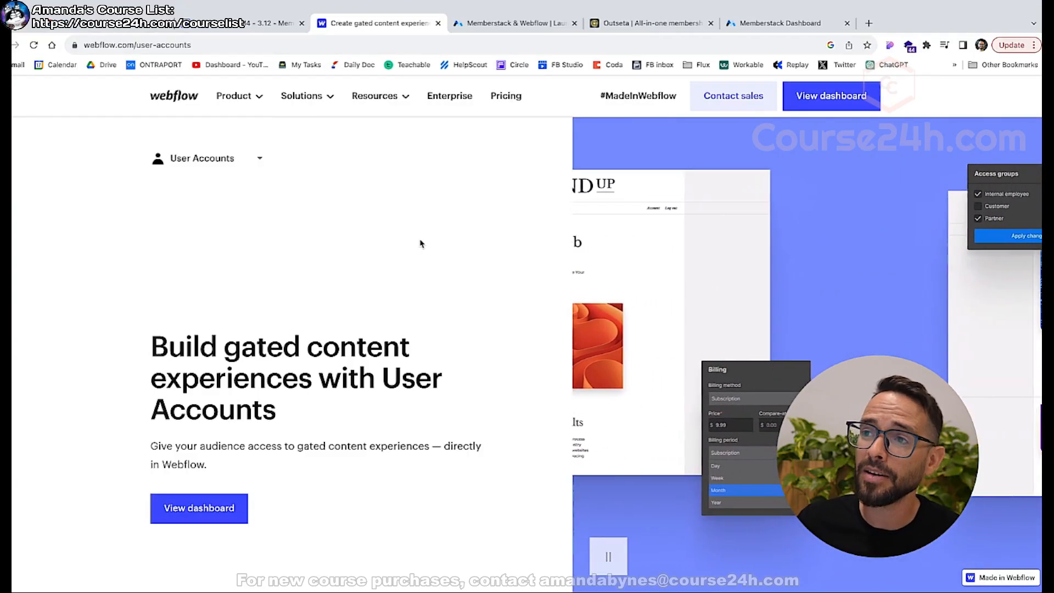
Examine the Memberstack home page, including its feature list, customer case studies and the section of client logos.
click(513, 25)
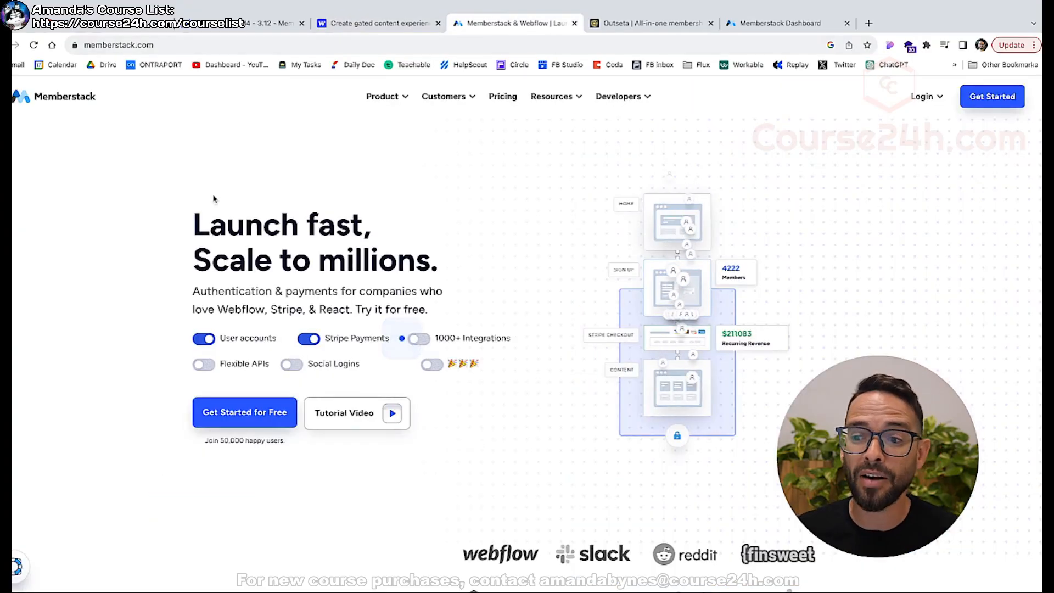
scroll(493, 378, down, 4)
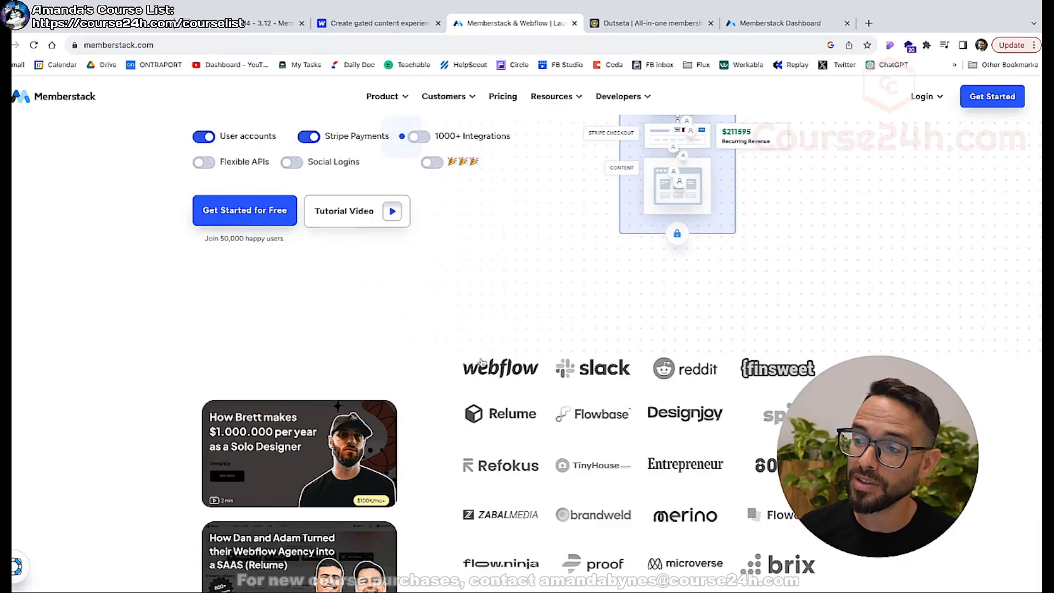
scroll(565, 266, down, 2)
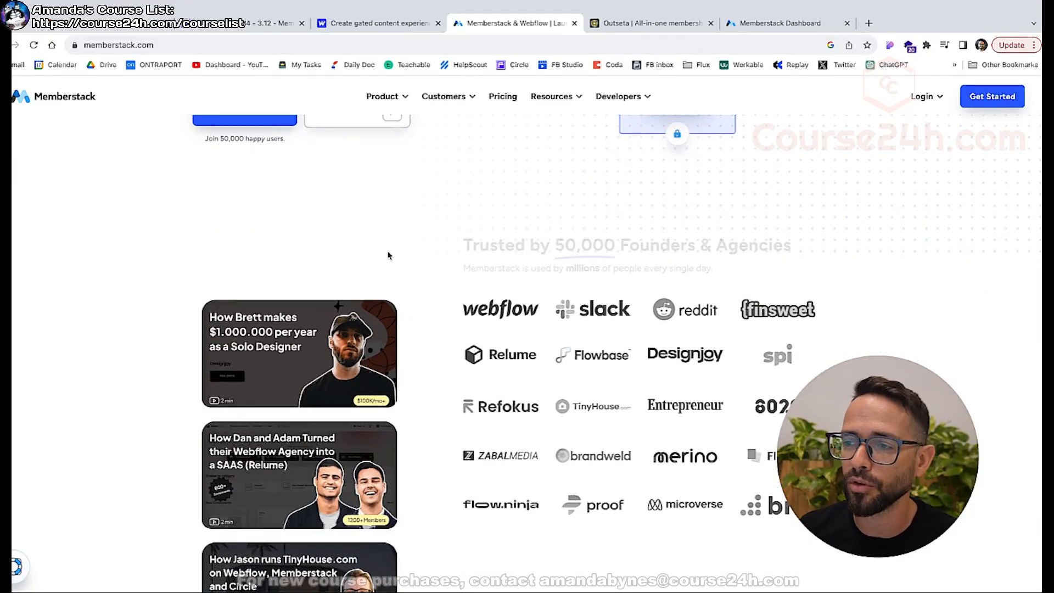
scroll(388, 255, up, 6)
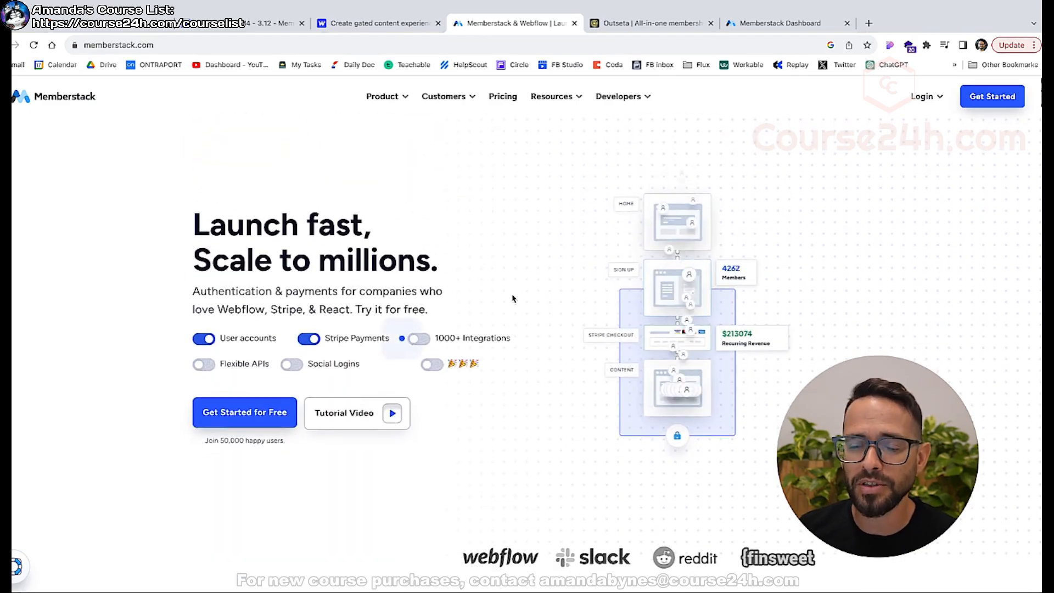
scroll(575, 313, down, 4)
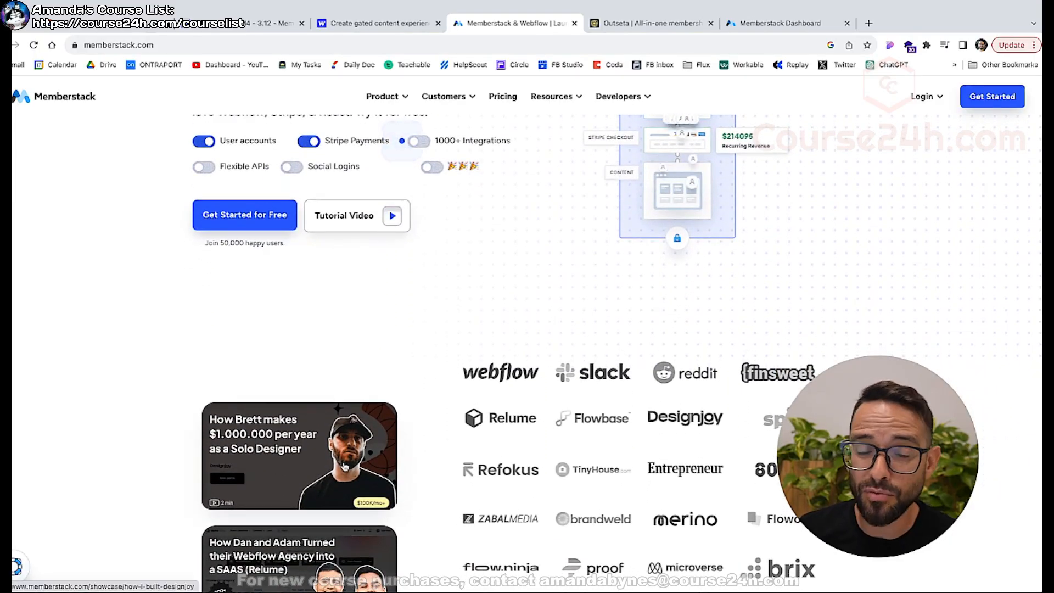
scroll(424, 401, down, 2)
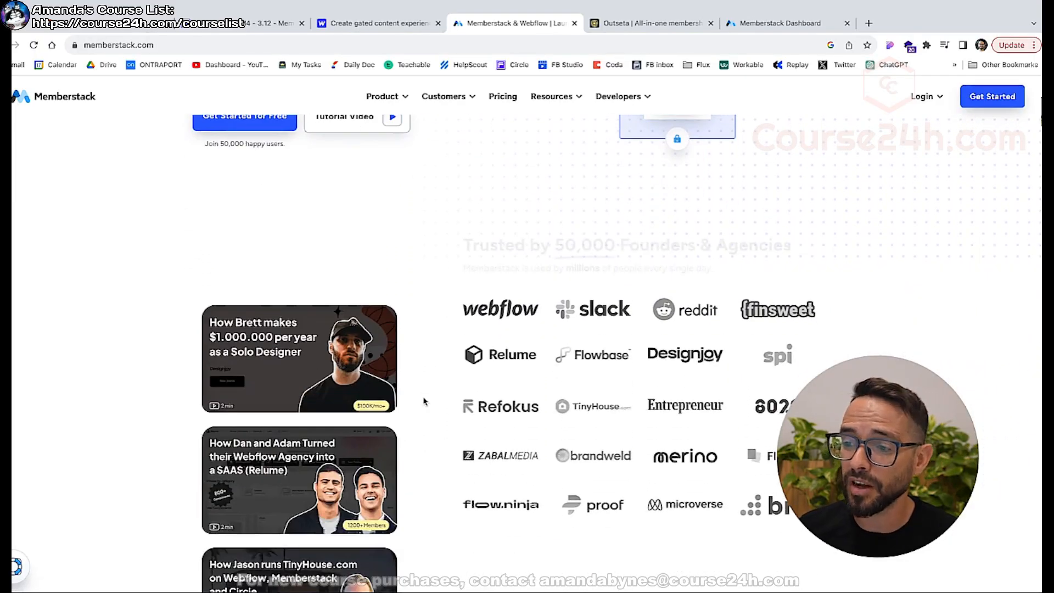
scroll(524, 373, up, 6)
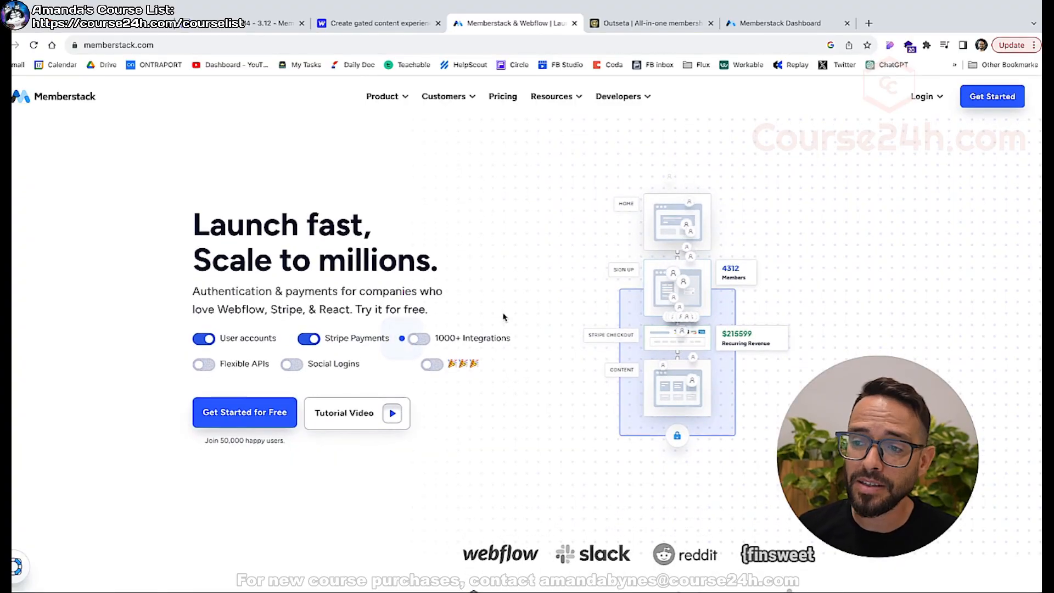
Compare the Webflow User Accounts page, the Memberstack home page and the Outseta home page.
click(379, 27)
click(511, 24)
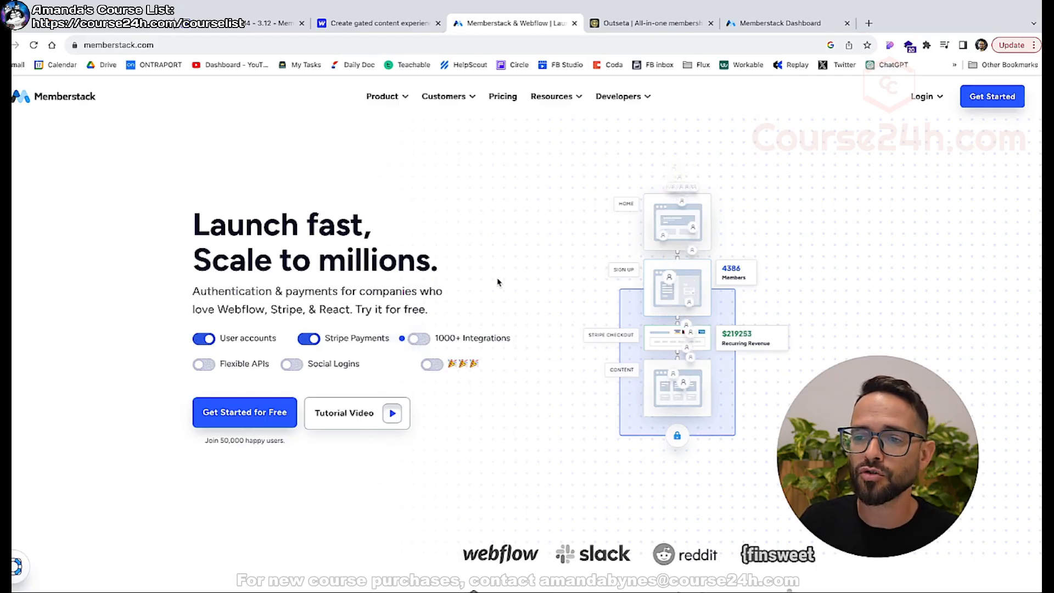
click(625, 27)
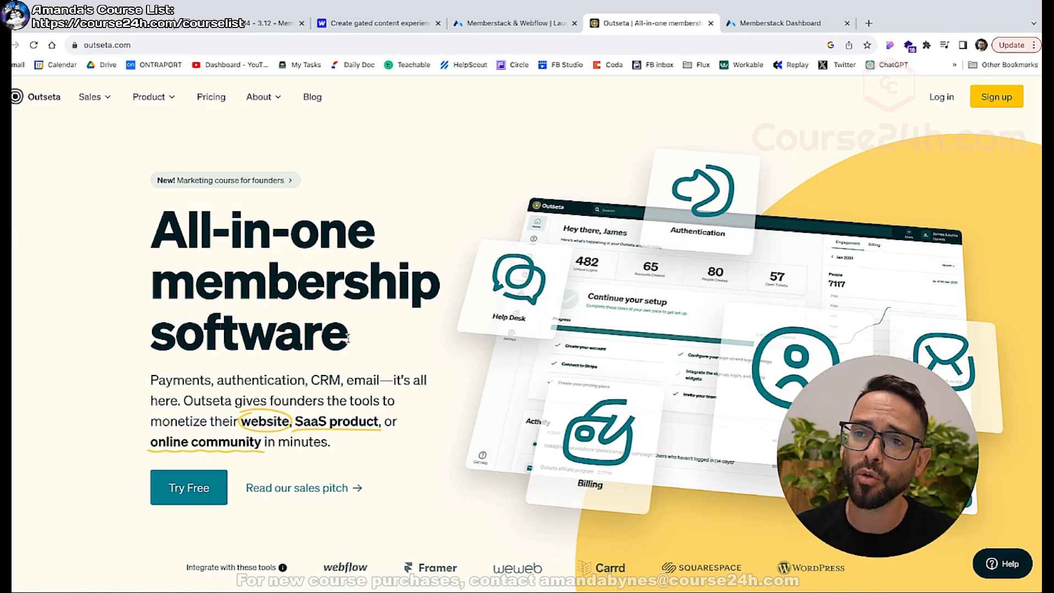
Close the Outseta and Memberstack home pages to continue in the Memberstack dashboard.
click(711, 23)
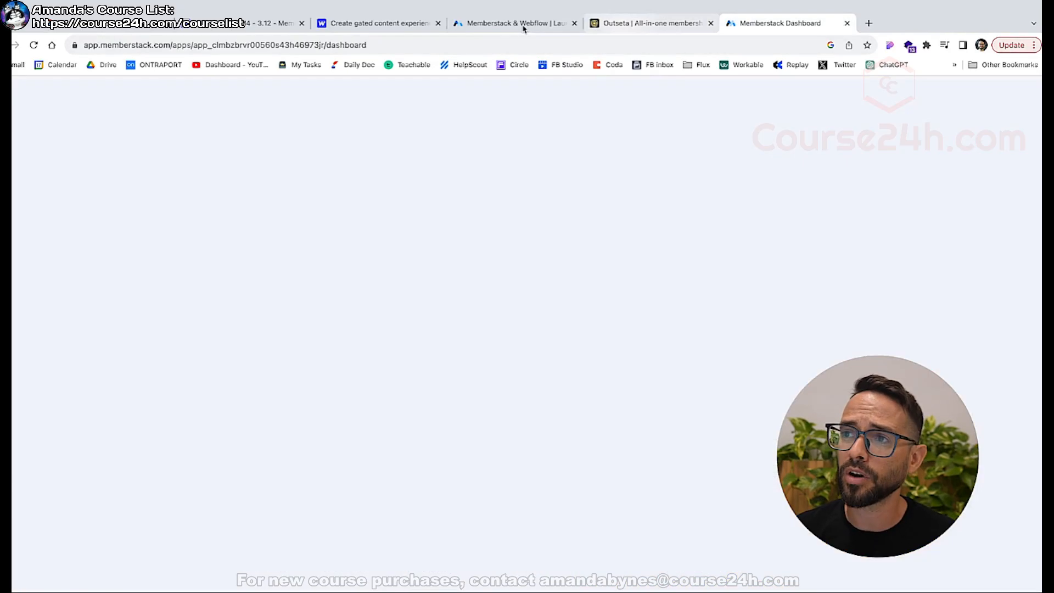
click(515, 25)
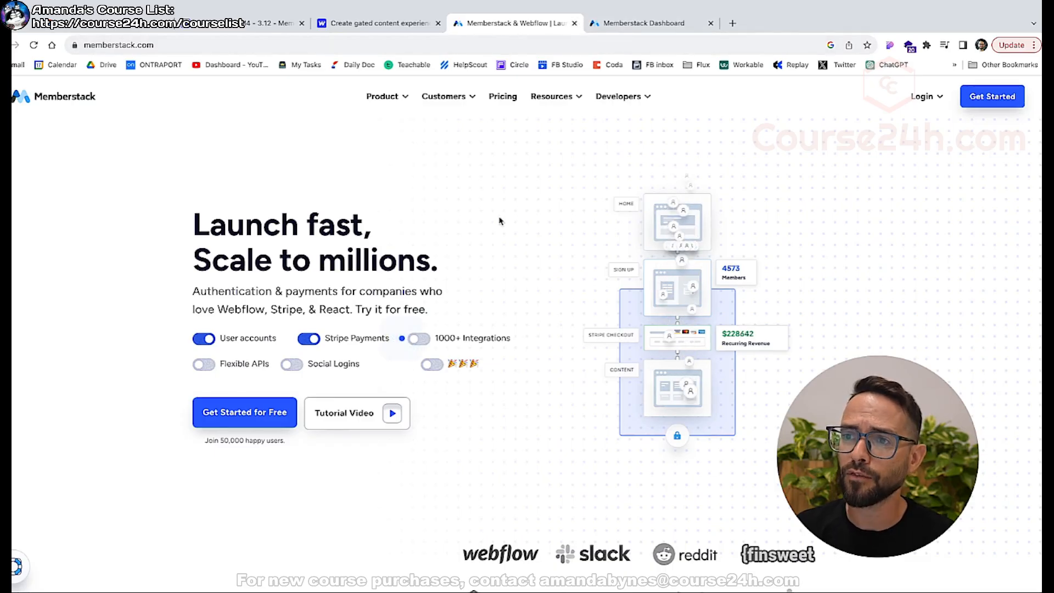
key(super+w)
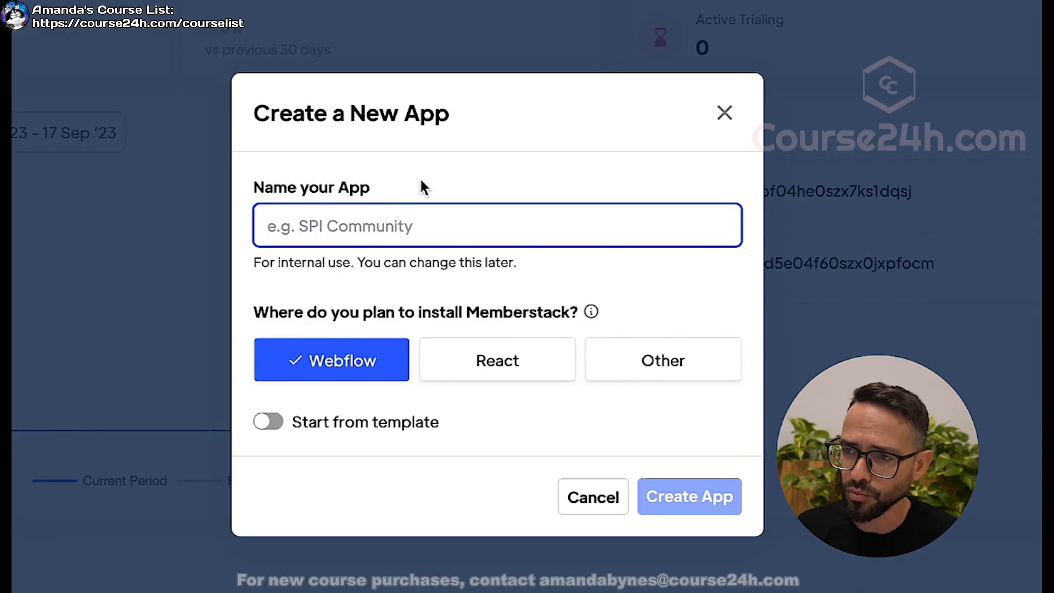
Create a new Memberstack app named WFM4-Level-3-Demo with Webflow as the install platform and no template.
text(WFM4-Level-3-Demo)
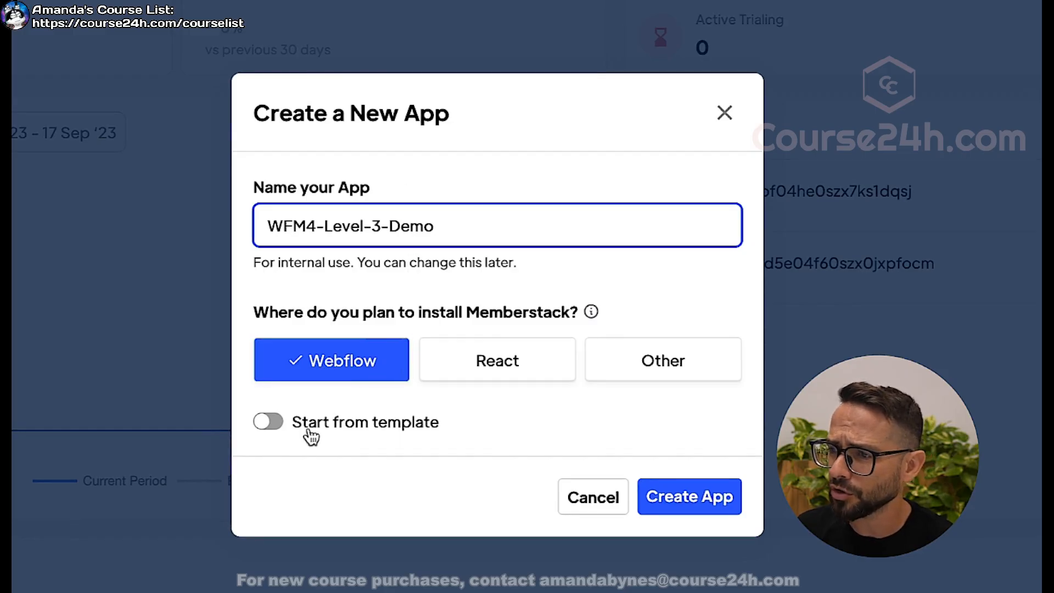
click(715, 497)
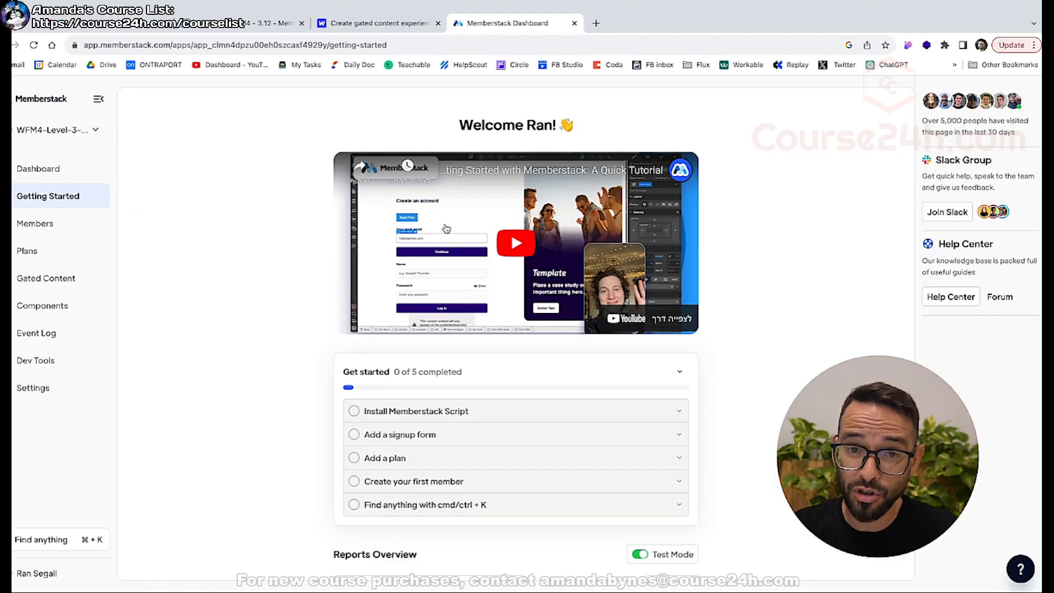
Expand Install Memberstack Script in the Get started checklist and copy the header code snippet.
scroll(457, 404, down, 2)
scroll(457, 405, up, 2)
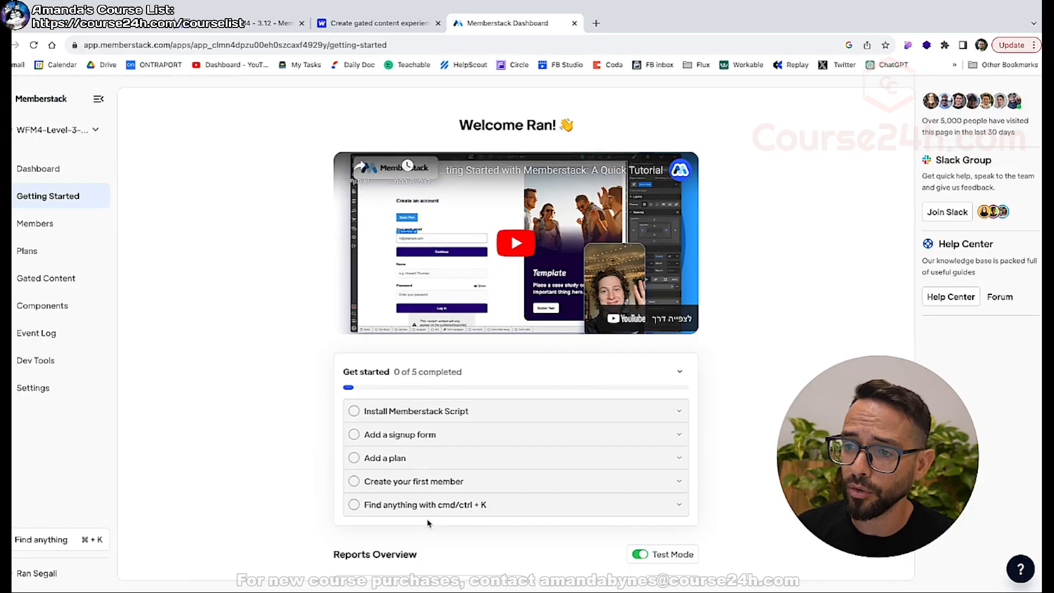
scroll(393, 382, down, 2)
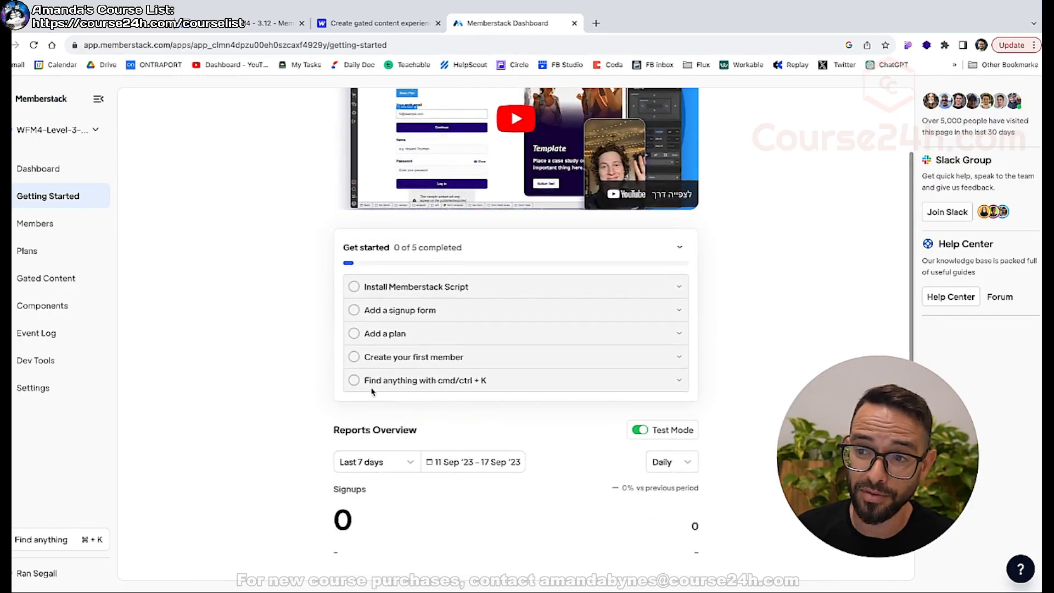
scroll(375, 402, up, 1)
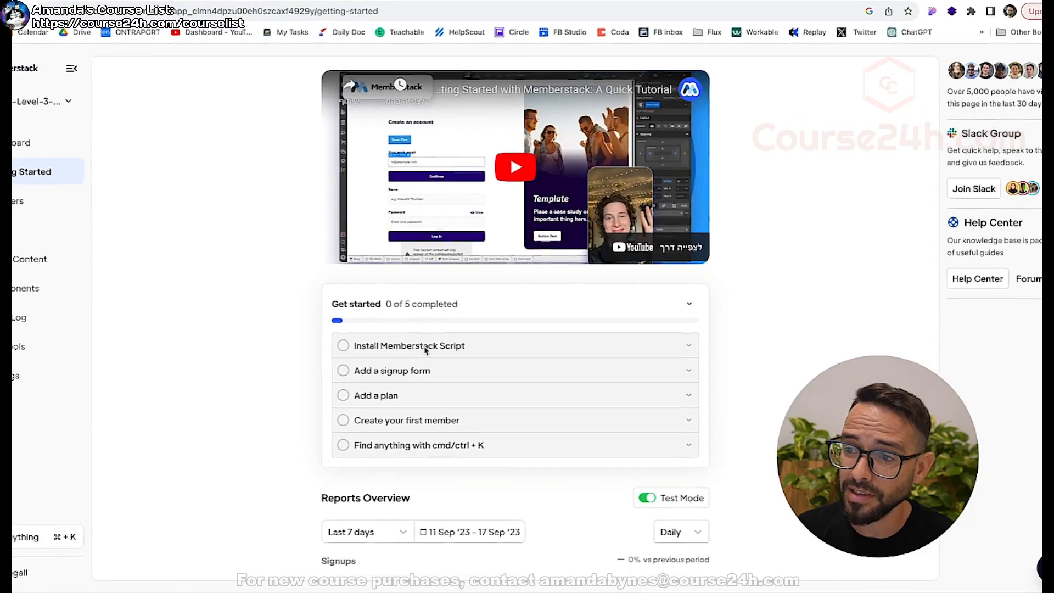
click(432, 356)
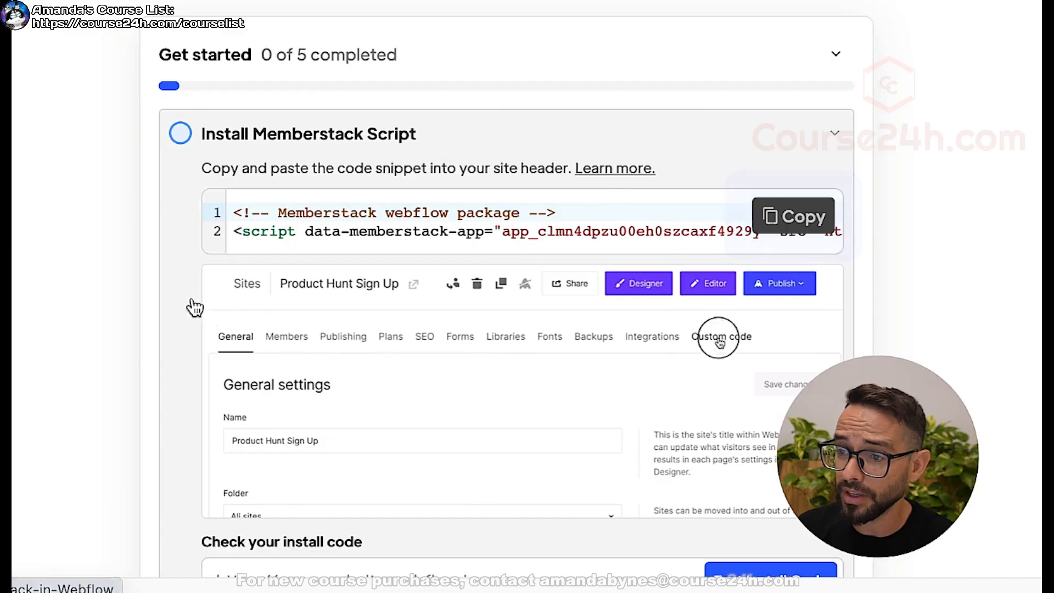
click(796, 217)
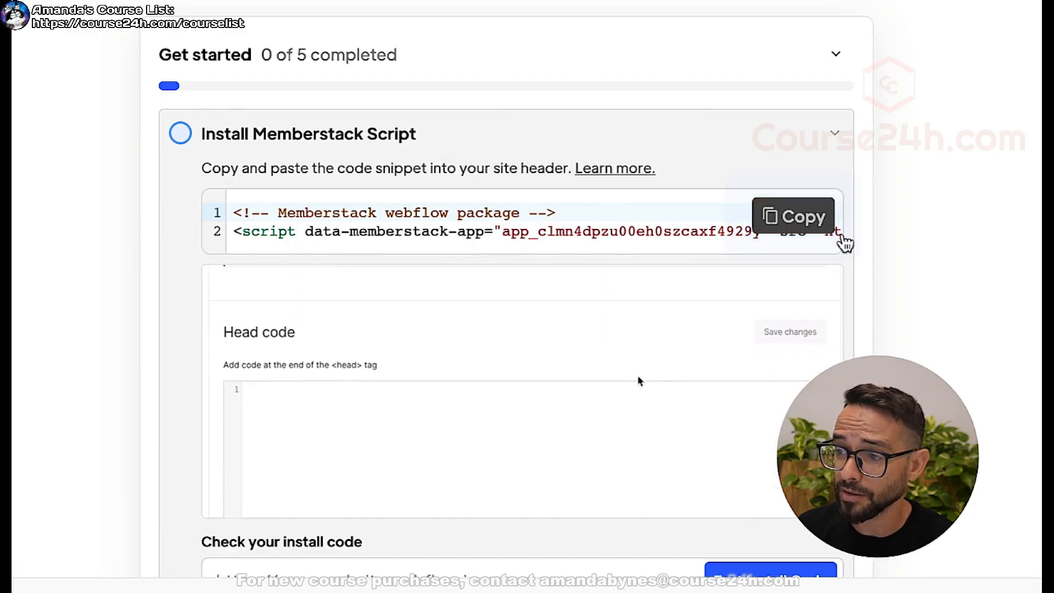
click(799, 224)
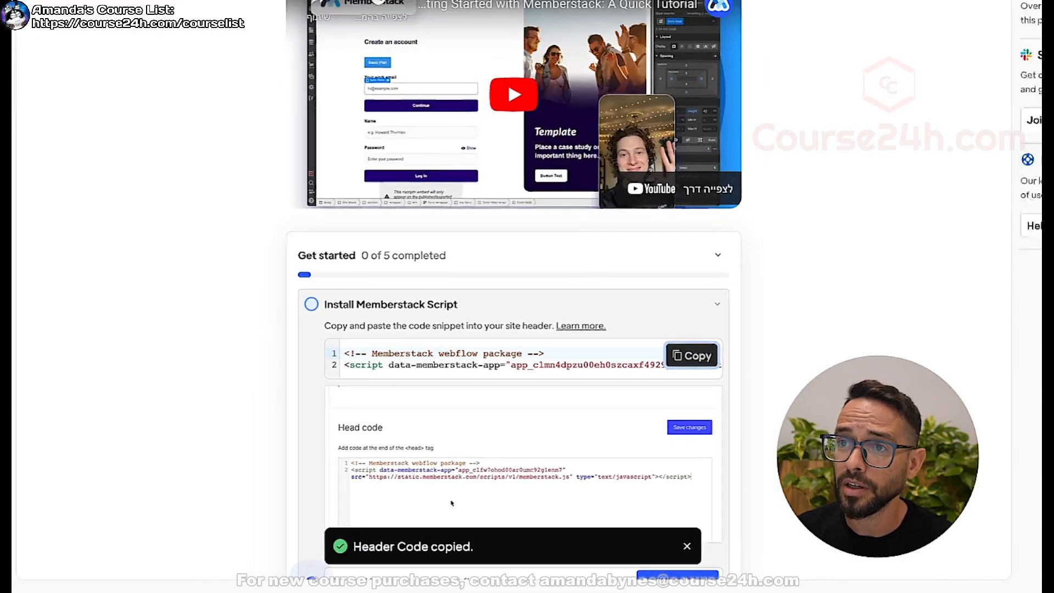
Switch to the Webflow site and open the custom code section of its site settings.
click(256, 24)
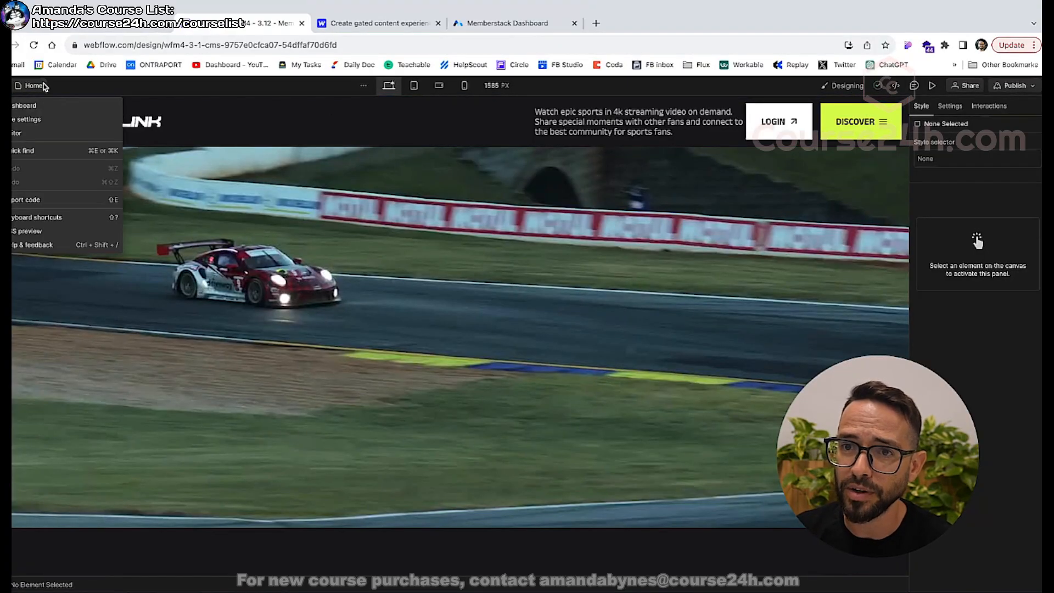
click(18, 124)
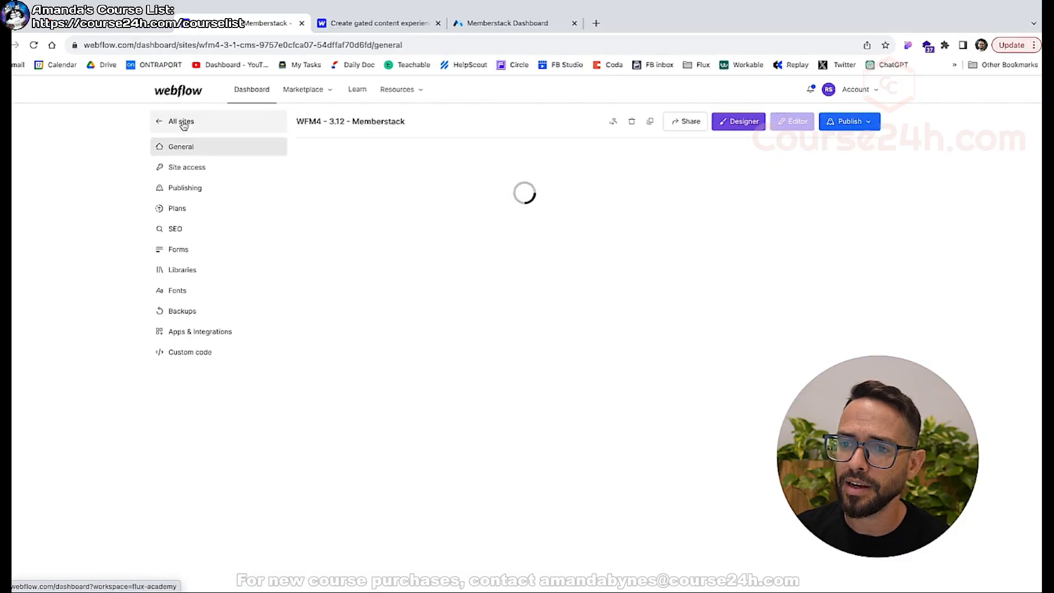
click(191, 354)
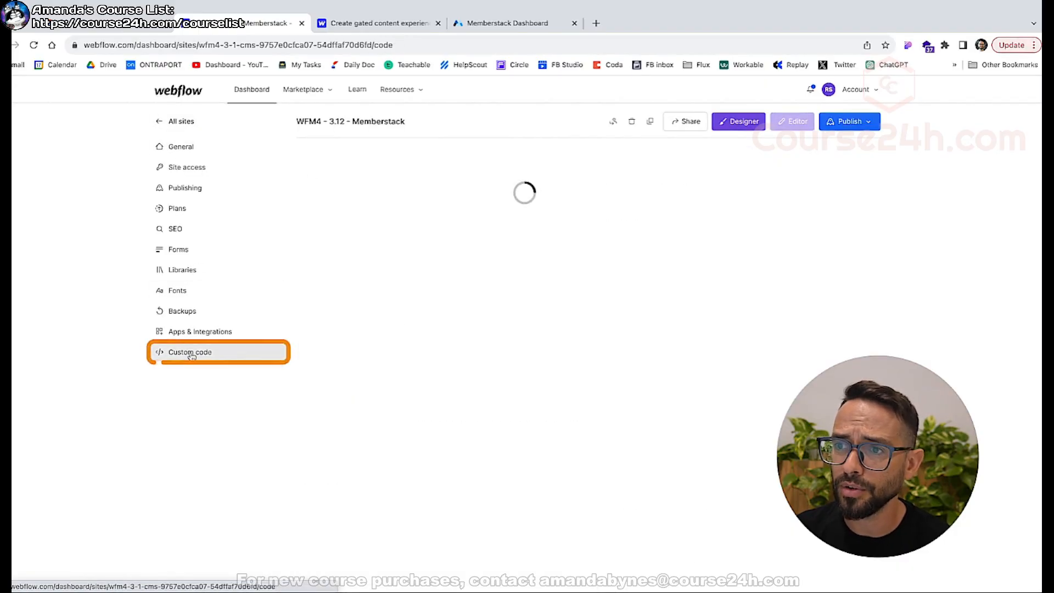
Check Memberstack's install demonstration for where the script belongs, and return to the Webflow custom code settings.
click(492, 24)
scroll(486, 352, down, 1)
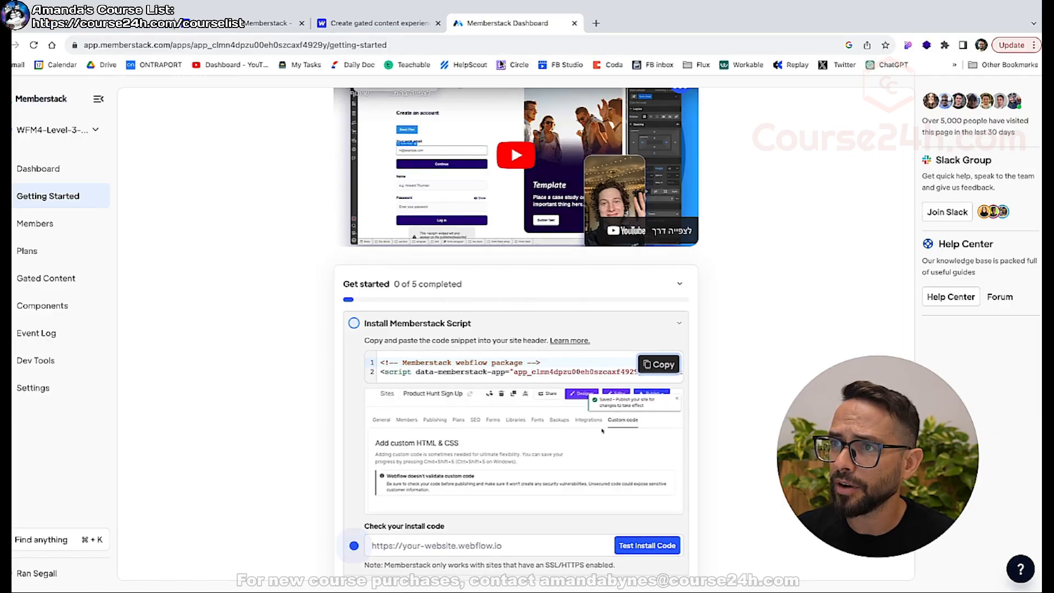
click(210, 24)
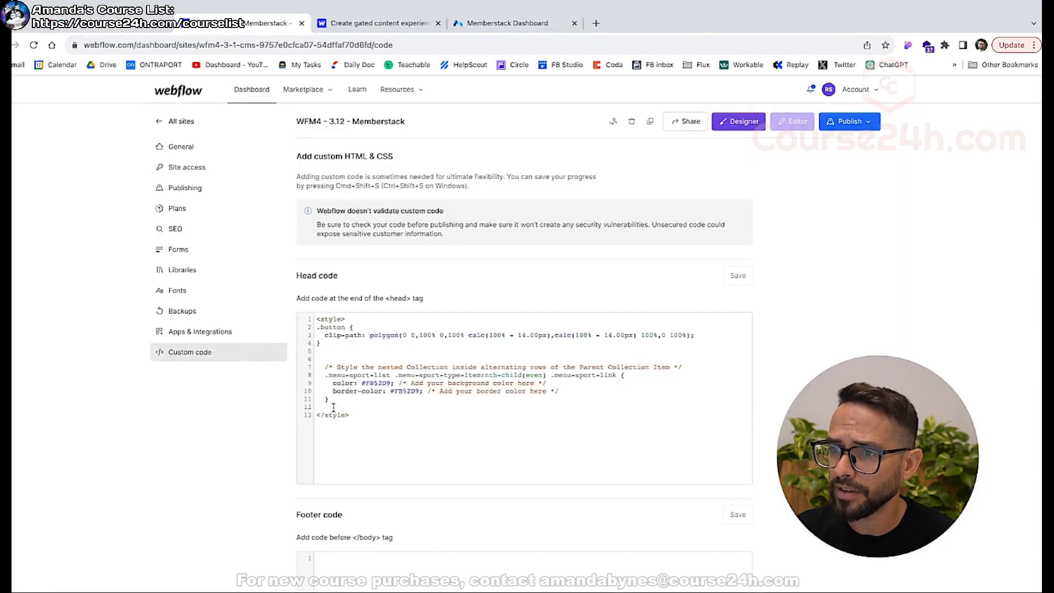
Paste the Memberstack script into the head code, one blank line below the closing style tag, and save the code.
click(409, 441)
key(Return)
key(Return)
key(super+v)
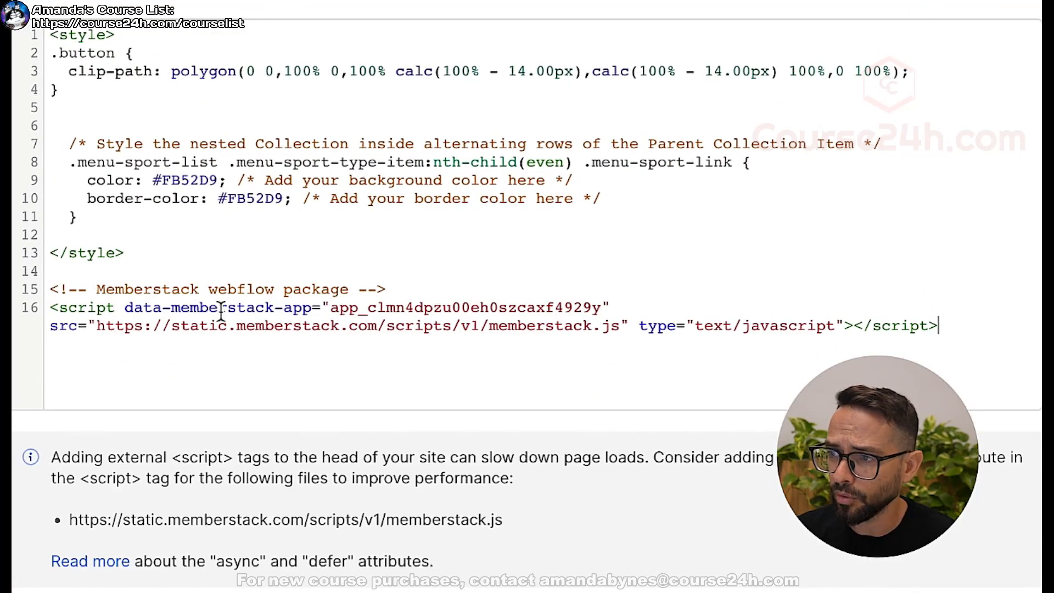
key(super+shift+s)
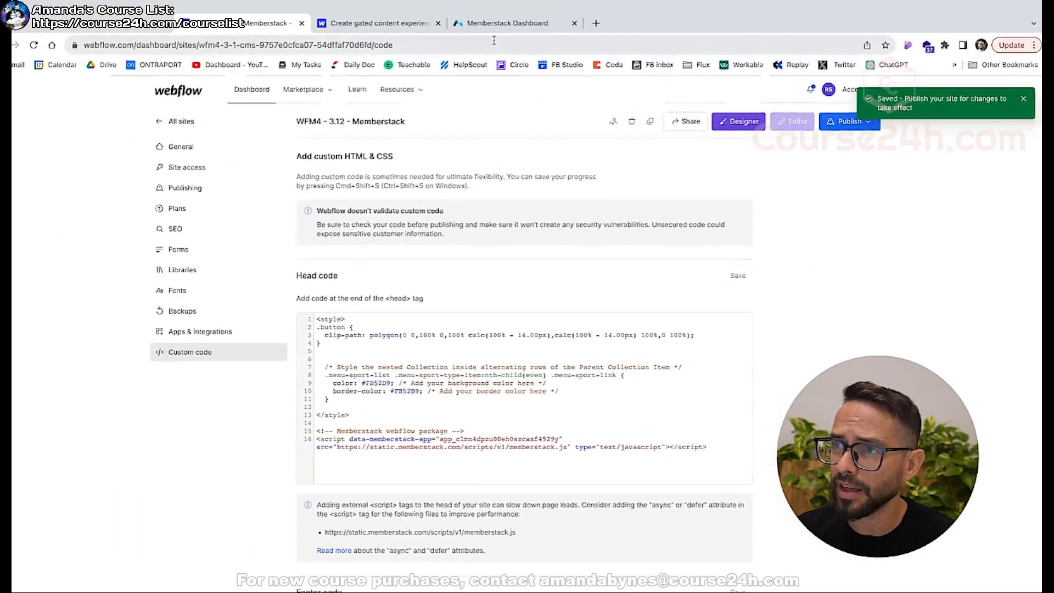
Check what the Memberstack install guide requires after saving the code, and return to the Webflow site settings.
click(494, 23)
scroll(307, 262, down, 3)
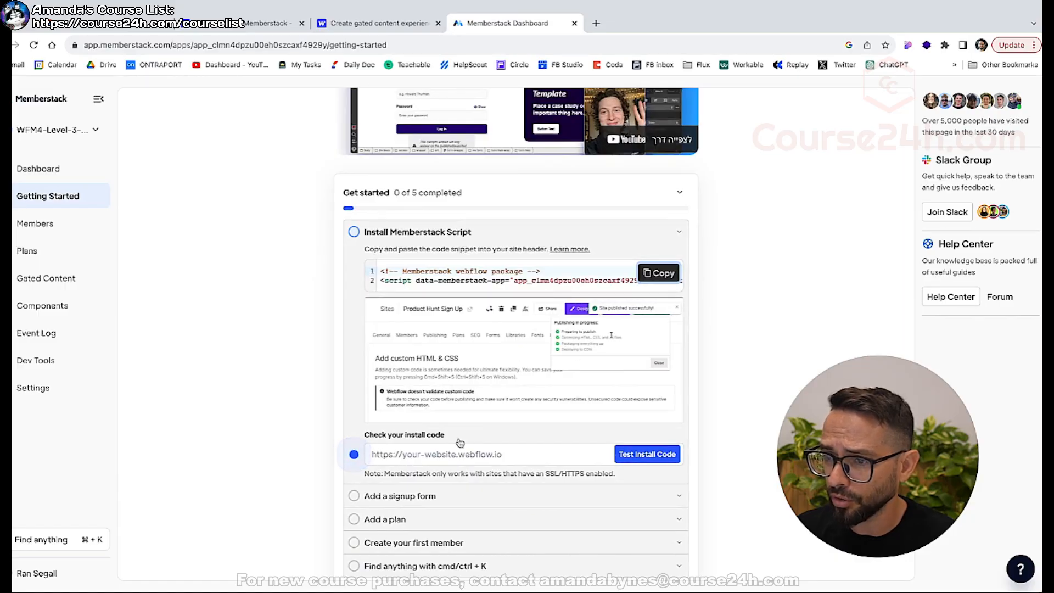
click(240, 25)
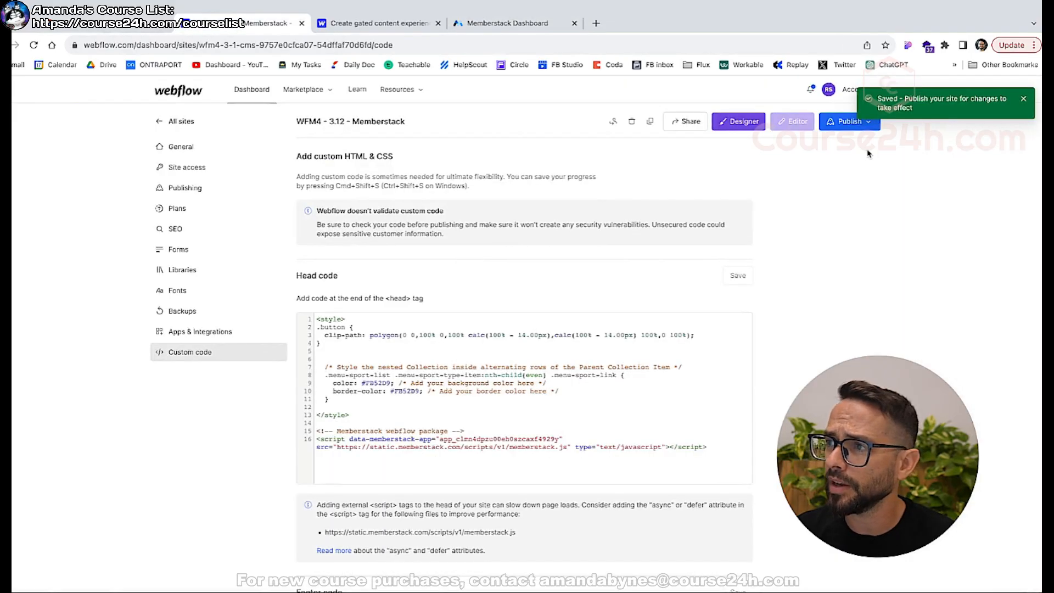
Publish the site to its Webflow staging domain.
click(854, 122)
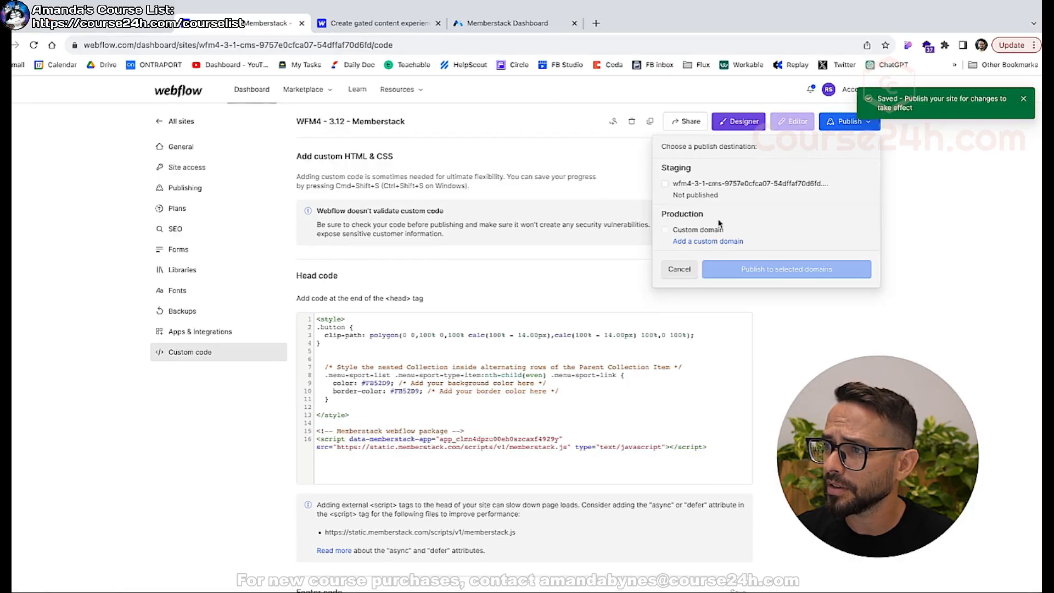
click(664, 184)
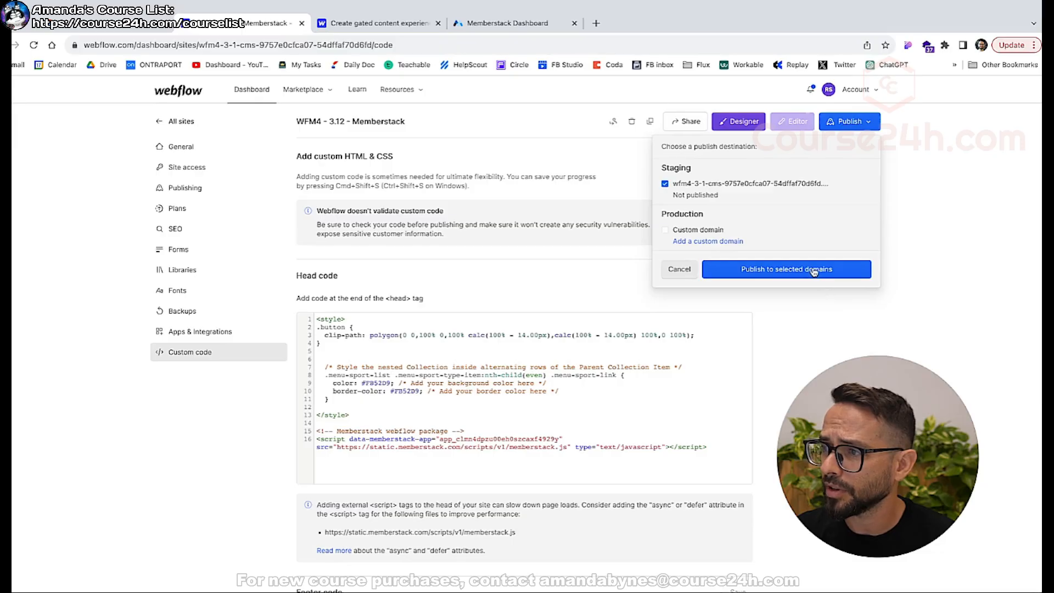
click(758, 269)
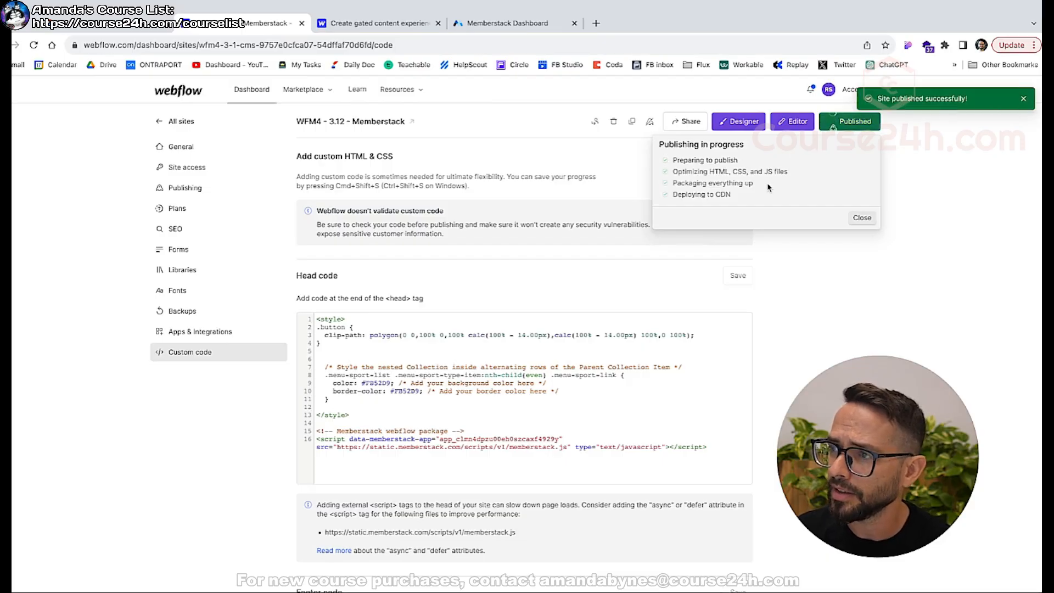
View the live staging site, close it along with the publish options, and return to the Memberstack Getting Started checklist.
click(817, 187)
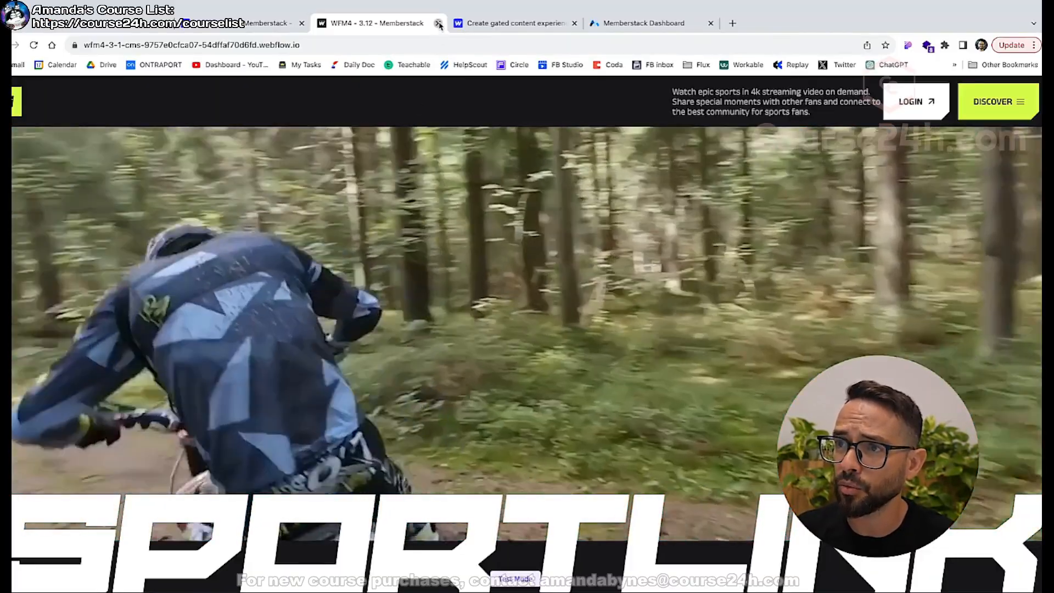
click(439, 24)
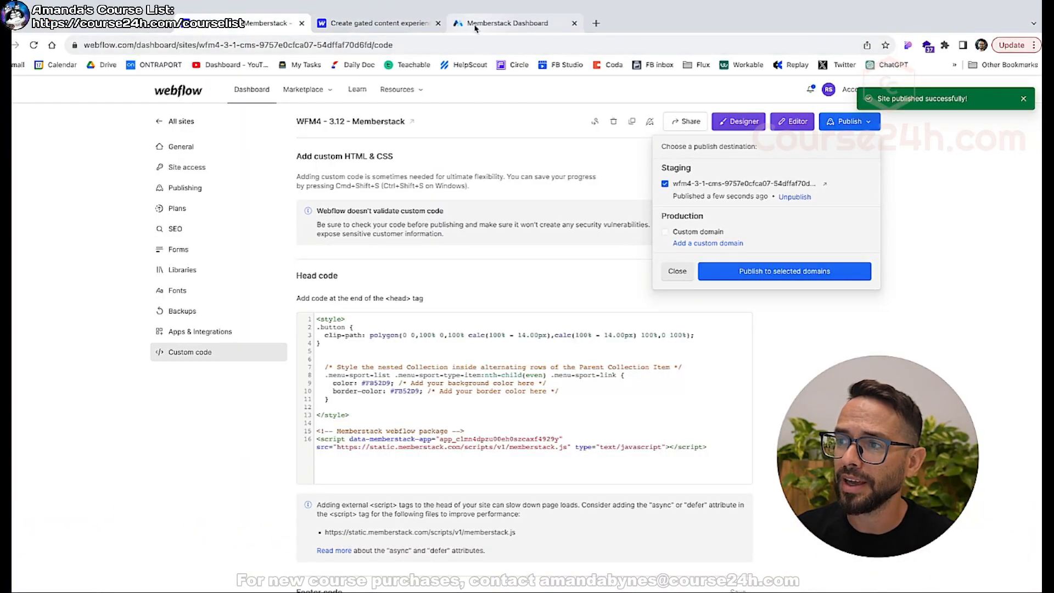
click(678, 273)
click(464, 24)
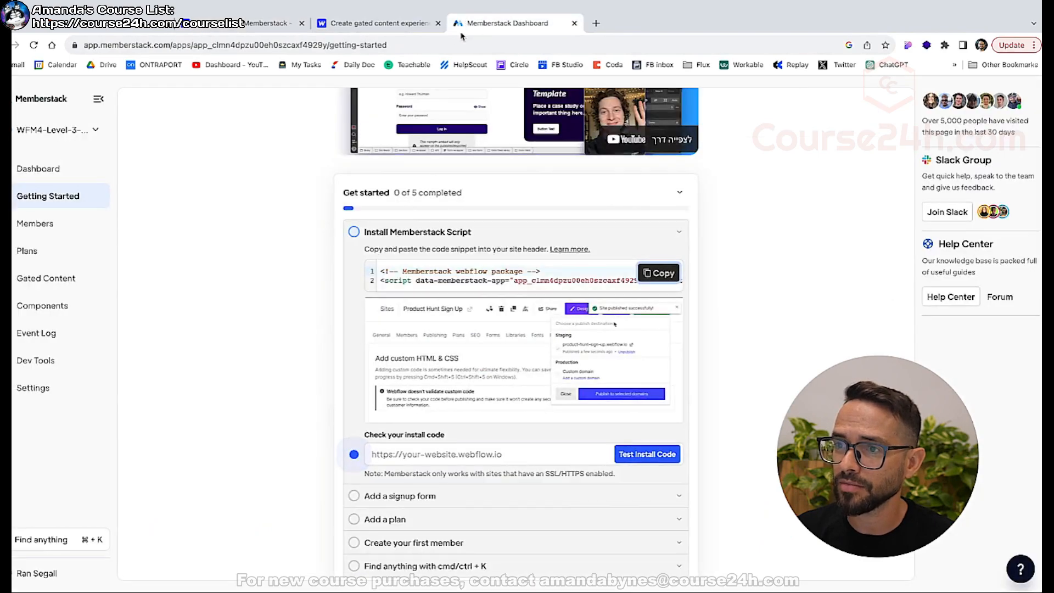
Mark the Install Memberstack Script task as completed in the Get started checklist and collapse it.
click(362, 236)
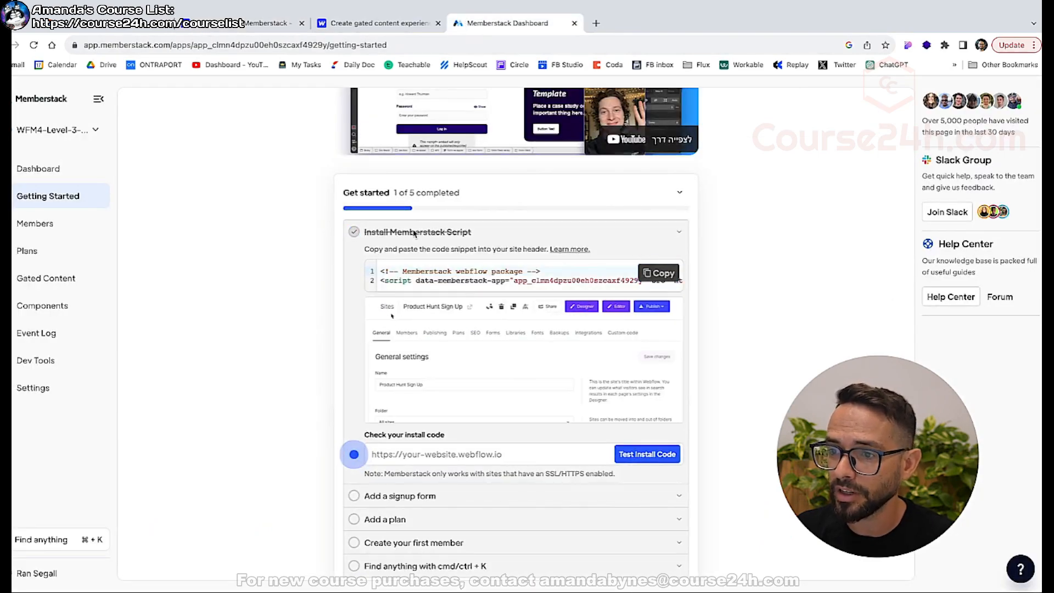
click(642, 237)
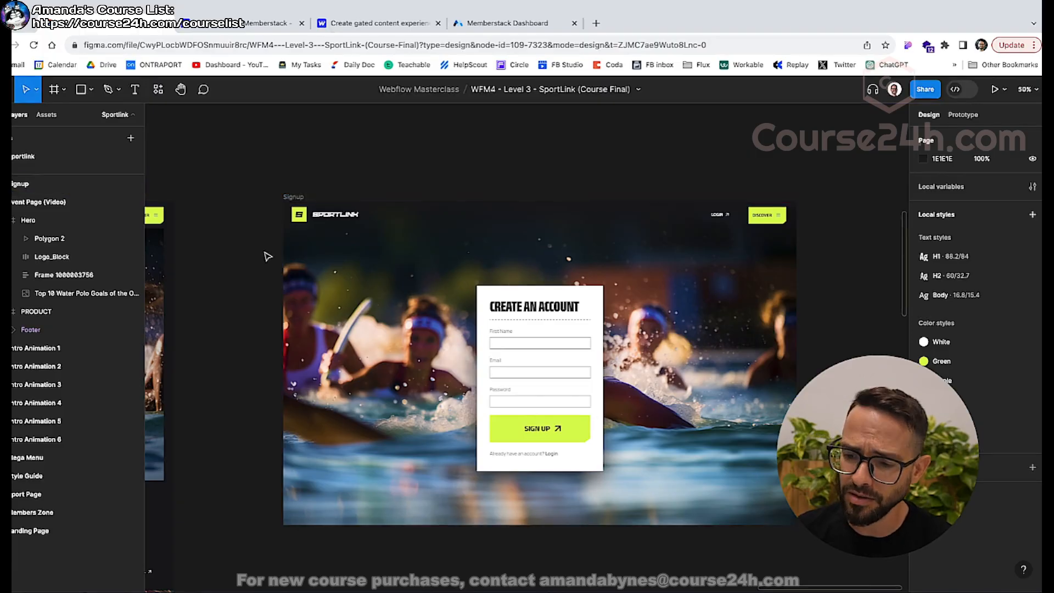
Compare the Signup frame with the Members Only section of the landing page in the Figma design.
scroll(273, 256, left, 2)
key(minus)
scroll(273, 257, left, 4)
scroll(384, 320, left, 5)
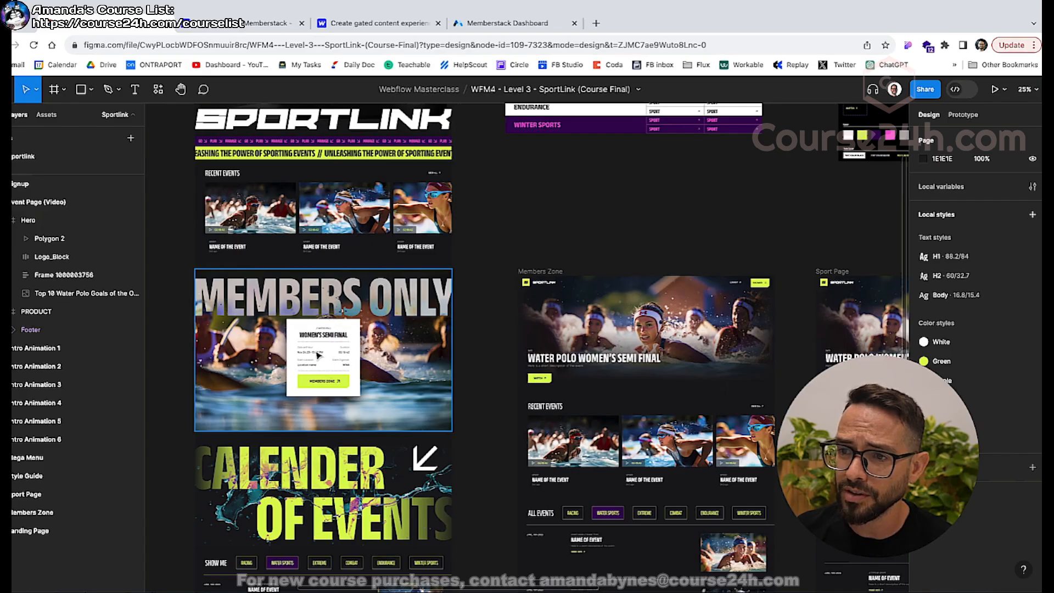
scroll(319, 355, right, 15)
scroll(492, 332, up, 5)
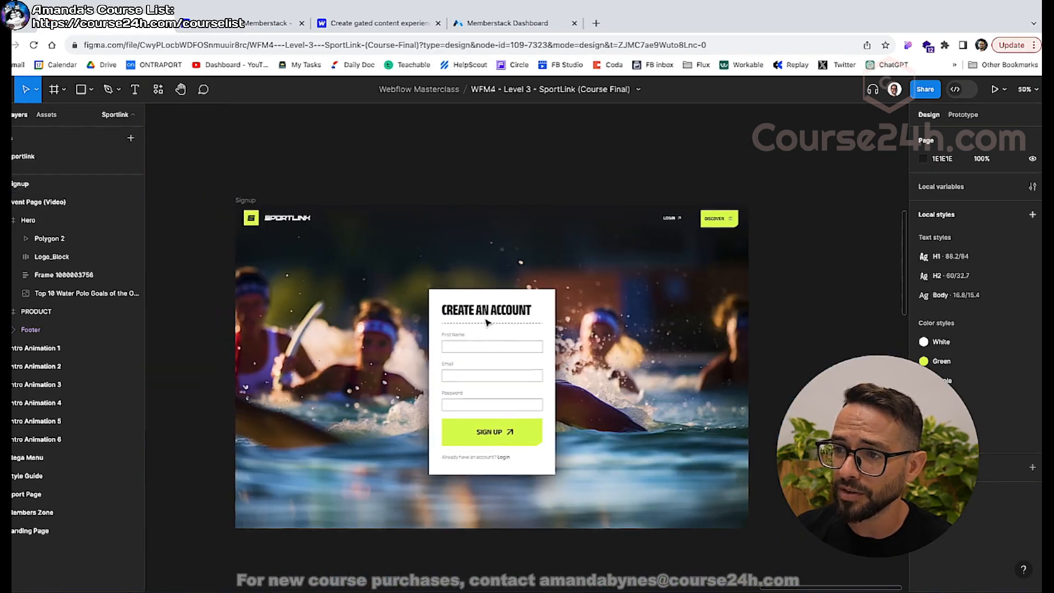
scroll(486, 322, left, 1)
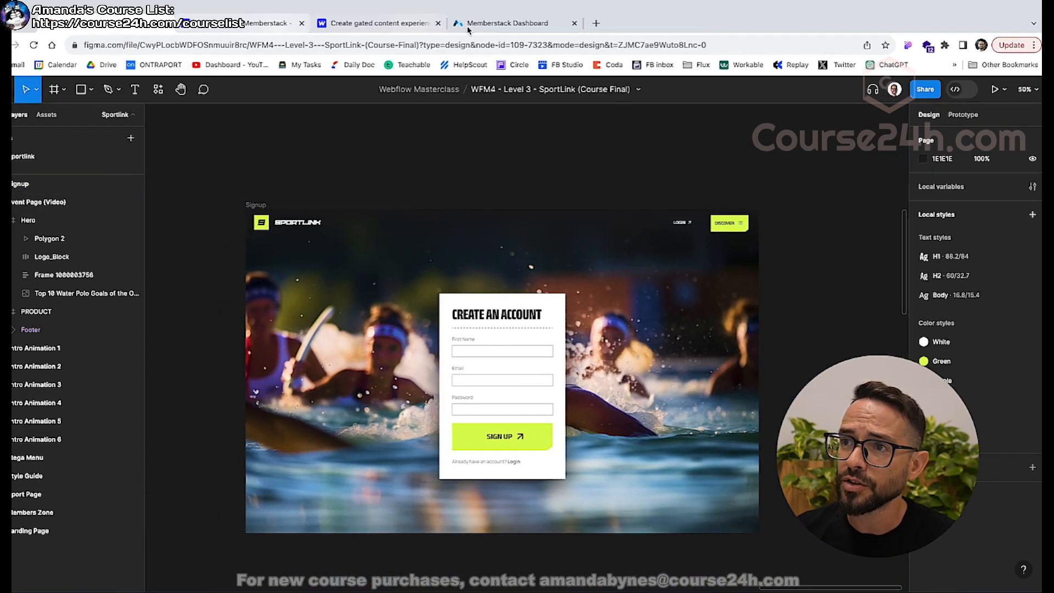
Switch to Webflow, open the site in the Designer, and close the page about Webflow User Accounts.
click(253, 24)
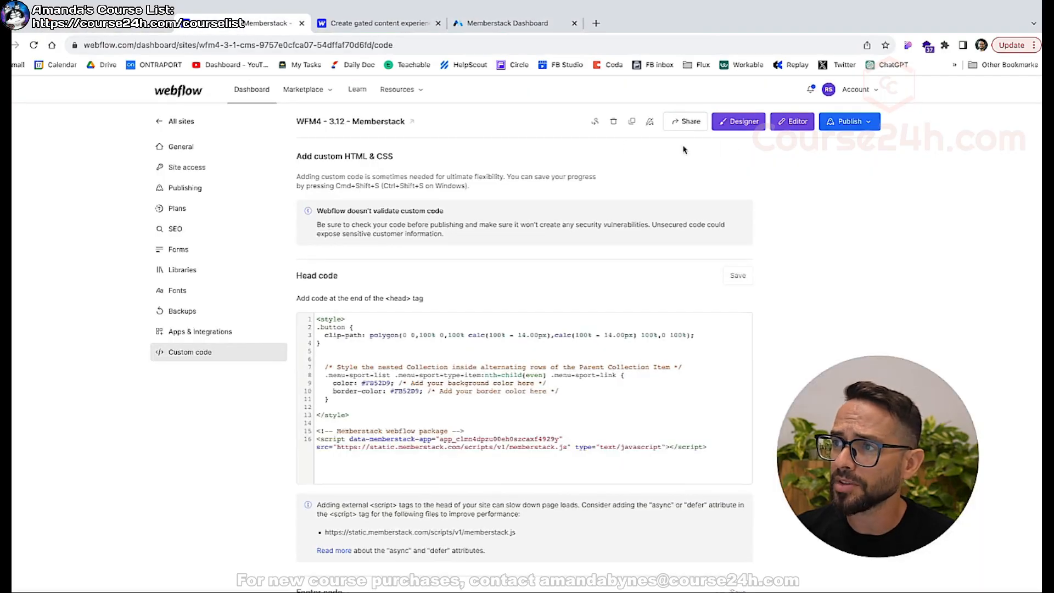
click(759, 120)
click(379, 23)
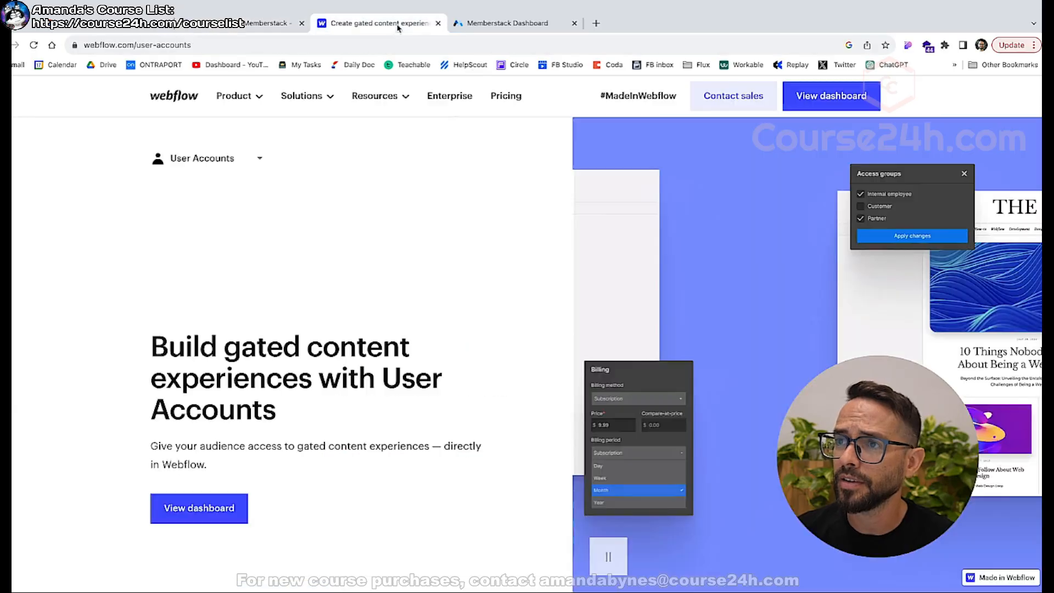
click(438, 23)
click(222, 28)
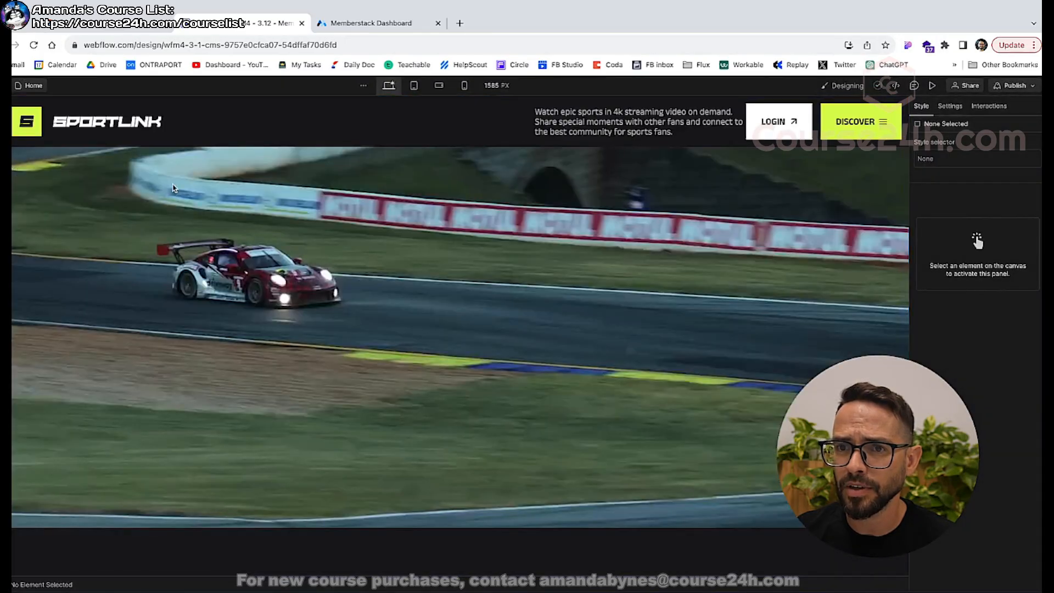
Copy the whole members-section inside the page-wrapper of the Home page.
key(z)
scroll(309, 366, down, 20)
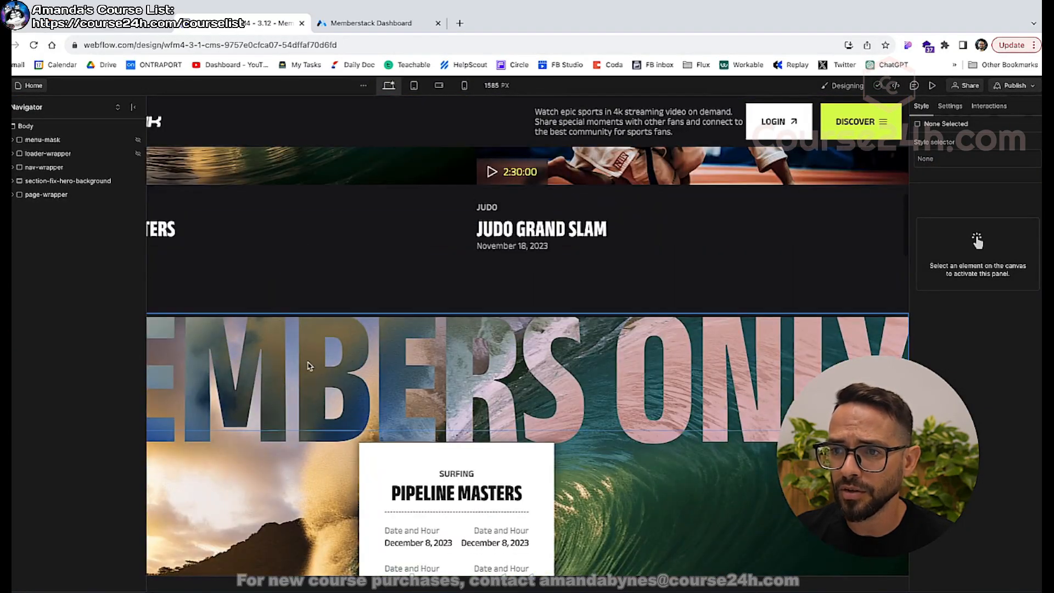
key(z)
key(z)
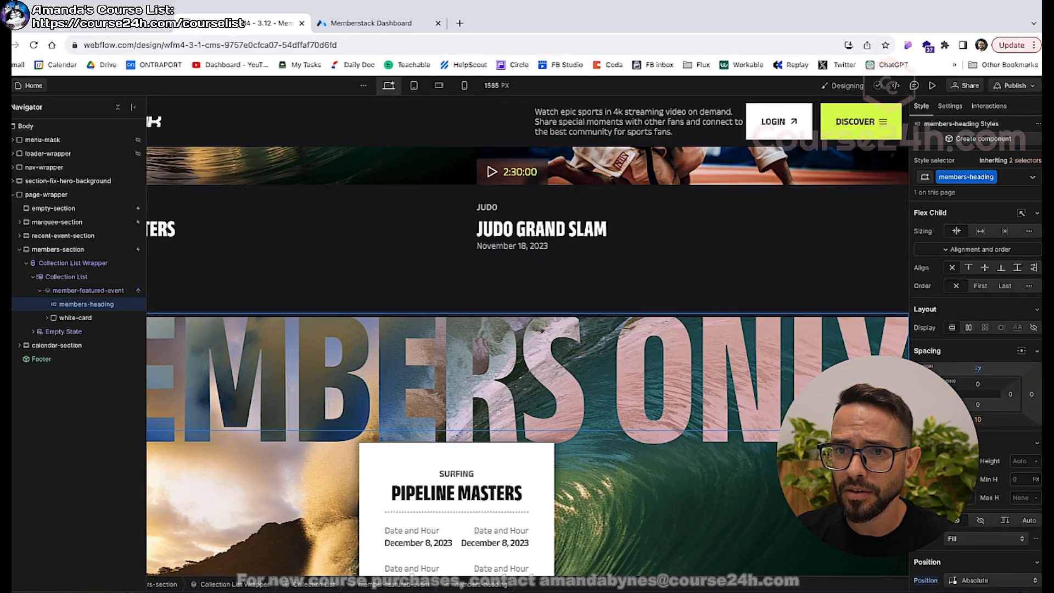
click(44, 252)
click(46, 252)
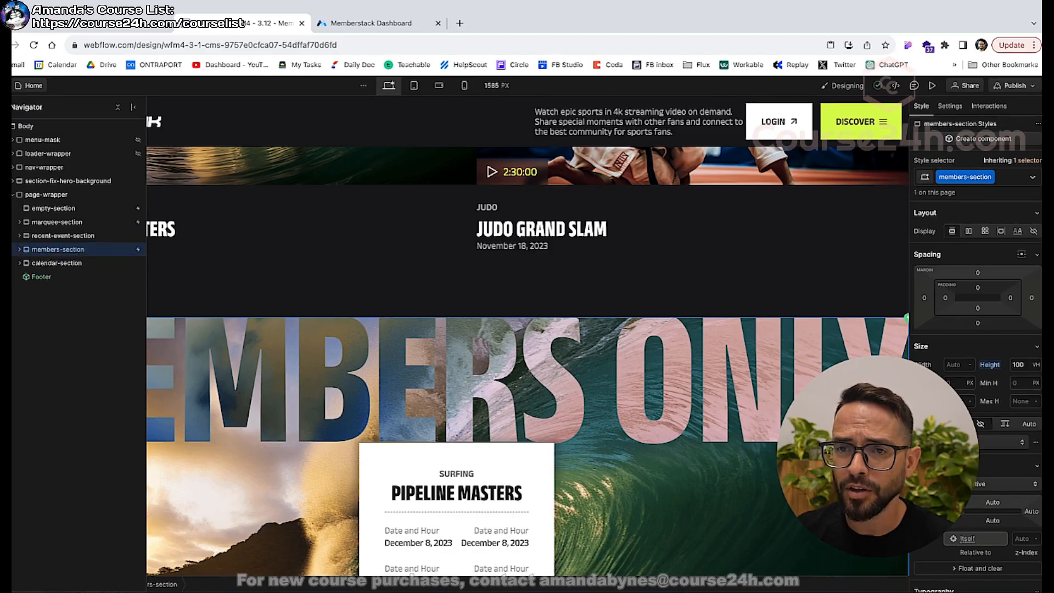
Create a new static page named Sign Up.
key(p)
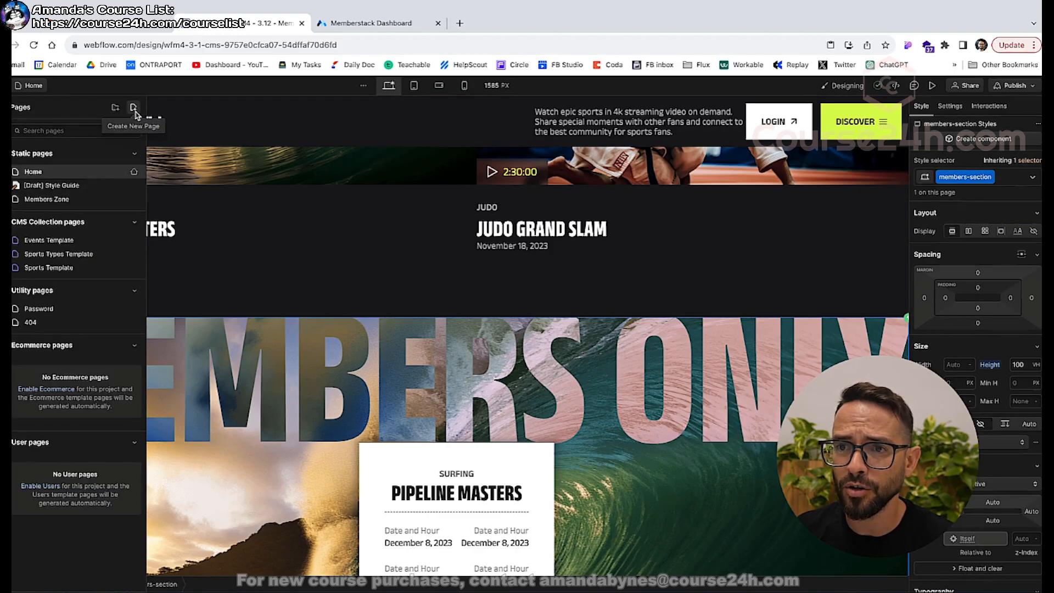
click(133, 109)
text(s)
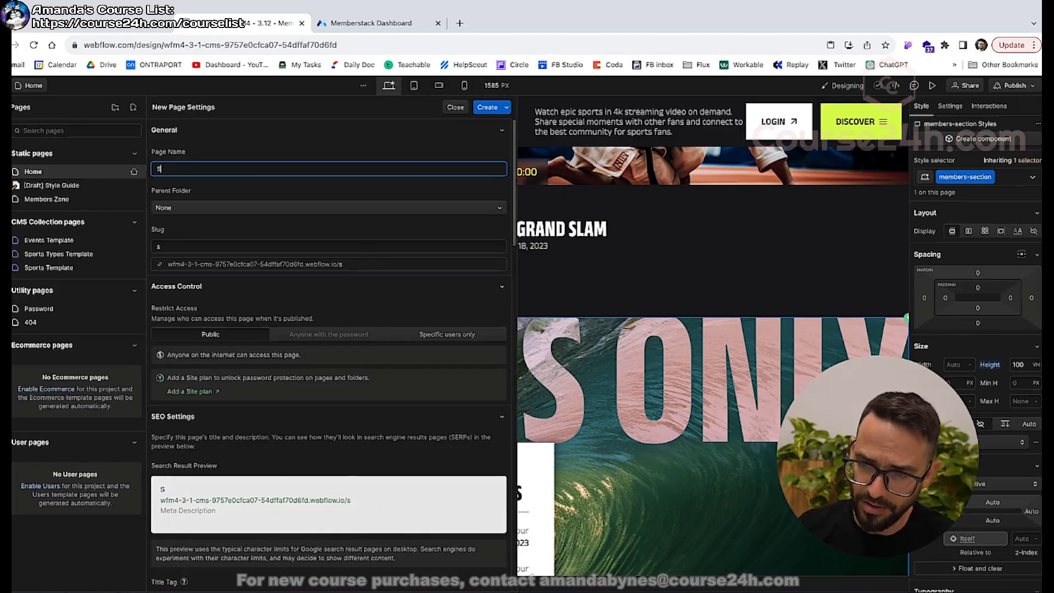
text(ing)
key(BackSpace)
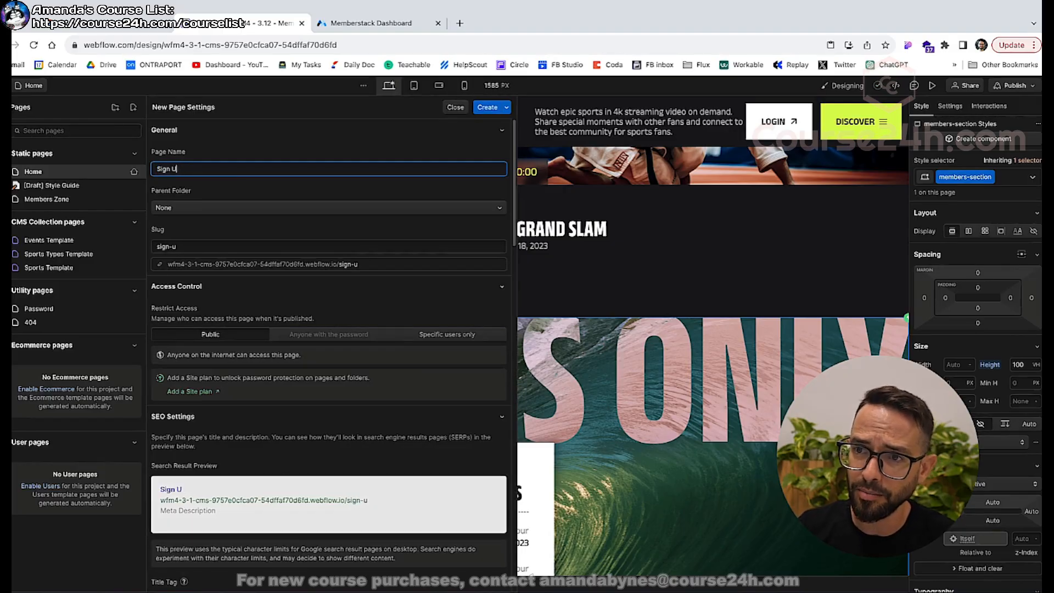
click(480, 108)
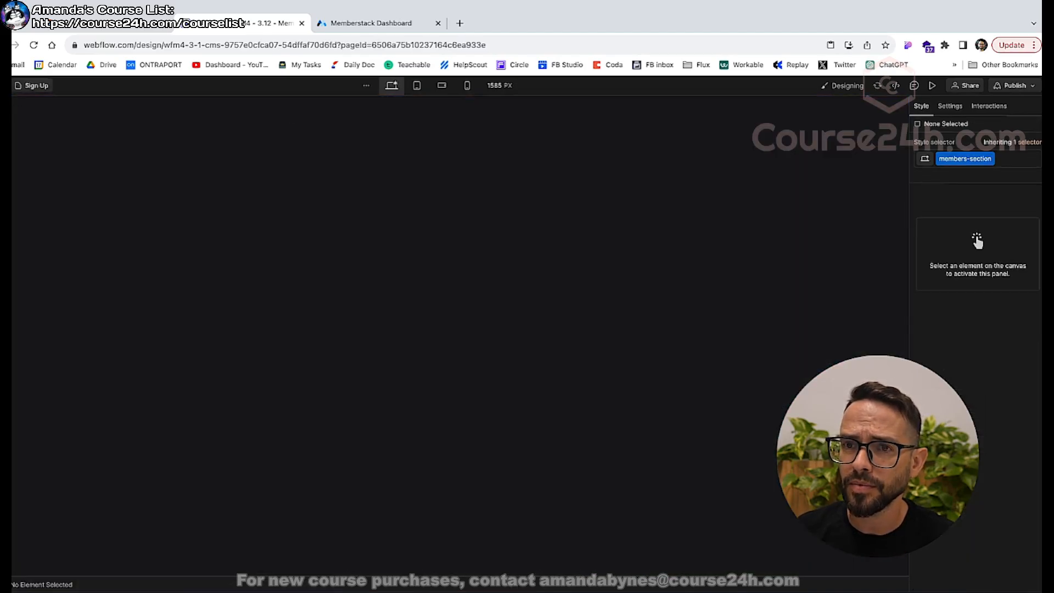
Paste the copied members-section into the Body of the Sign Up page.
key(z)
click(26, 126)
key(ctrl+v)
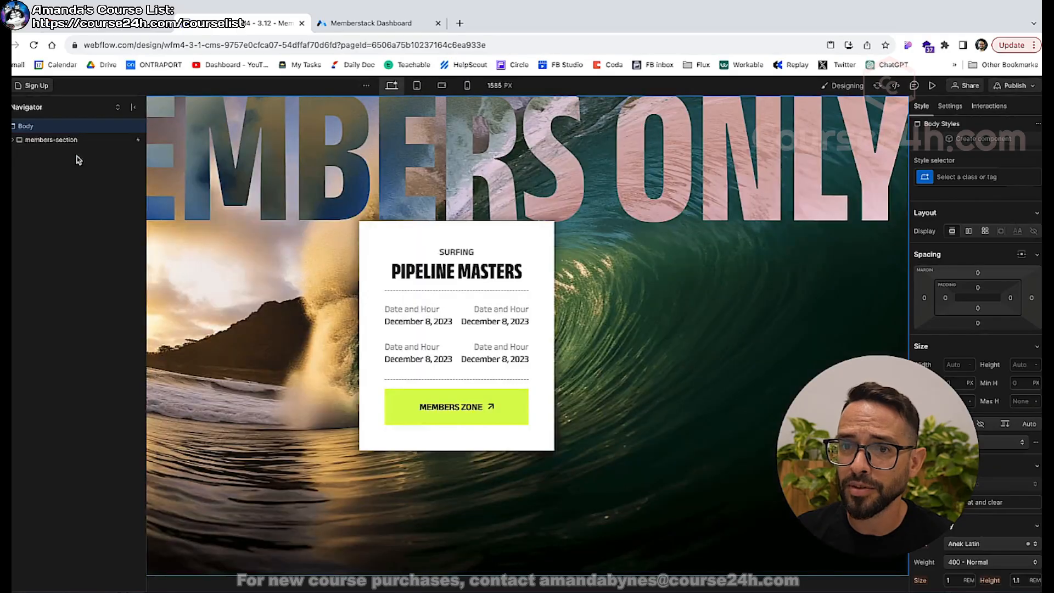
Delete the members-heading nested in the member-featured-event item of the pasted members-section.
click(13, 140)
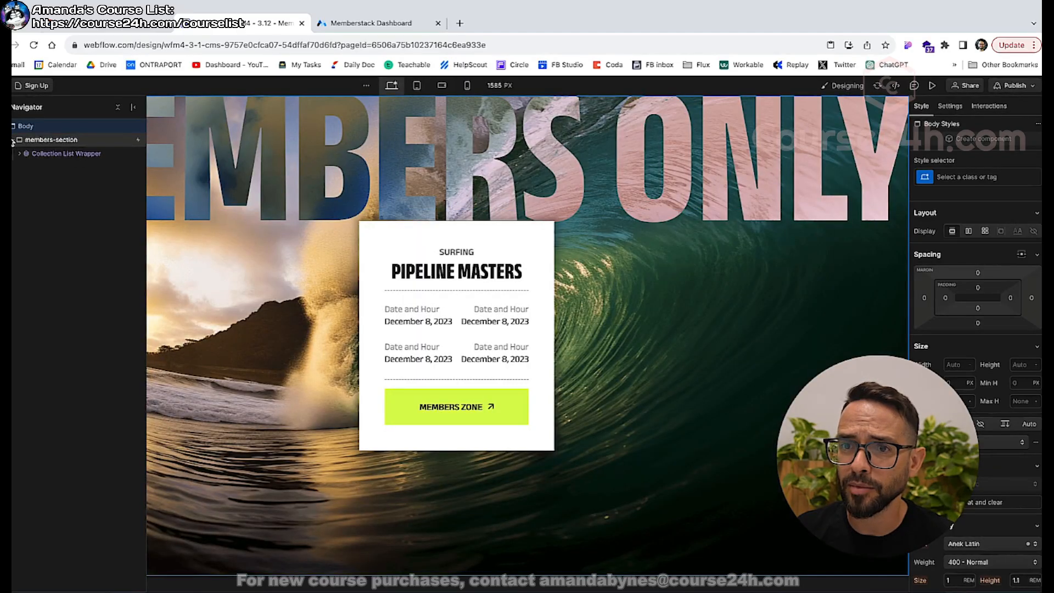
click(32, 154)
click(19, 154)
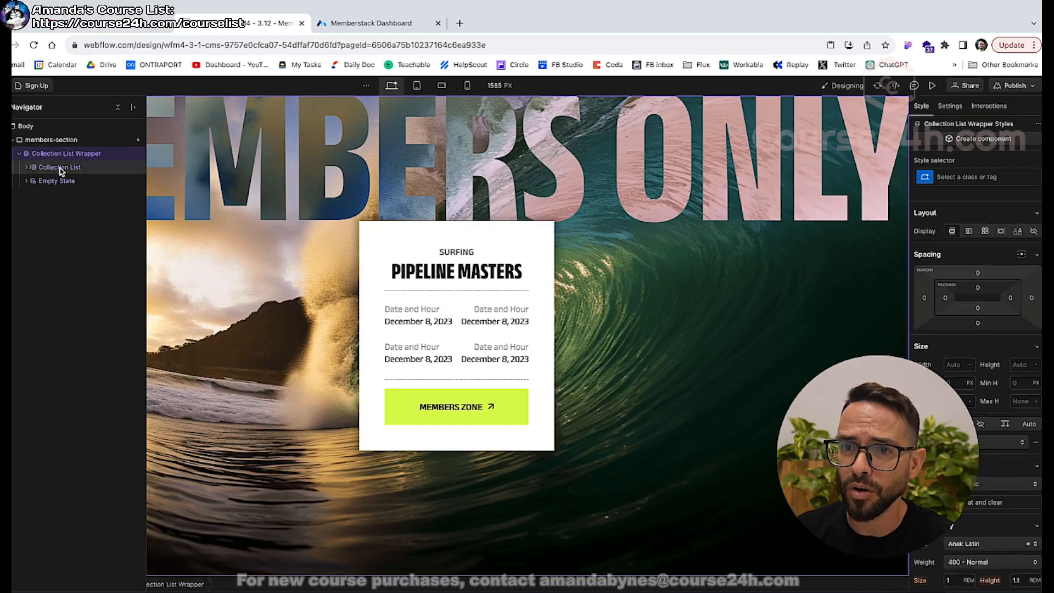
click(41, 169)
click(26, 166)
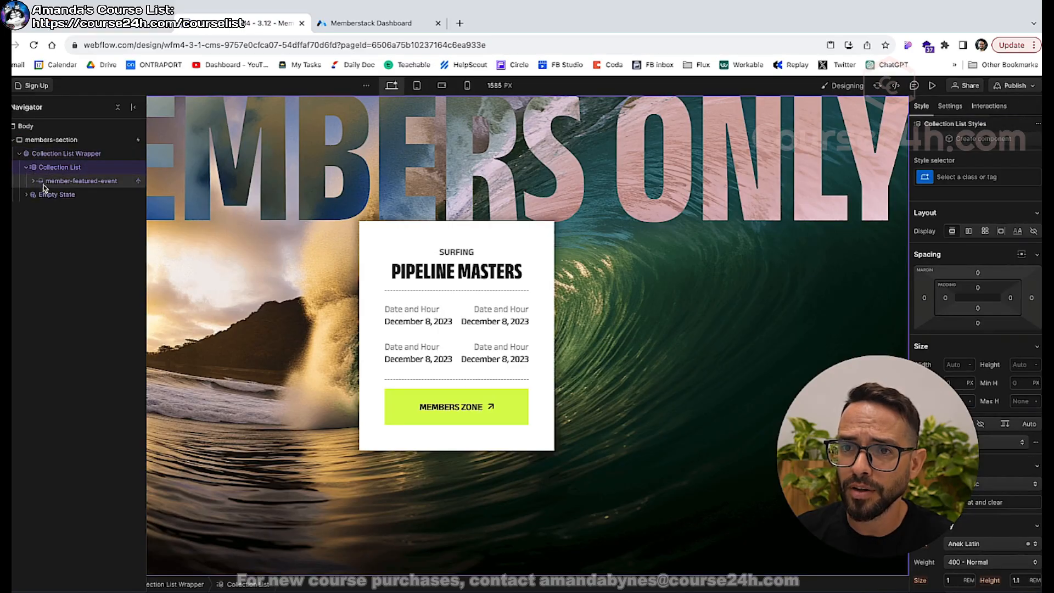
click(34, 181)
click(33, 182)
click(80, 196)
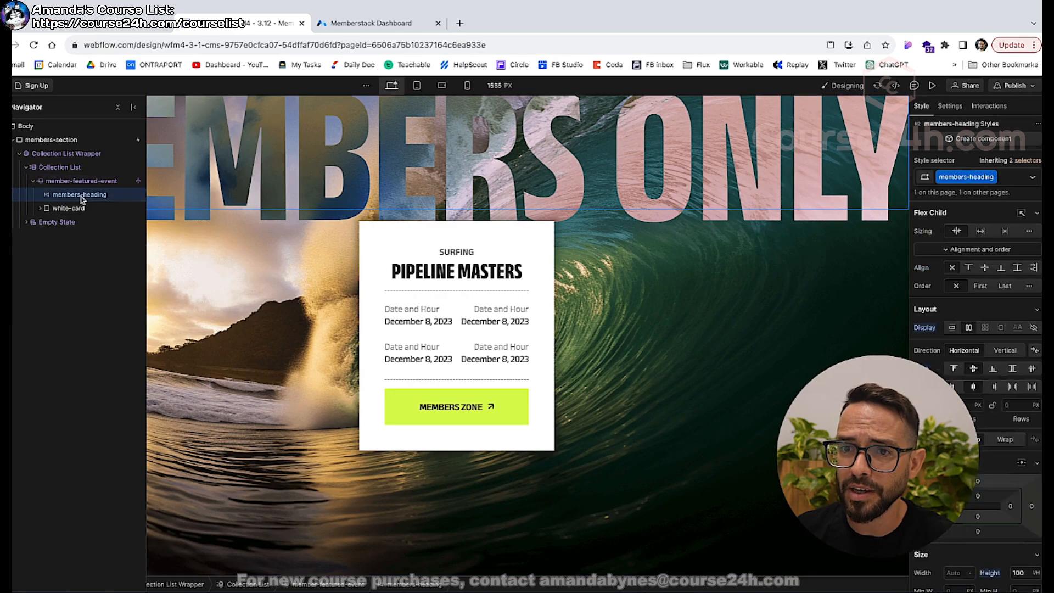
Add the Inner-Page-Nav component to the Body, directly above the members-section.
click(14, 140)
click(8, 168)
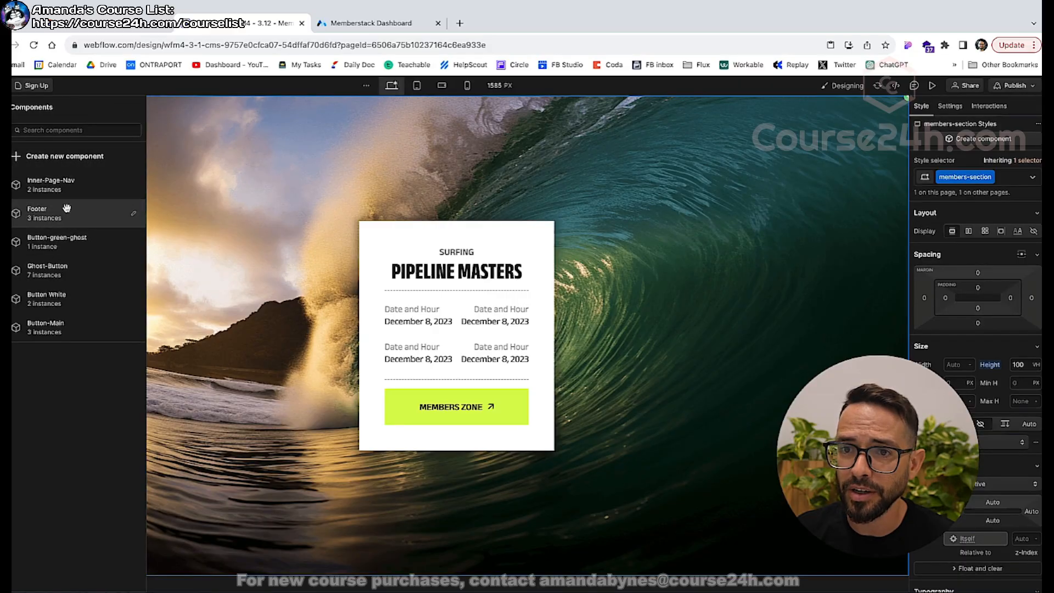
drag(54, 190, 34, 139)
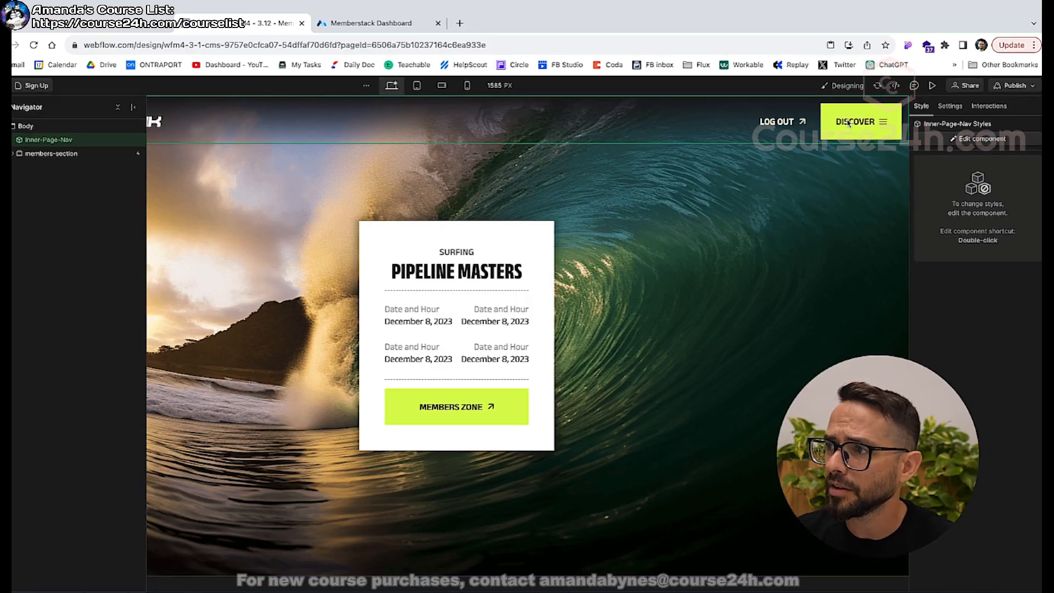
Delete the Featured-event-grid with all its content from the white-card, and select the empty white-card.
click(13, 153)
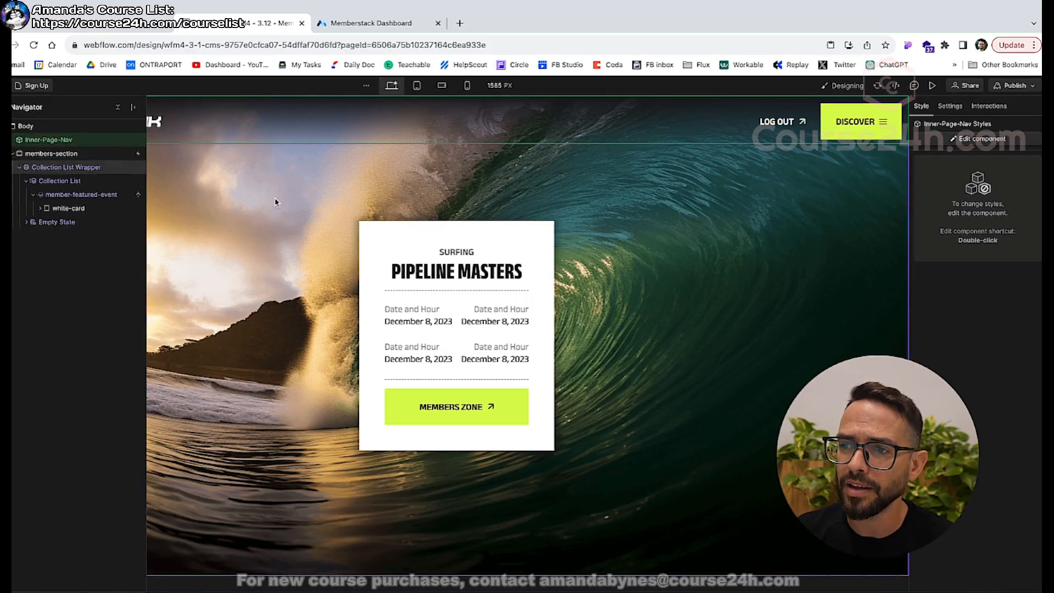
click(450, 302)
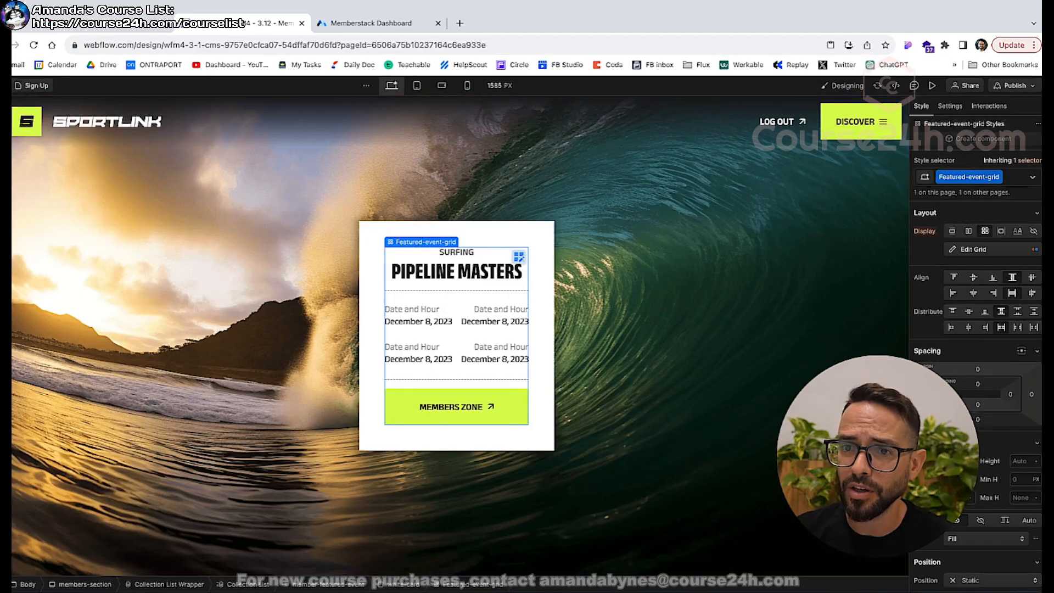
key(z)
key(Delete)
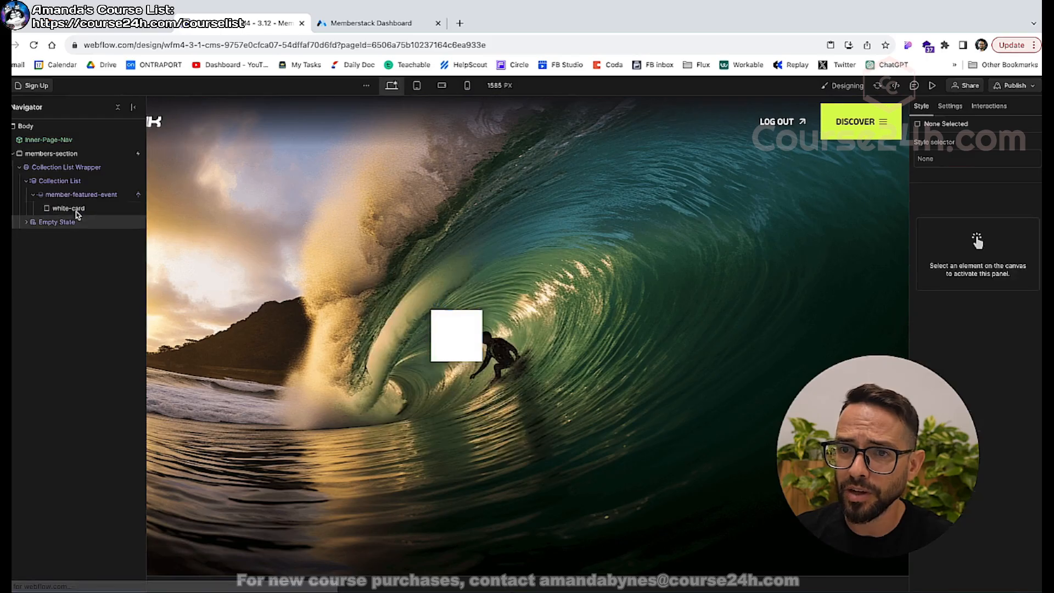
click(69, 208)
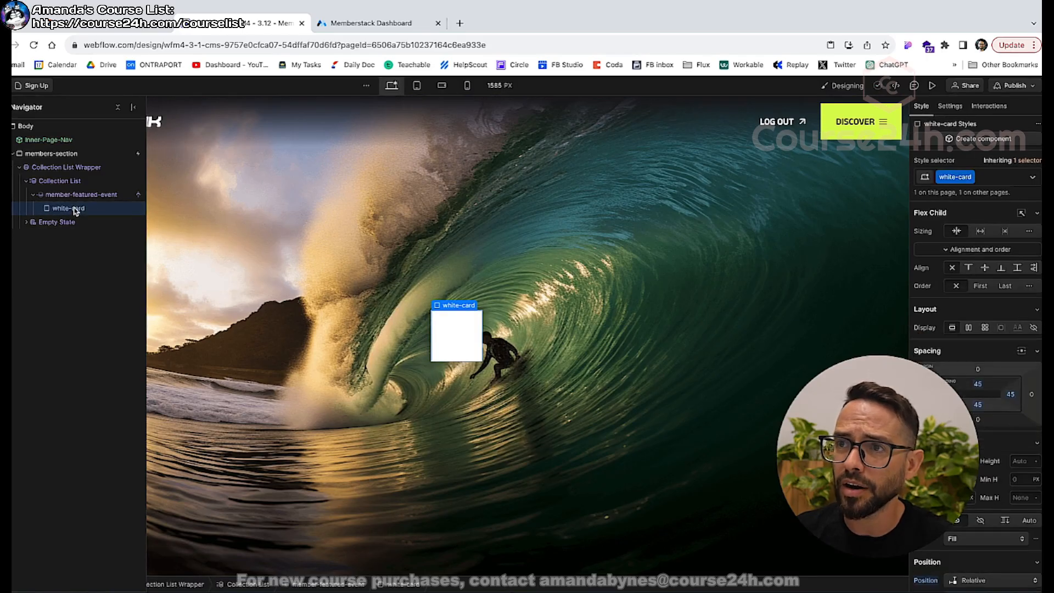
Switch to Memberstack, open the form components from the Add a signup form task, and filter them by Signup.
click(349, 30)
click(407, 254)
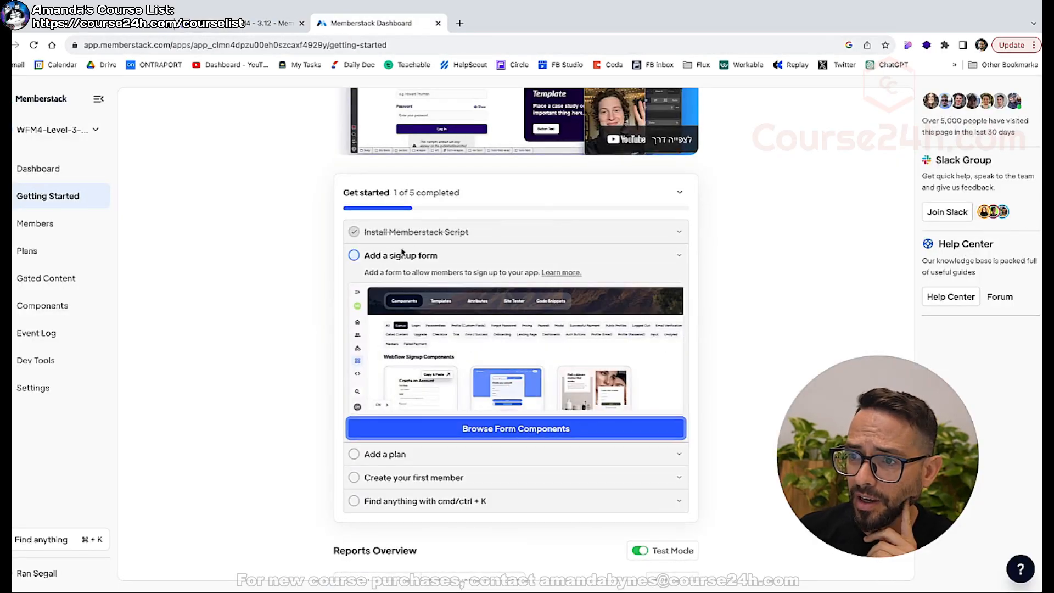
click(516, 429)
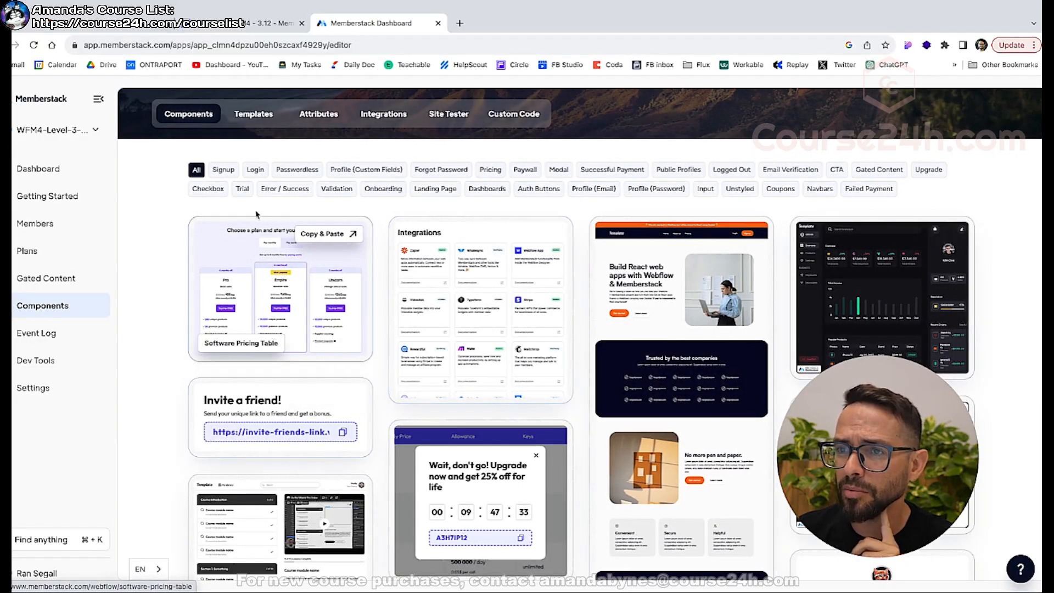
click(226, 176)
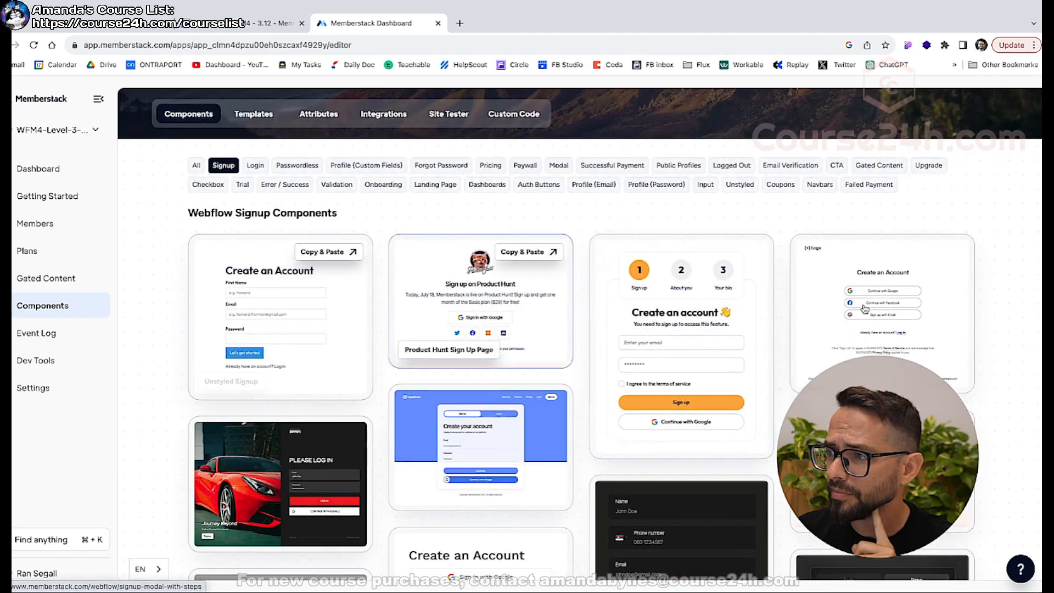
Browse the signup components, open the Unstyled Signup component, and check its preview.
scroll(865, 309, down, 3)
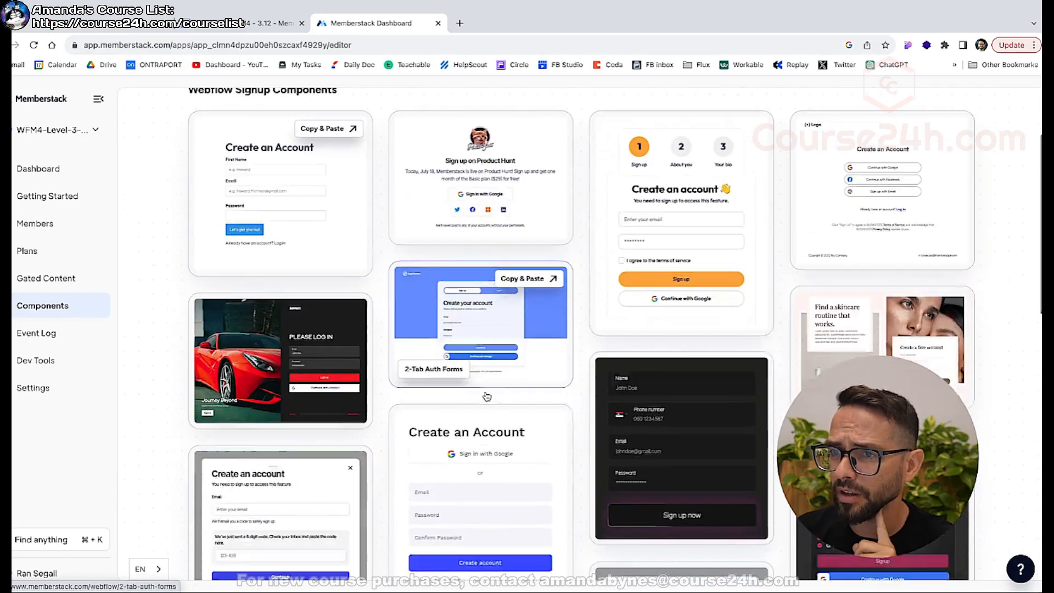
scroll(486, 396, down, 10)
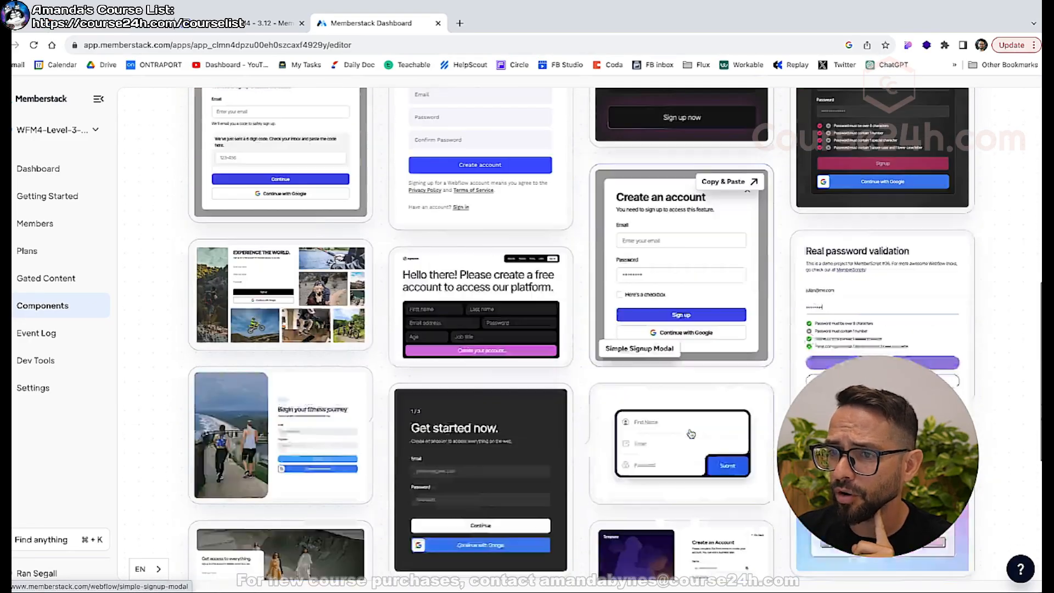
scroll(376, 367, up, 13)
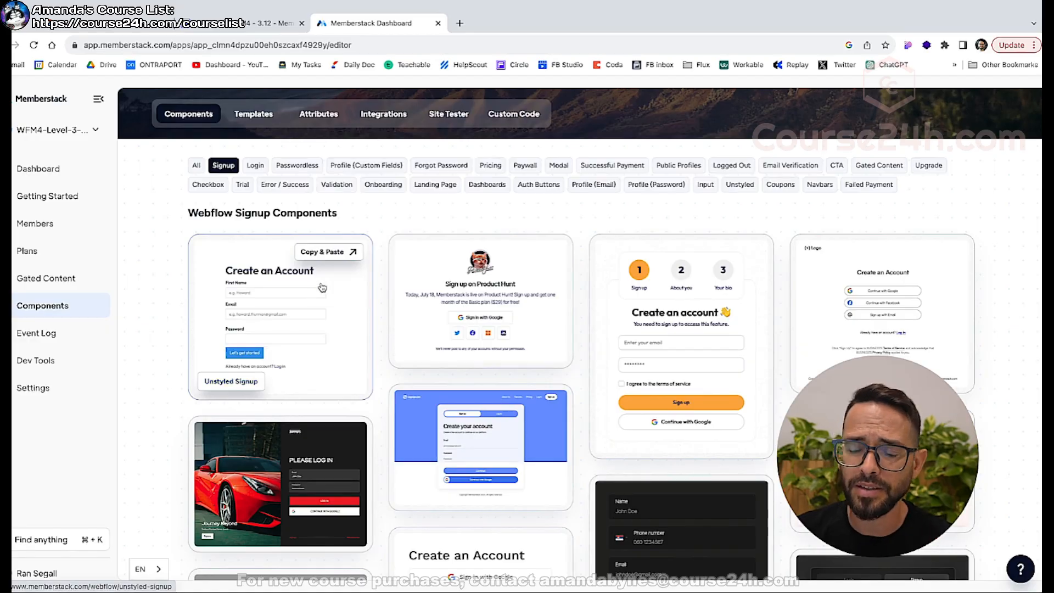
click(316, 253)
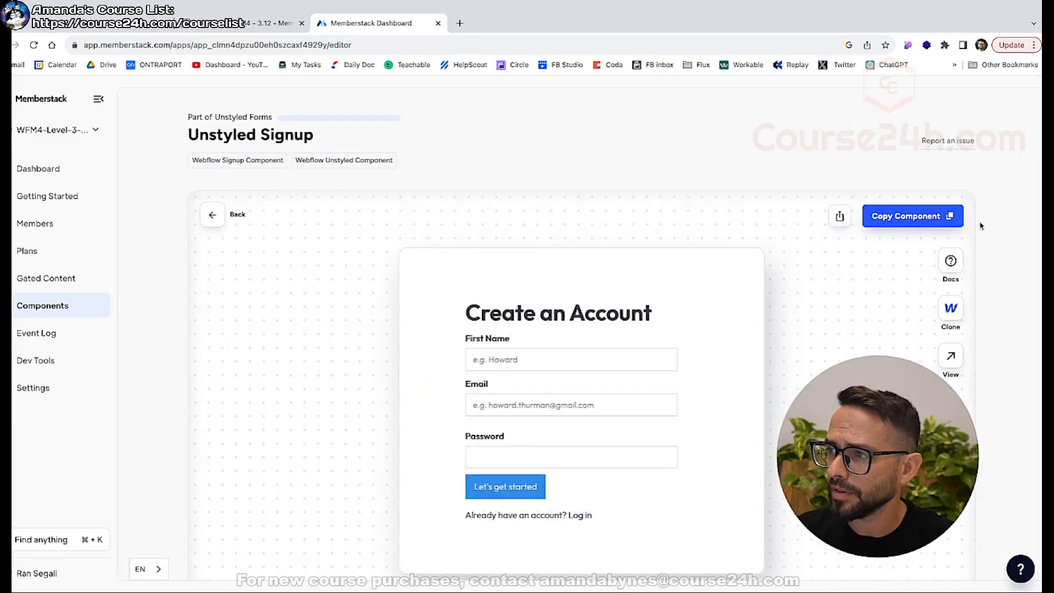
scroll(576, 390, down, 2)
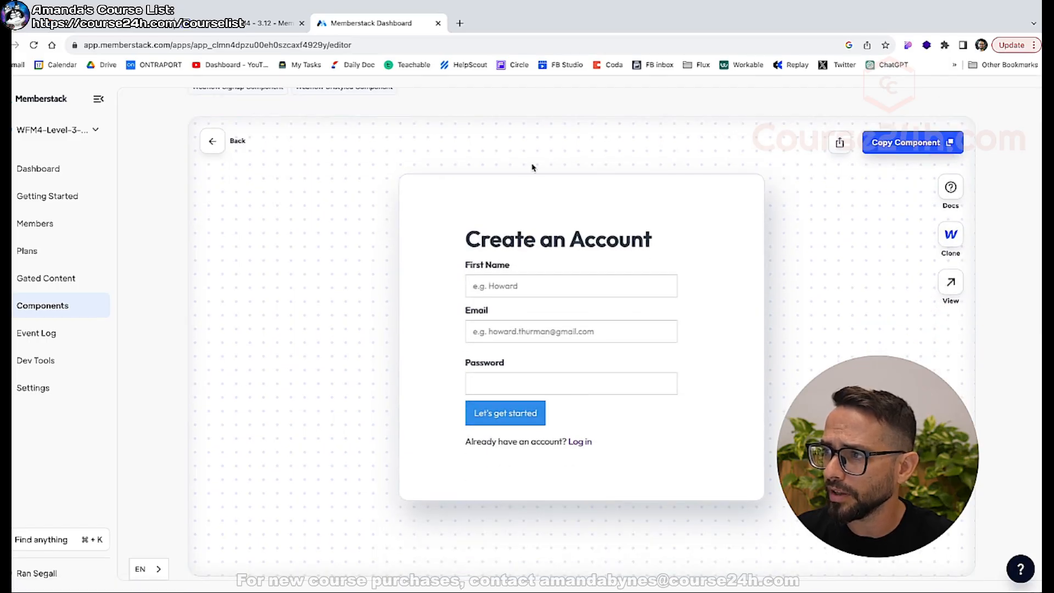
scroll(525, 170, down, 5)
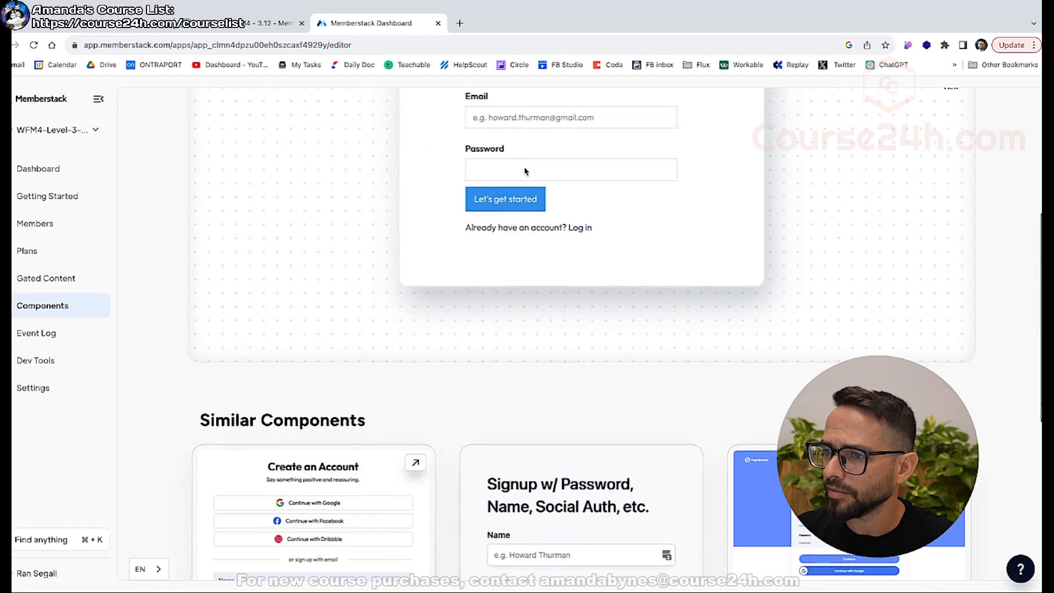
Copy the Unstyled Signup component from Memberstack and paste it into the empty white-card in Webflow.
scroll(525, 170, up, 4)
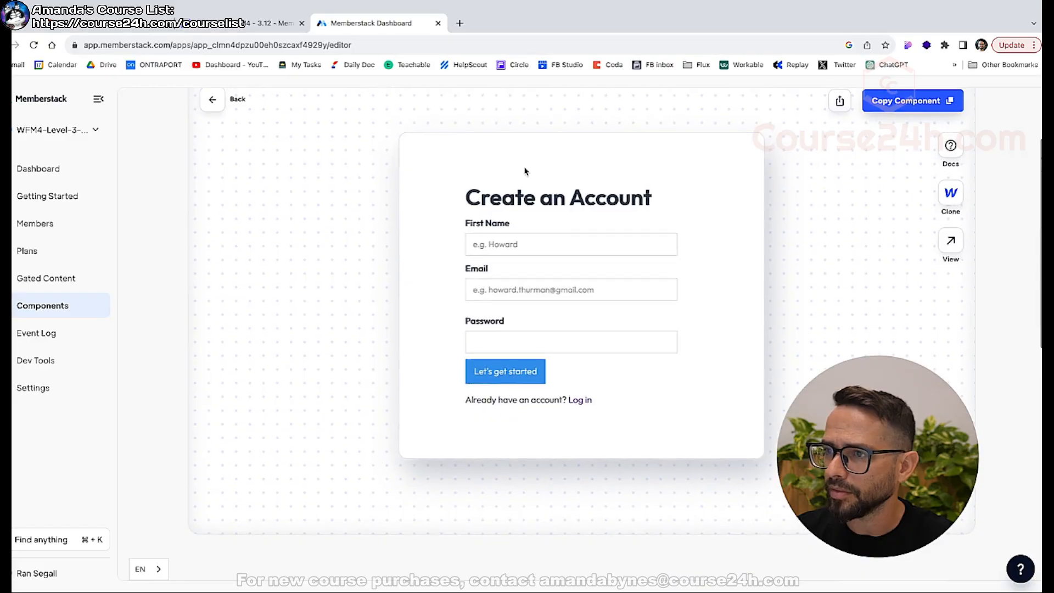
click(885, 103)
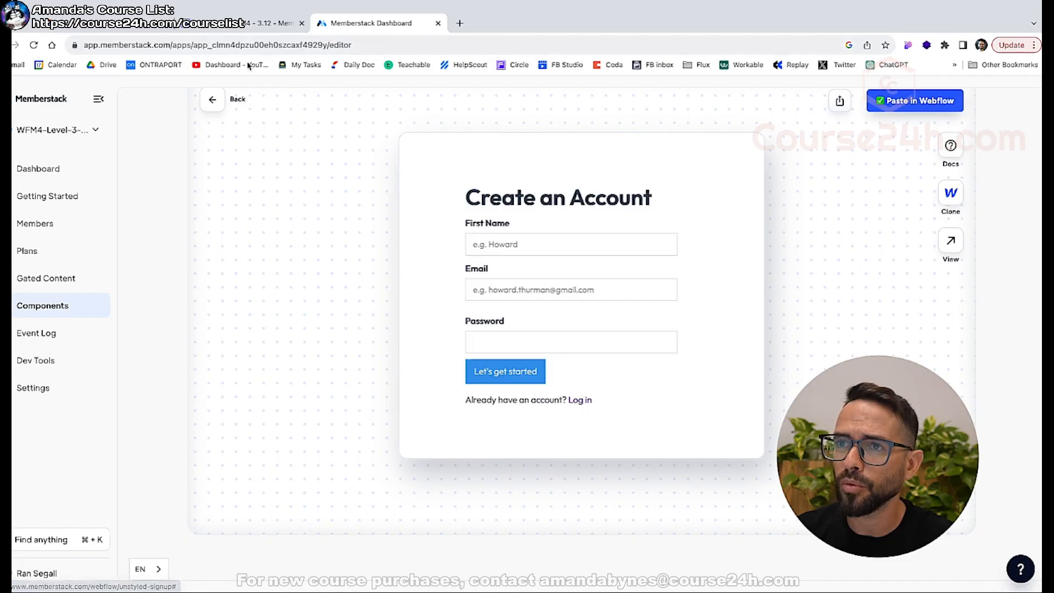
click(241, 23)
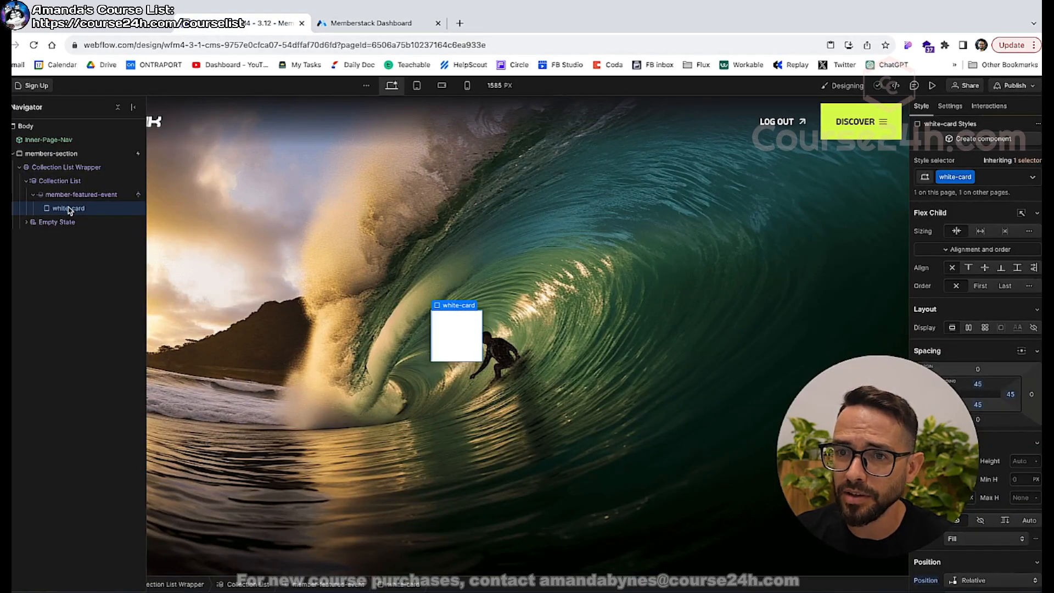
key(ctrl+v)
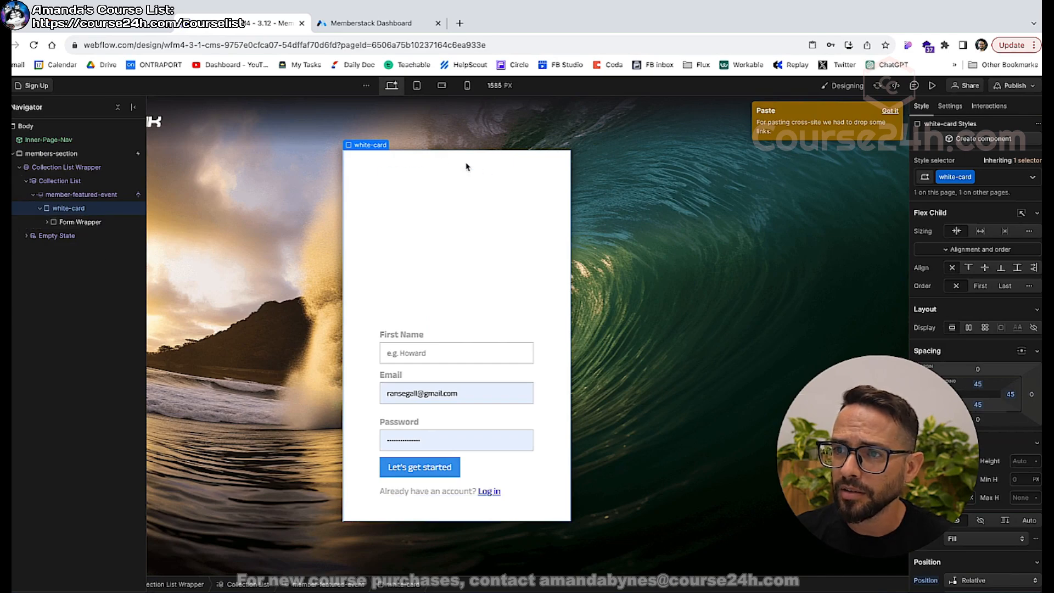
Apply the existing text-color-black class to the Heading 1 inside the pasted Form Wrapper.
click(48, 222)
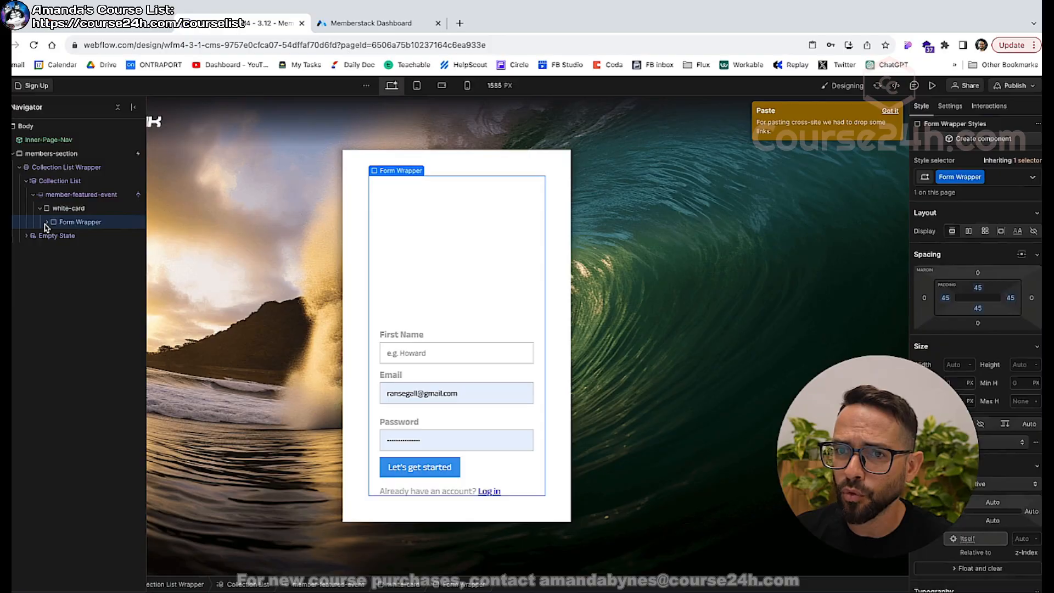
click(78, 236)
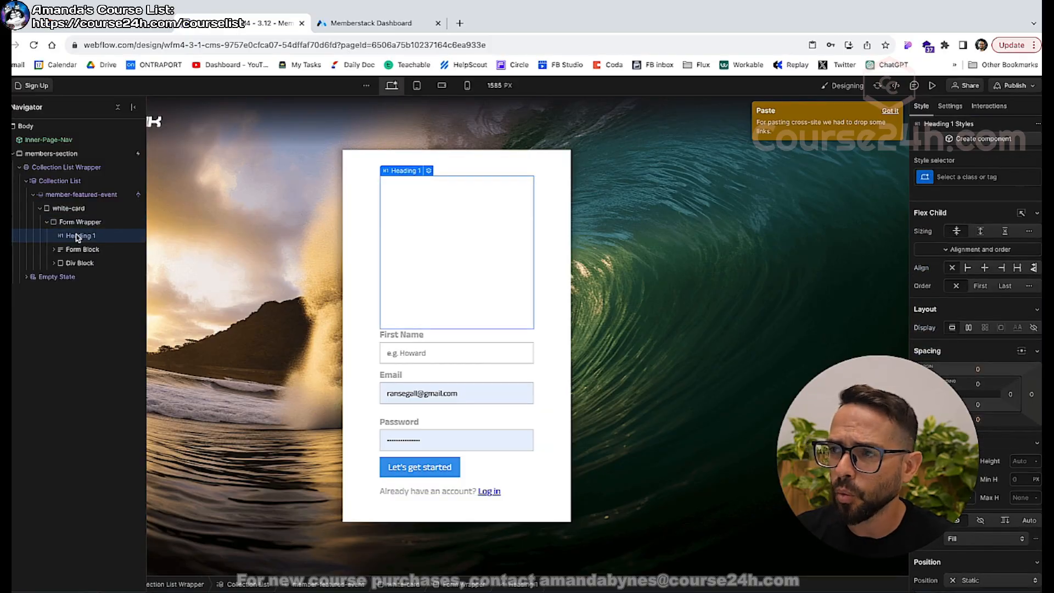
click(955, 176)
text(tex)
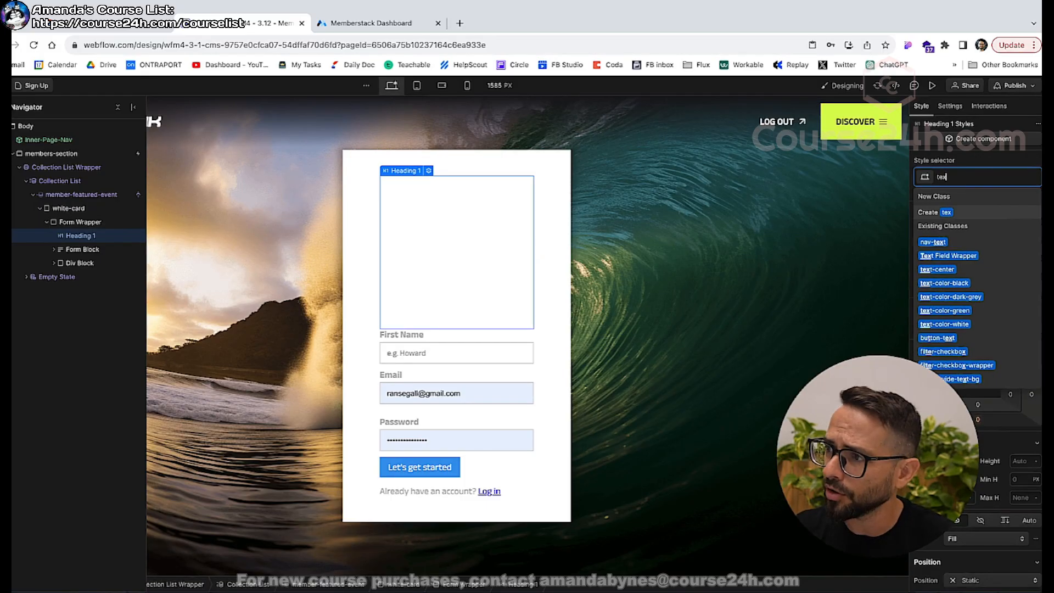
text(t-colo)
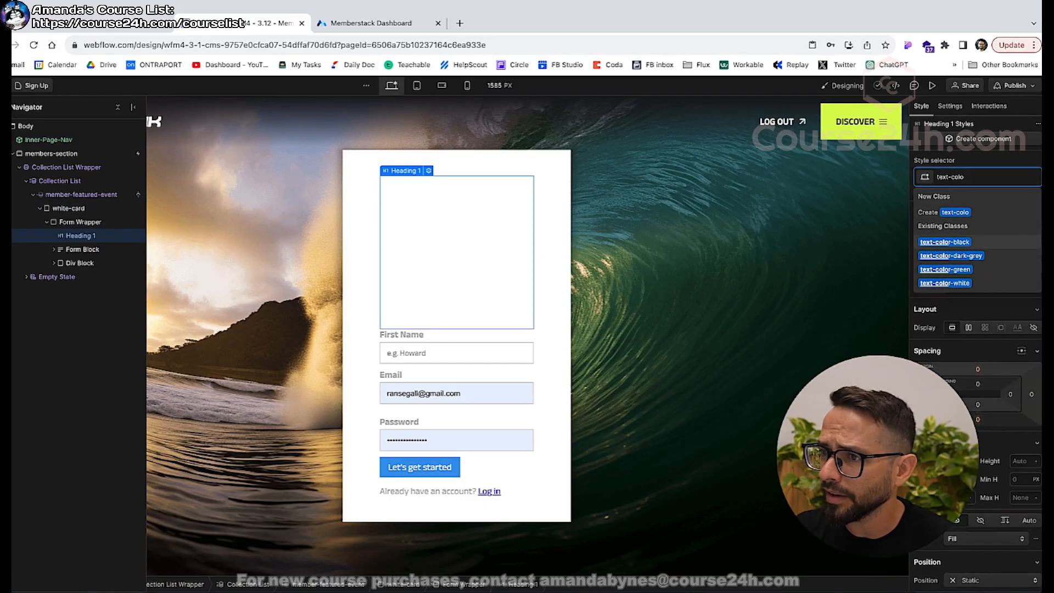
key(Return)
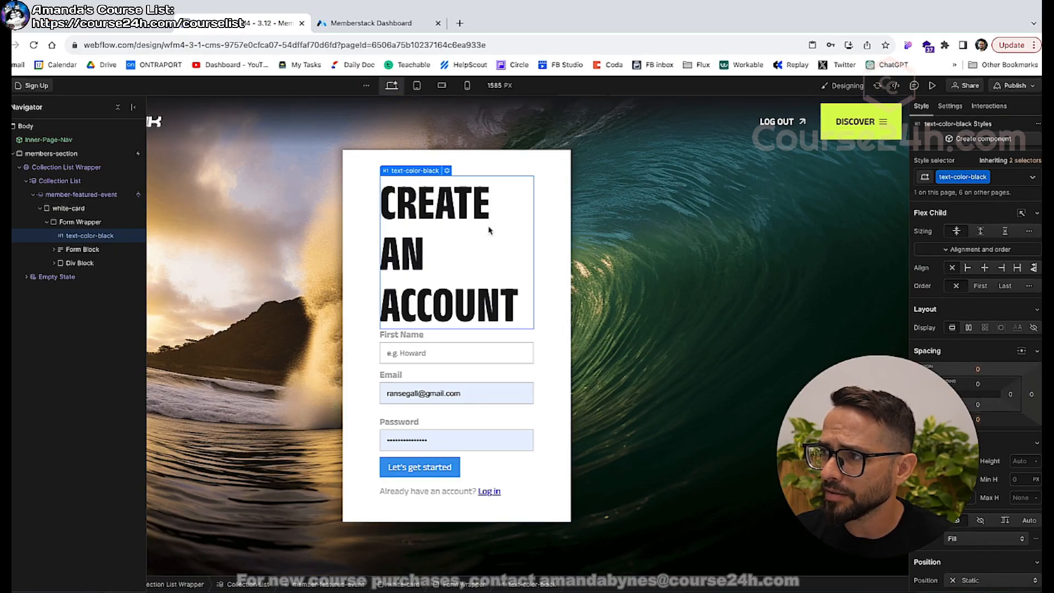
Add the combo class signup-heading to the Create an Account heading and reduce its font size.
click(1005, 176)
text(signup-h)
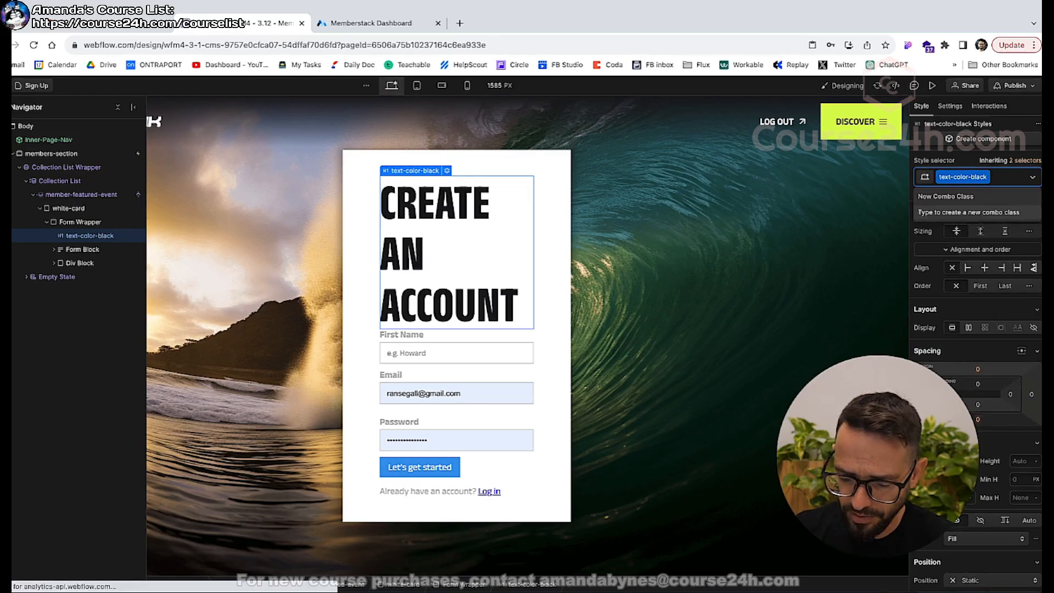
text(eading)
key(Return)
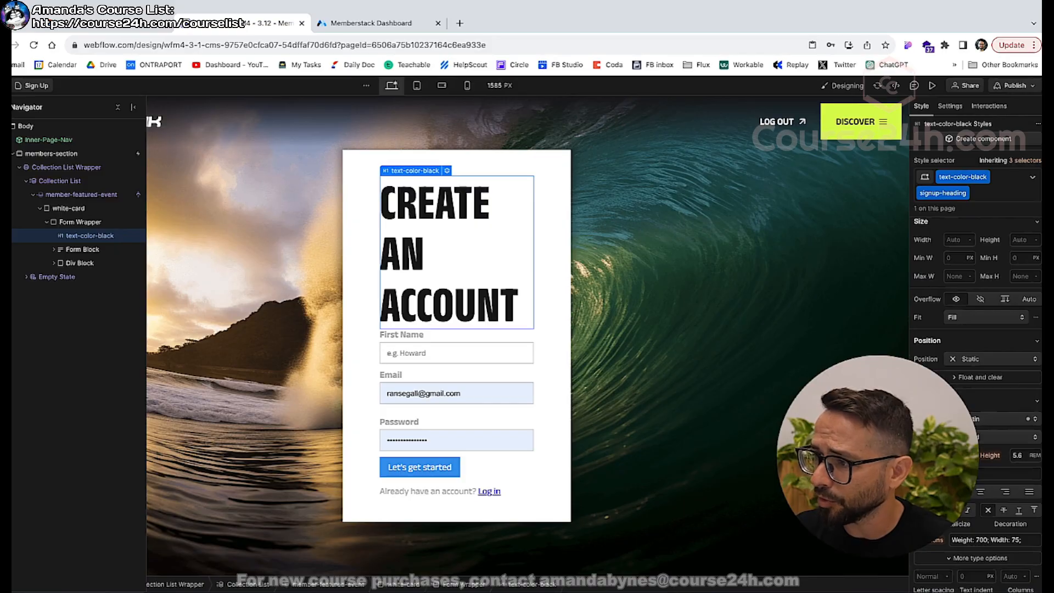
text(2)
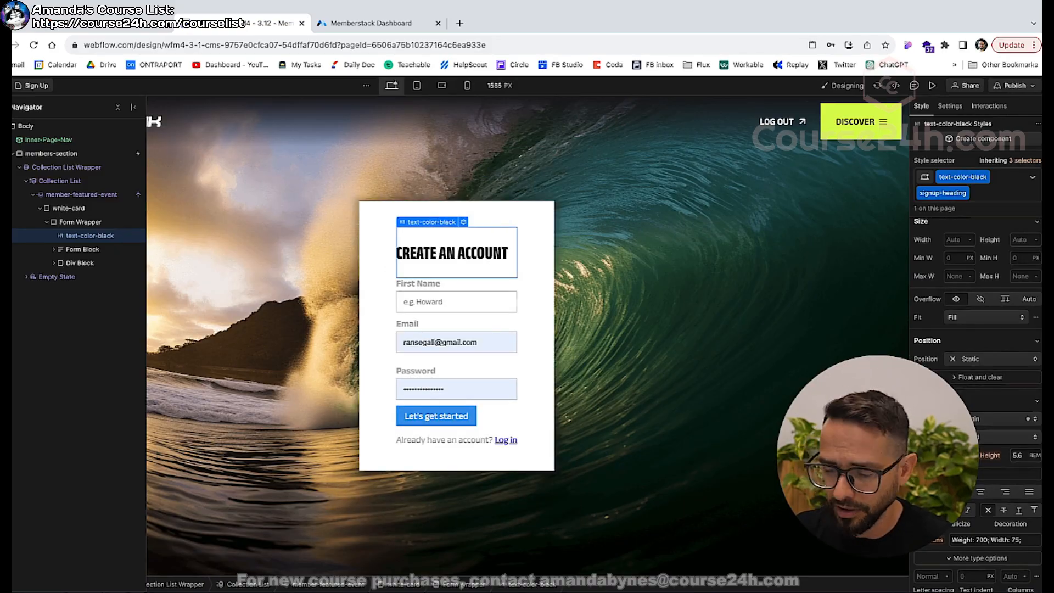
key(Up)
Tighten the signup heading's line height to about 2.6 rem and set its bottom margin to 14 px.
click(1018, 456)
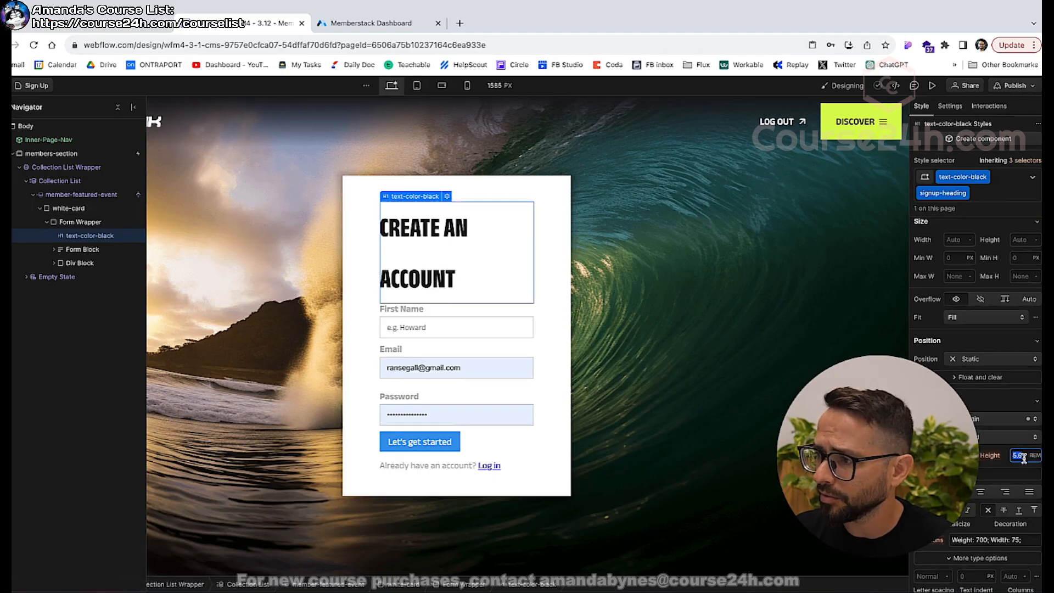
text(3)
key(Down)
key(Down)
key(Down)
key(Down)
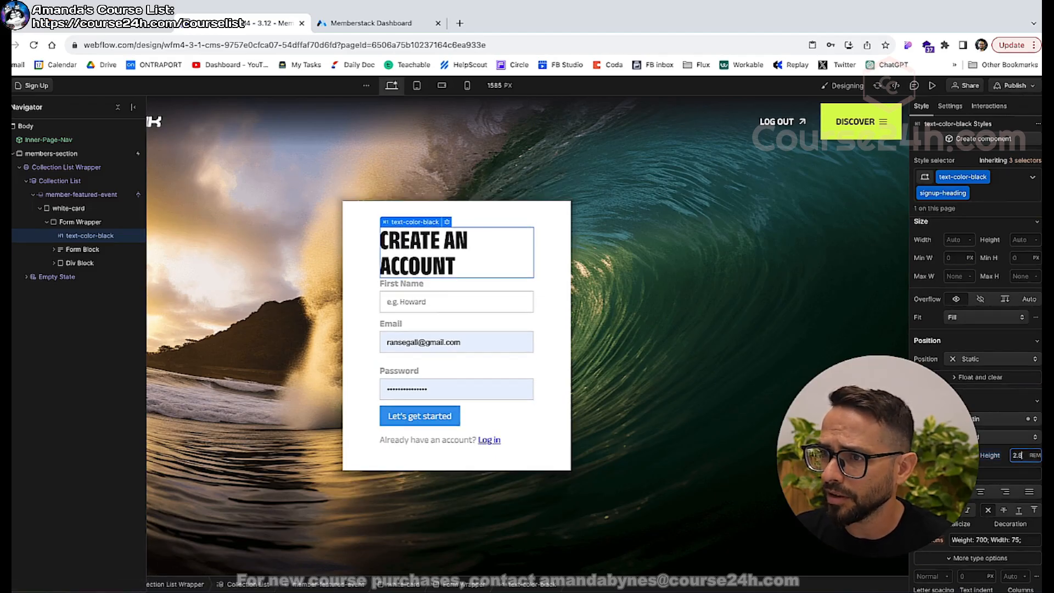
scroll(992, 391, up, 4)
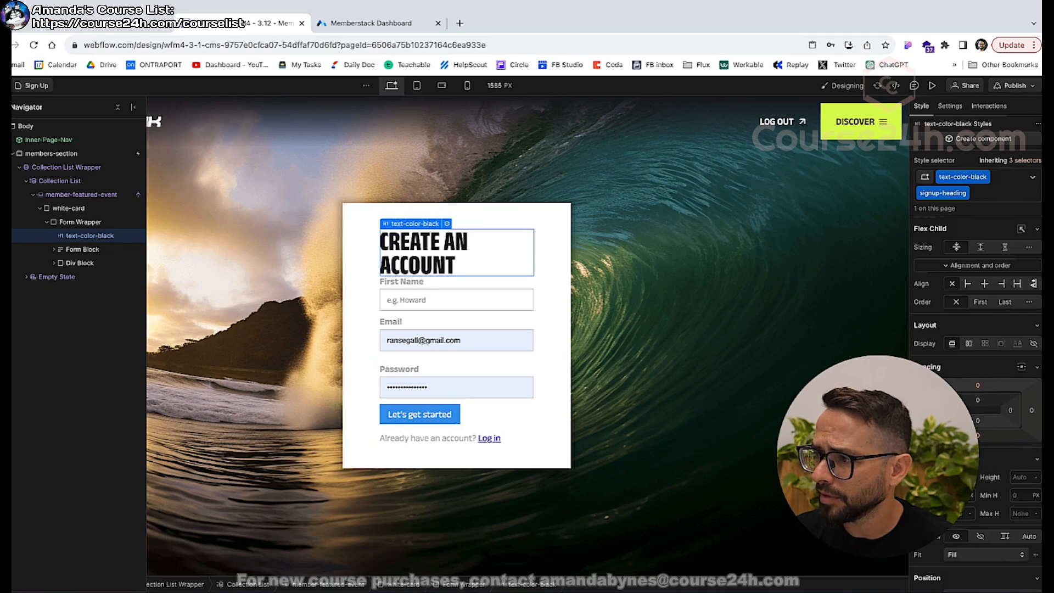
drag(978, 435, 978, 423)
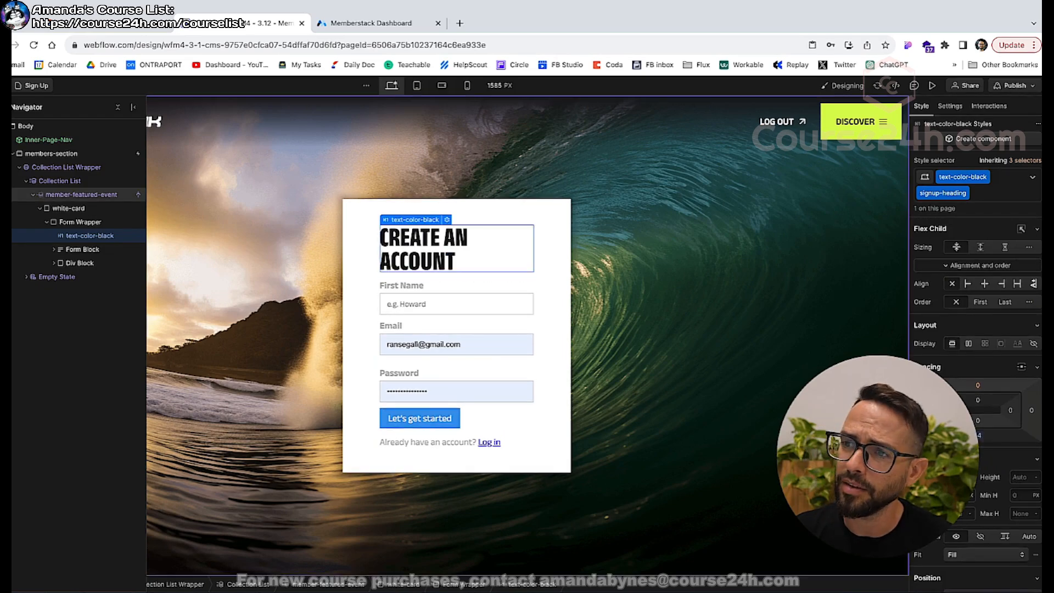
Set the Form Wrapper's left and right padding to 0.
click(378, 283)
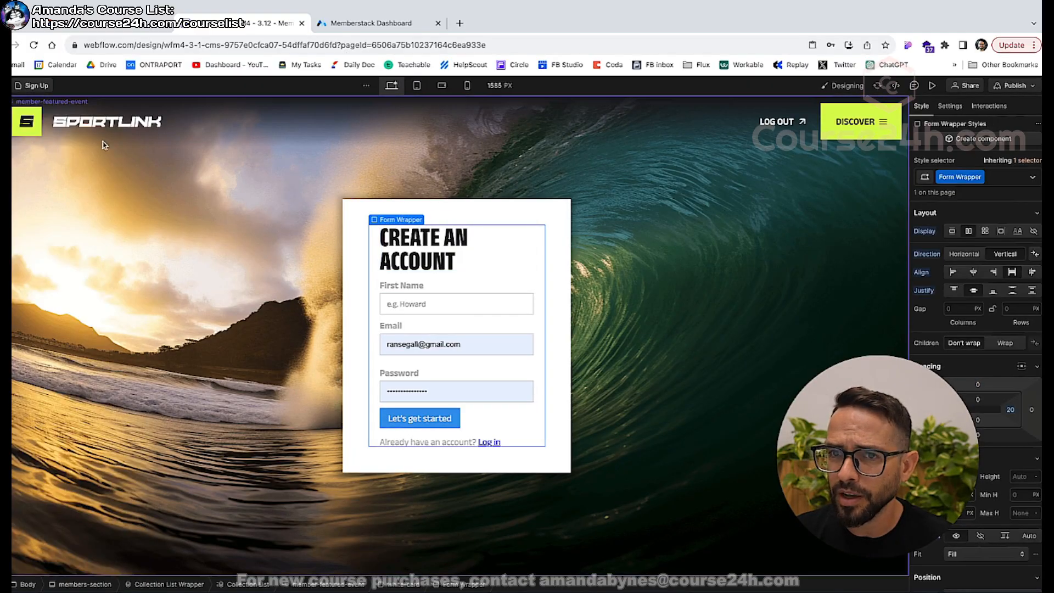
key(z)
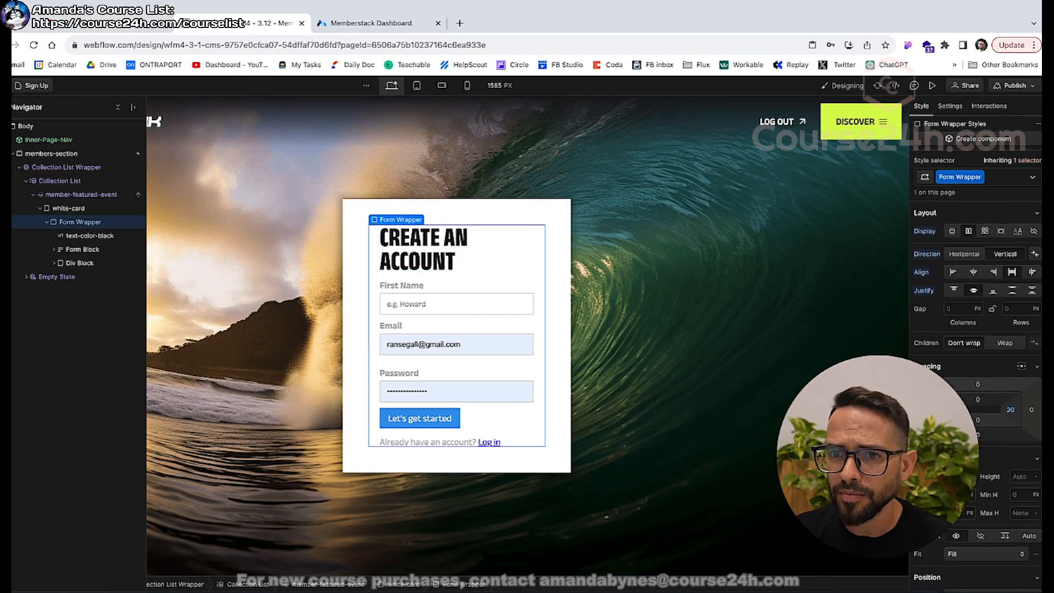
click(65, 208)
click(71, 223)
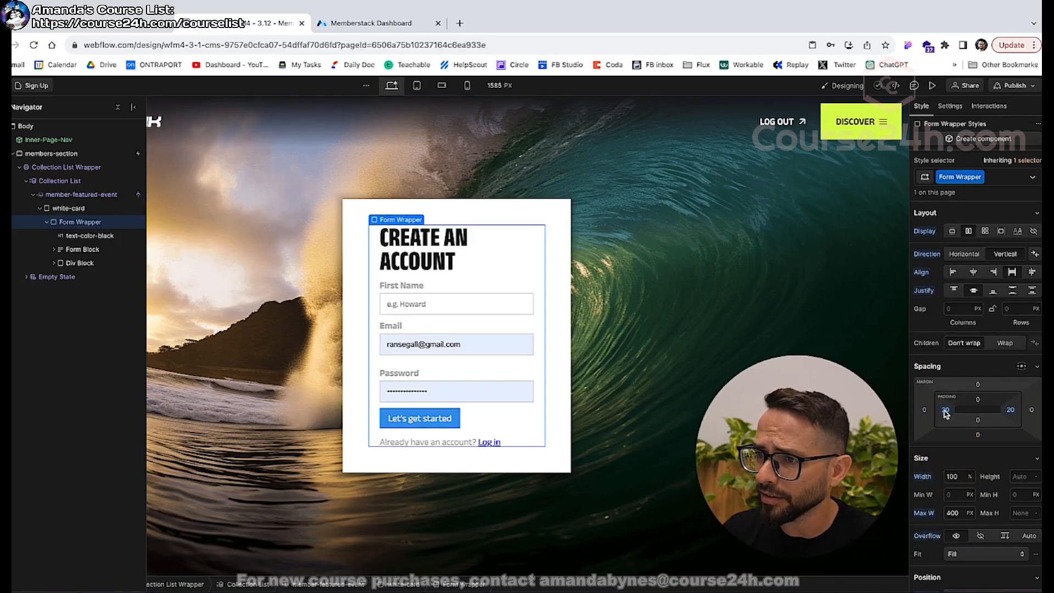
alt+drag(945, 411, 898, 410)
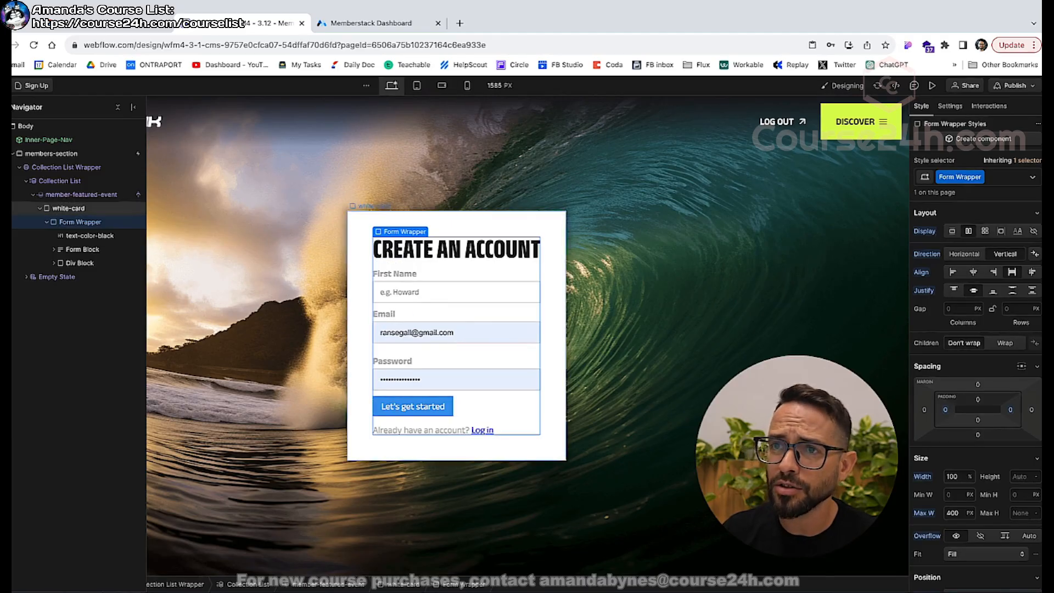
Switch to the Figma design and examine the Create an Account card in the Signup frame at 100%.
click(109, 23)
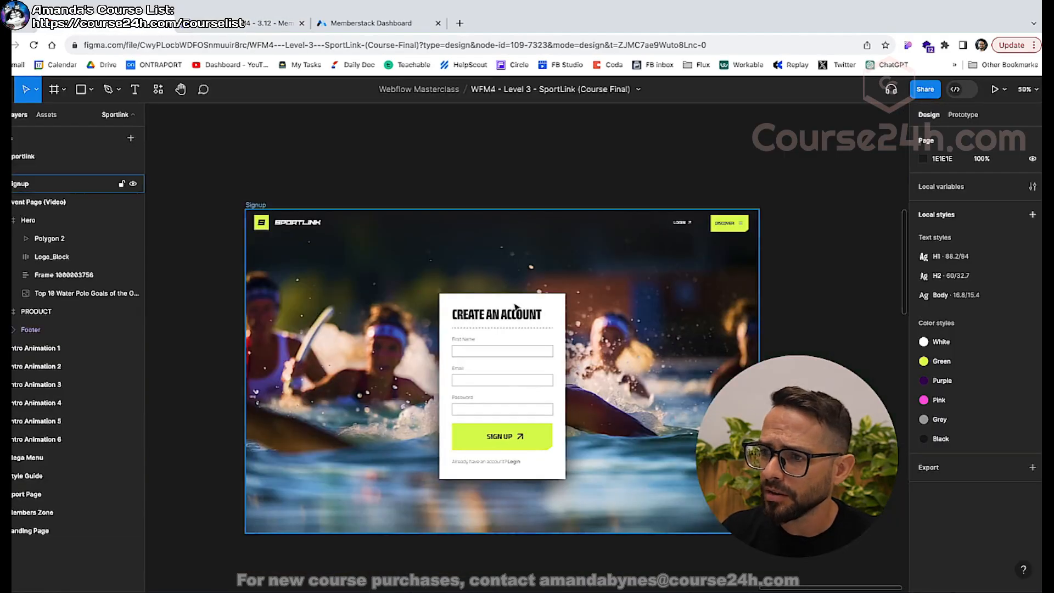
click(391, 320)
key(shift+0)
scroll(390, 320, down, 2)
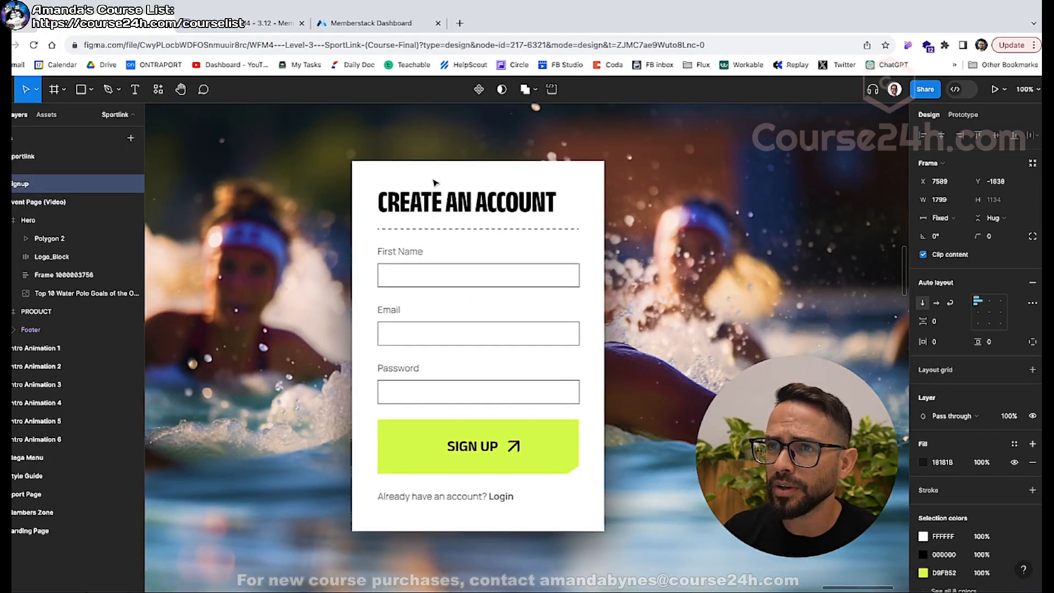
In Webflow, add bottom padding and a 1 px black dashed bottom border to the signup heading.
click(242, 25)
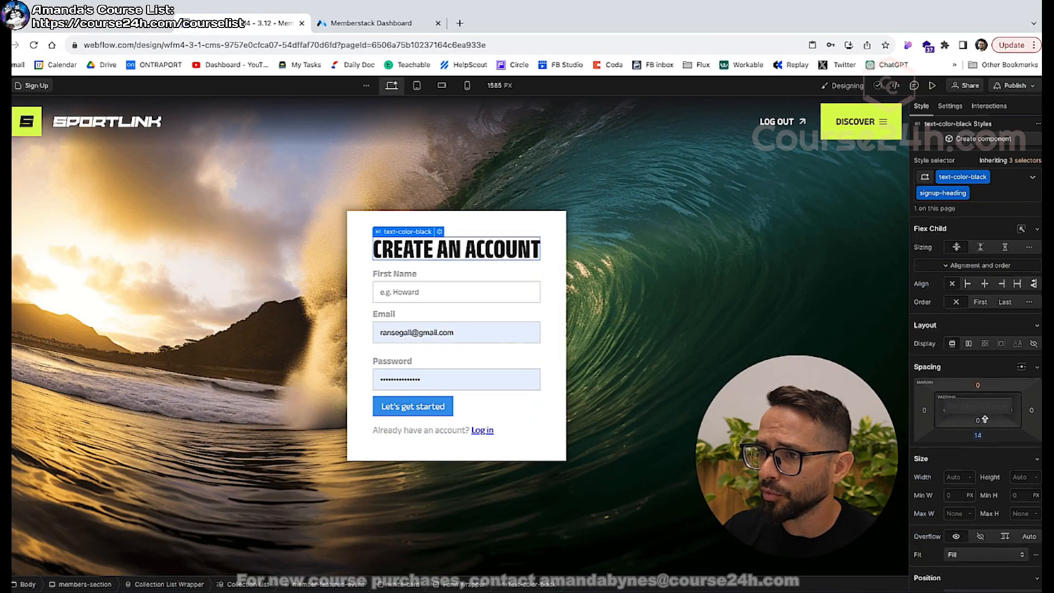
drag(977, 420, 979, 416)
scroll(966, 421, down, 10)
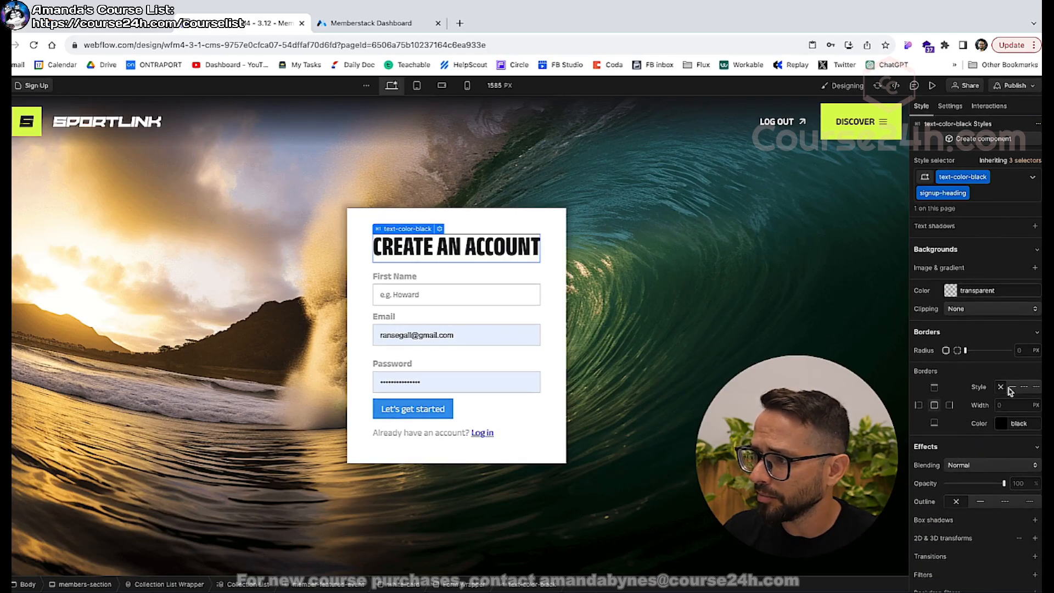
click(934, 422)
click(1013, 386)
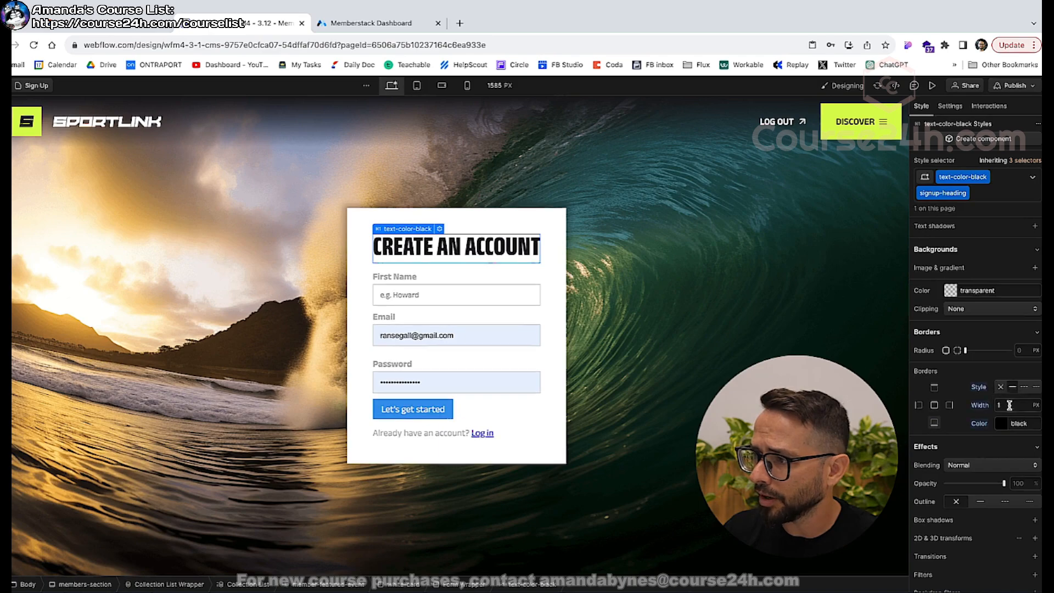
click(1023, 386)
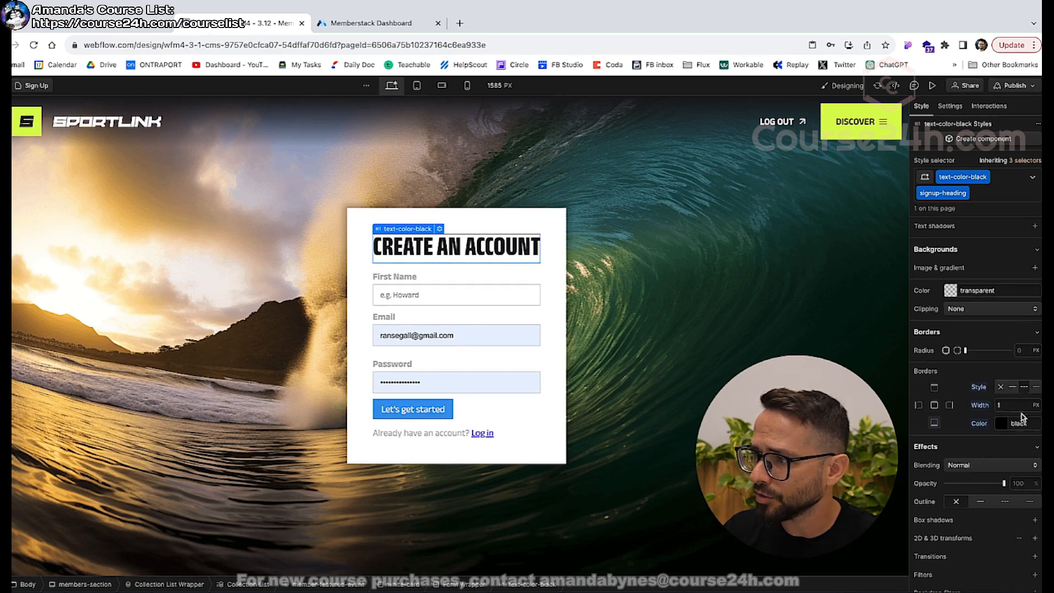
click(1001, 424)
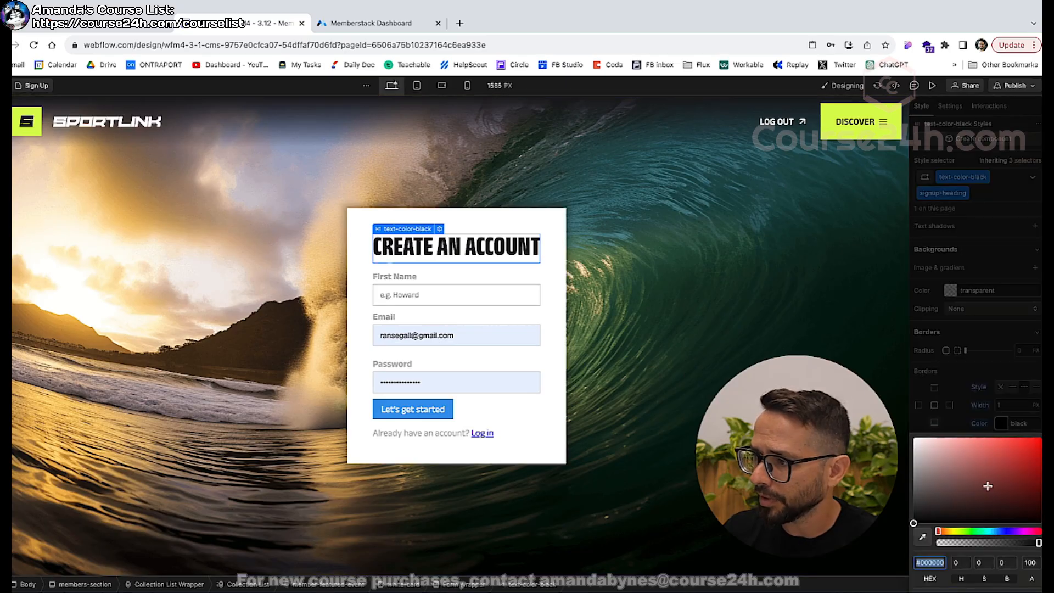
key(Escape)
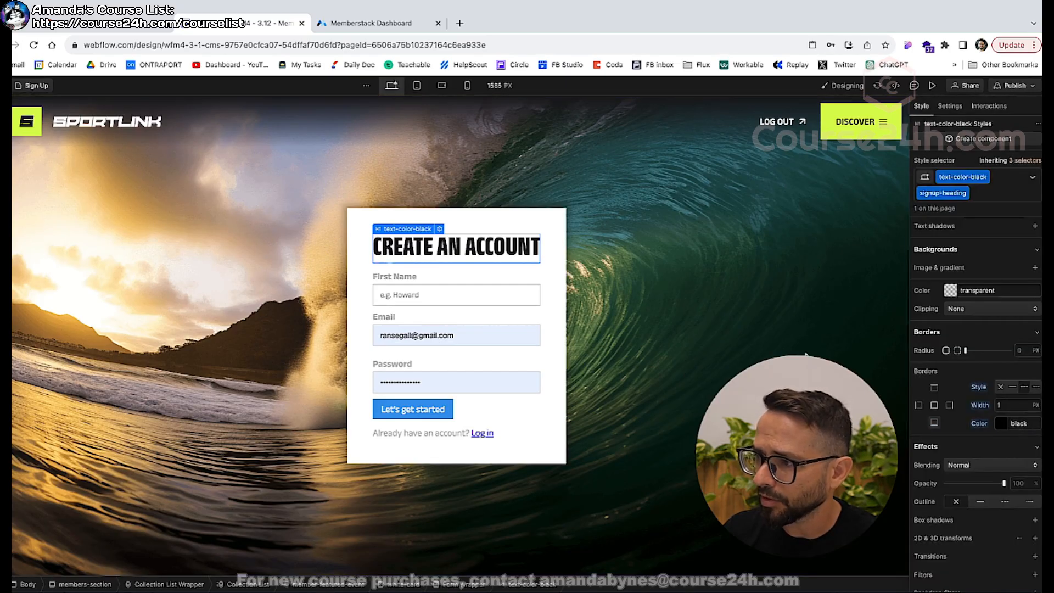
click(570, 280)
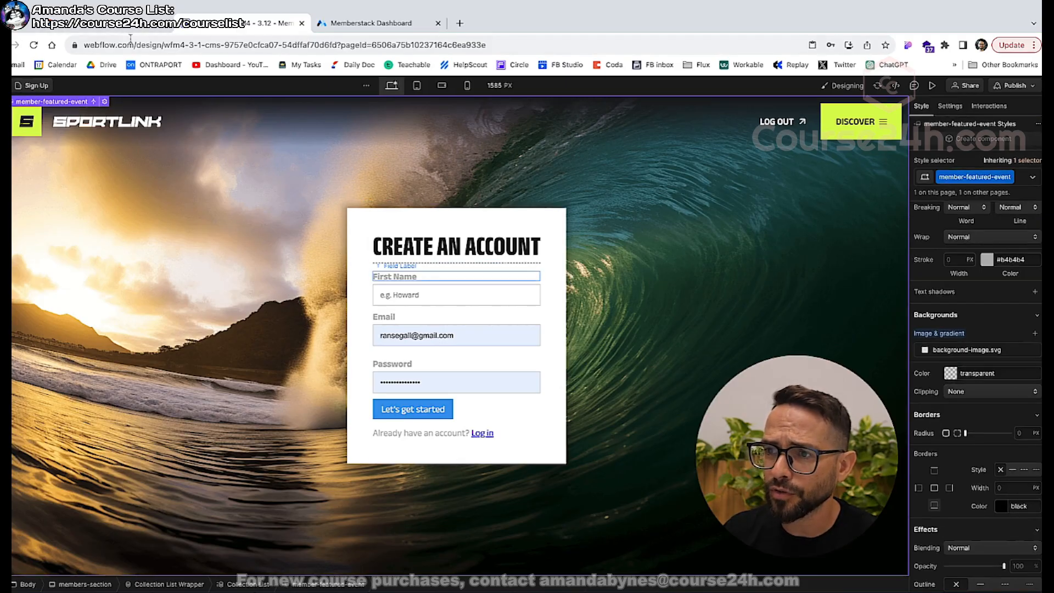
Give the First Name field label a new form-lable class and set its font weight to 500 - Medium.
click(381, 279)
click(117, 23)
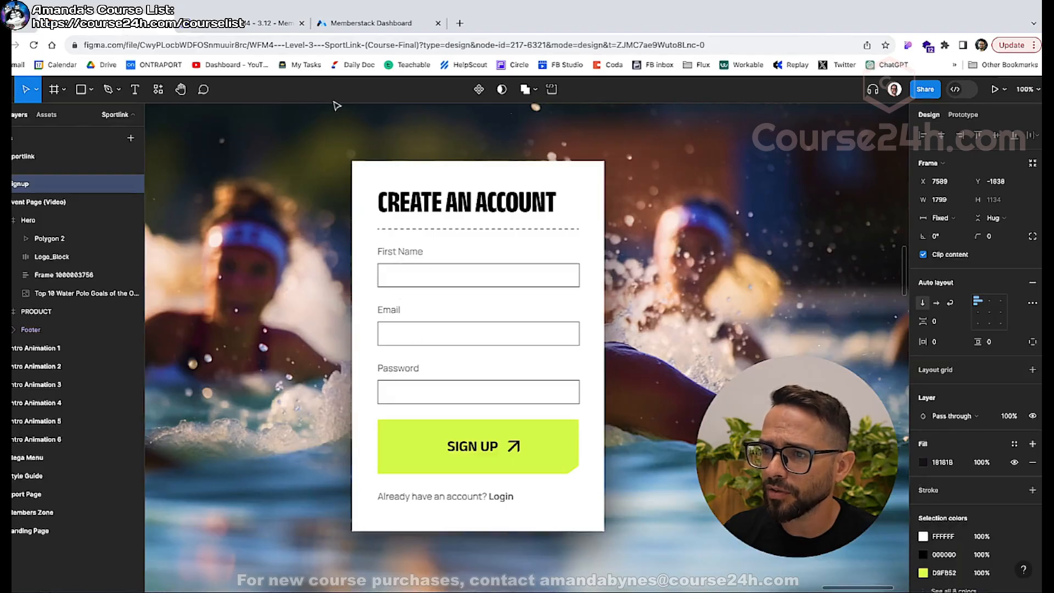
click(241, 23)
click(959, 176)
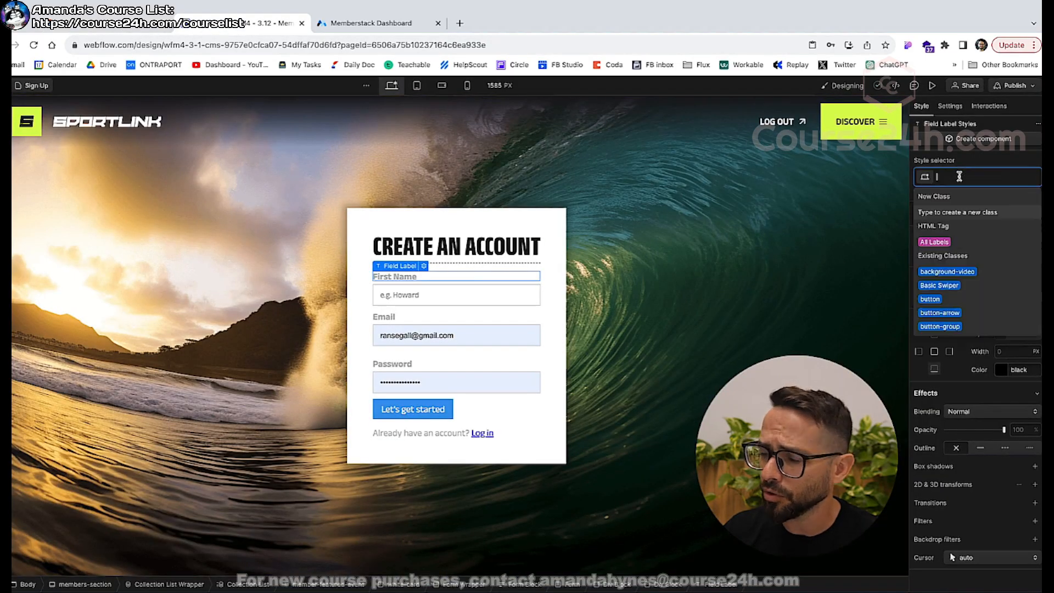
text(form-lable)
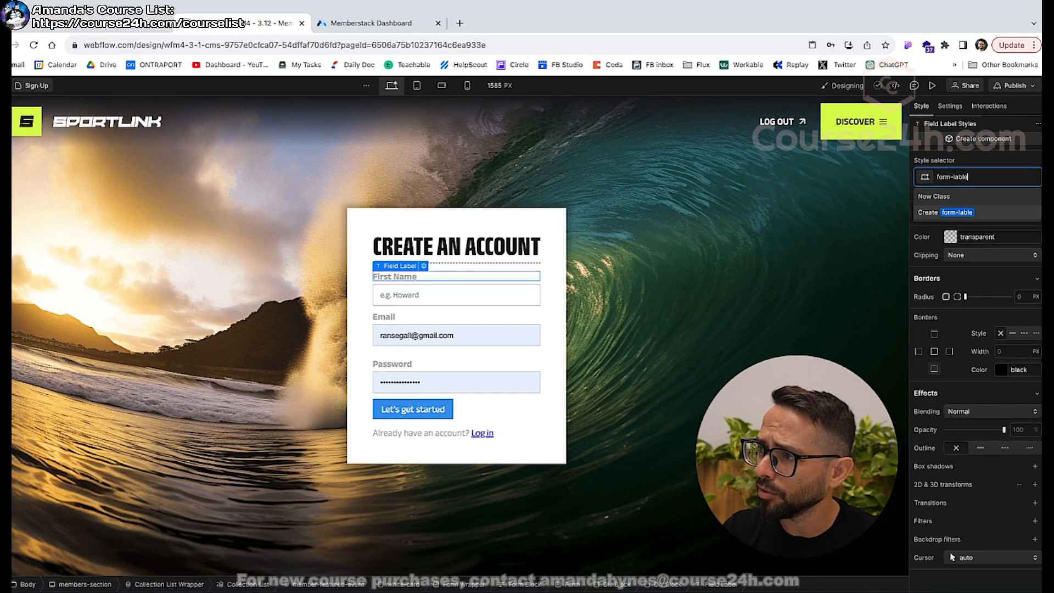
key(Return)
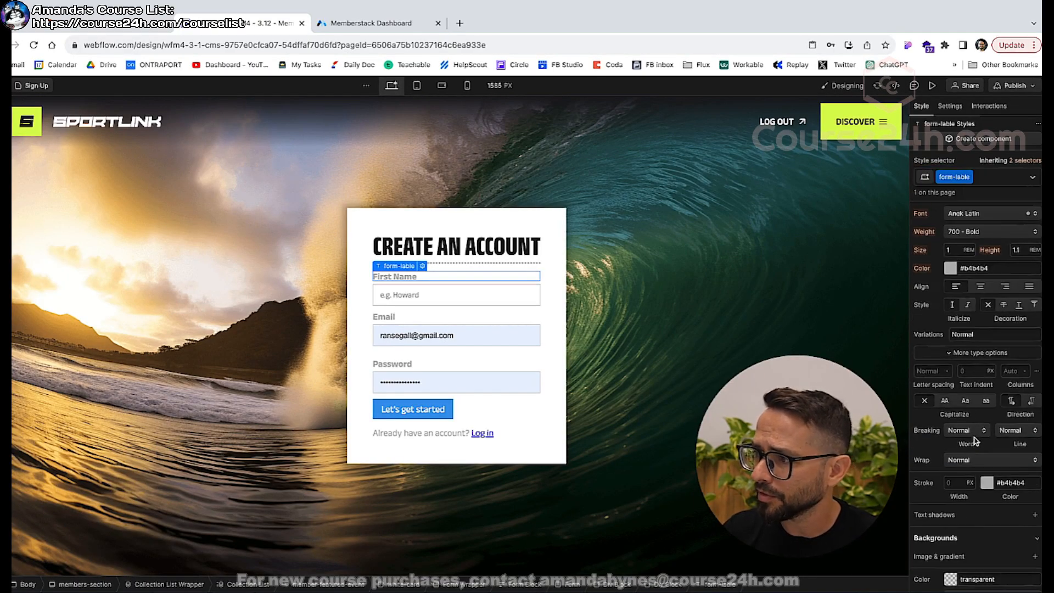
click(969, 311)
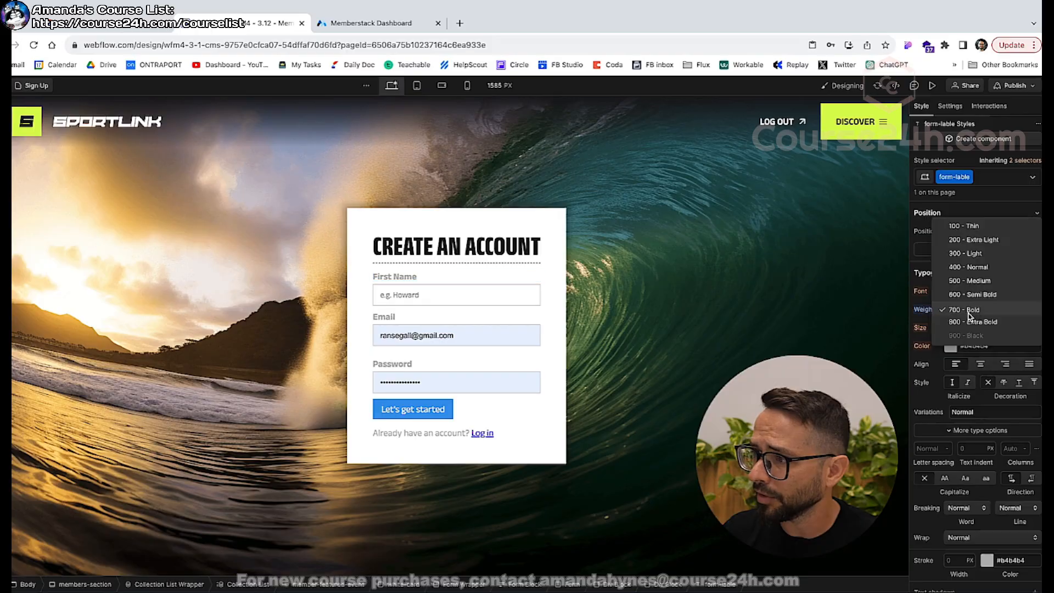
click(977, 283)
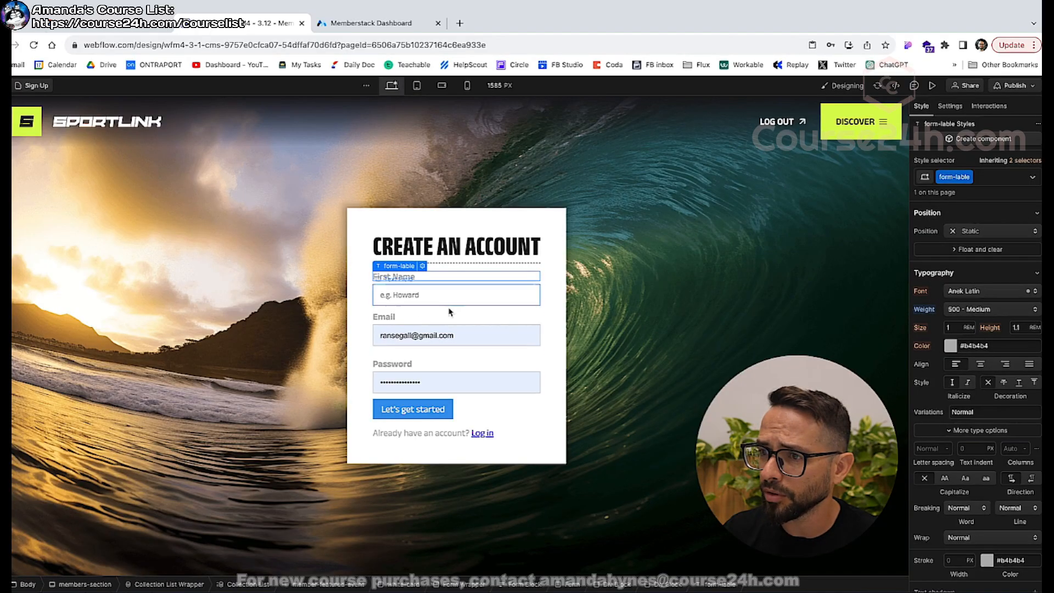
Apply the existing form-lable class to the Email field label in the signup form.
click(378, 319)
click(378, 318)
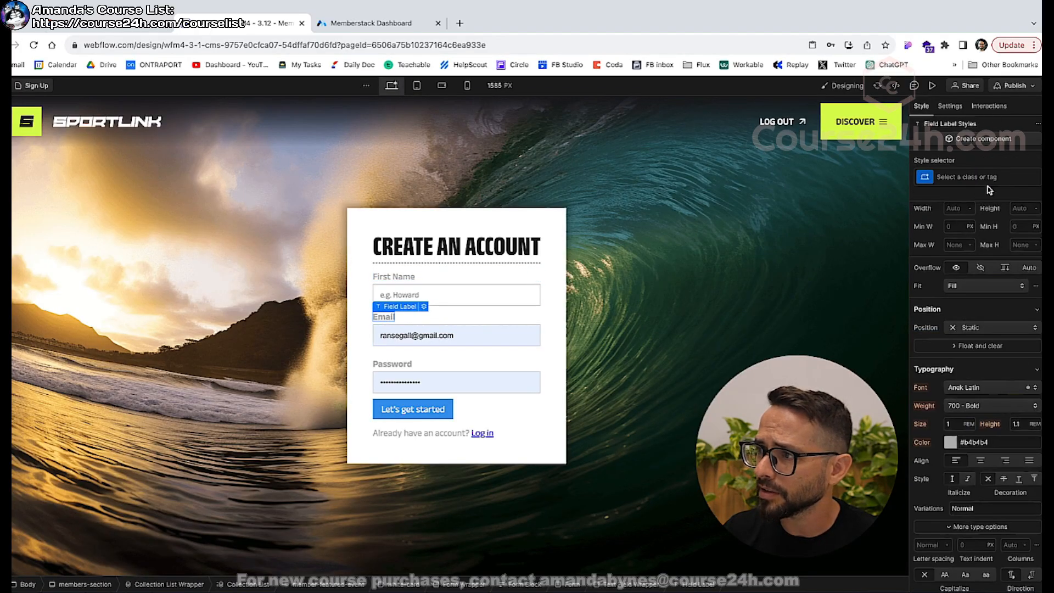
click(975, 174)
text(form)
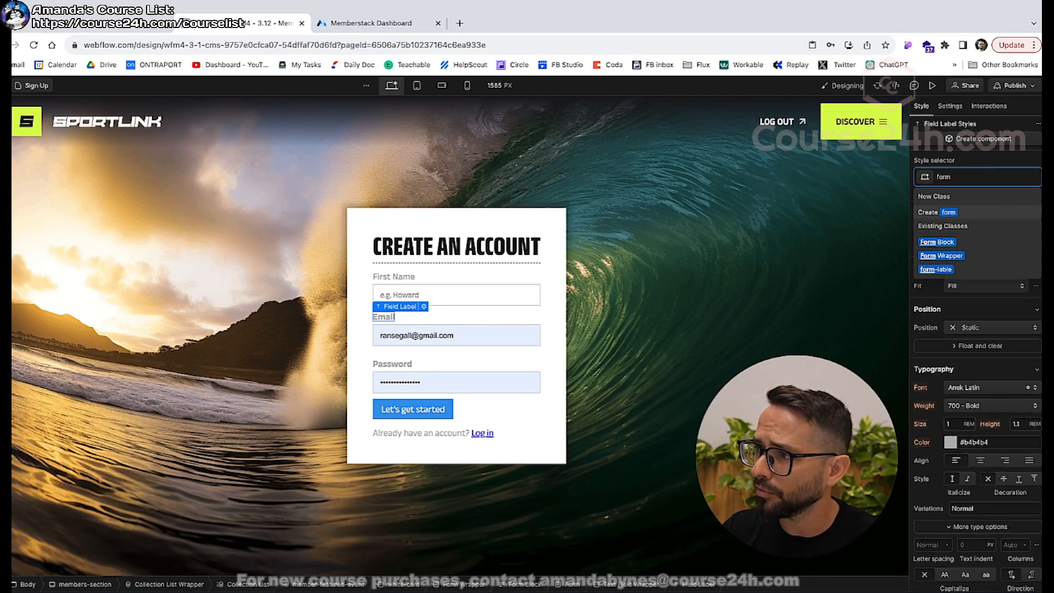
key(Down)
key(Down)
key(Down)
key(Return)
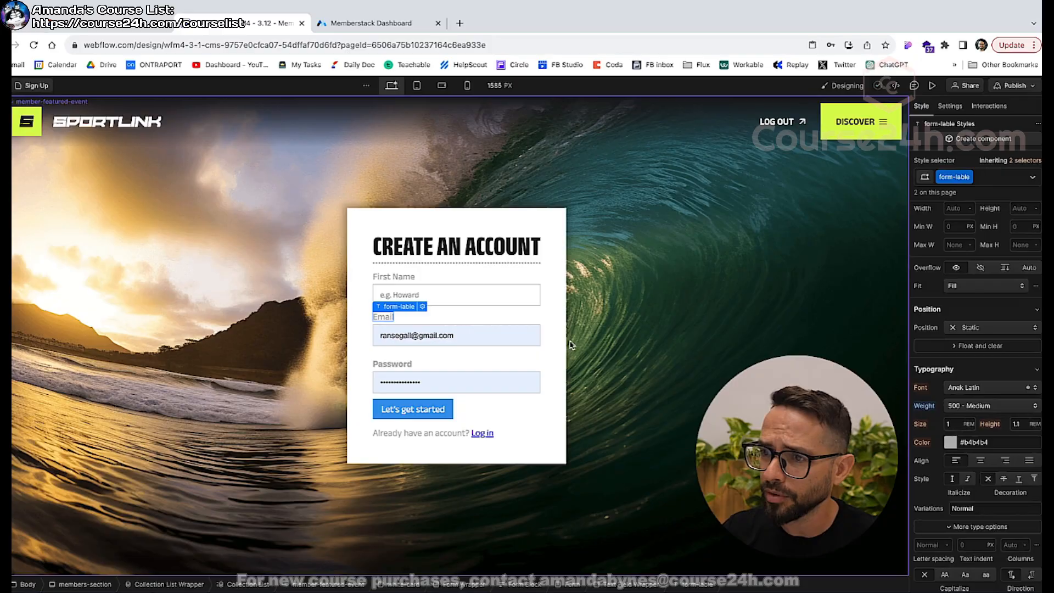
Apply the existing form-lable class to the Password field label in the signup form.
click(387, 364)
click(975, 176)
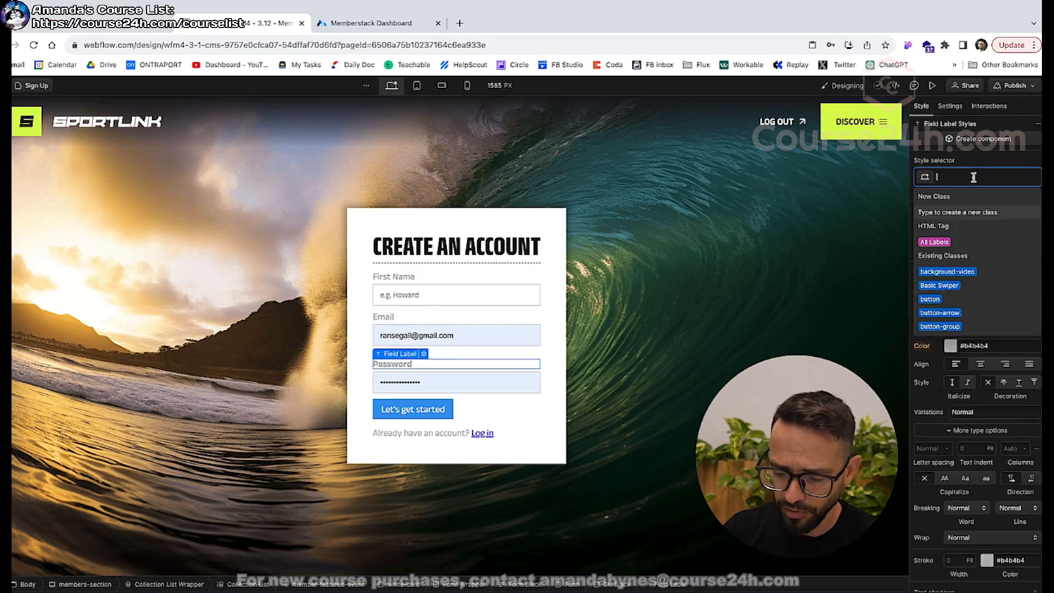
text(form)
key(Down)
key(Down)
key(Down)
key(Return)
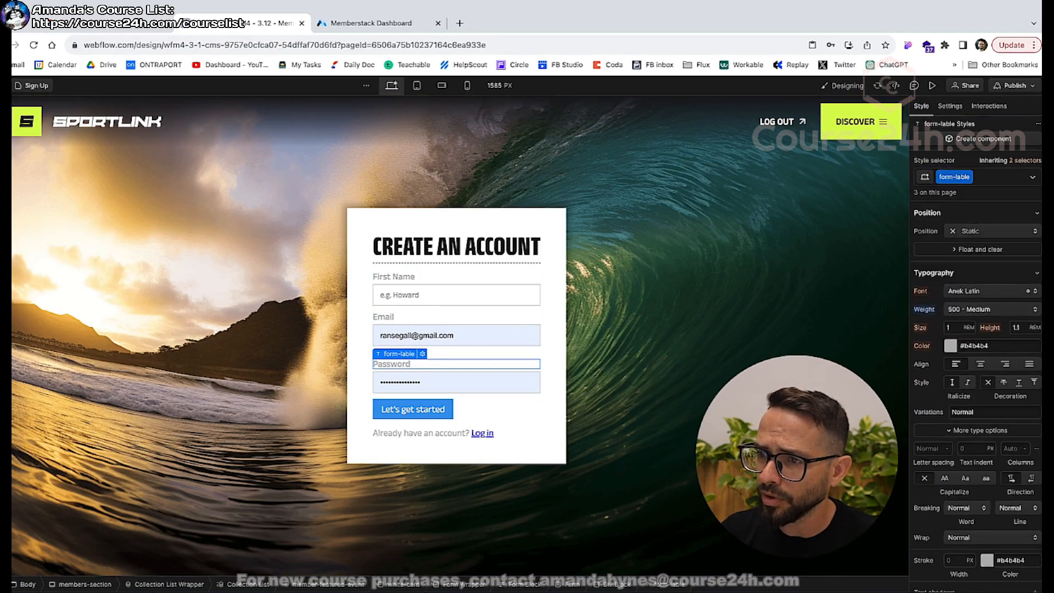
Compare the form's submit button with the Figma signup design, and give it the existing button class in Webflow.
click(415, 411)
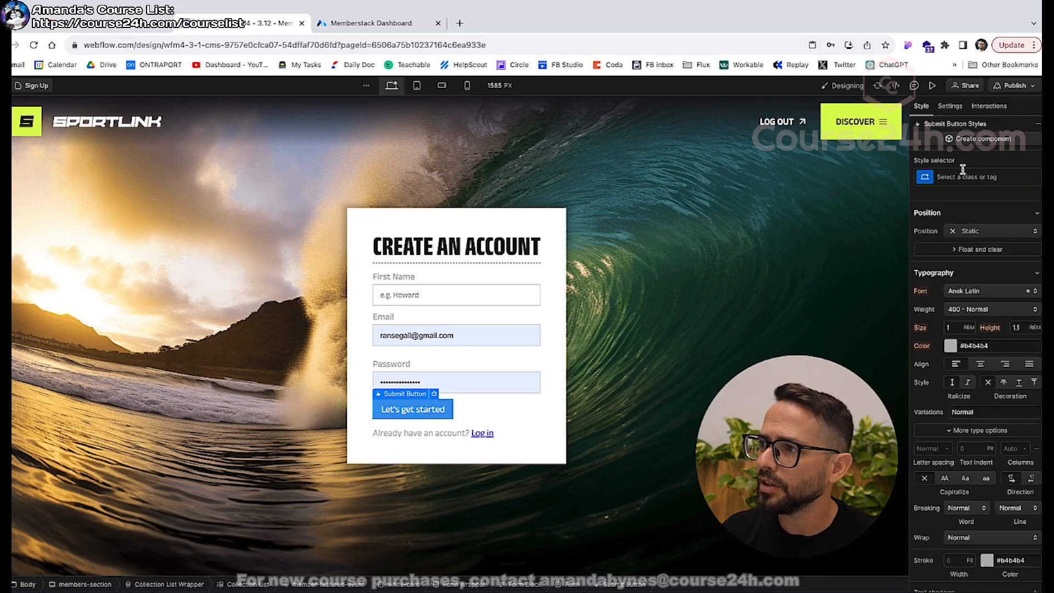
click(135, 28)
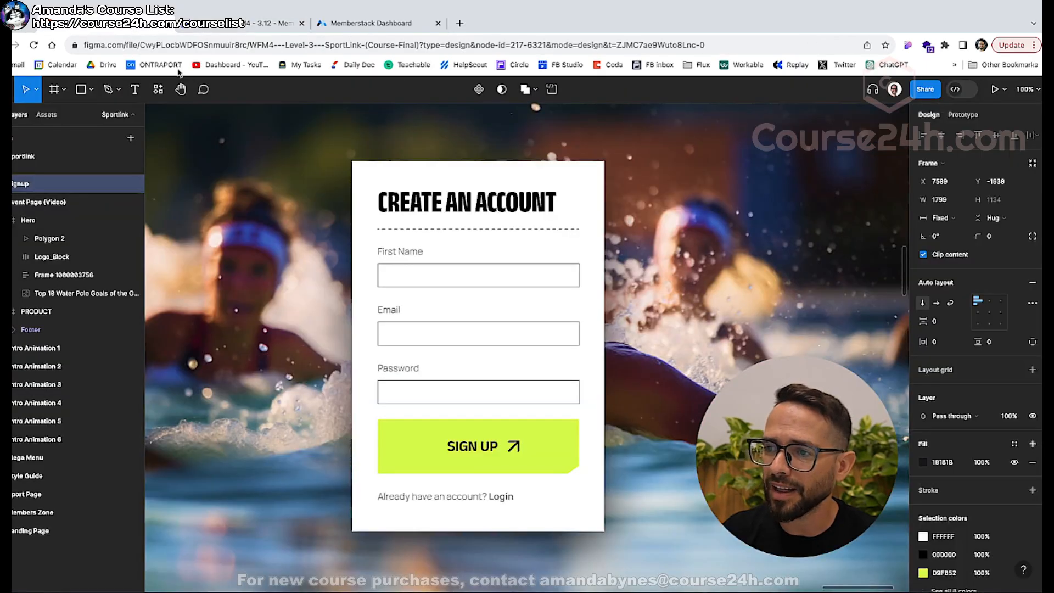
click(271, 23)
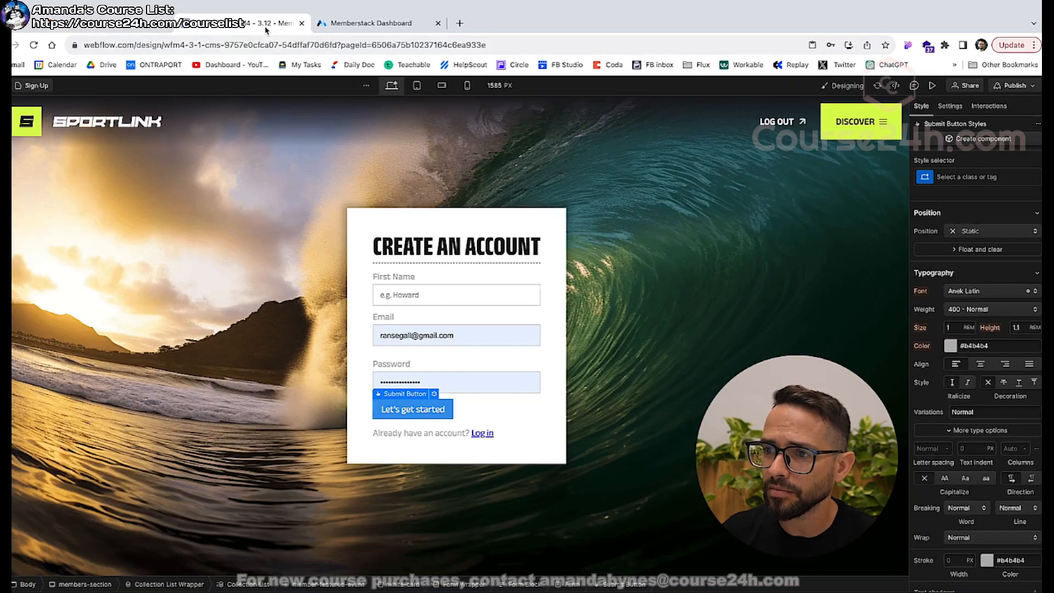
click(978, 175)
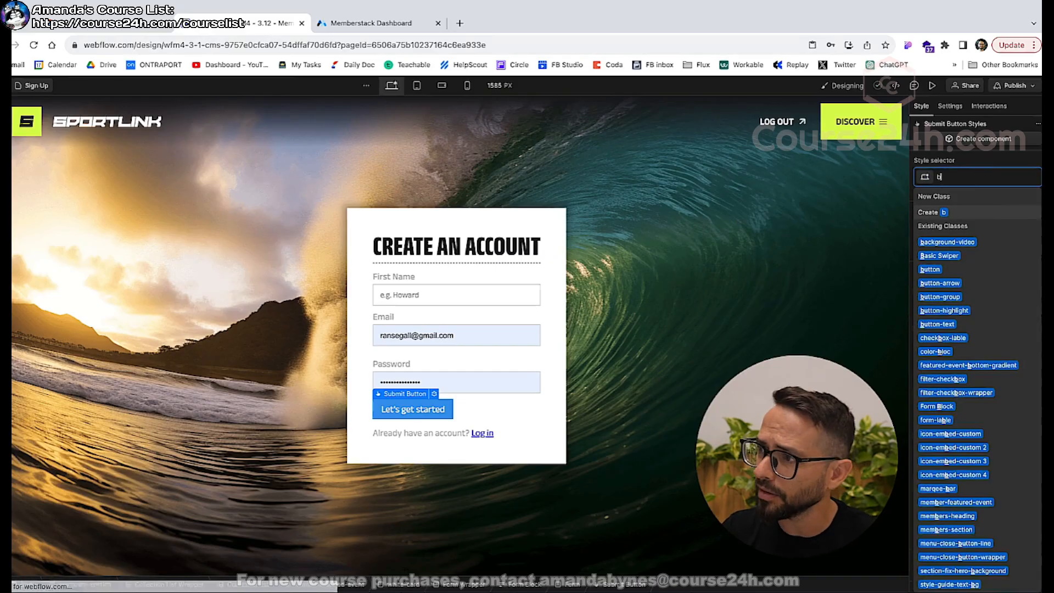
text(button)
key(Return)
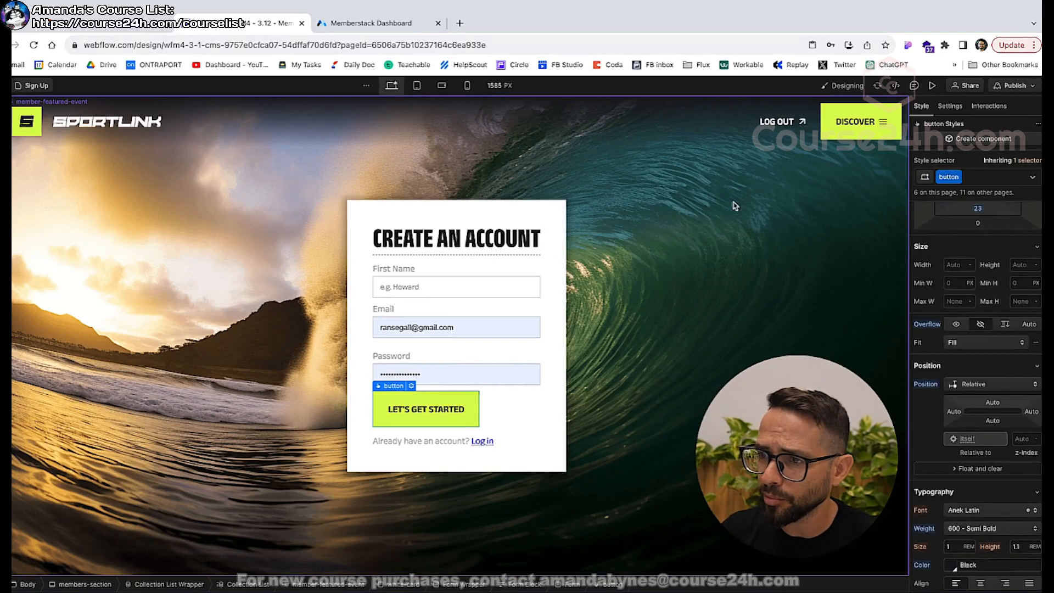
After checking the Figma design again, add a max-width combo class to the Webflow submit button and set its width to 100%.
click(143, 24)
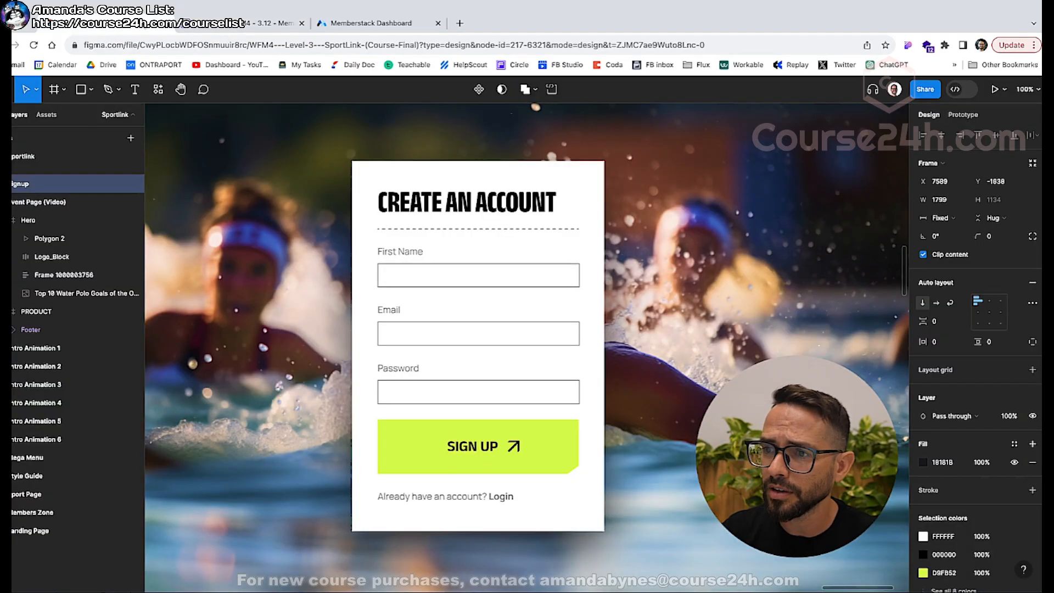
click(241, 23)
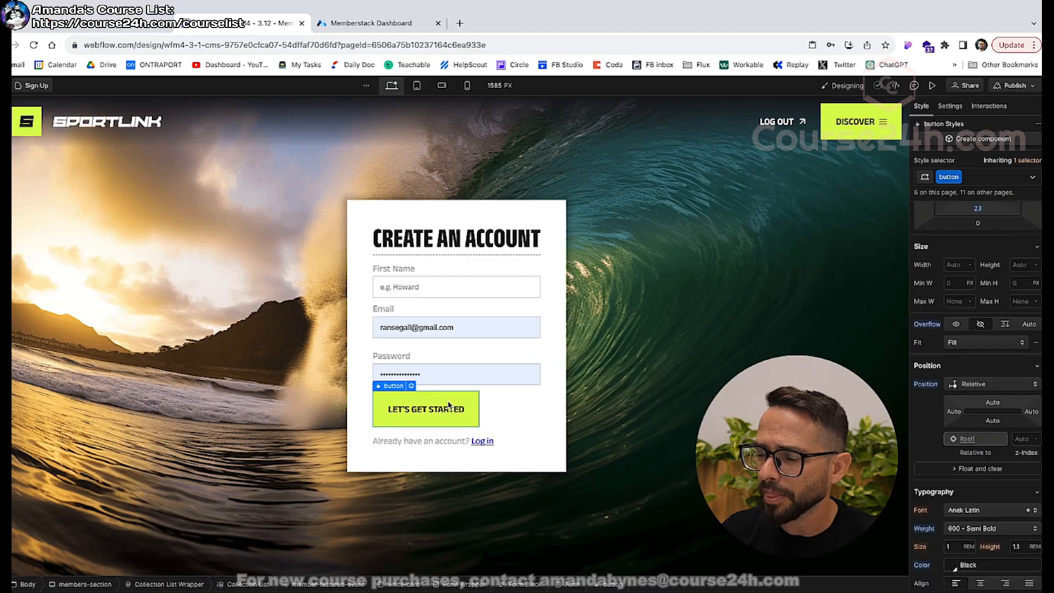
scroll(996, 251, up, 5)
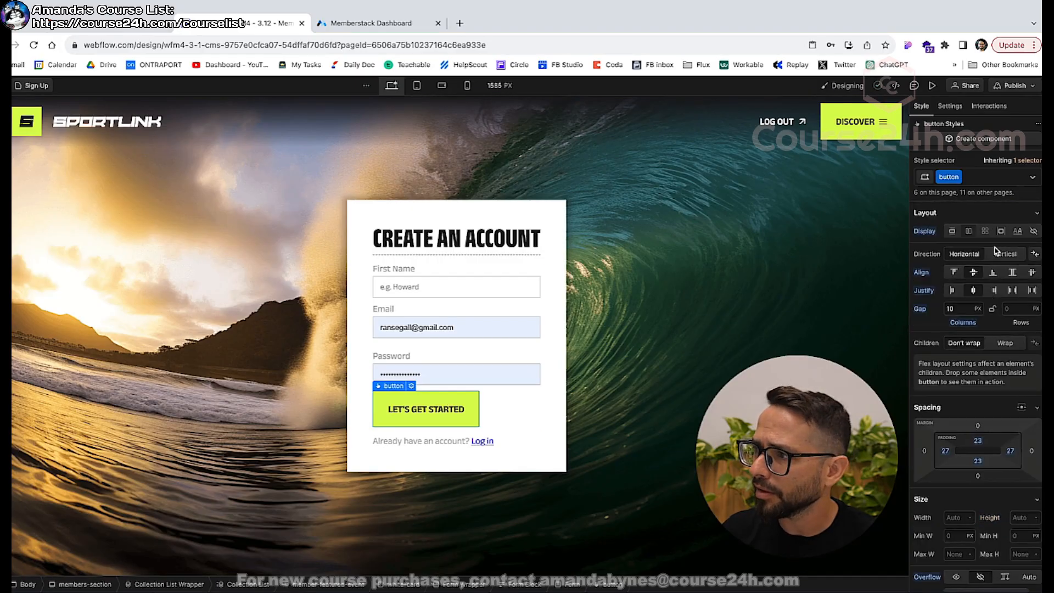
click(987, 179)
text(max-)
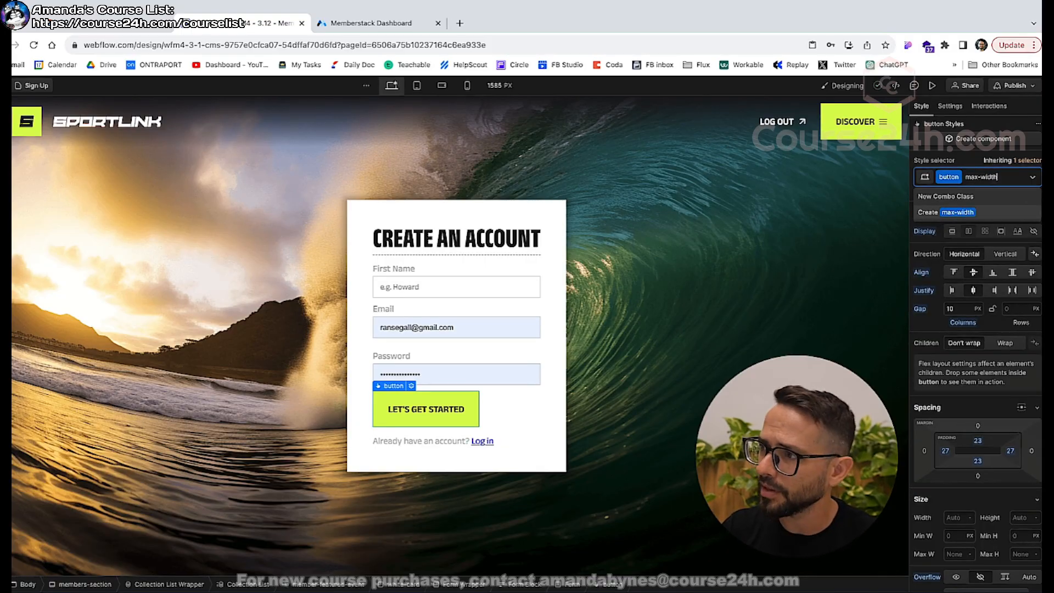
text(width)
key(Return)
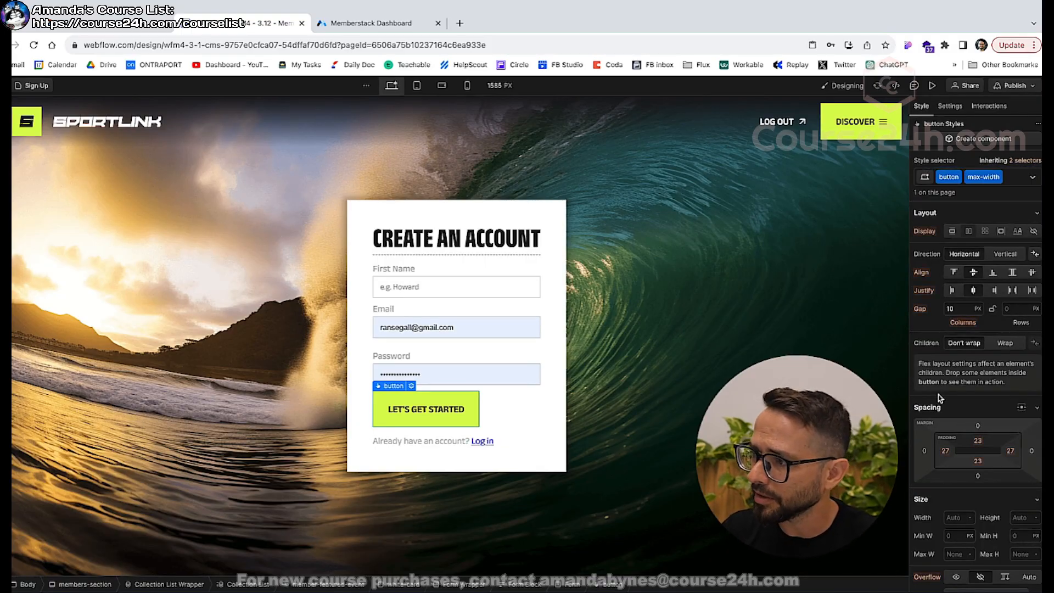
click(948, 517)
text(100%)
key(Return)
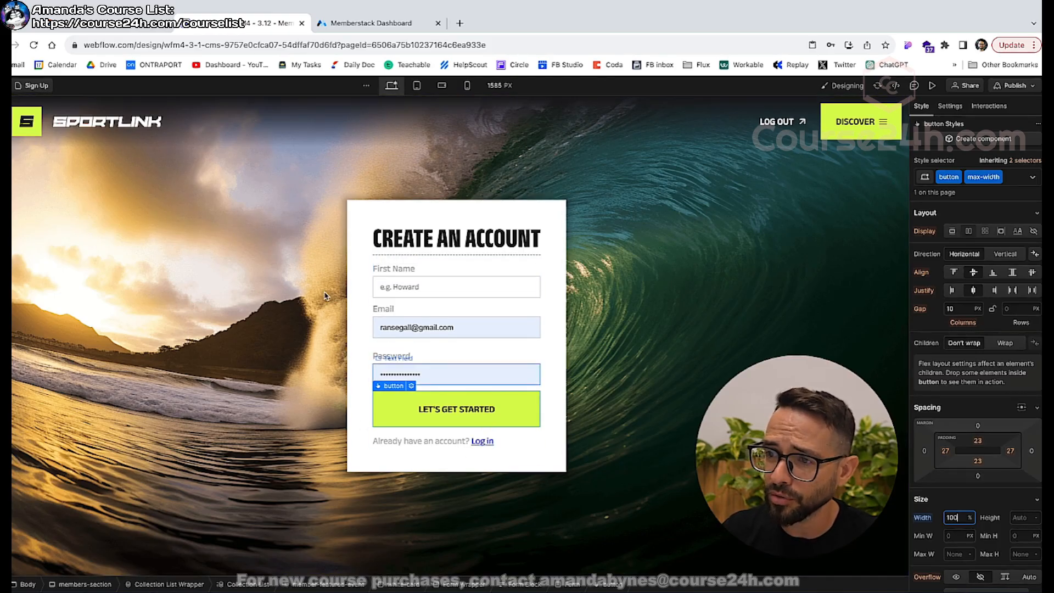
click(306, 300)
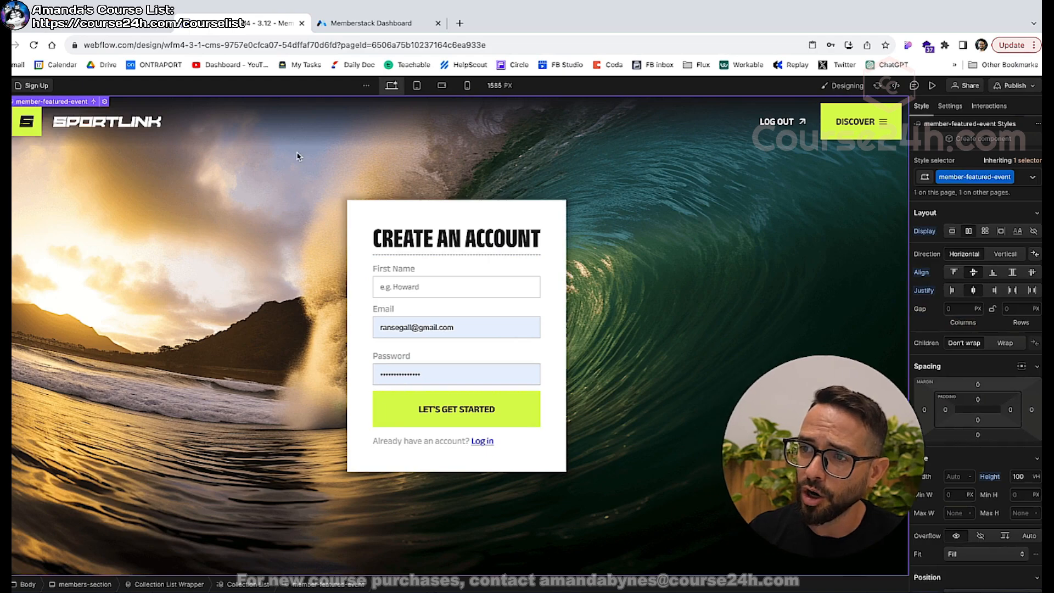
click(441, 268)
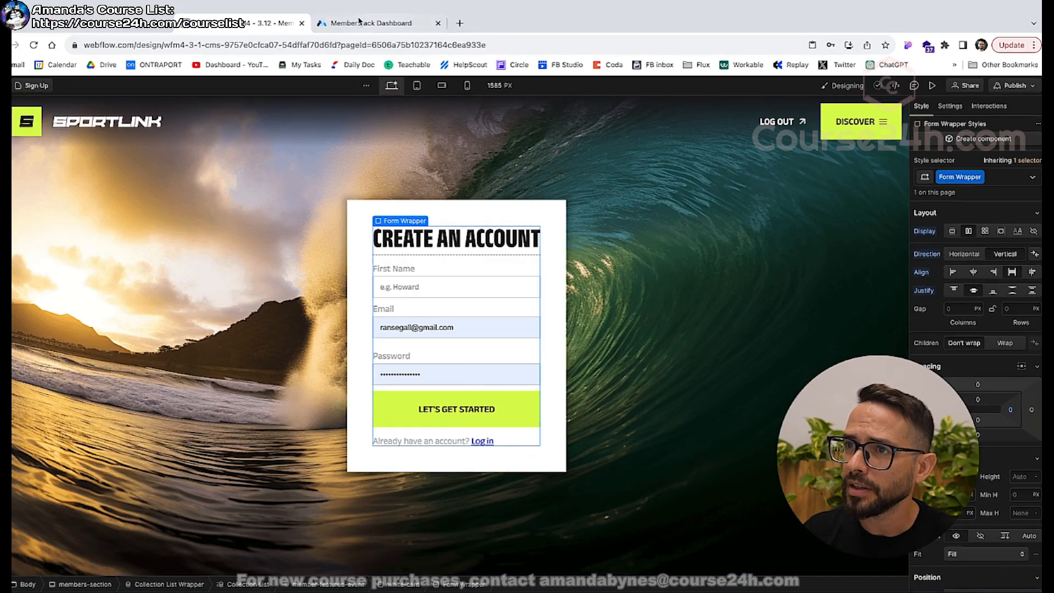
Switch to the Memberstack dashboard and open the plans page through the Add a plan task in the Getting Started checklist.
click(340, 25)
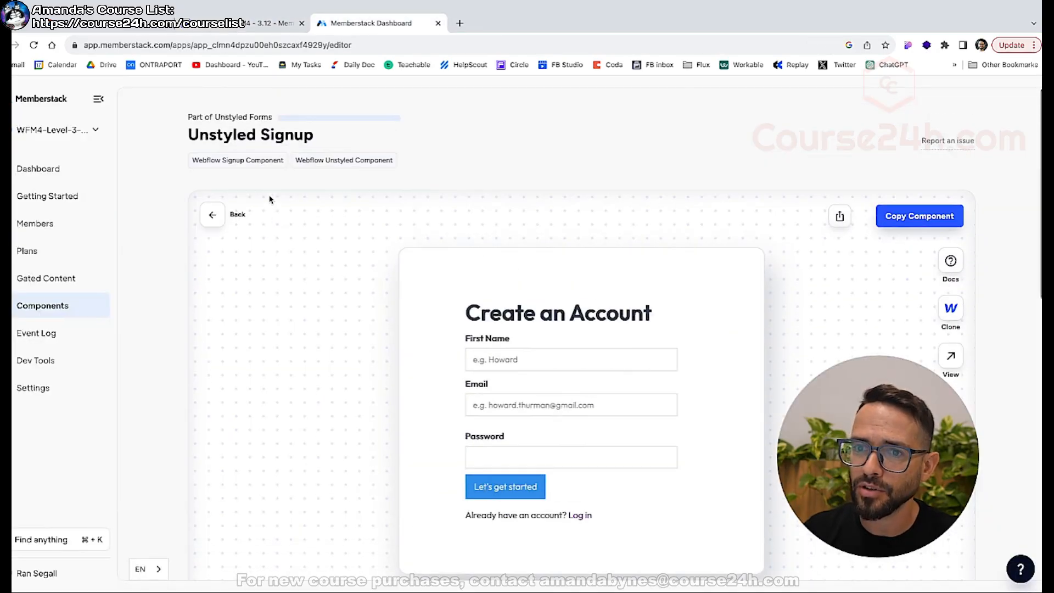
click(55, 177)
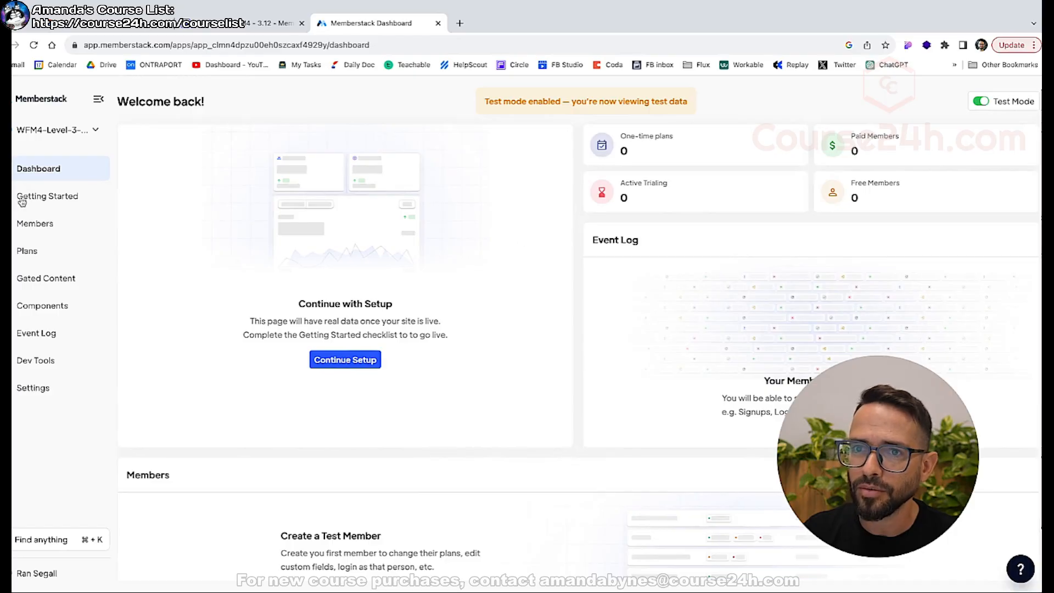
click(46, 199)
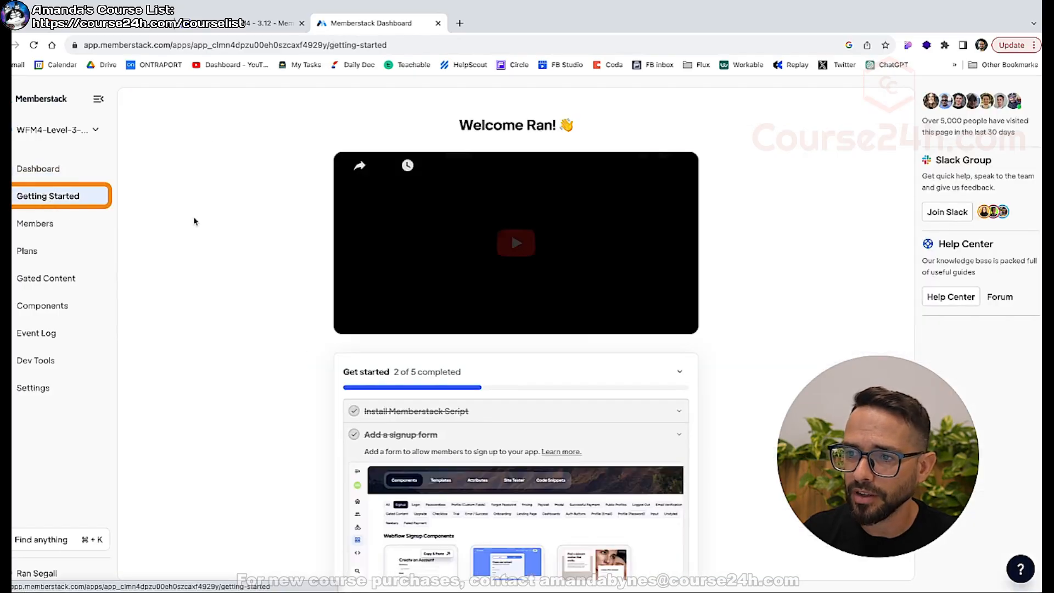
scroll(198, 221, down, 3)
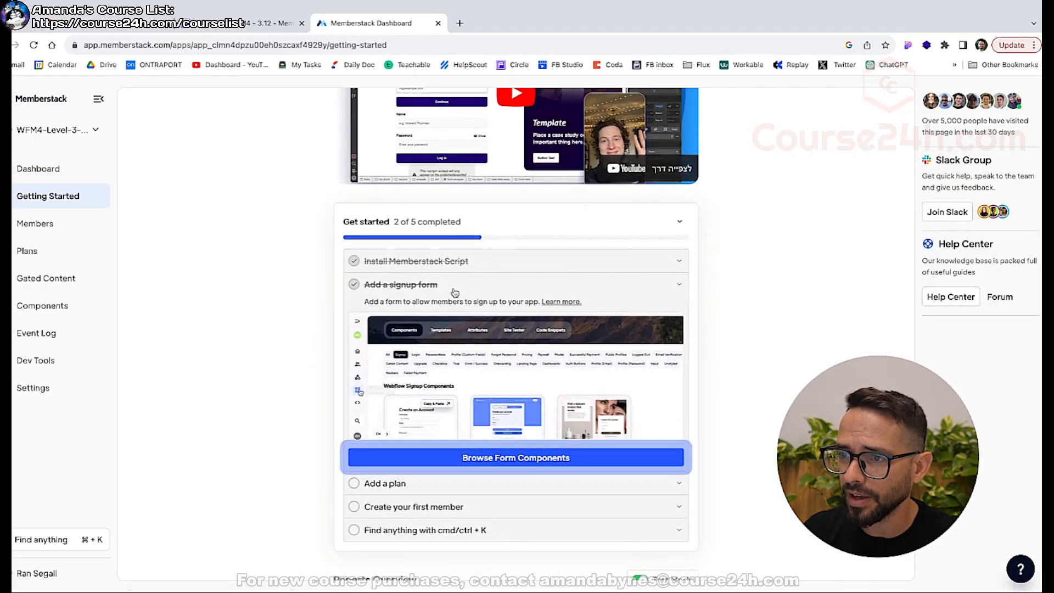
click(681, 286)
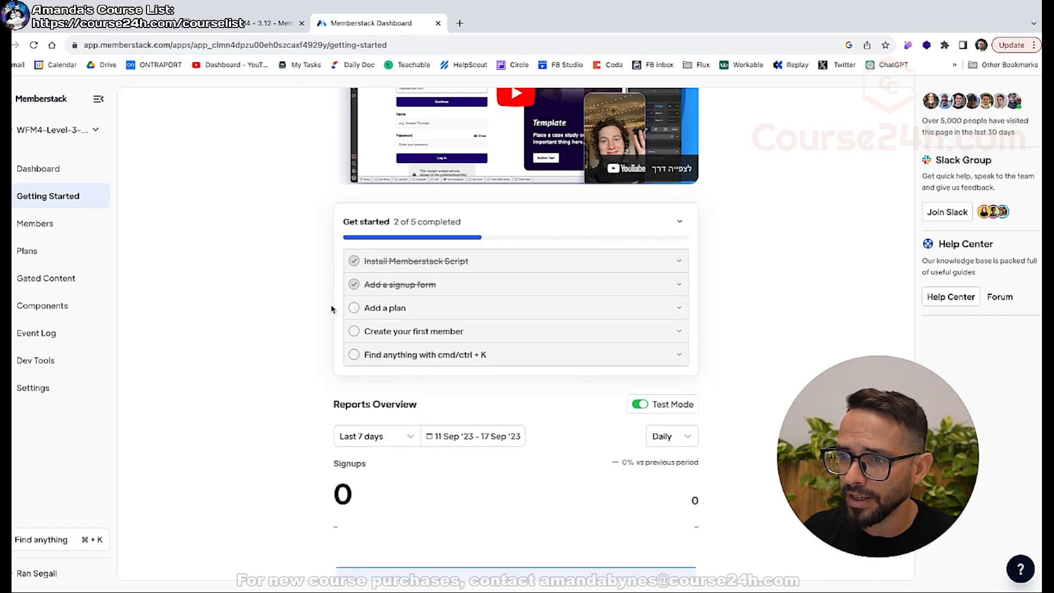
click(401, 312)
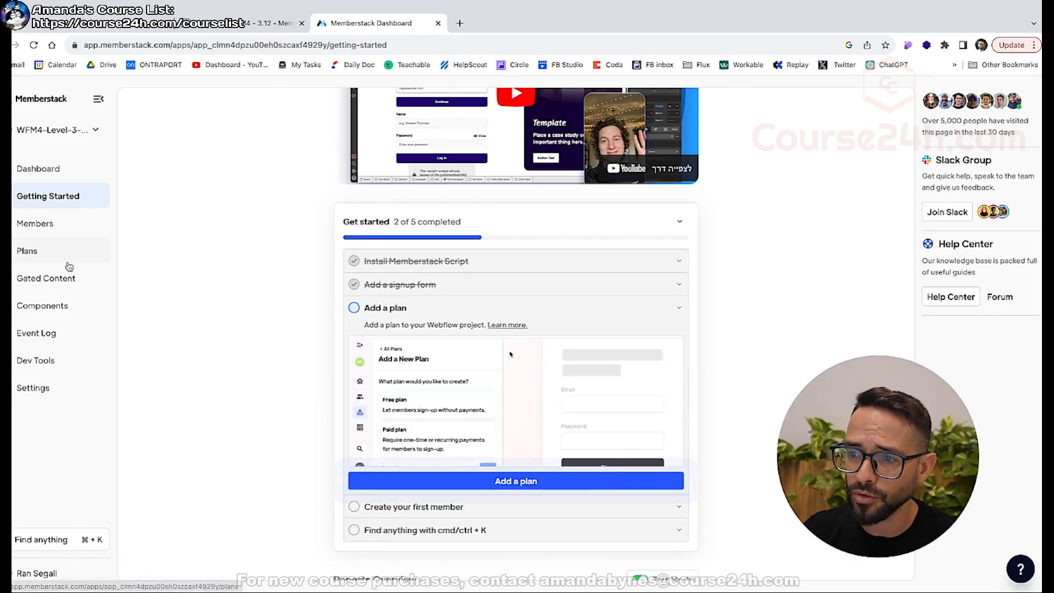
click(532, 484)
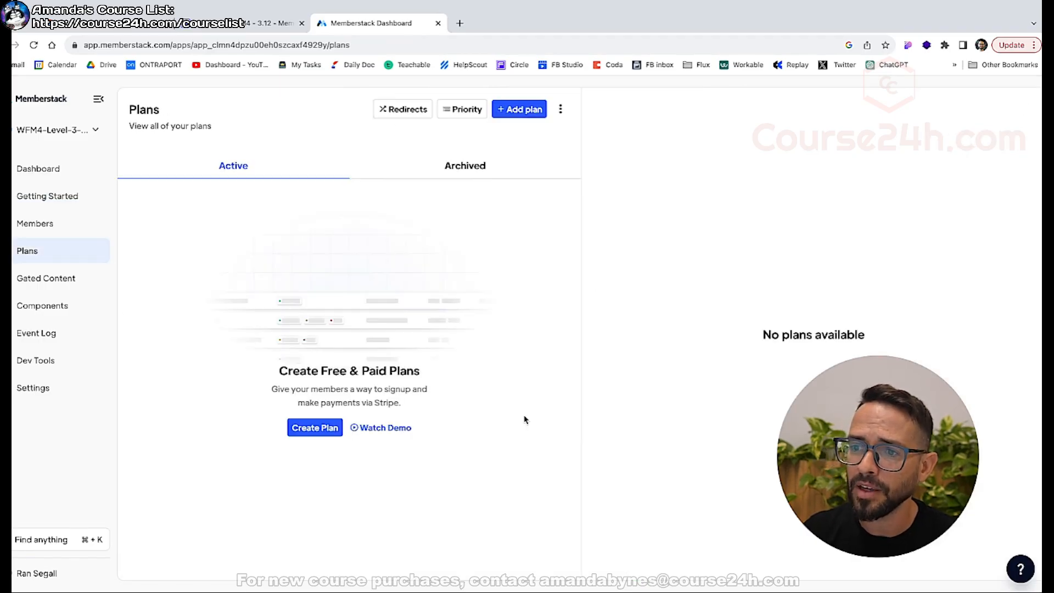
Create a new plan of the free type named Free Plan, leaving the description empty.
click(308, 428)
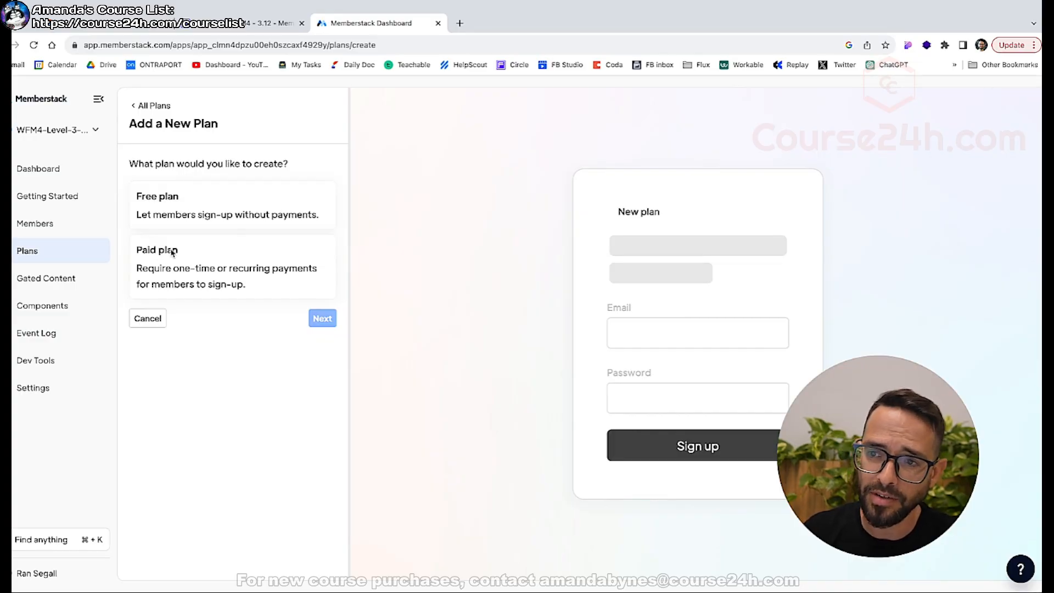
click(181, 212)
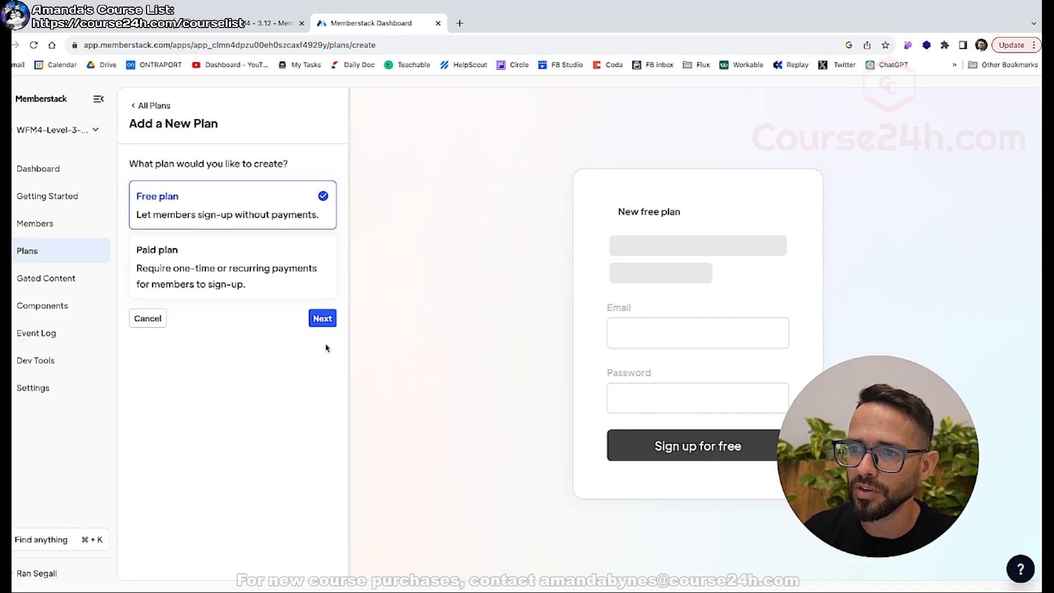
click(324, 317)
click(218, 184)
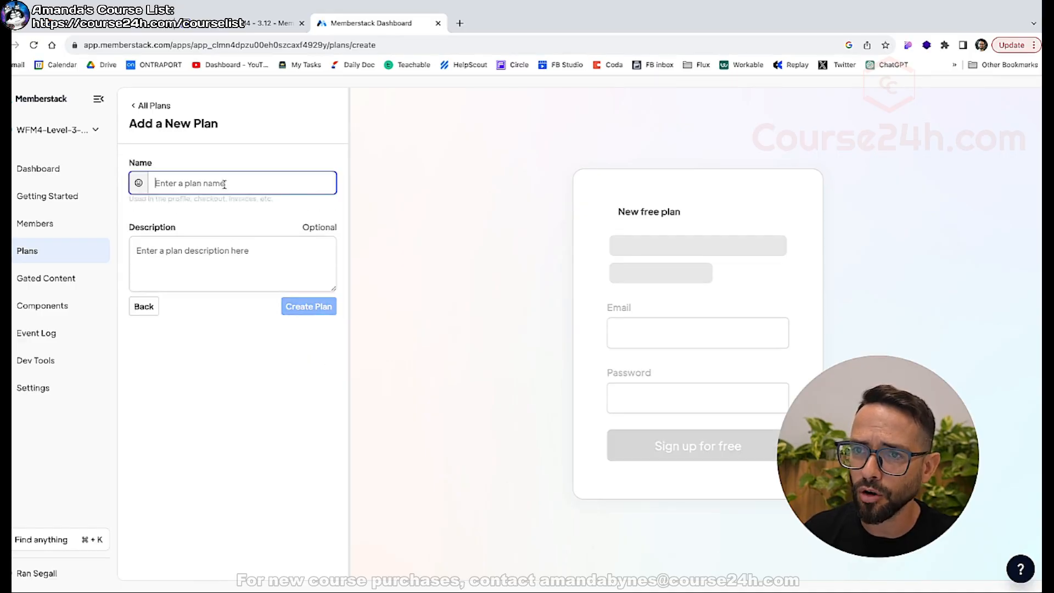
text(F)
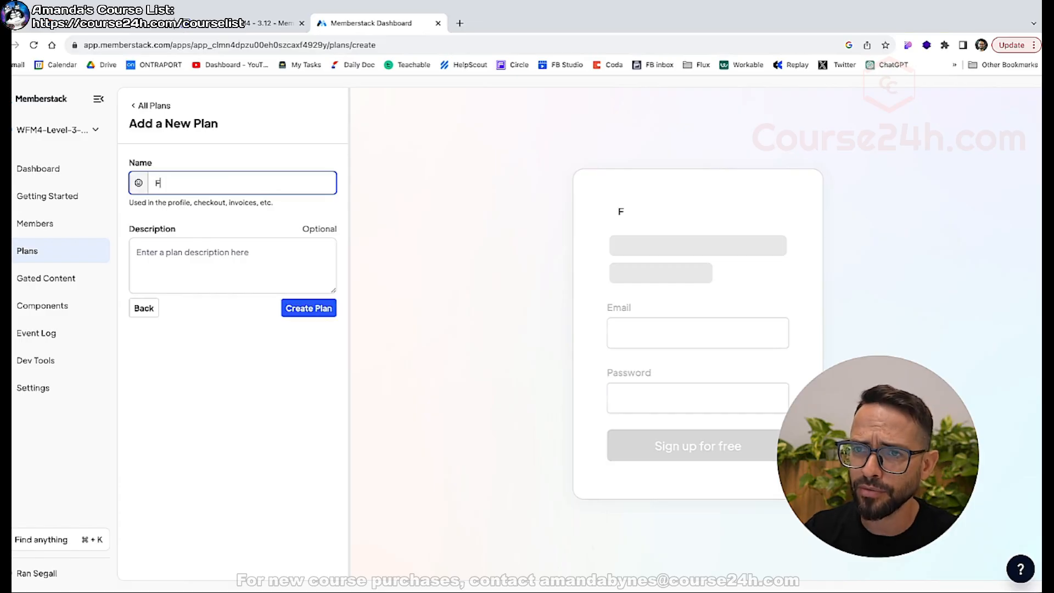
text(ree Plan)
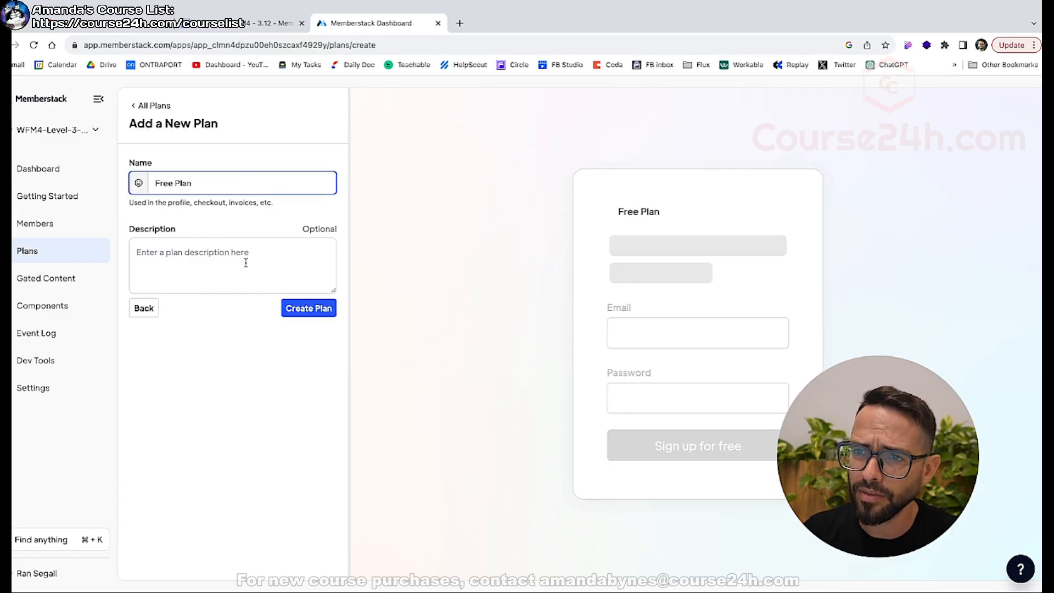
click(306, 308)
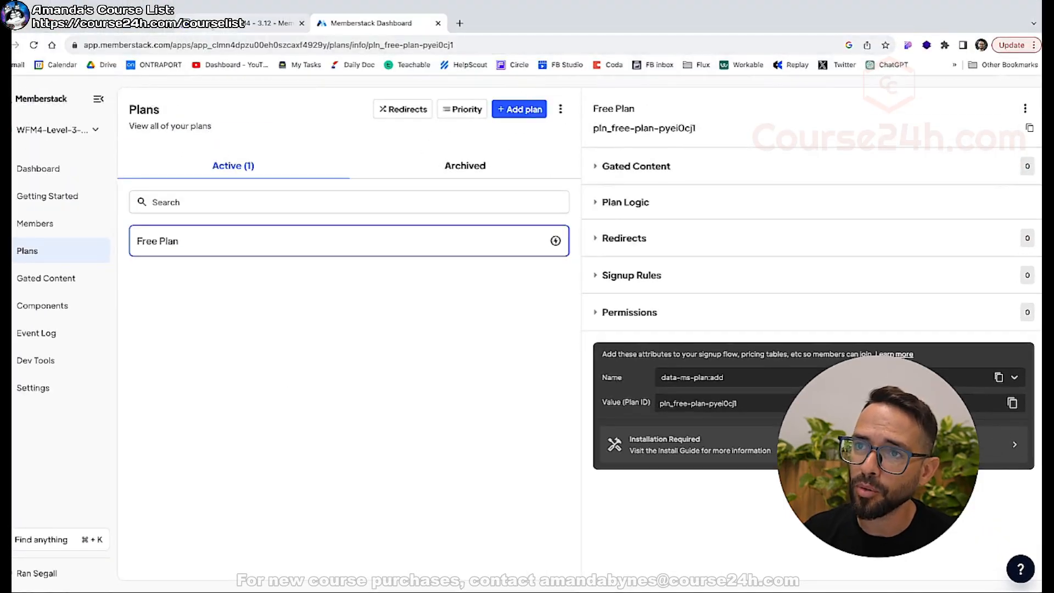
Check the signup form in Webflow, and copy the Free Plan's attribute name data-ms-plan:add from Memberstack.
click(258, 24)
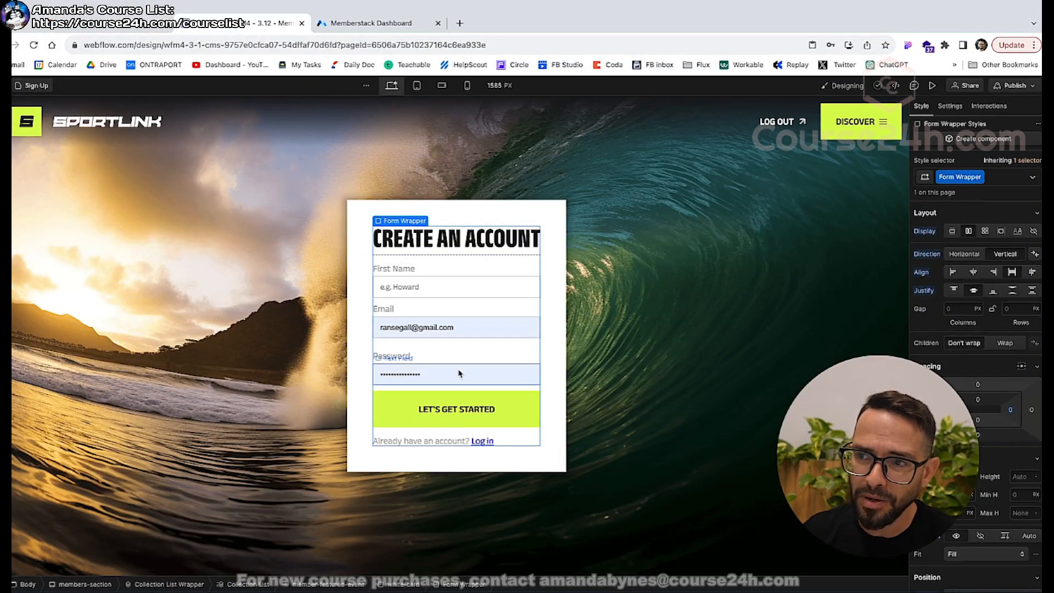
click(348, 23)
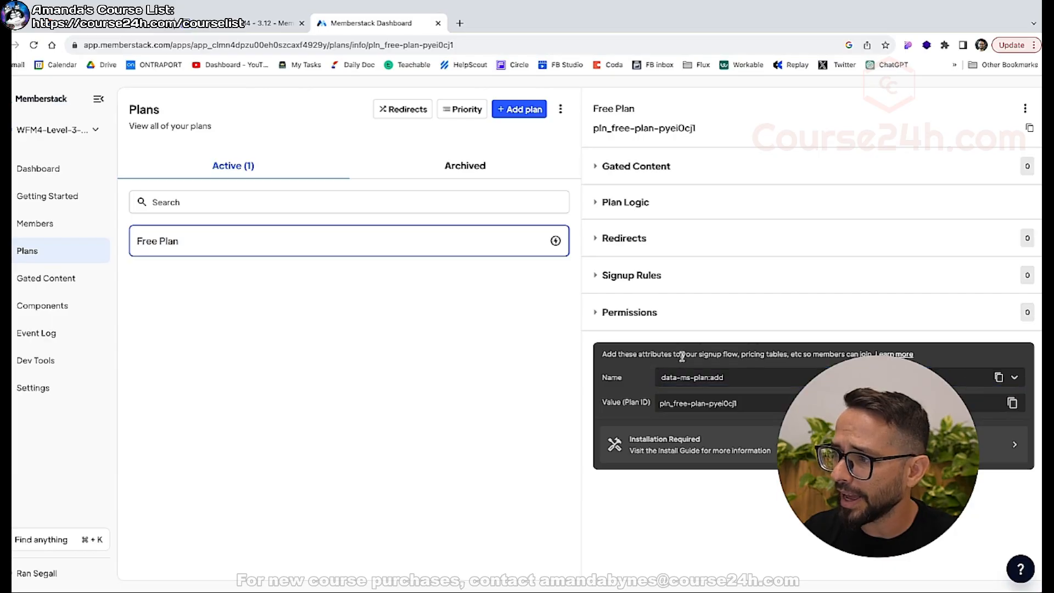
click(998, 377)
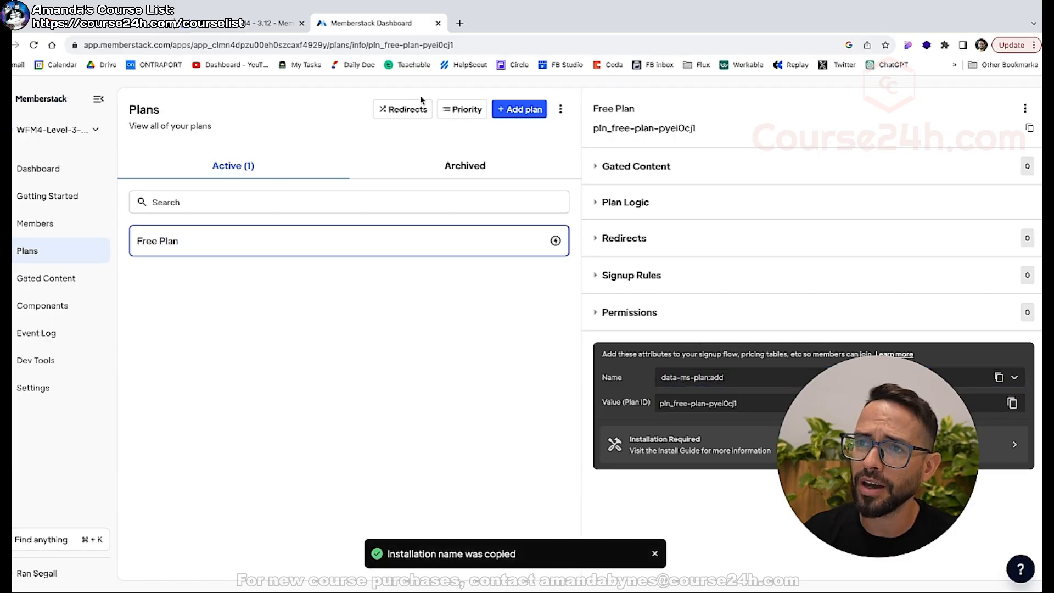
Switch to Webflow and add a custom attribute named data-ms-plan:add to the Form element inside the Form Block.
click(242, 27)
click(6, 159)
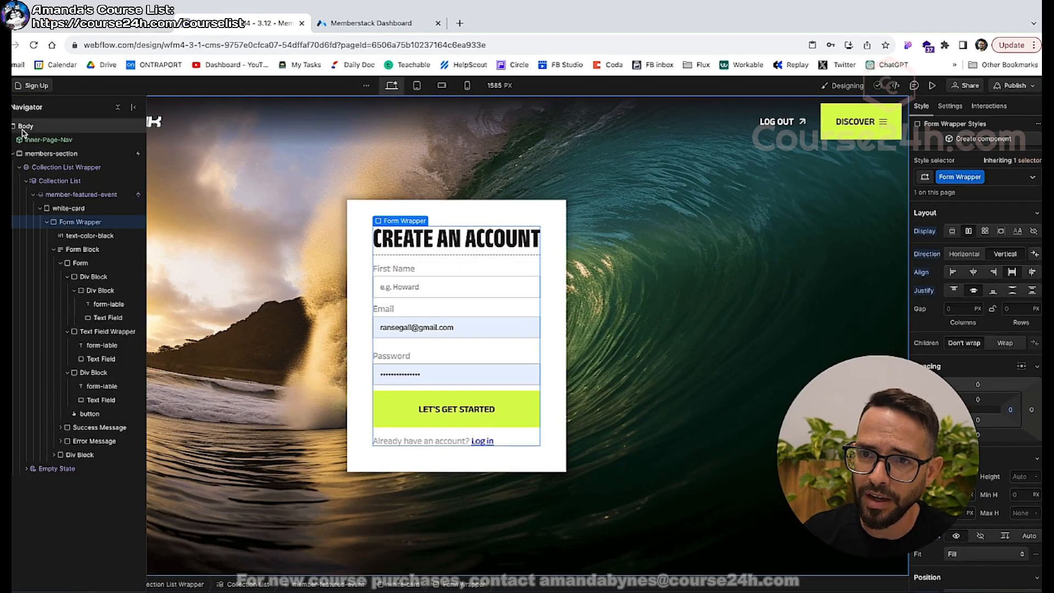
click(54, 250)
click(54, 249)
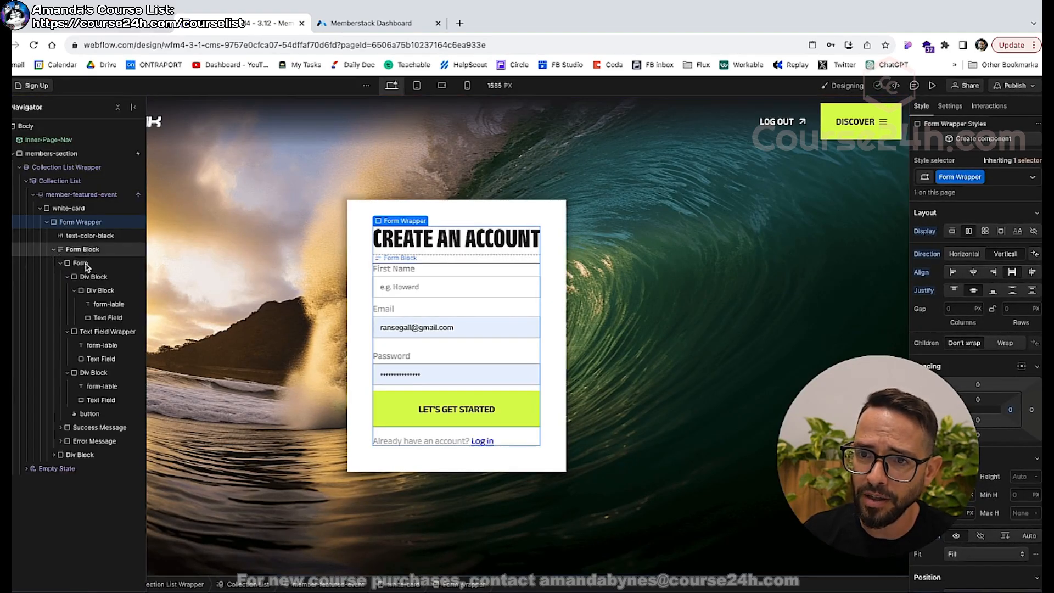
click(61, 263)
click(81, 251)
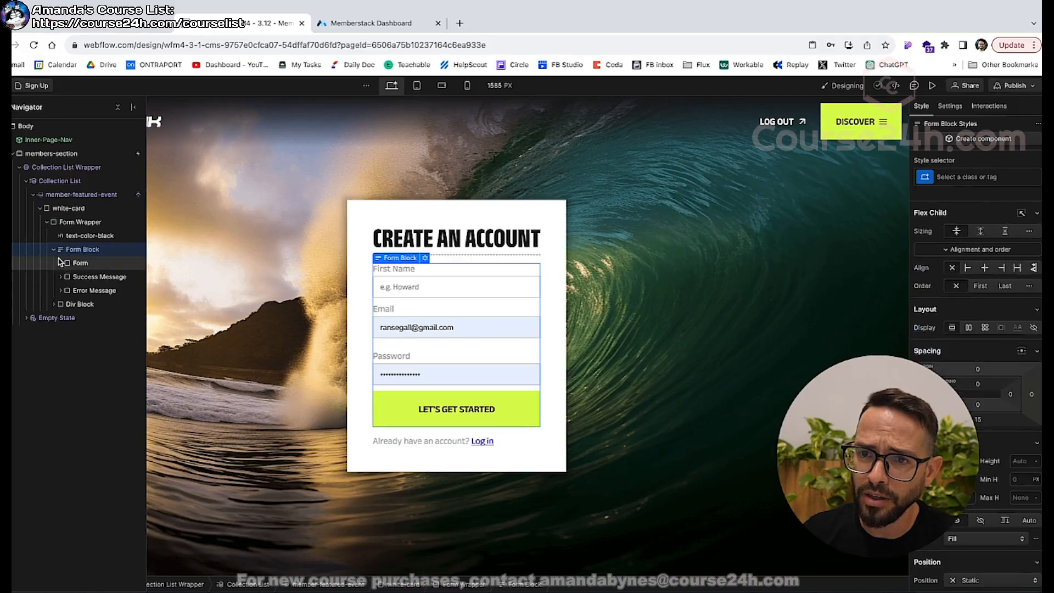
click(80, 264)
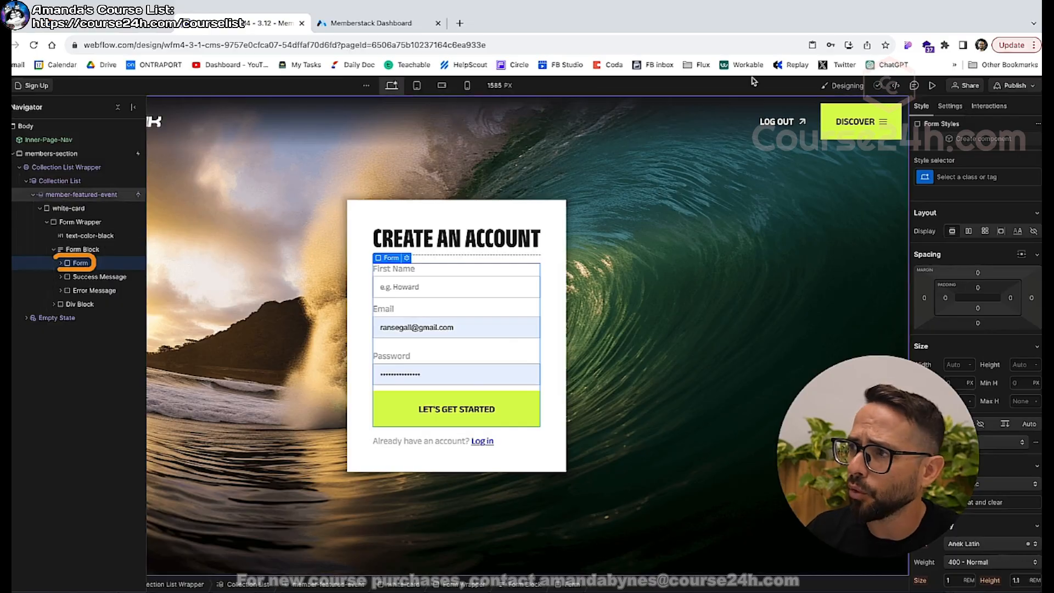
click(948, 106)
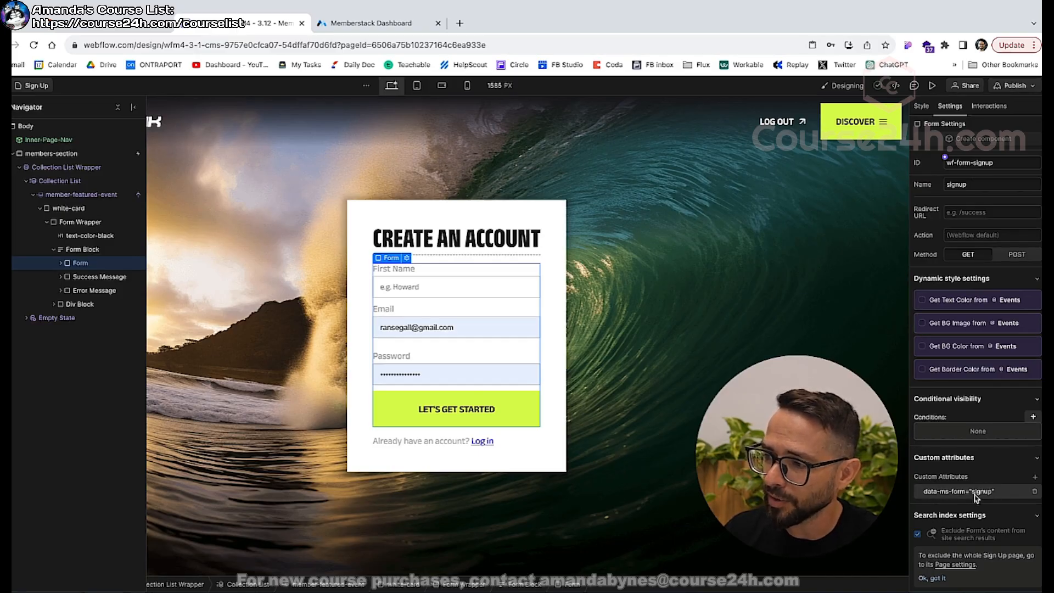
click(1034, 476)
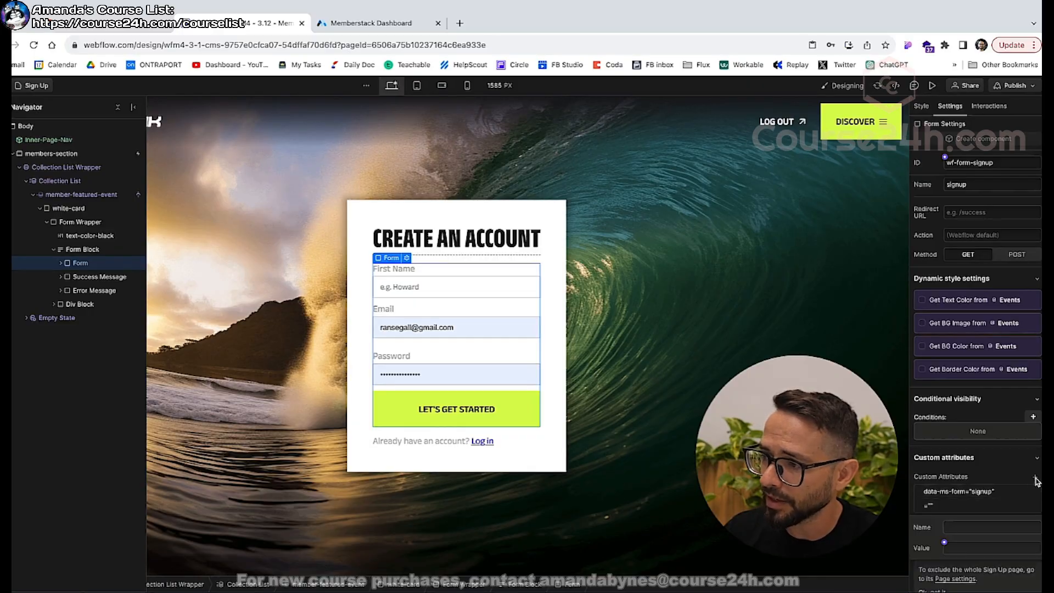
key(ctrl+v)
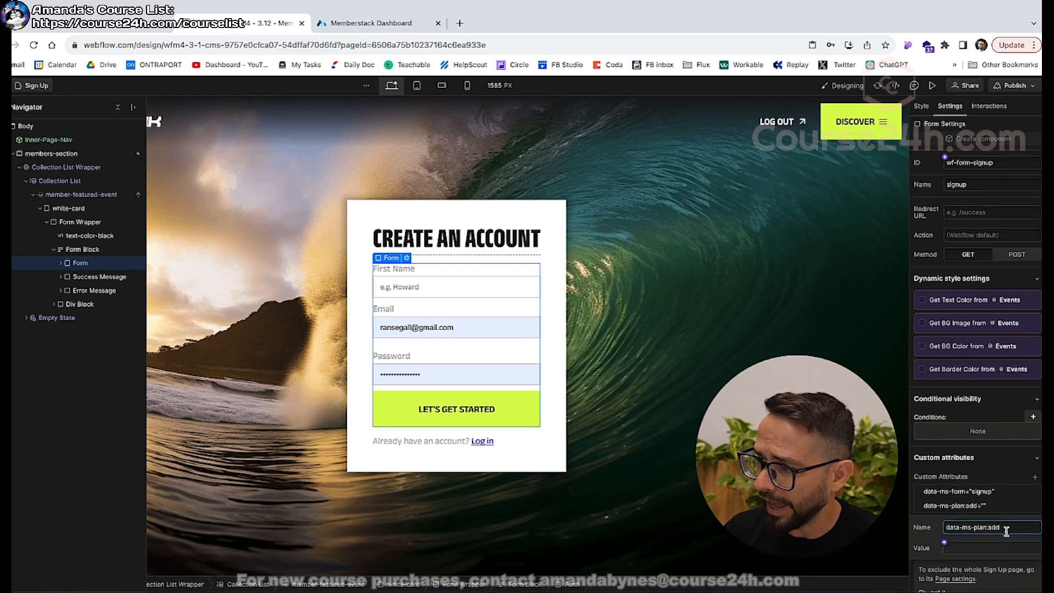
Visit the Free Plan's Plan ID in Memberstack to copy it, and save the Webflow form attribute with the value data-ms-plan:add.
click(975, 547)
click(357, 29)
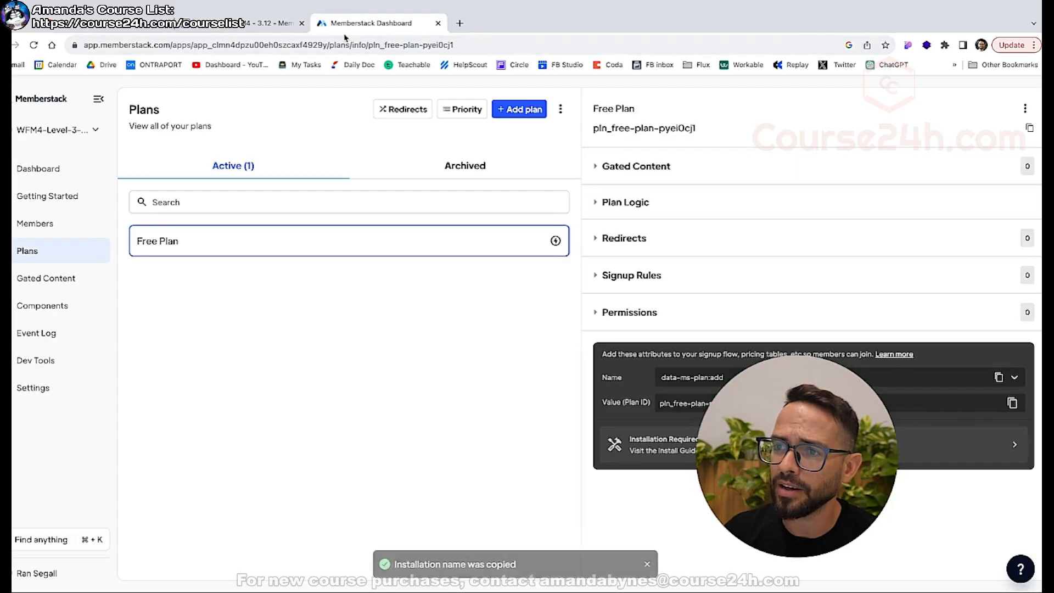
click(1012, 403)
click(206, 25)
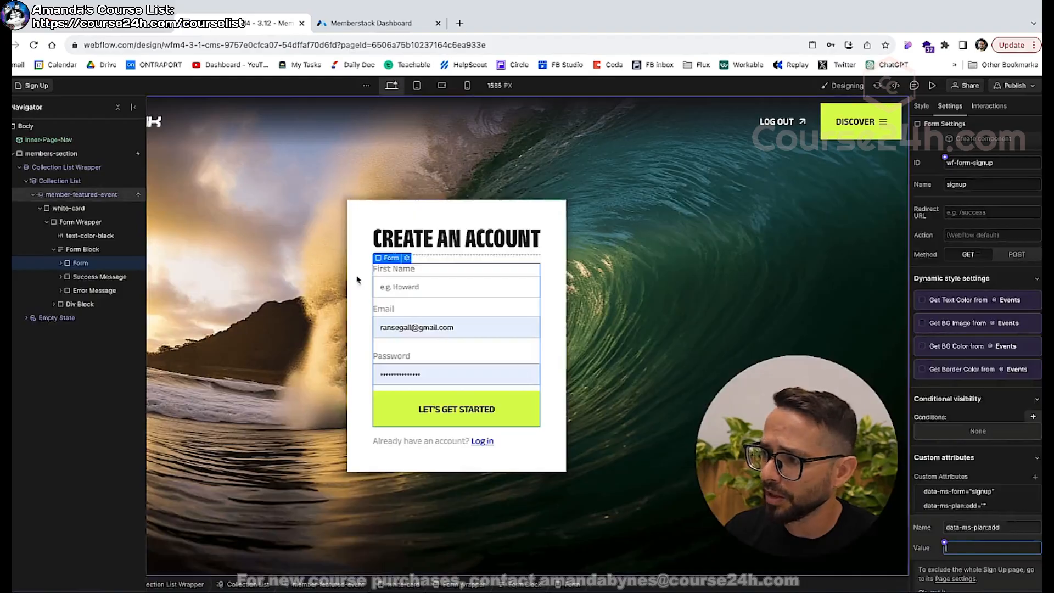
key(ctrl+v)
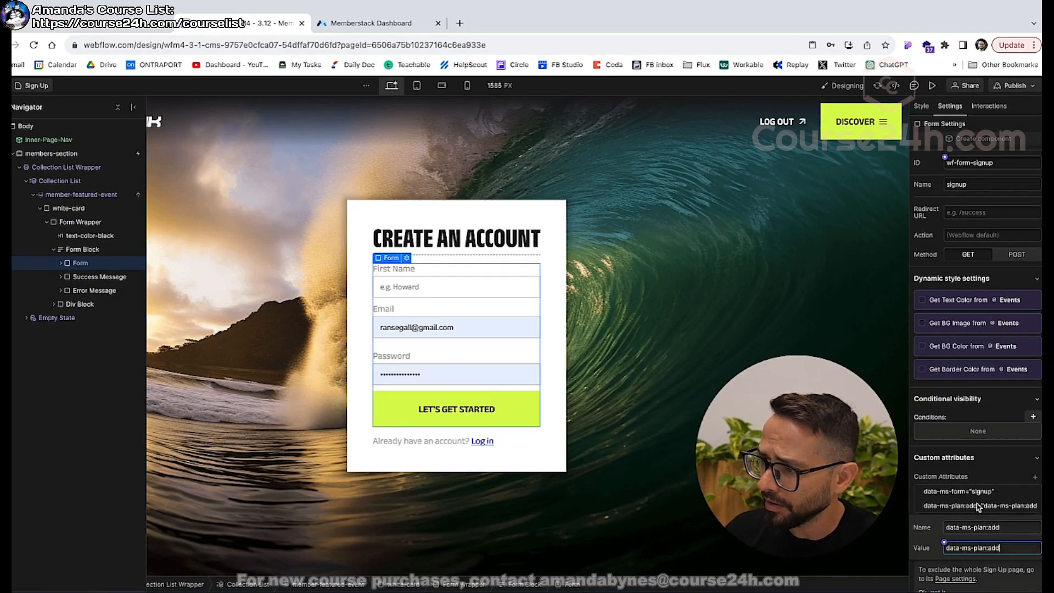
key(Return)
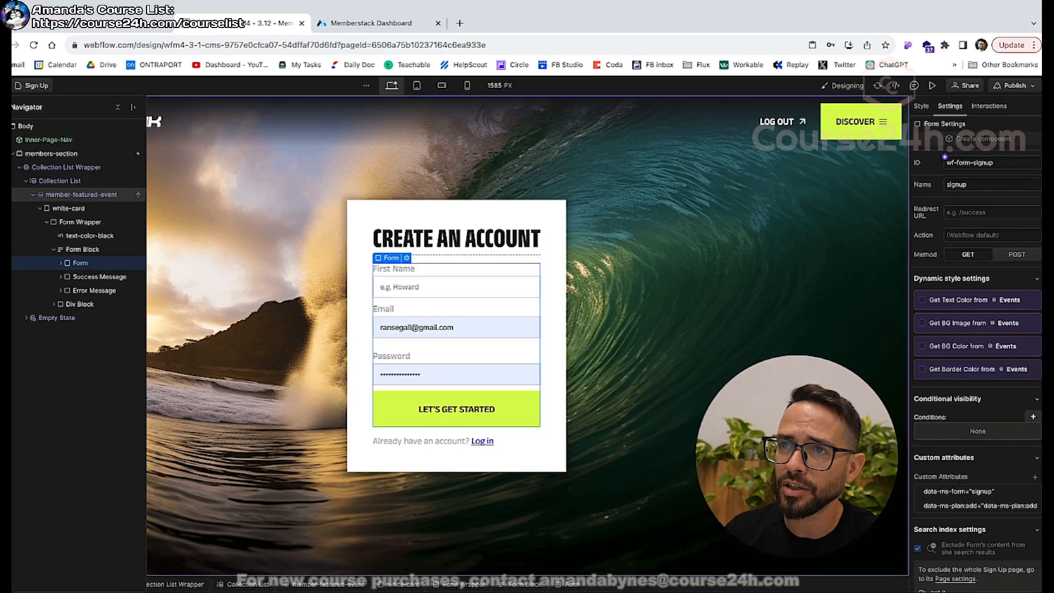
Switch to Memberstack and review the remaining Getting Started tasks, including the details of Create your first member.
click(338, 32)
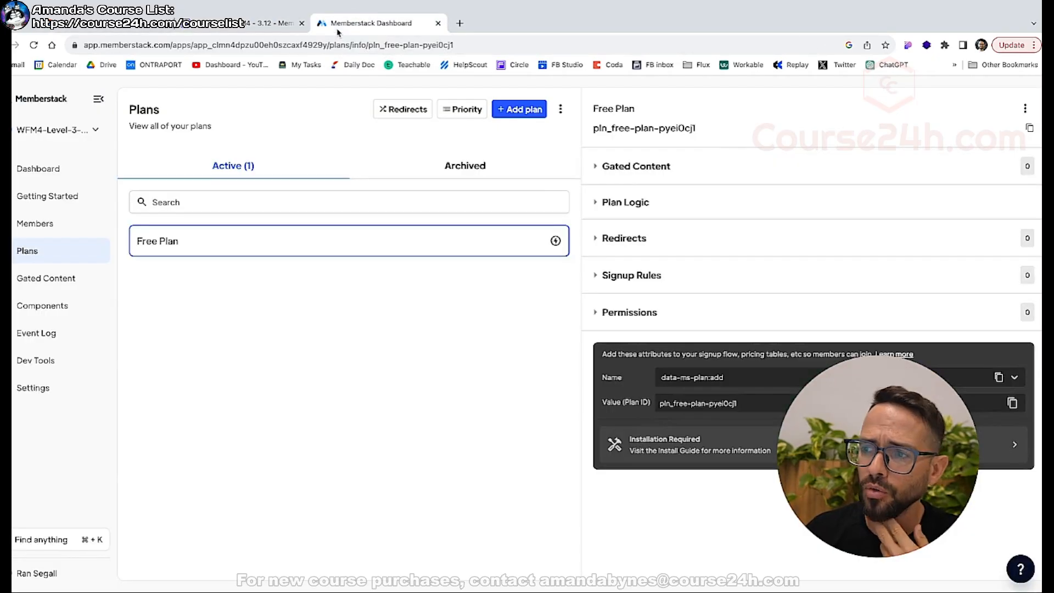
click(46, 198)
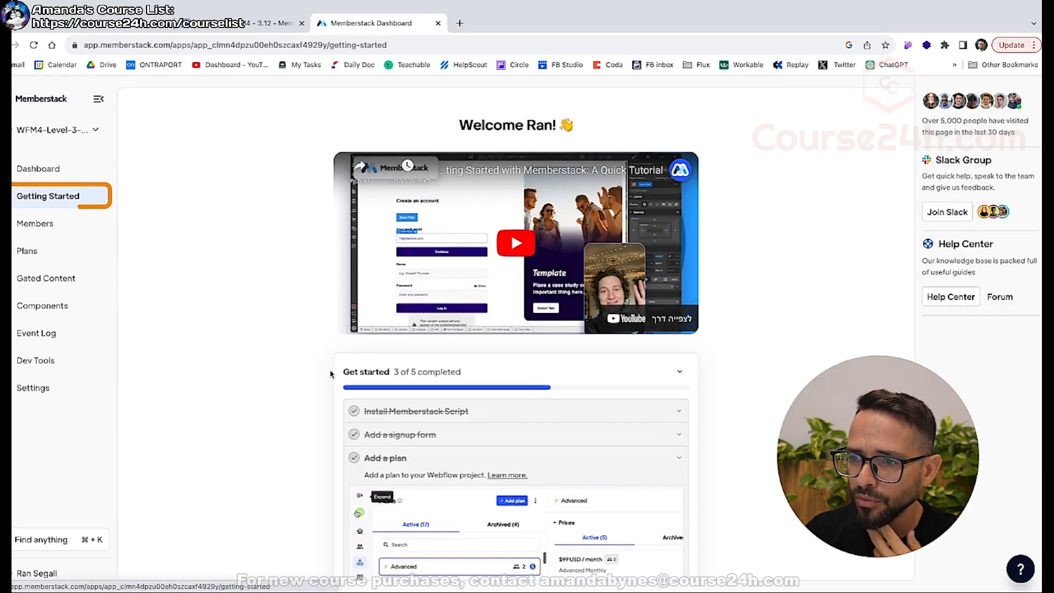
scroll(331, 374, down, 3)
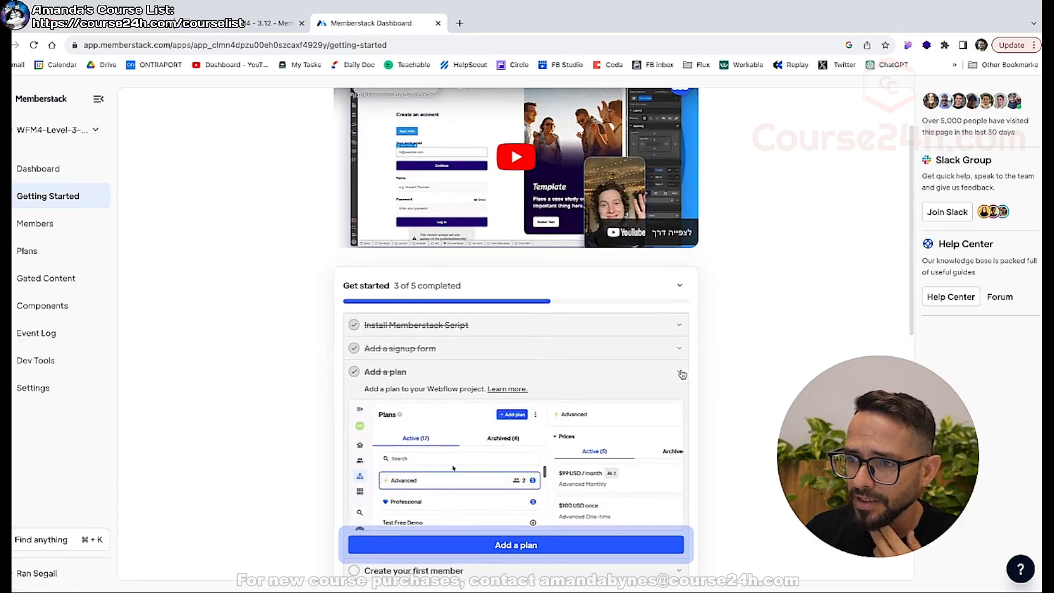
click(681, 375)
scroll(439, 357, down, 1)
click(435, 353)
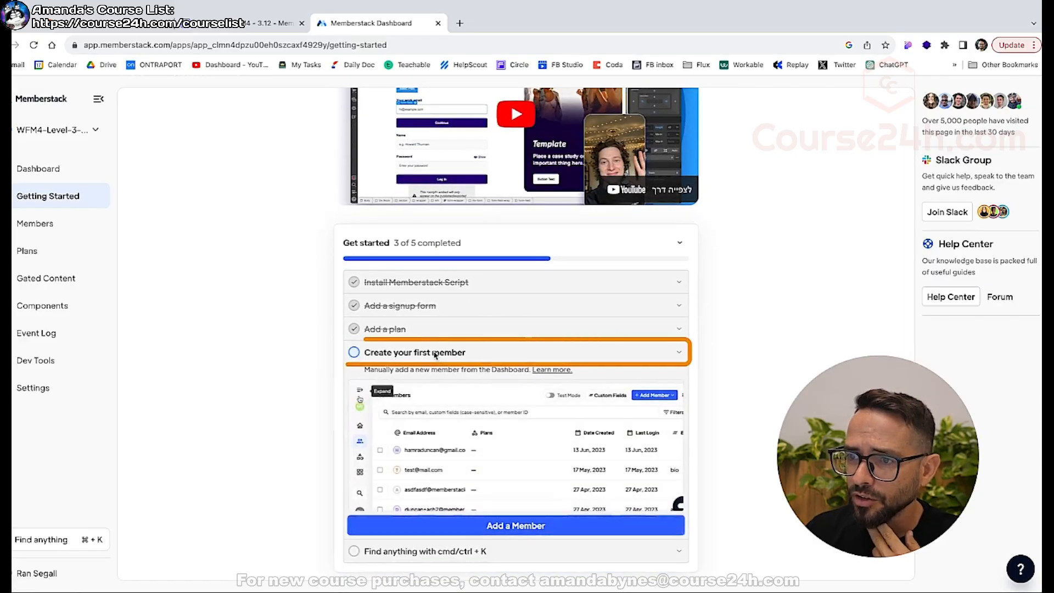
click(416, 353)
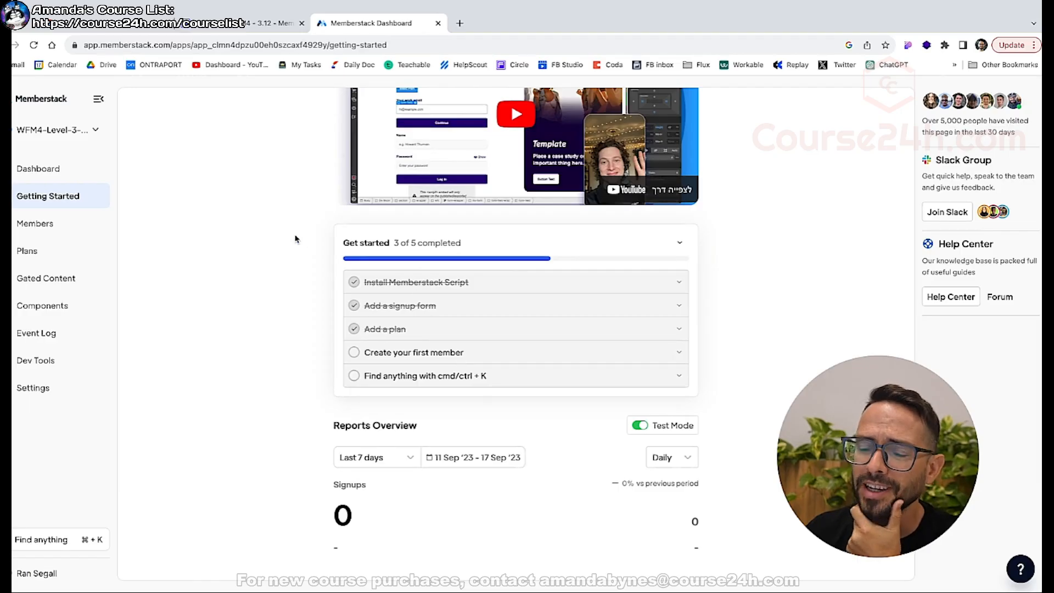
scroll(509, 329, up, 3)
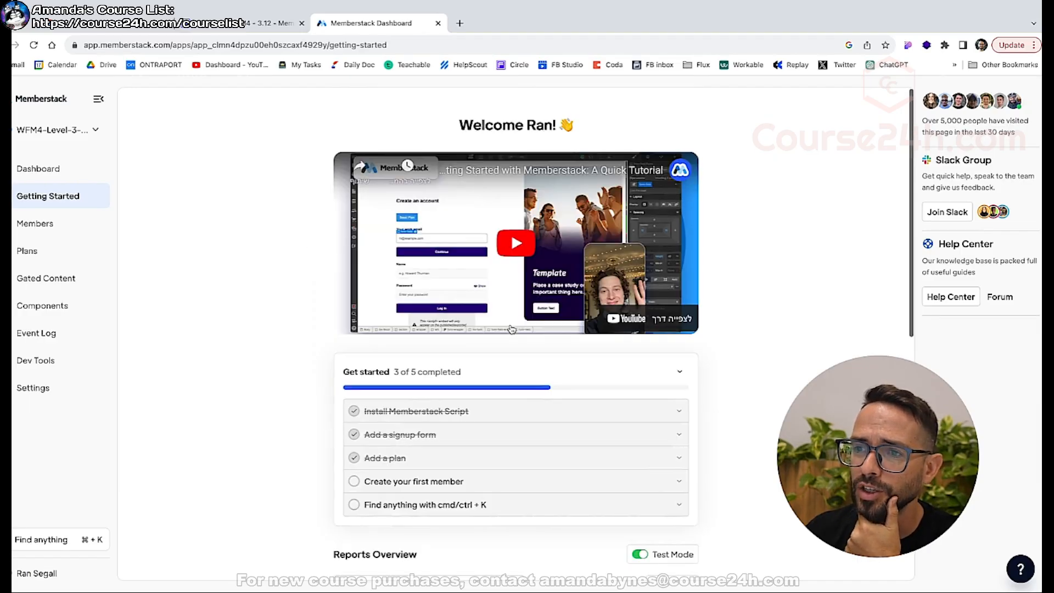
Set the Free Plan's On Signup redirect to members-zone, using the slug from the Members Zone page settings in Webflow.
click(48, 258)
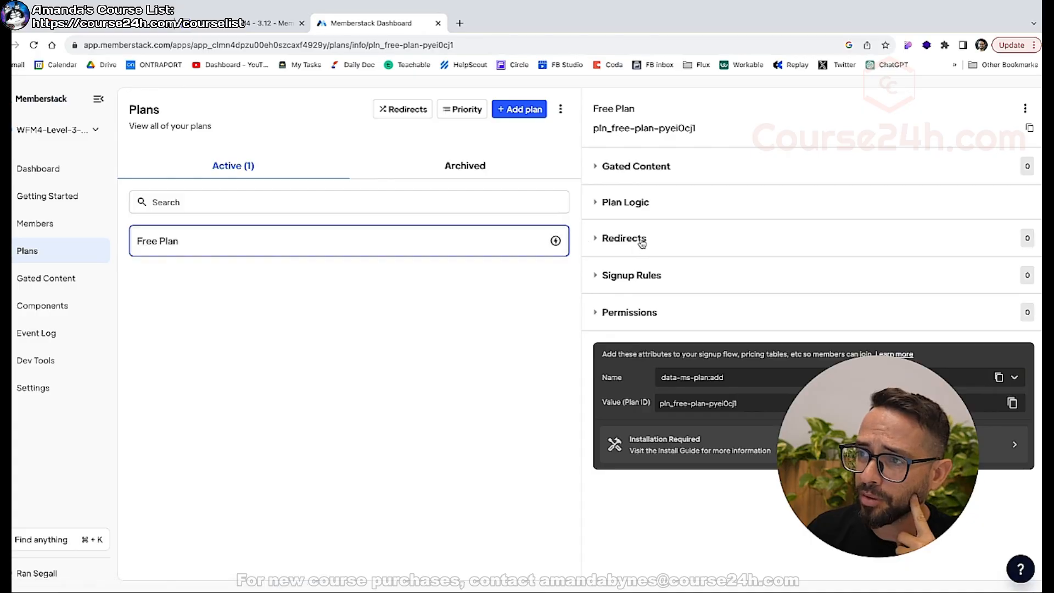
click(613, 240)
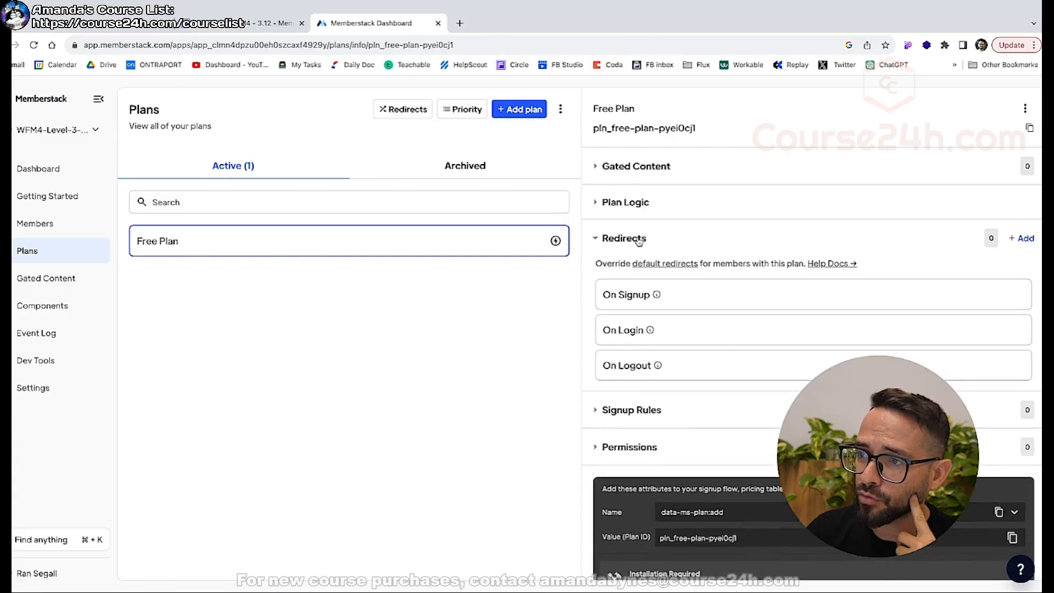
click(629, 299)
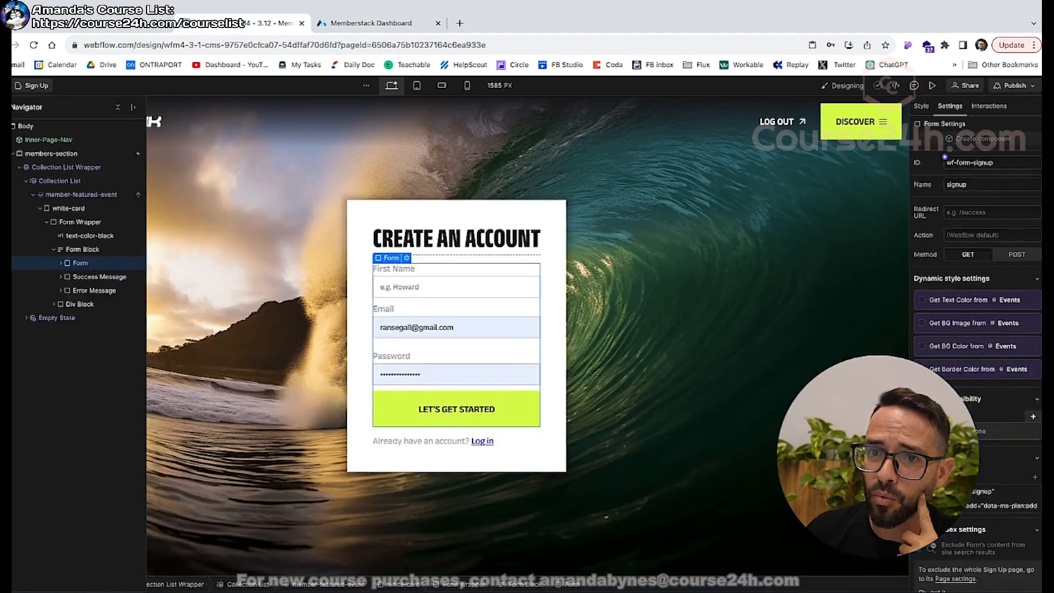
click(6, 167)
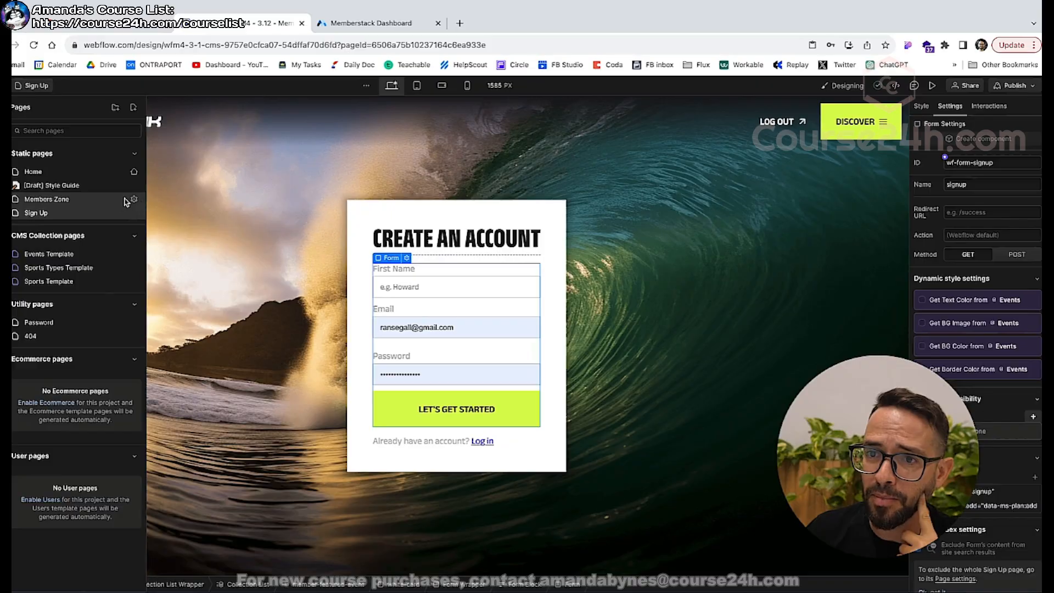
click(133, 199)
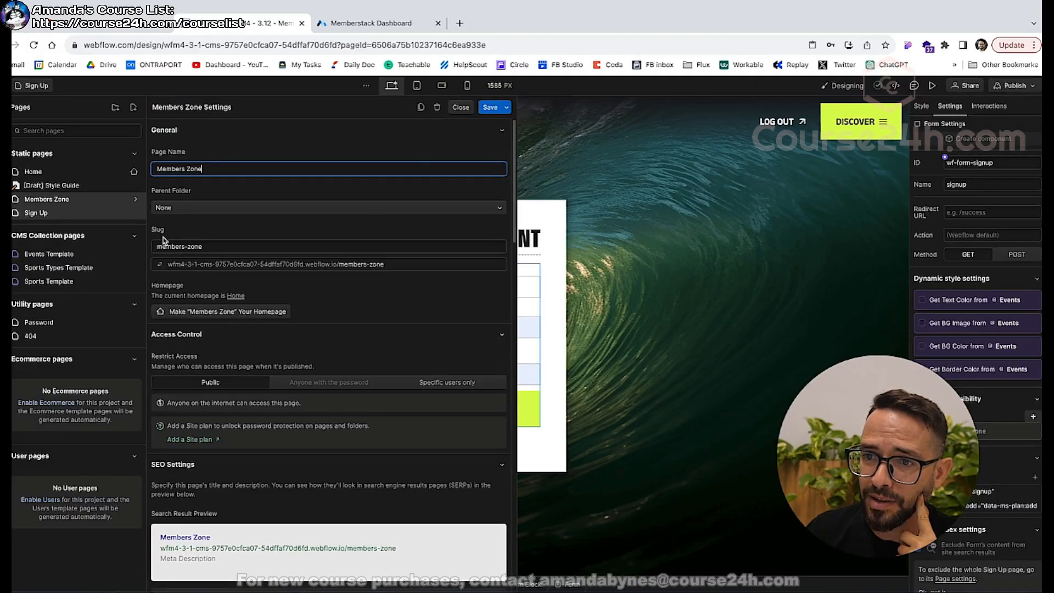
triple_click(237, 245)
click(358, 24)
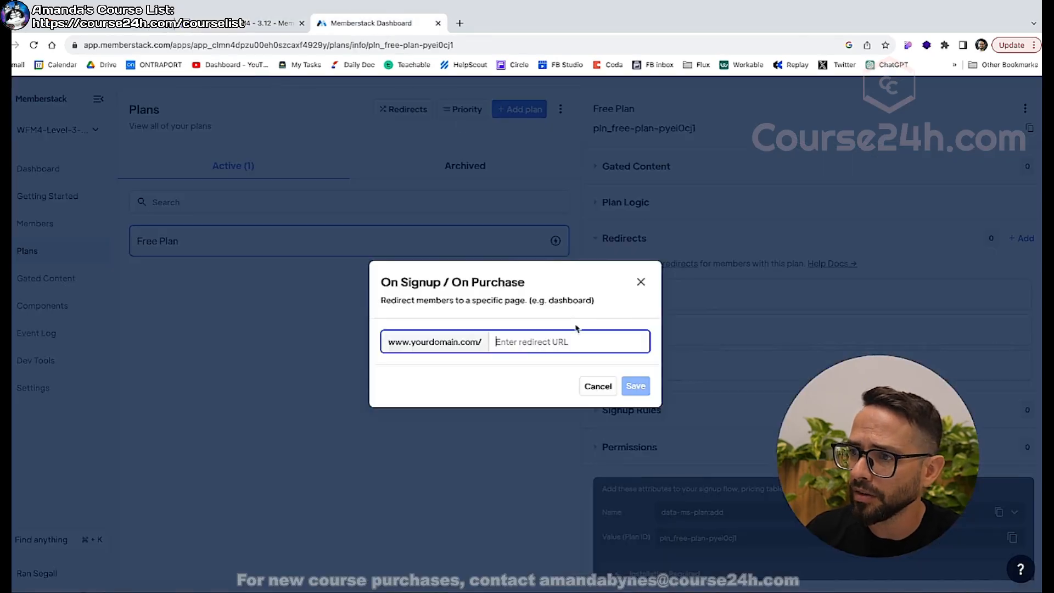
key(ctrl+v)
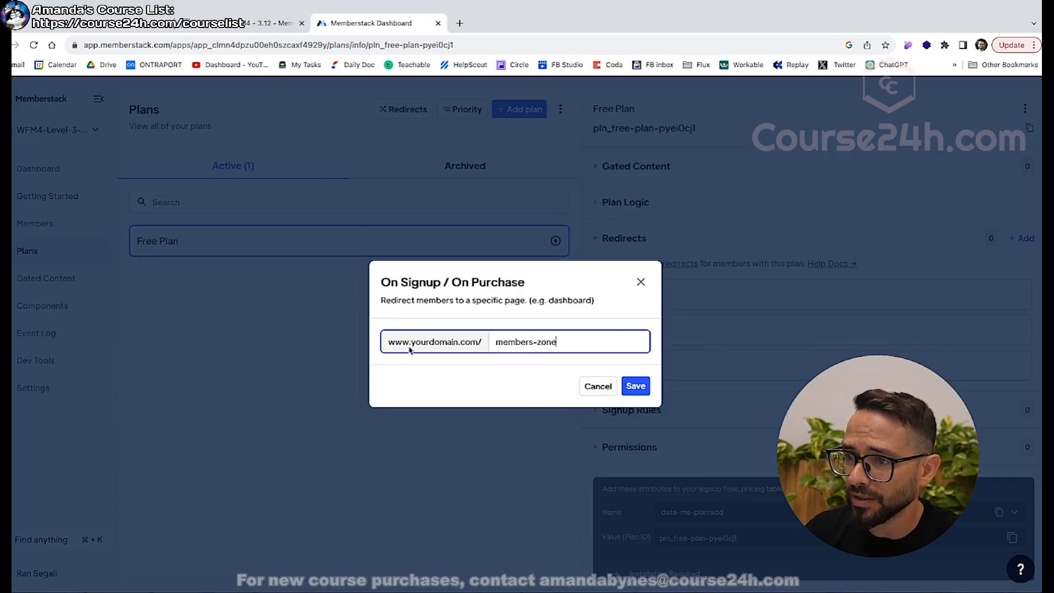
click(632, 385)
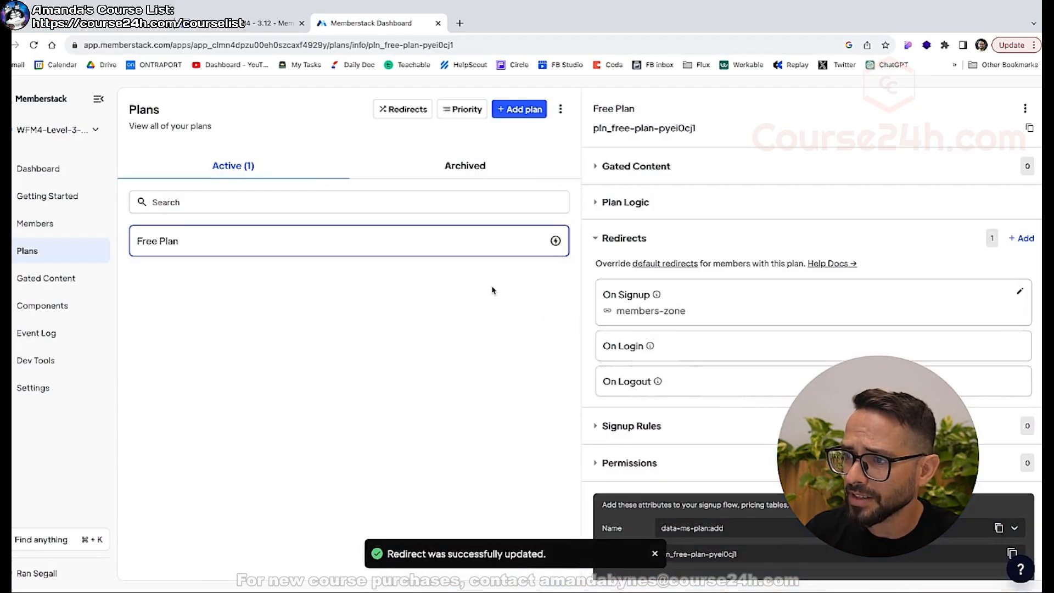
Set the Free Plan's On Login redirect to members-zone and save it.
click(647, 347)
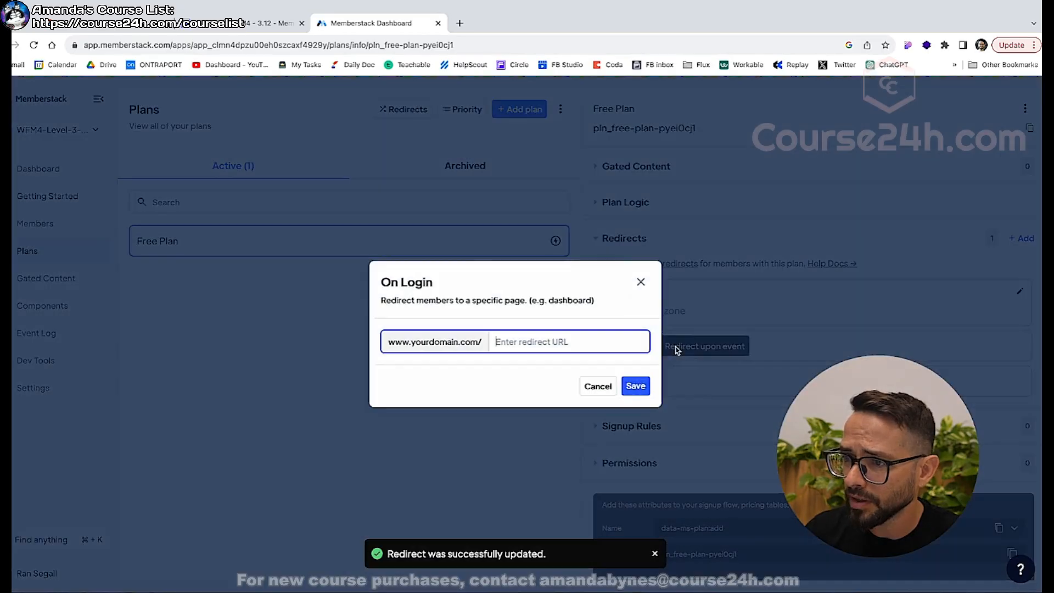
key(ctrl+v)
click(635, 386)
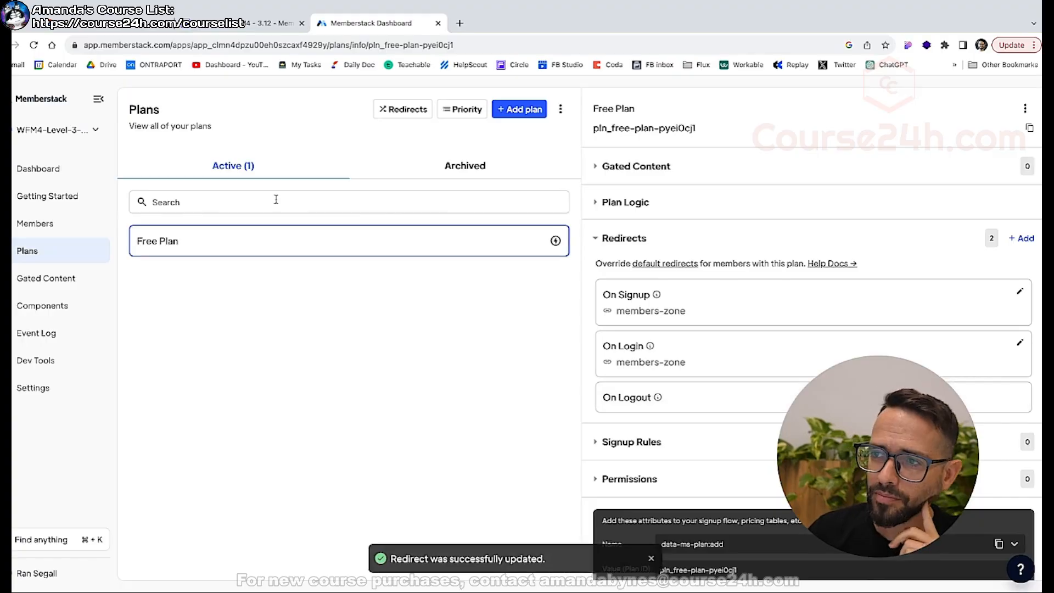
Start a new gated content entry in Memberstack with the content name Premium Video.
click(45, 282)
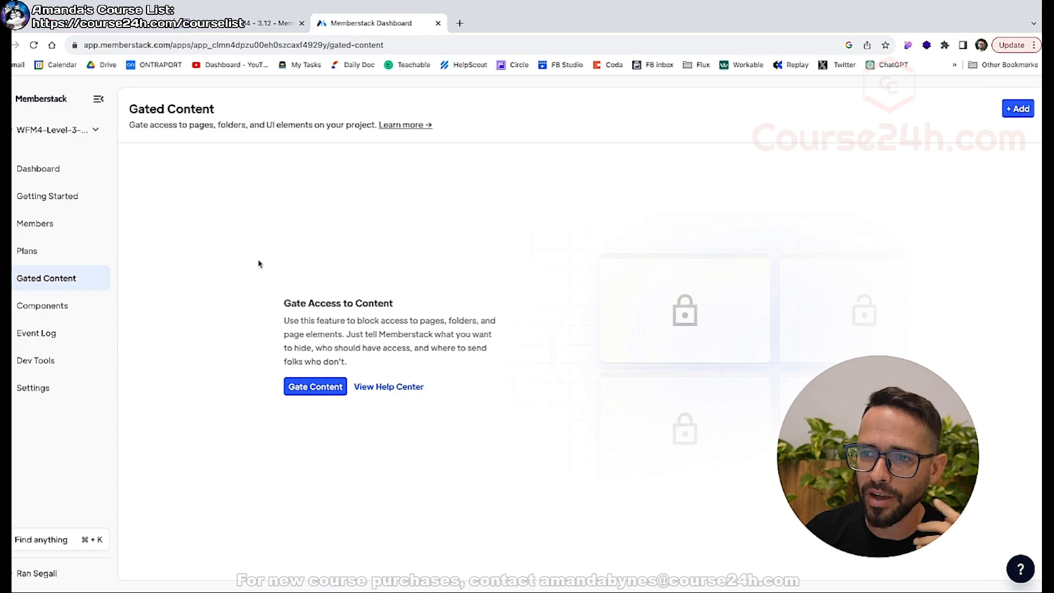
click(317, 385)
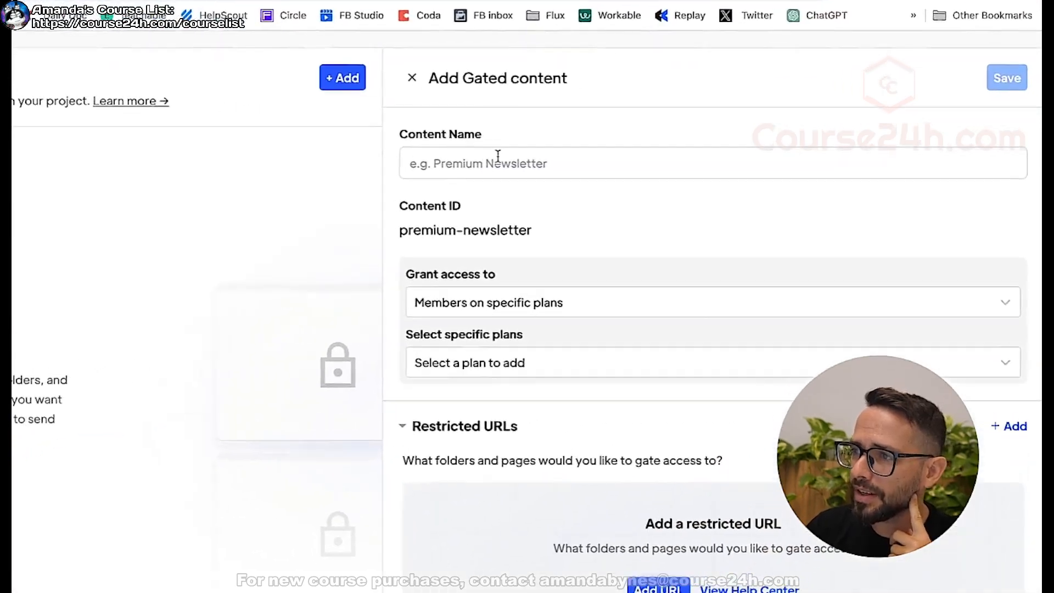
click(350, 168)
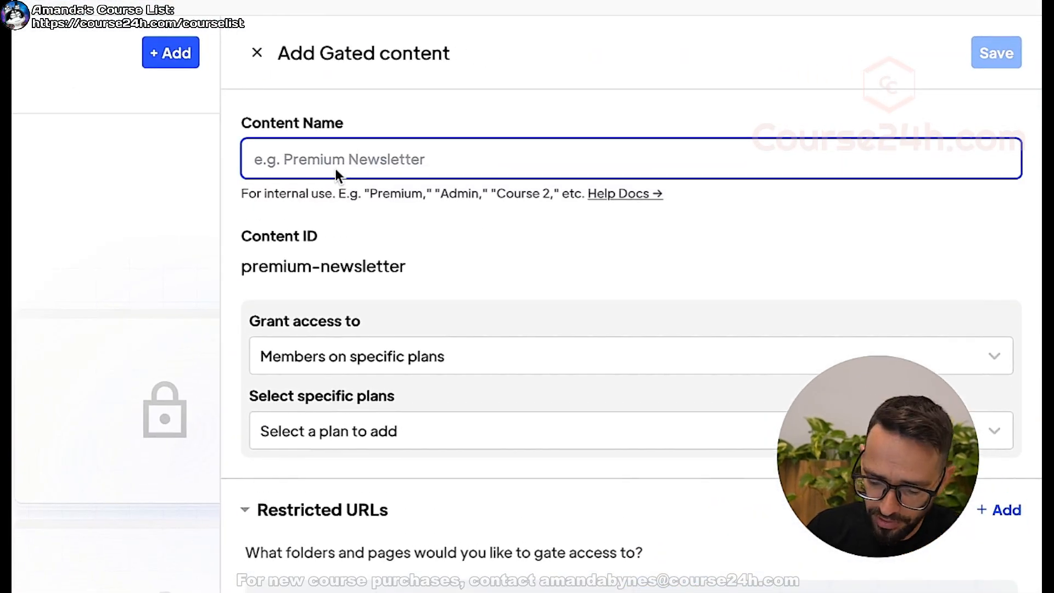
text(Premium)
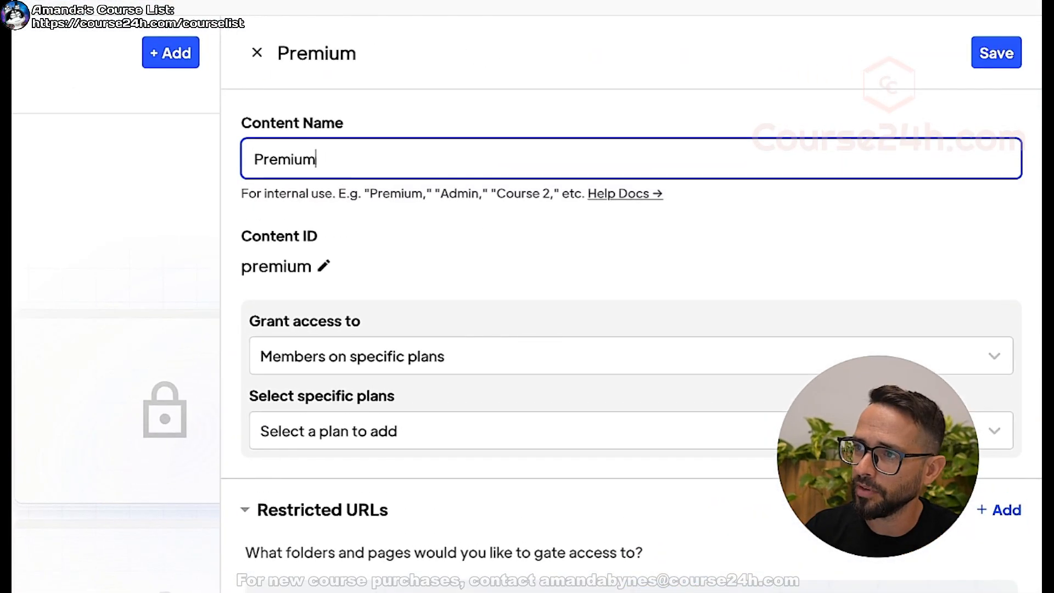
text( Video)
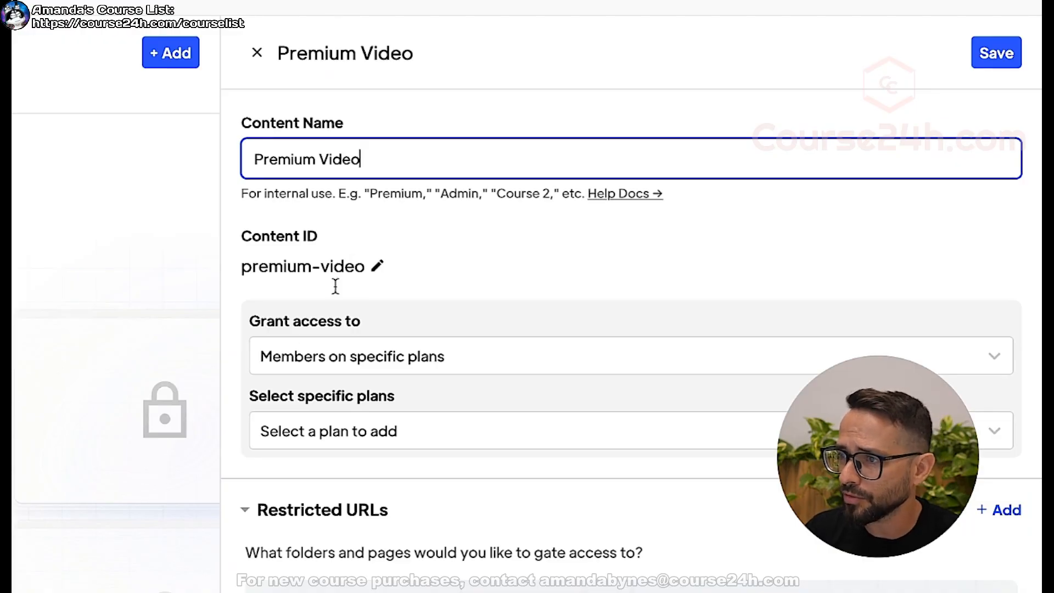
Grant access to the Premium Video content to members on specific plans and select Free Plan.
click(302, 357)
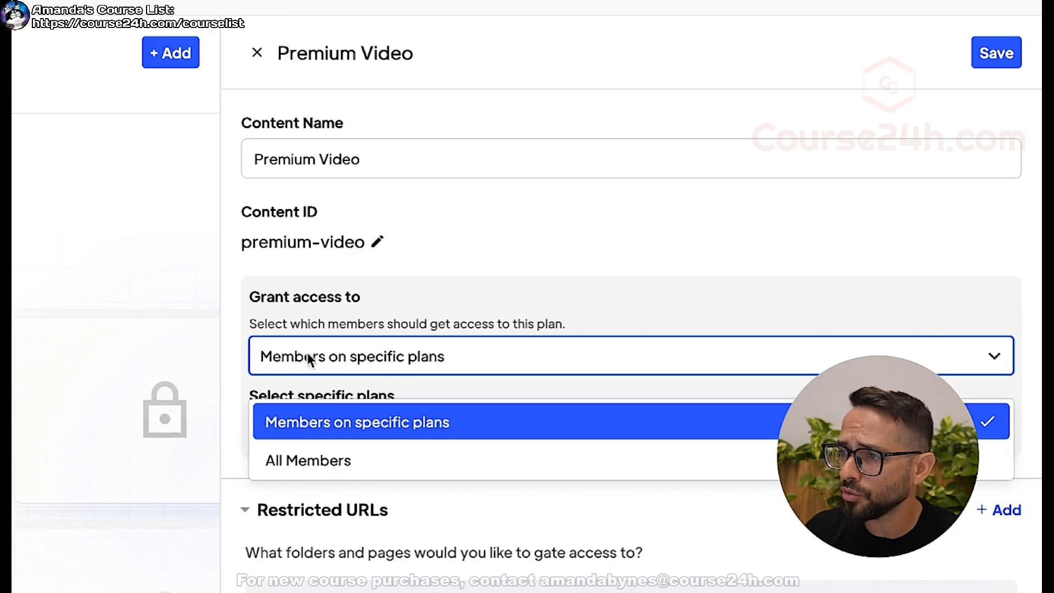
click(359, 411)
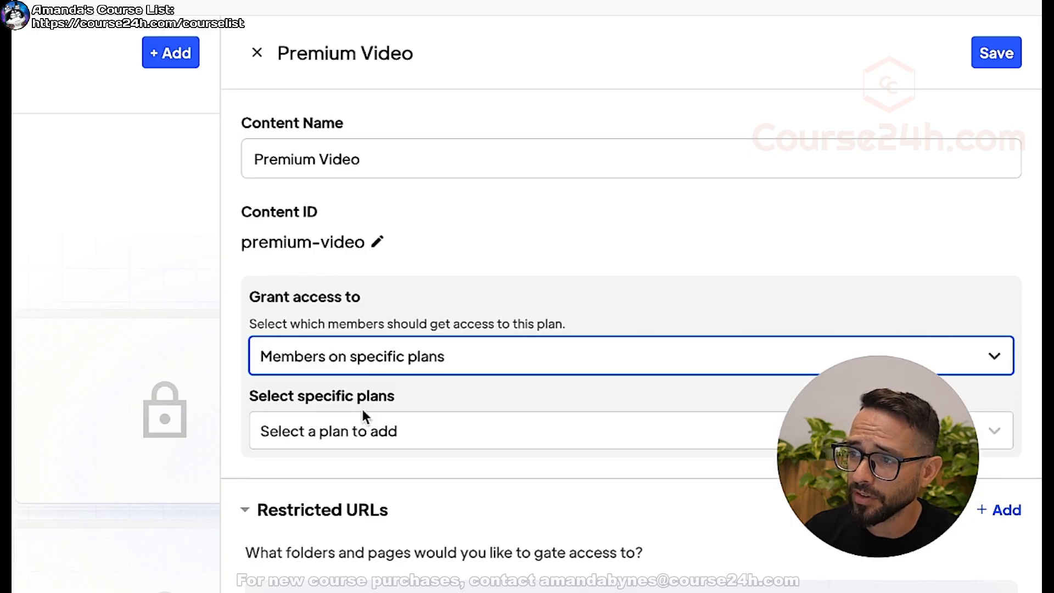
click(309, 431)
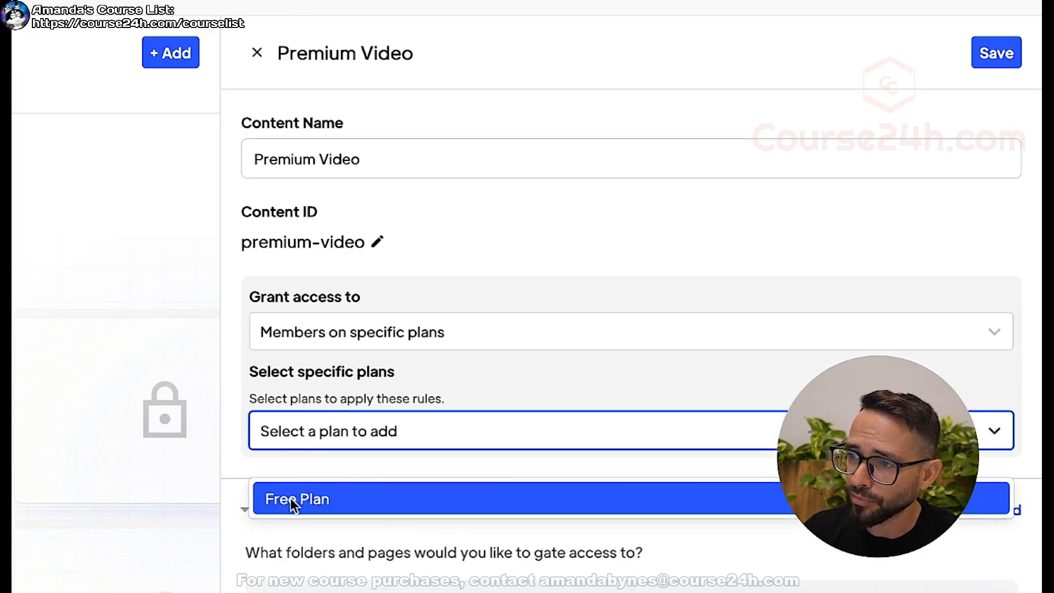
click(301, 333)
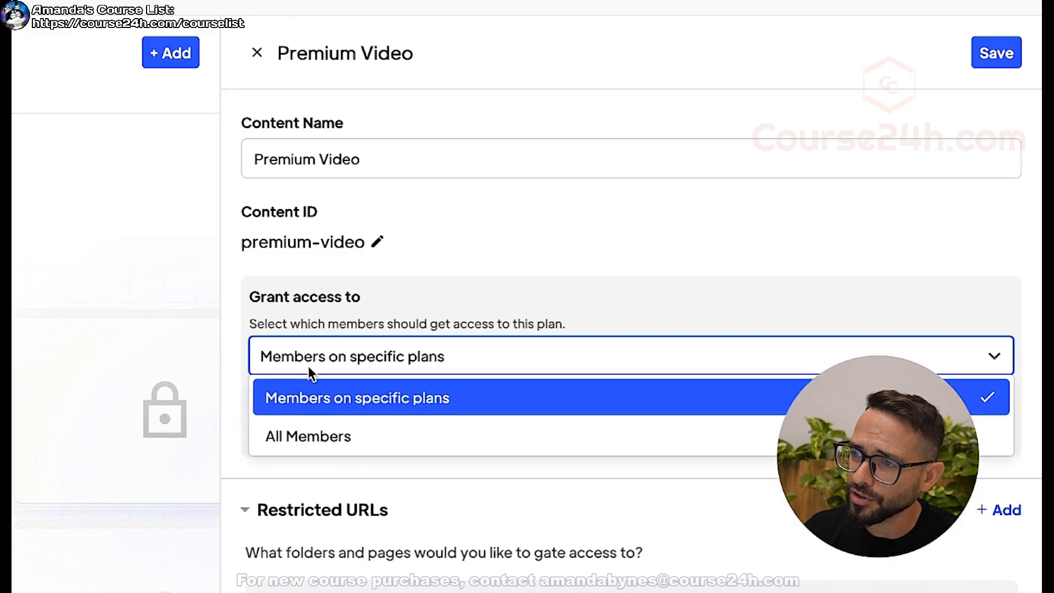
click(306, 403)
click(297, 439)
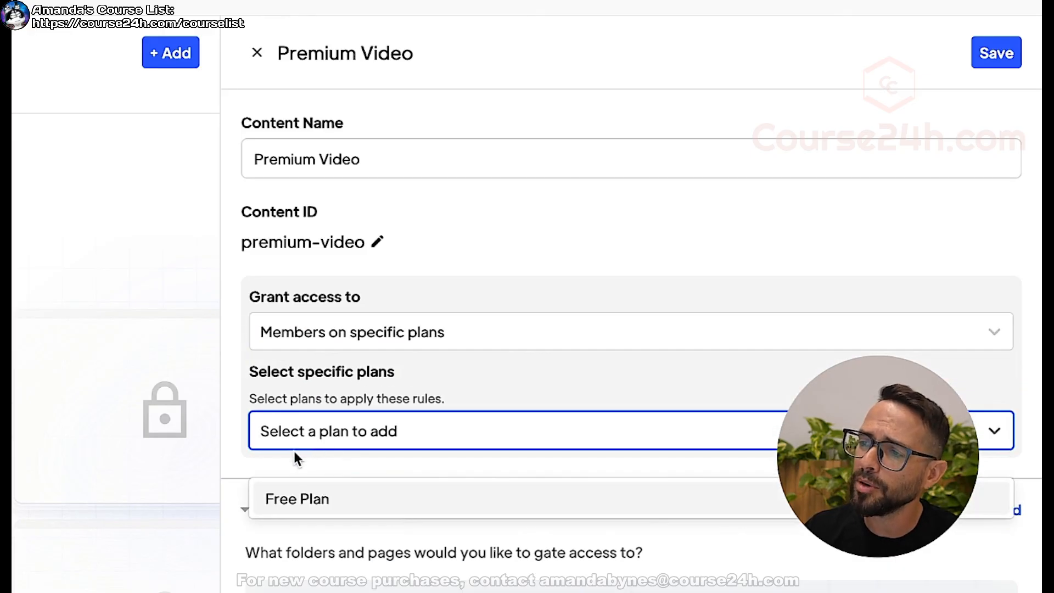
click(295, 499)
click(525, 242)
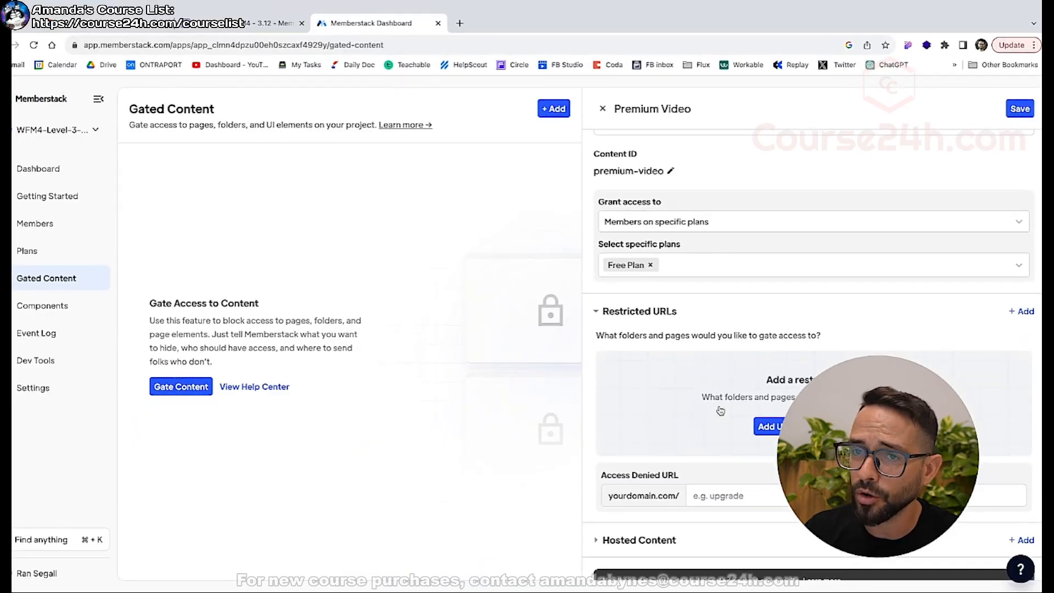
Set the Access Denied URL to members-zone, copied from the Members Zone page slug in Webflow, and save the gated content in Memberstack.
click(250, 23)
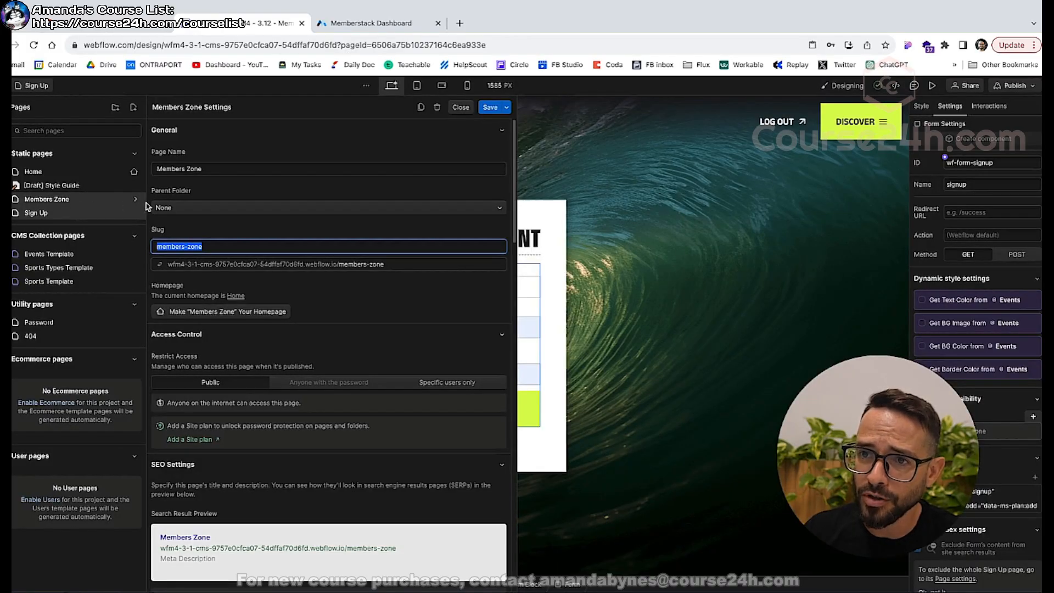
drag(214, 247, 218, 239)
key(super+c)
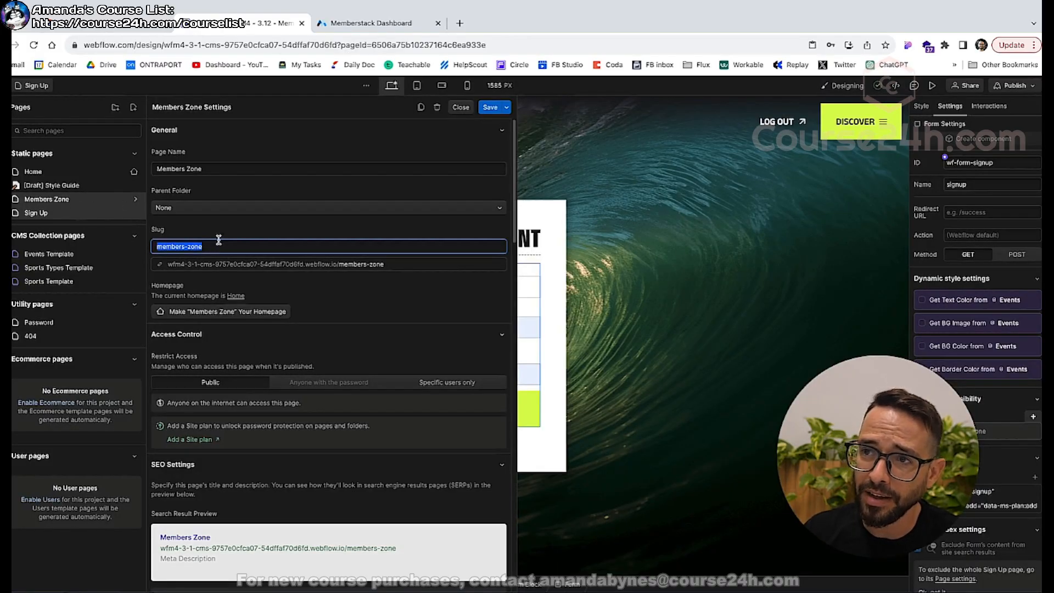
click(356, 24)
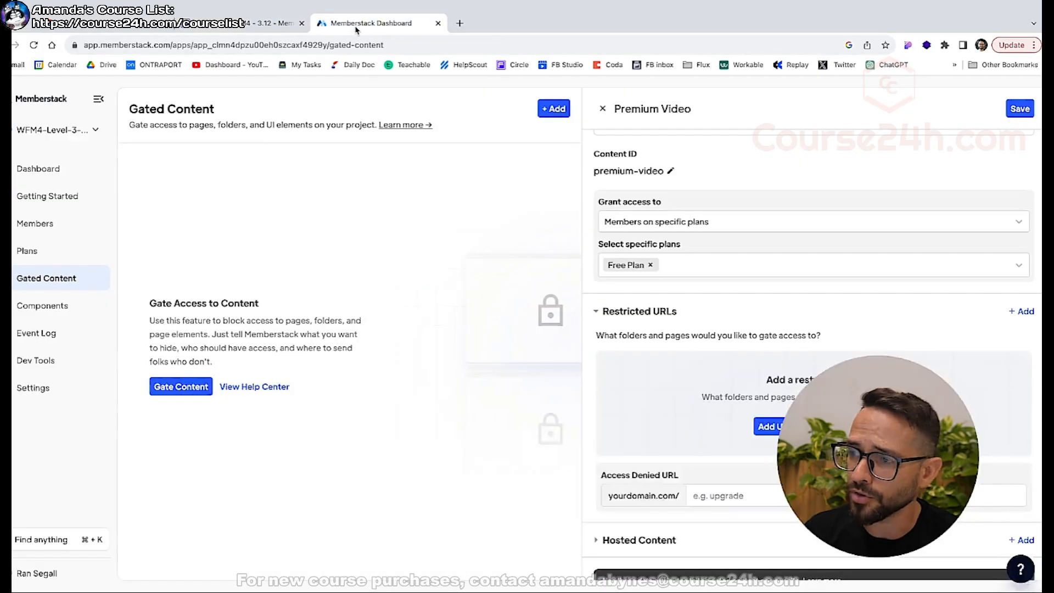
click(718, 494)
key(super+v)
scroll(782, 495, down, 1)
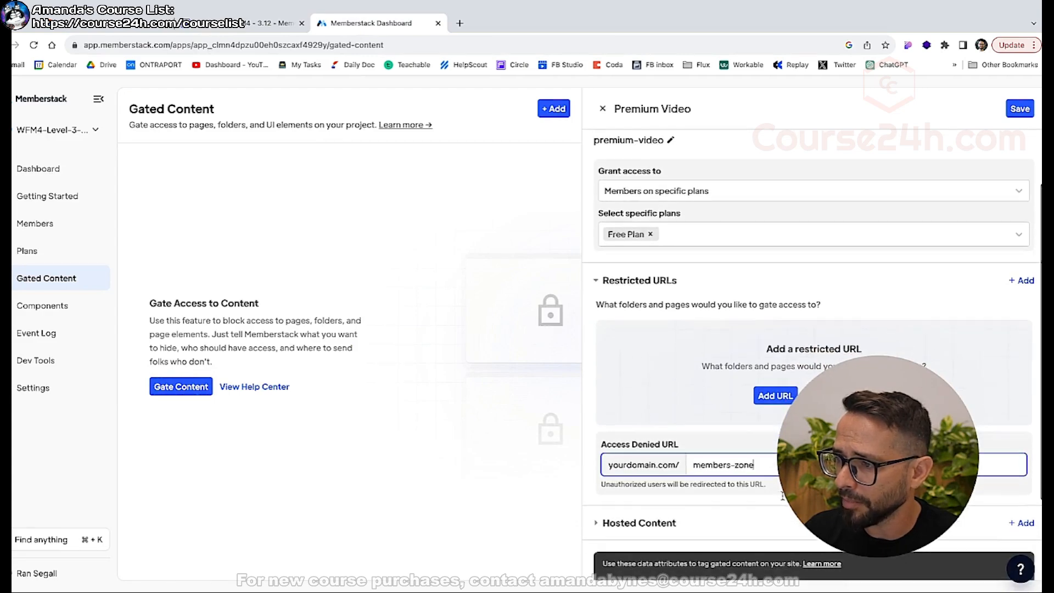
key(Return)
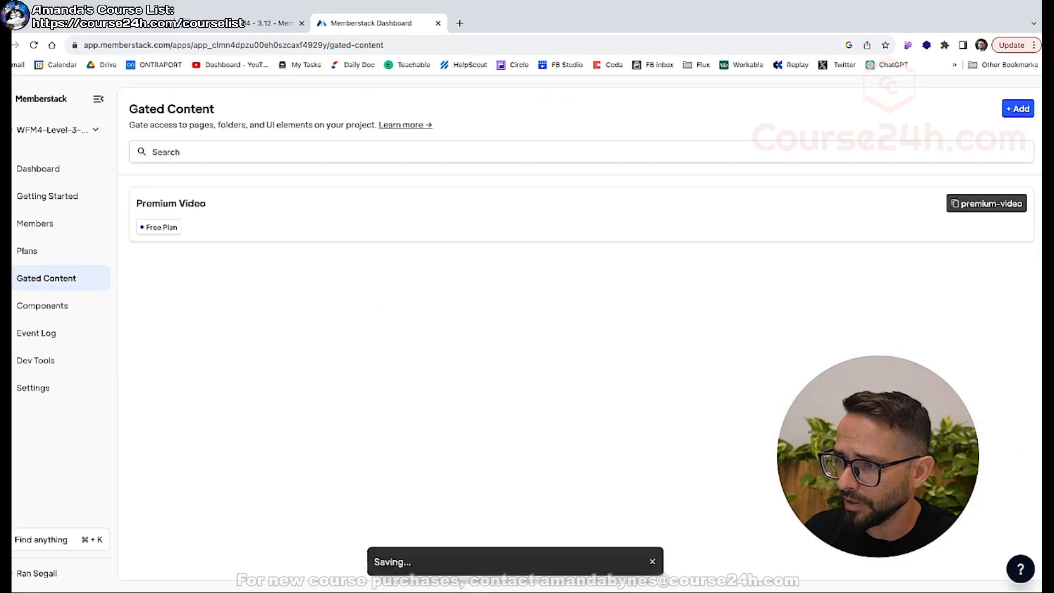
Reopen the Premium Video entry, add a restricted URL starting with members-zone, and save the entry.
click(193, 205)
scroll(649, 385, down, 3)
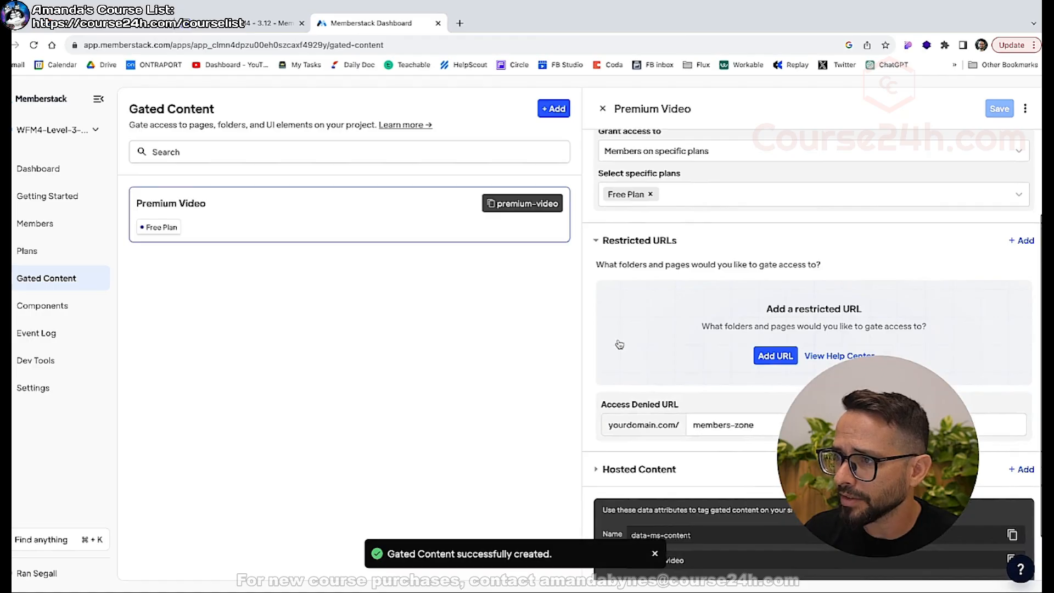
click(775, 357)
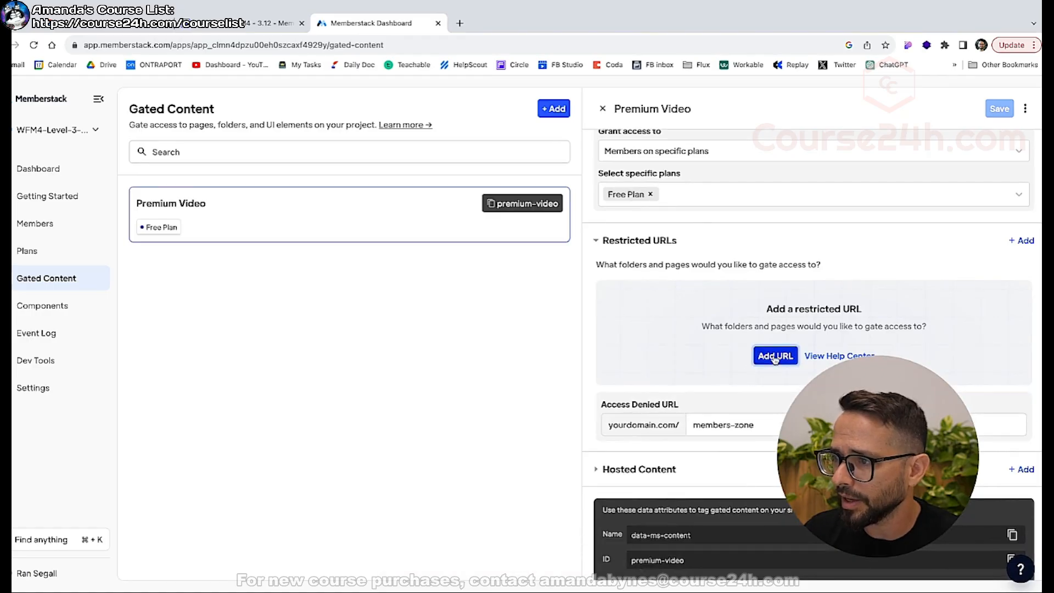
click(742, 321)
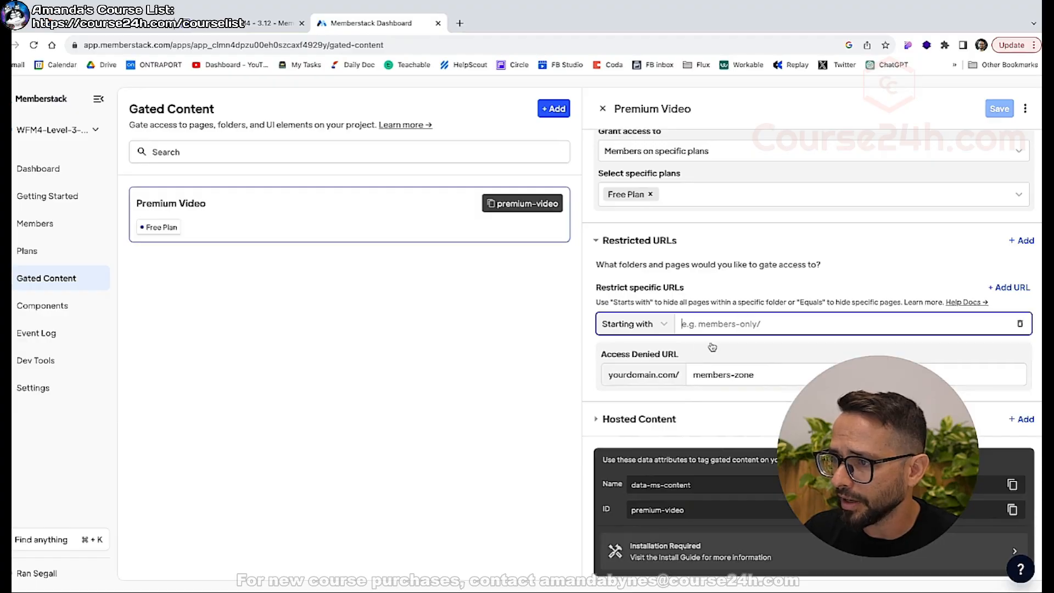
key(super+v)
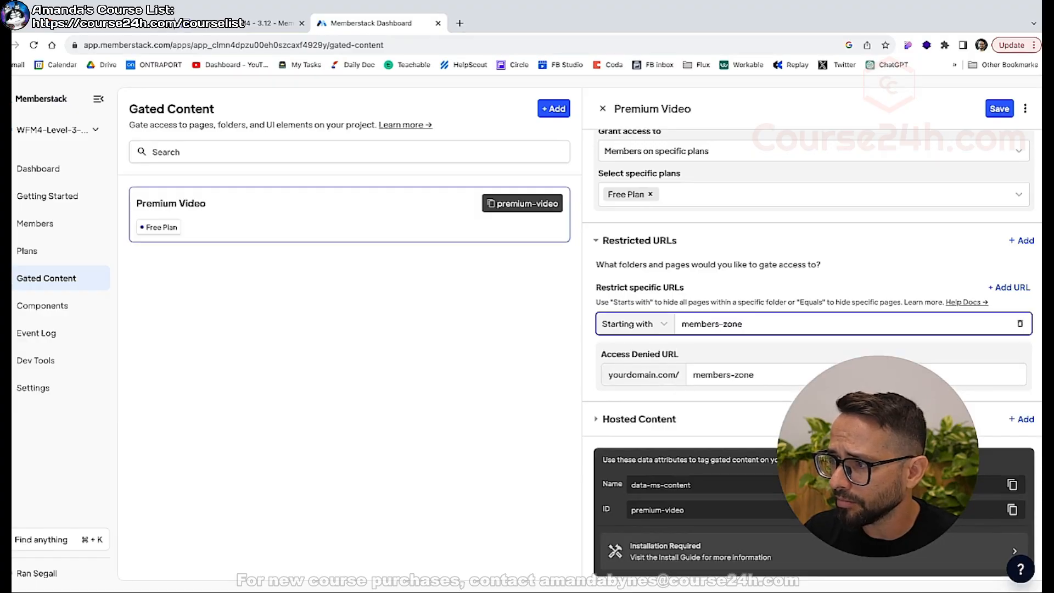
click(1011, 288)
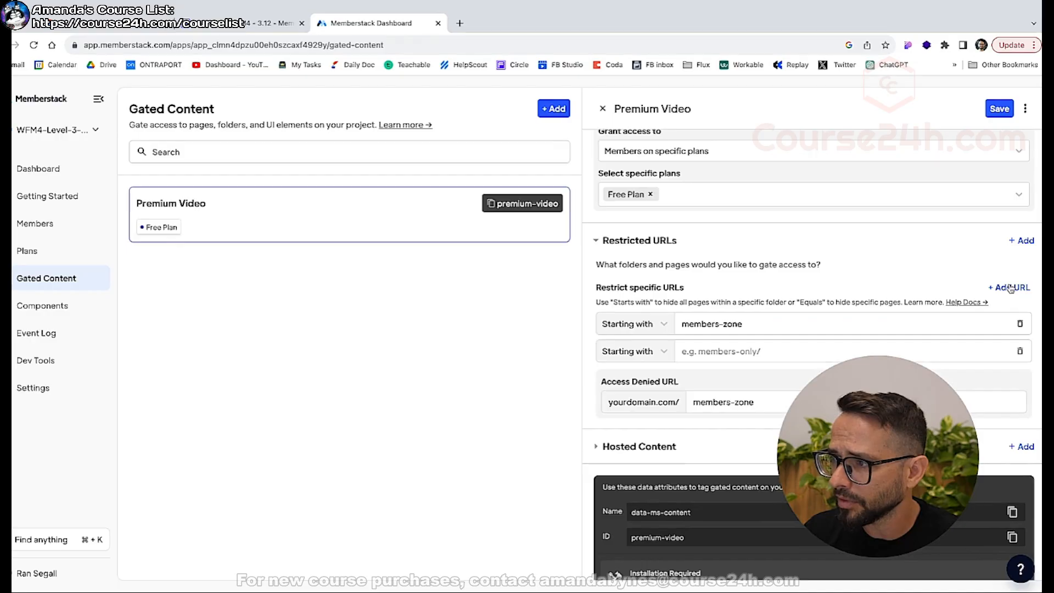
click(1020, 351)
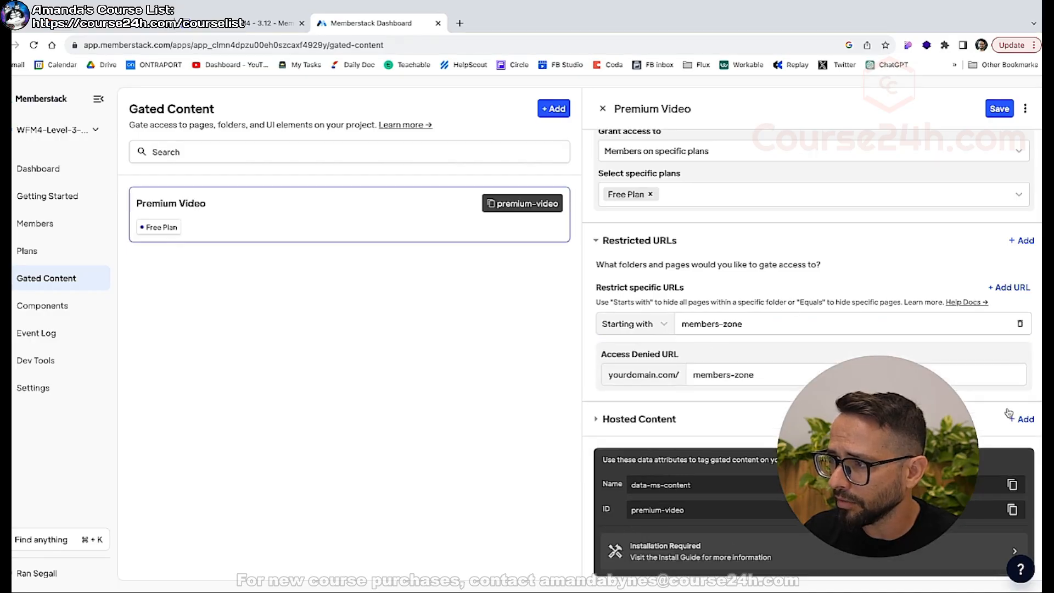
click(988, 109)
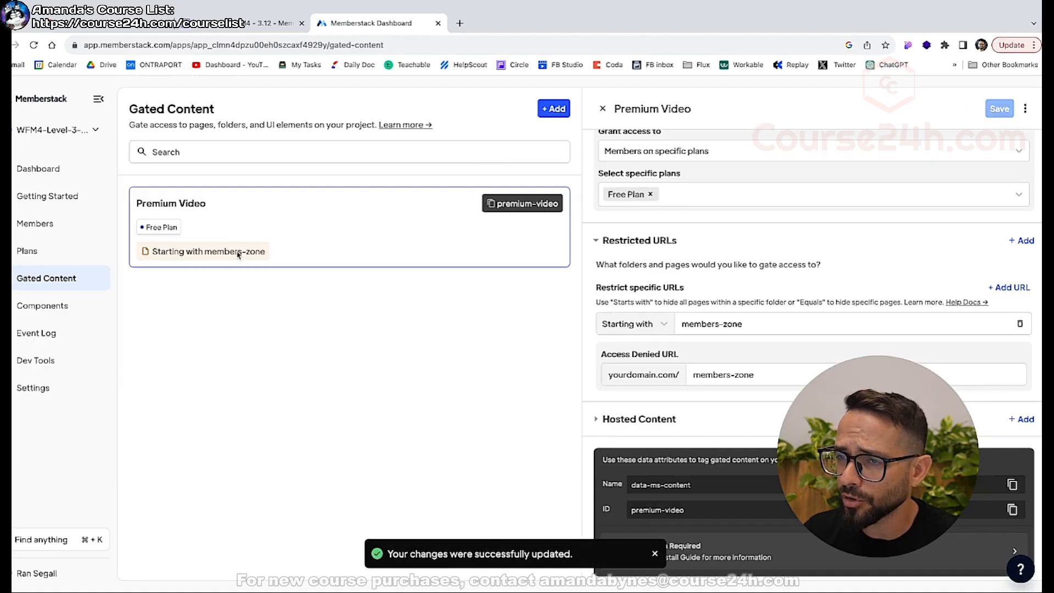
Look up the Events Template slug in Webflow and add a second restricted URL starting with events to Premium Video in Memberstack.
click(247, 23)
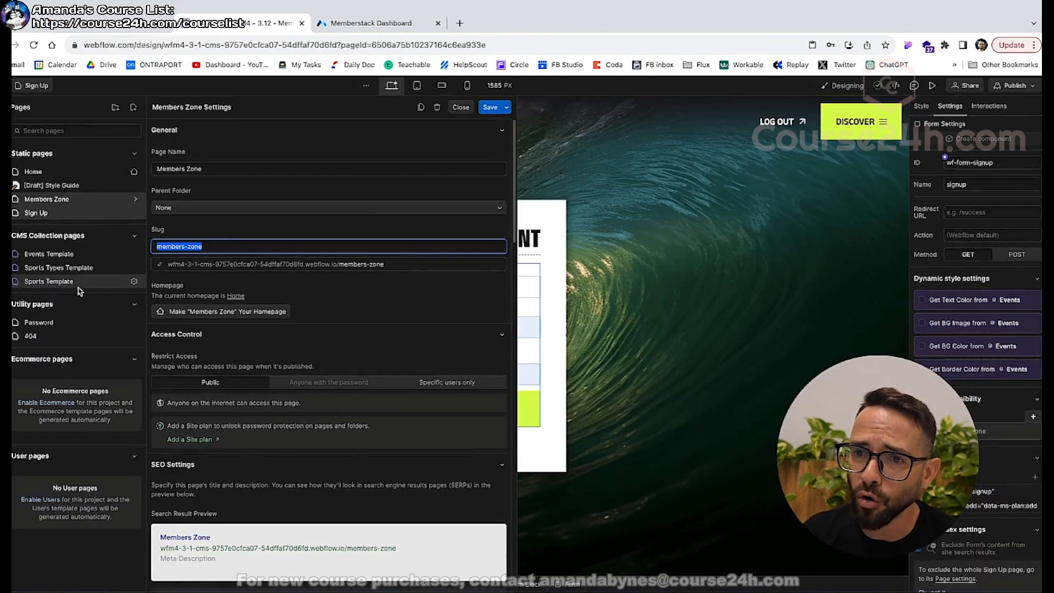
click(37, 253)
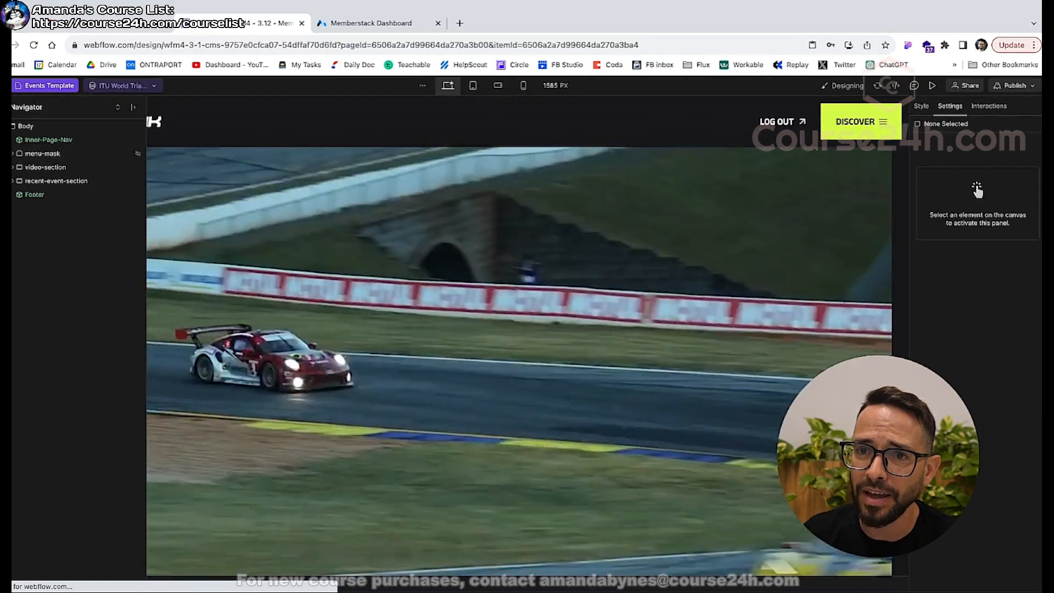
click(5, 130)
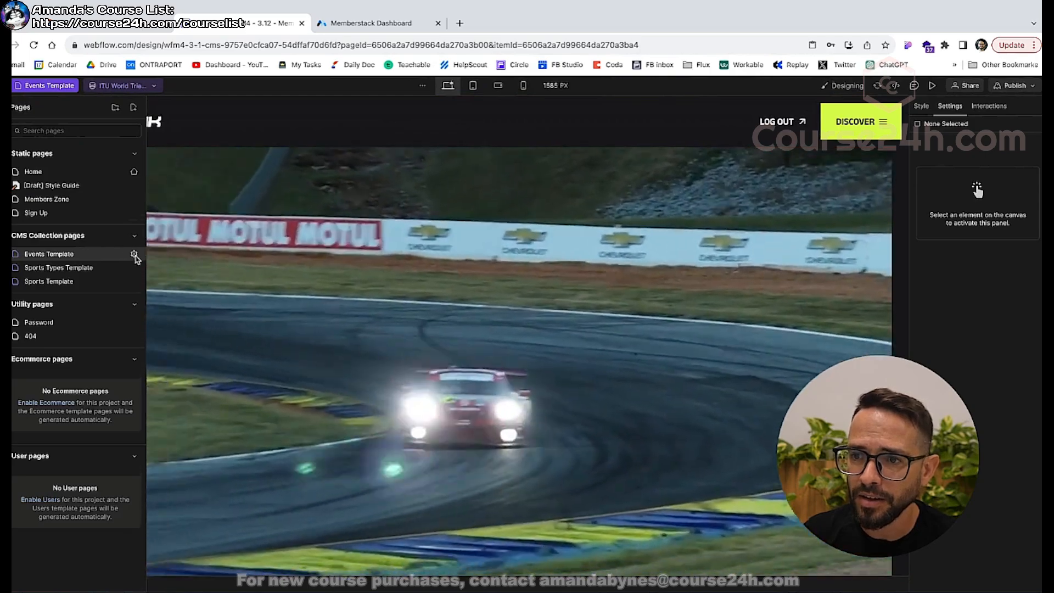
click(133, 254)
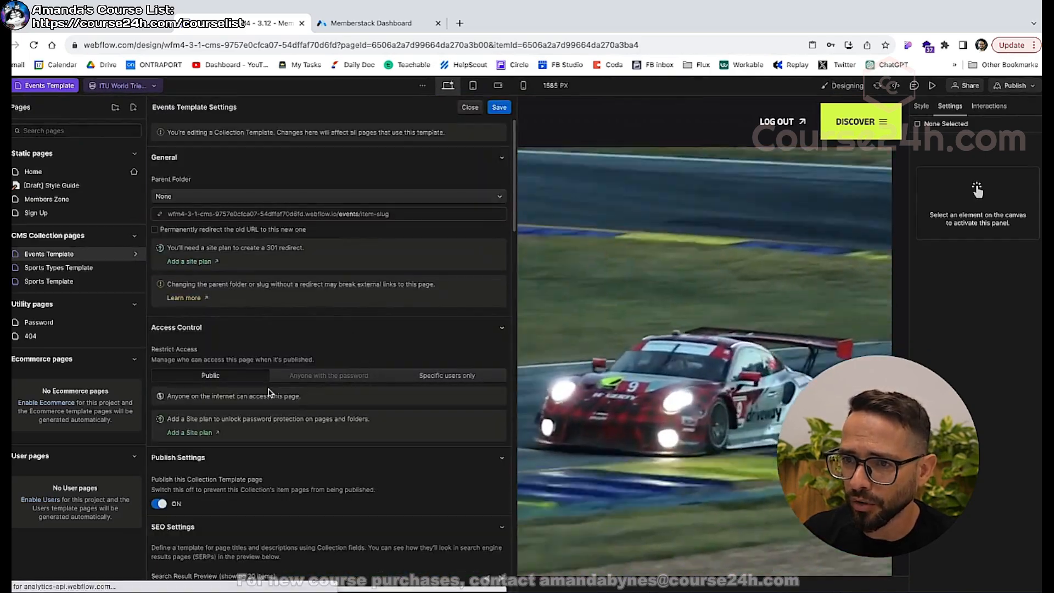
double_click(340, 214)
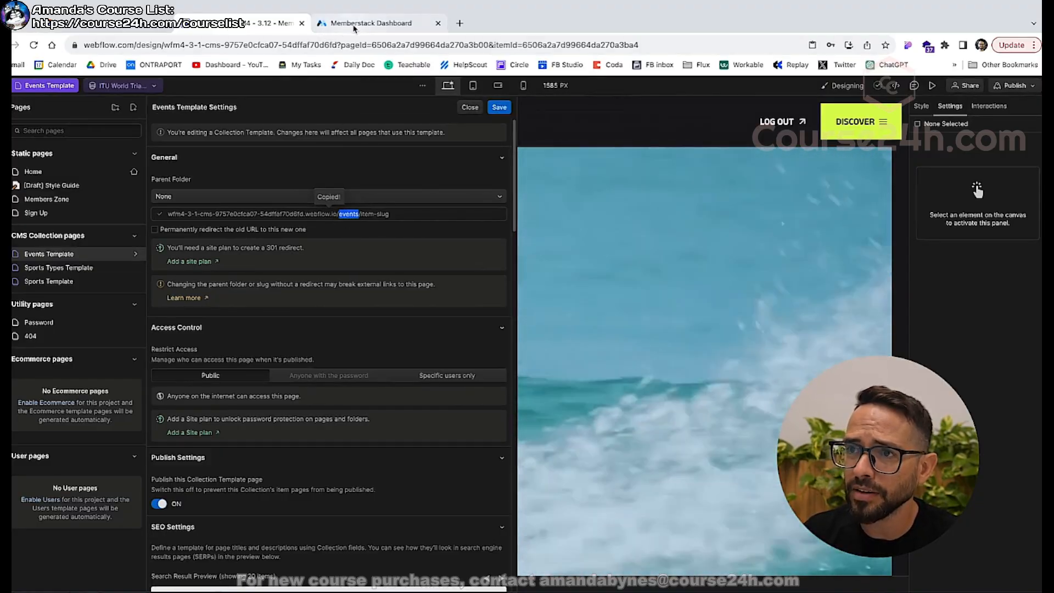
click(371, 22)
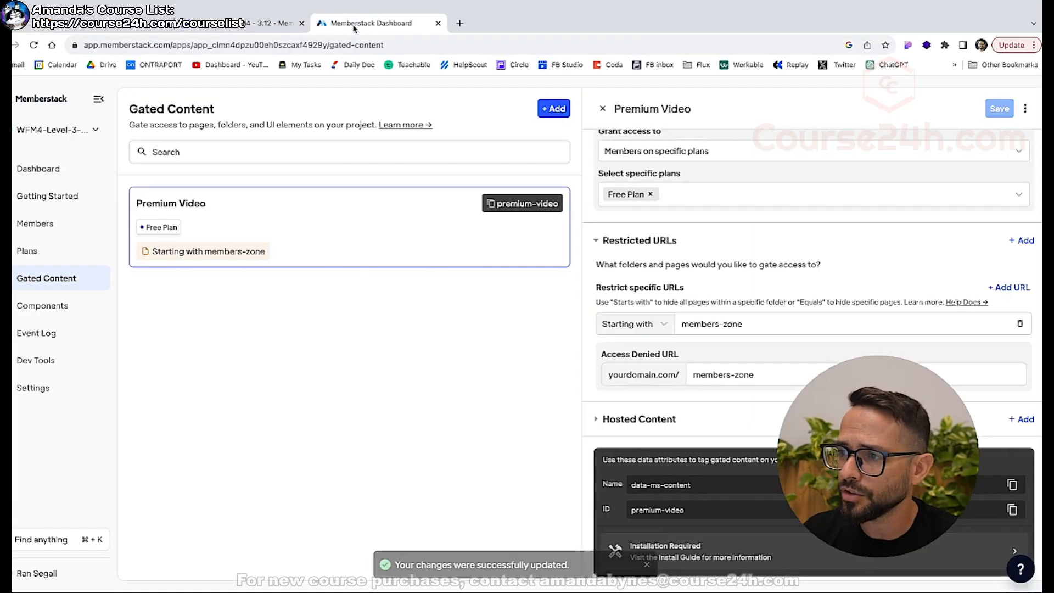
click(1021, 289)
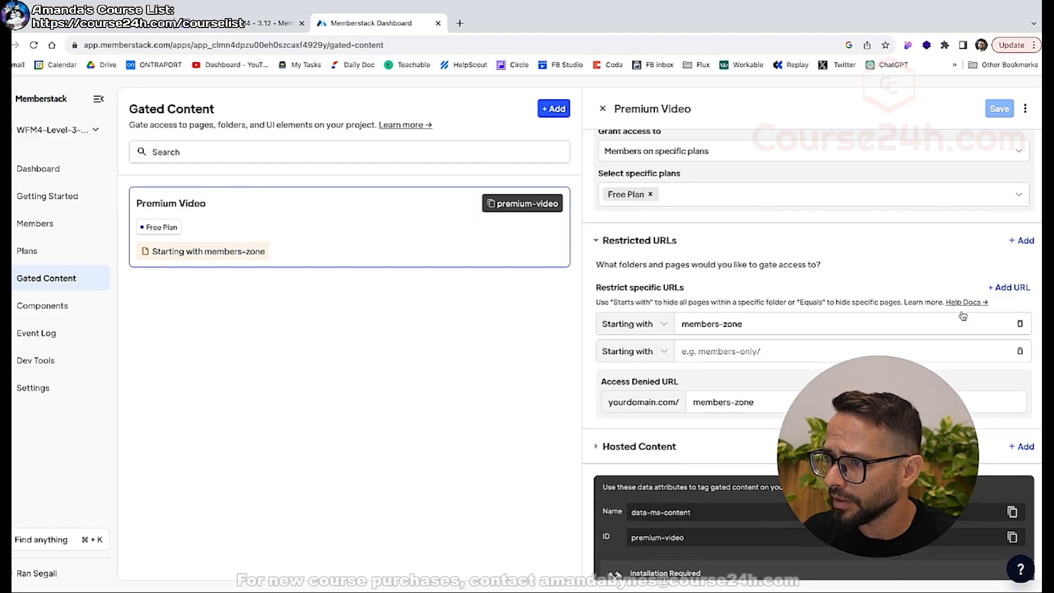
click(718, 354)
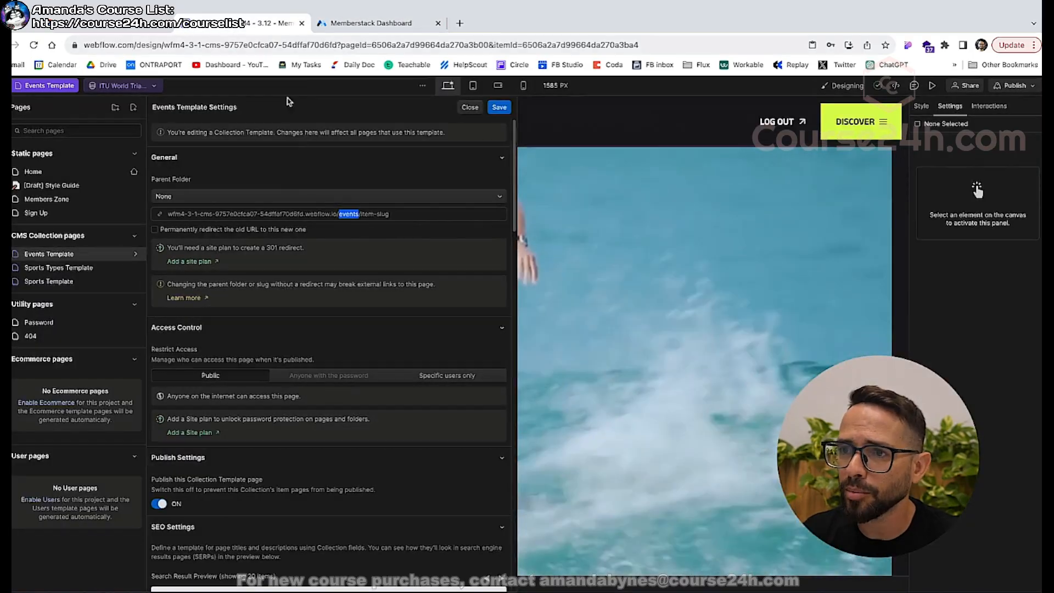
click(215, 175)
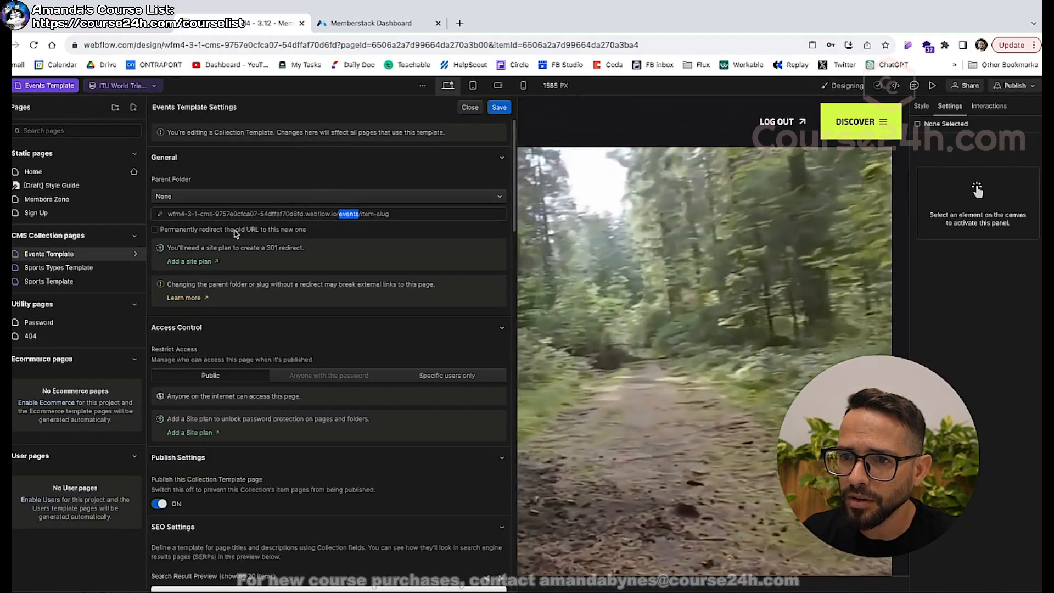
click(352, 214)
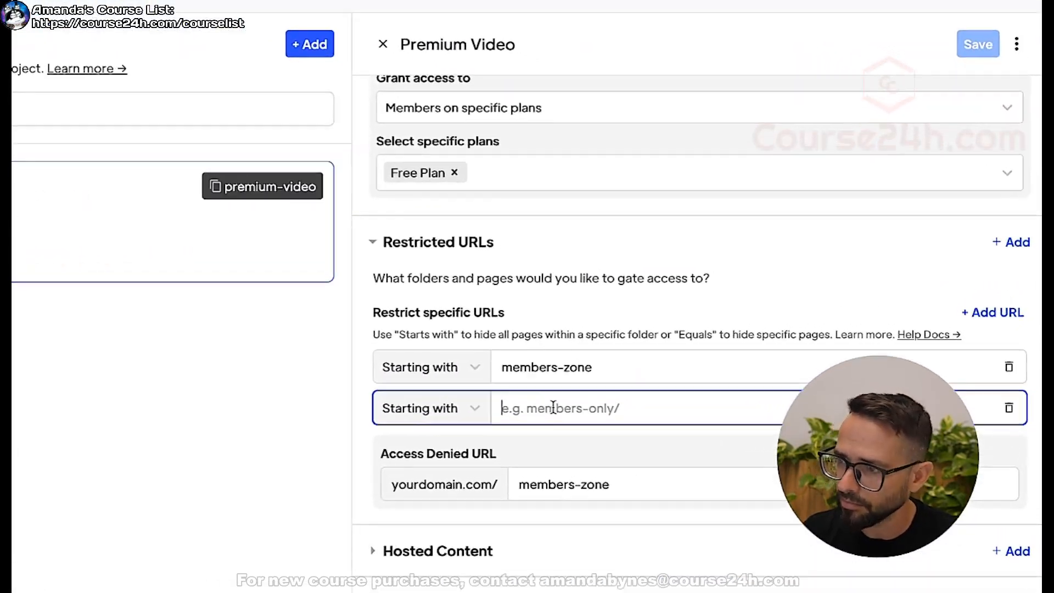
text(events)
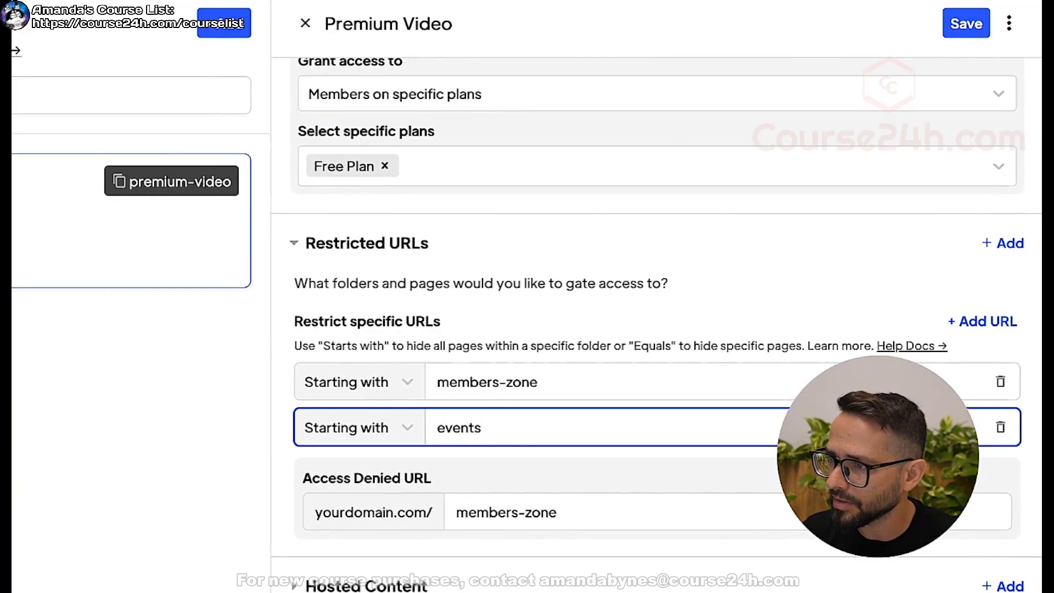
Clear the Access Denied URL of the Premium Video entry.
click(493, 459)
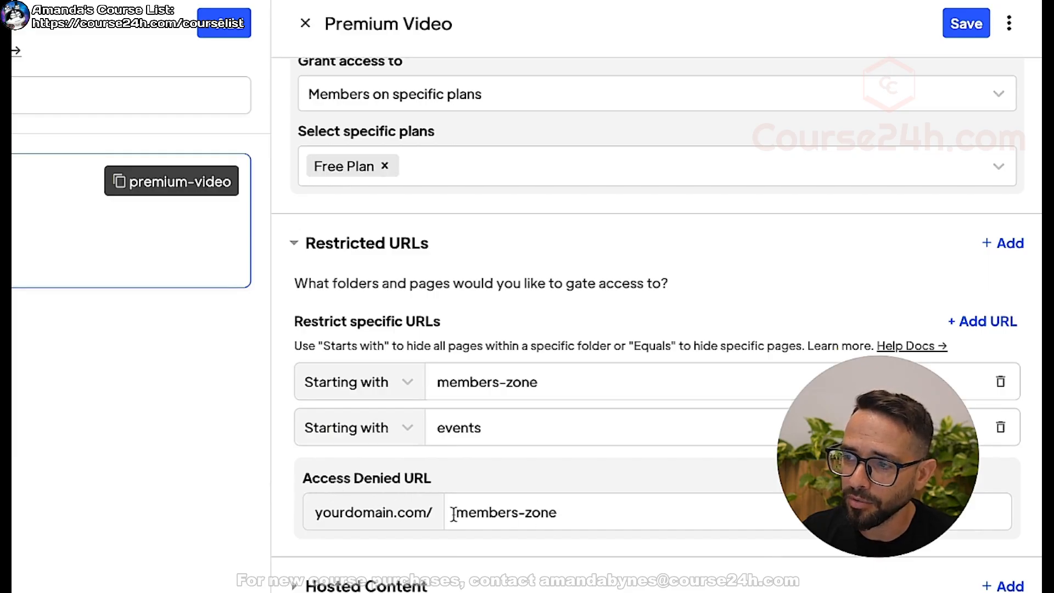
drag(453, 513, 609, 513)
key(BackSpace)
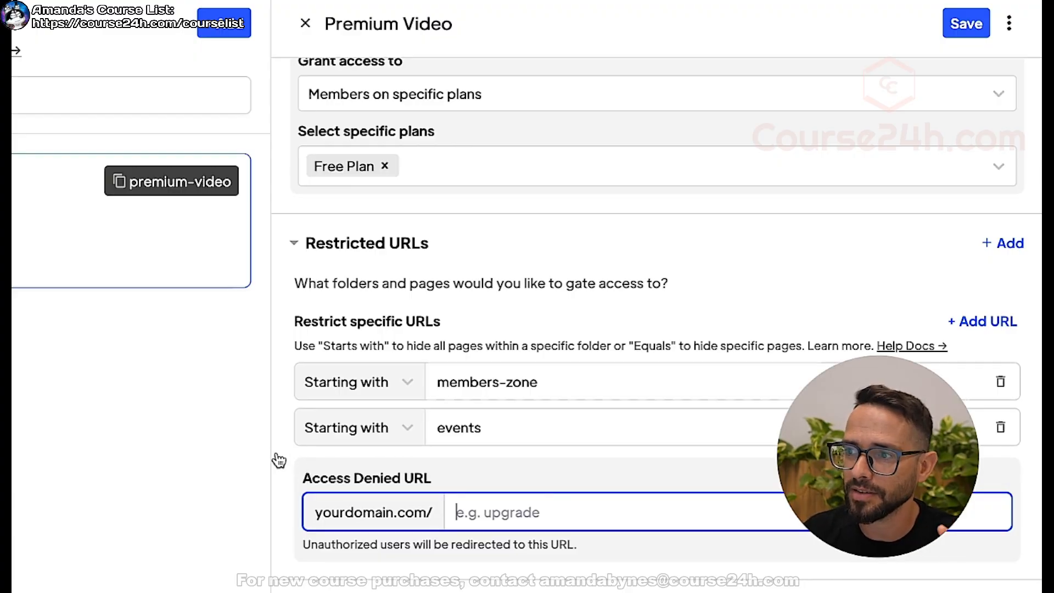
click(485, 383)
drag(437, 383, 529, 383)
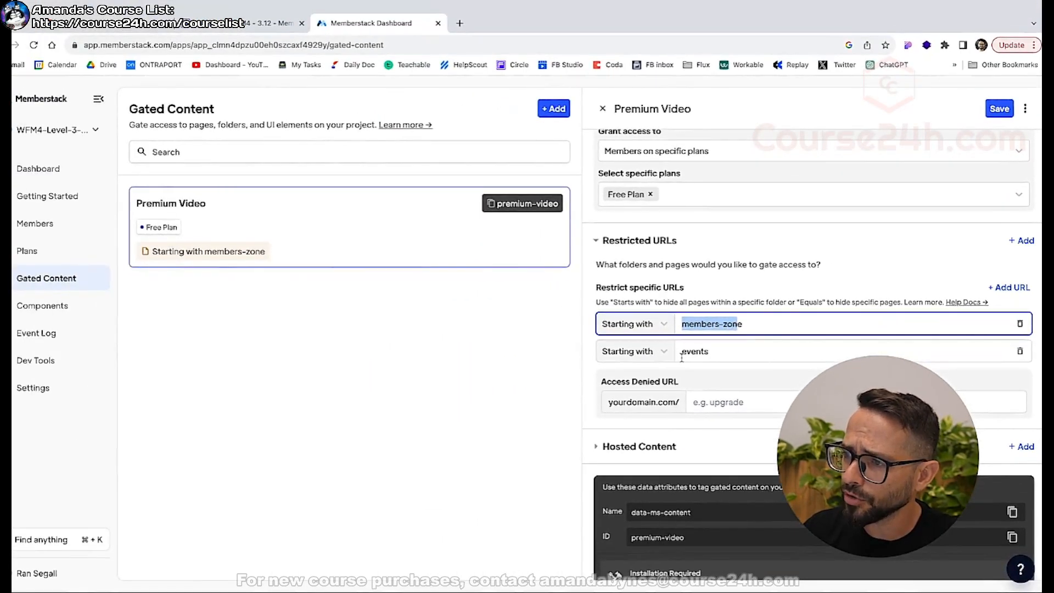
click(681, 357)
Look up the Sports Template slug in Webflow and add a third restricted URL starting with sports to Premium Video in Memberstack.
click(212, 25)
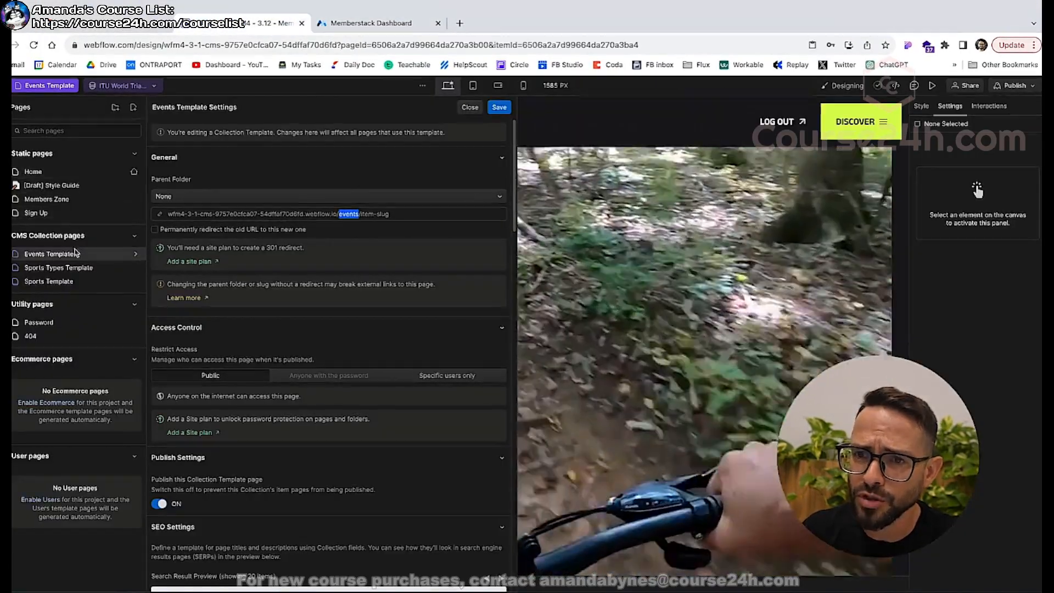
click(66, 281)
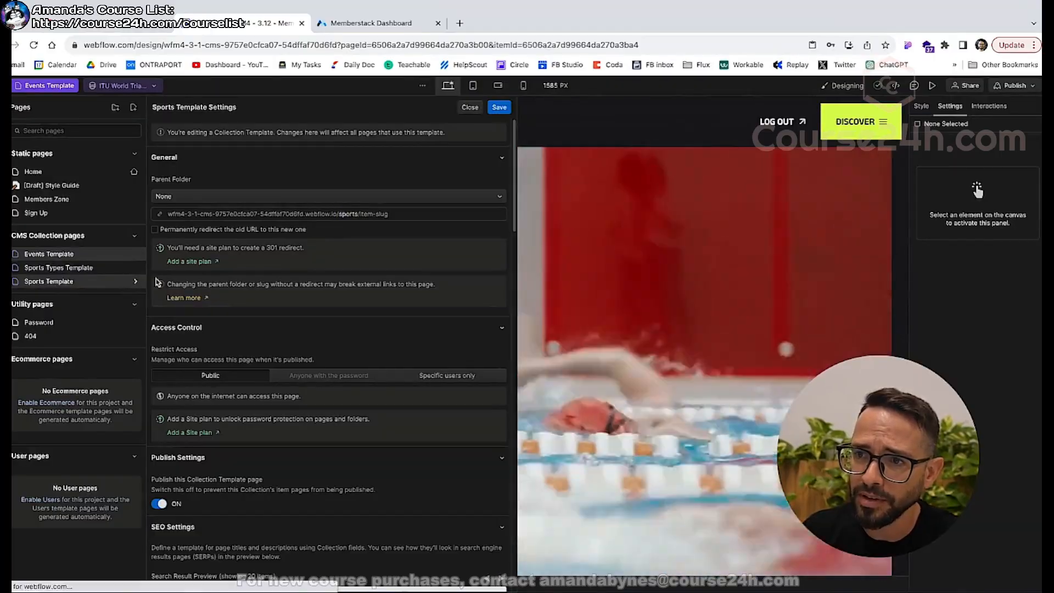
double_click(348, 213)
click(341, 25)
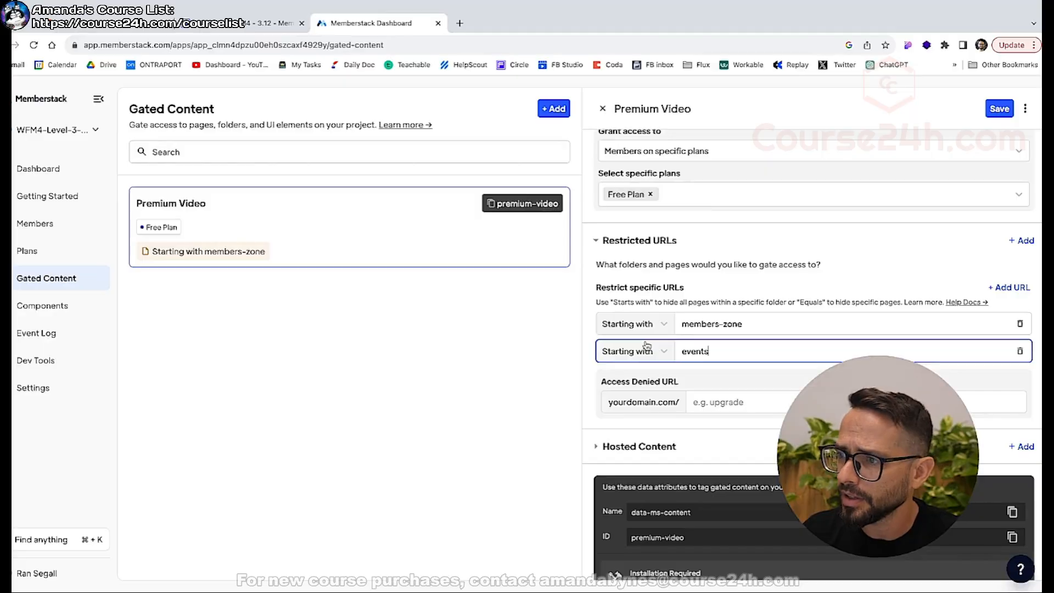
click(1006, 289)
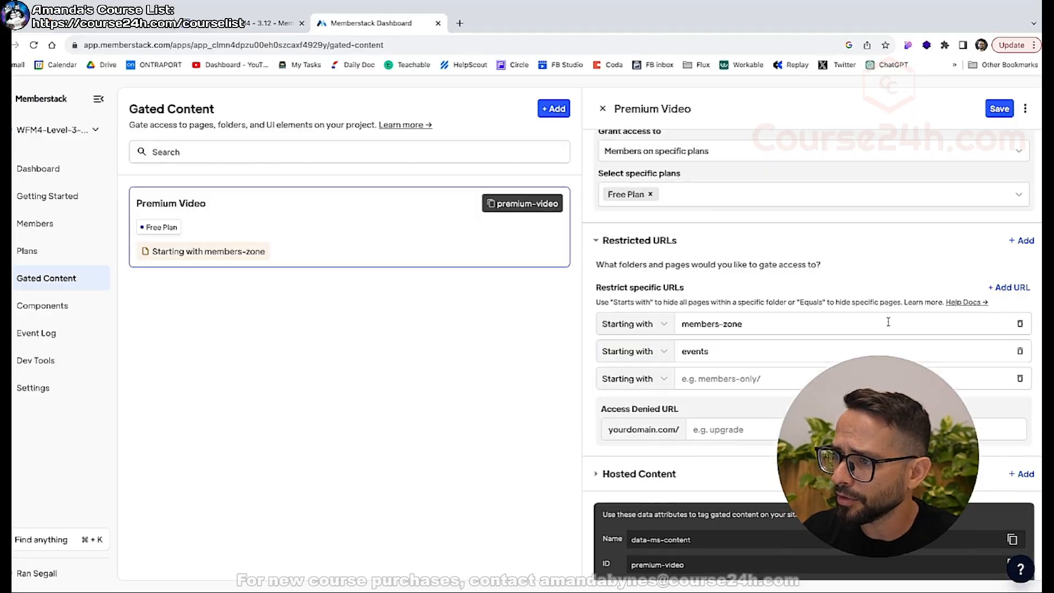
click(723, 376)
text(sports)
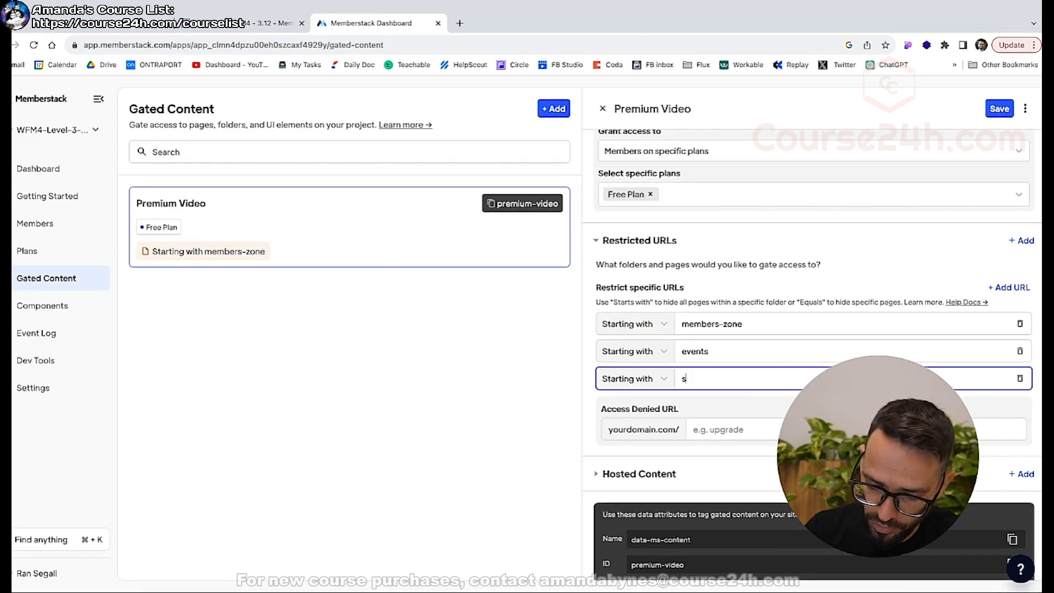
Enter sports as the third "Starting with" restricted URL of the Premium Video gated content.
click(717, 400)
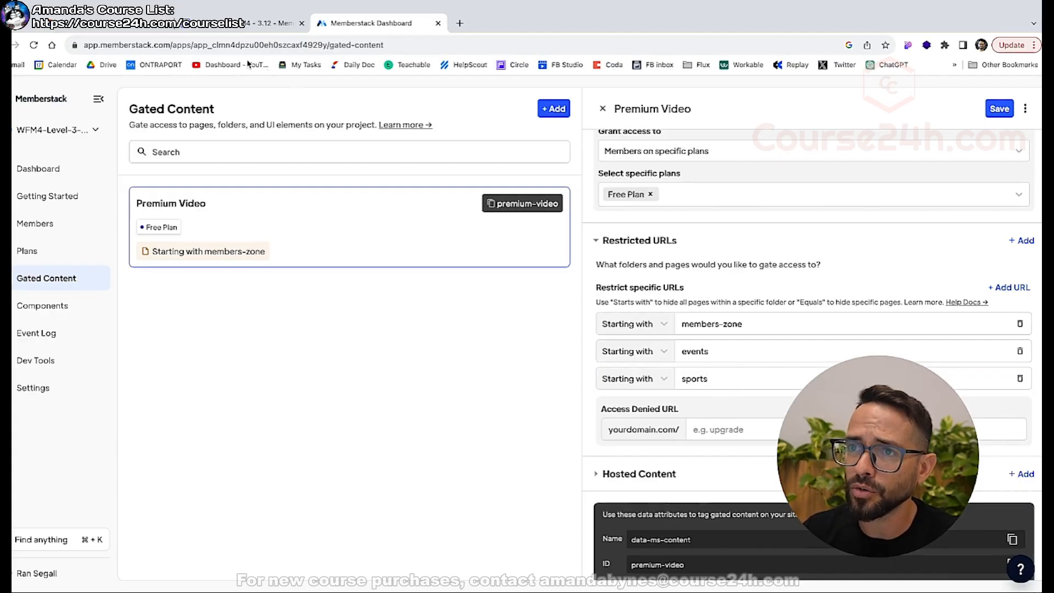
Switch to the Webflow project and duplicate the Sign Up page as a new page named Access Denied.
click(258, 23)
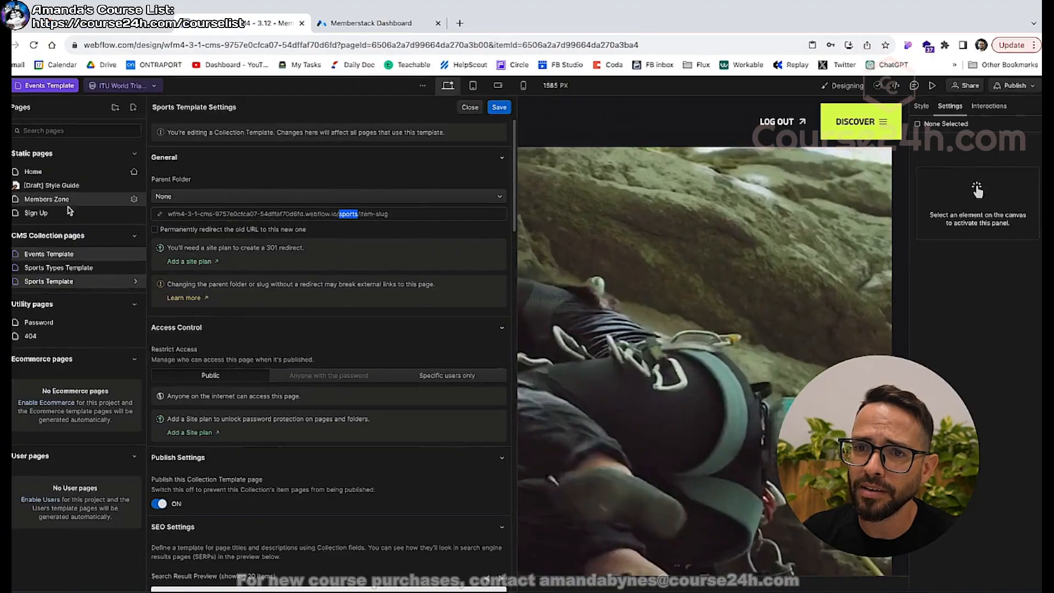
click(88, 214)
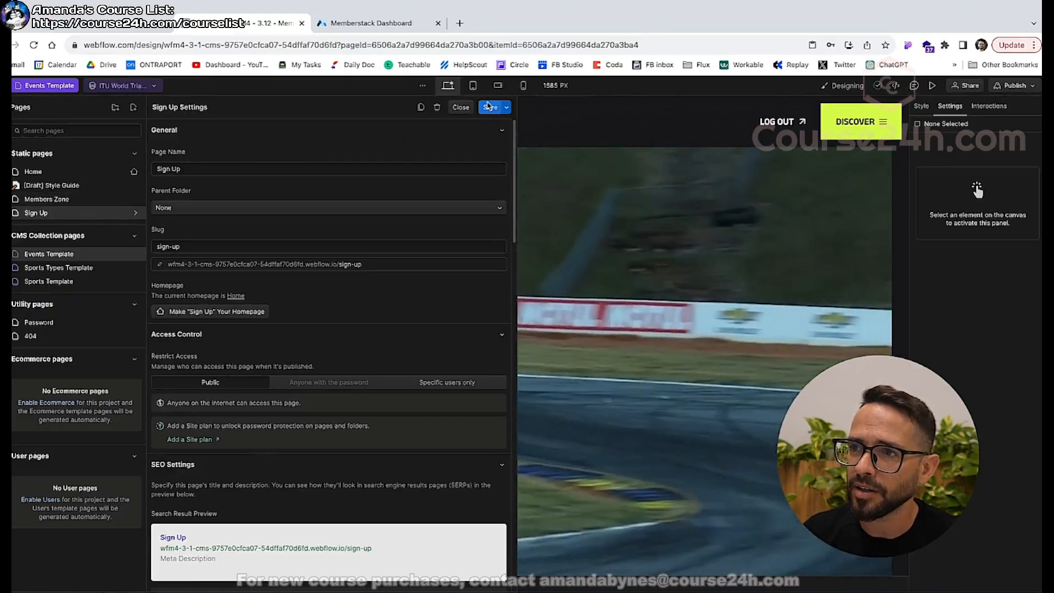
click(420, 107)
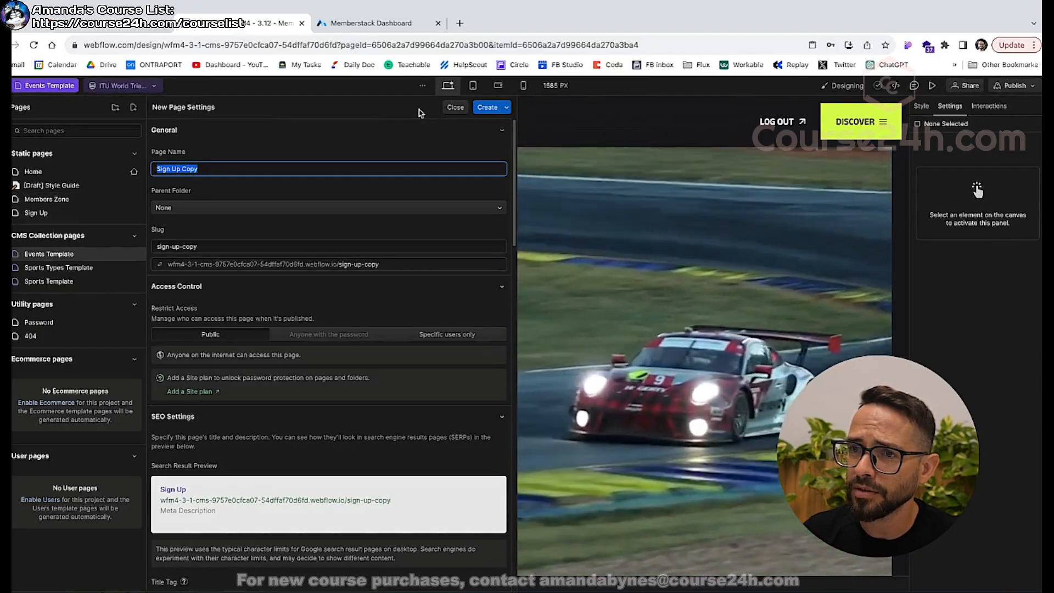
text(Acce)
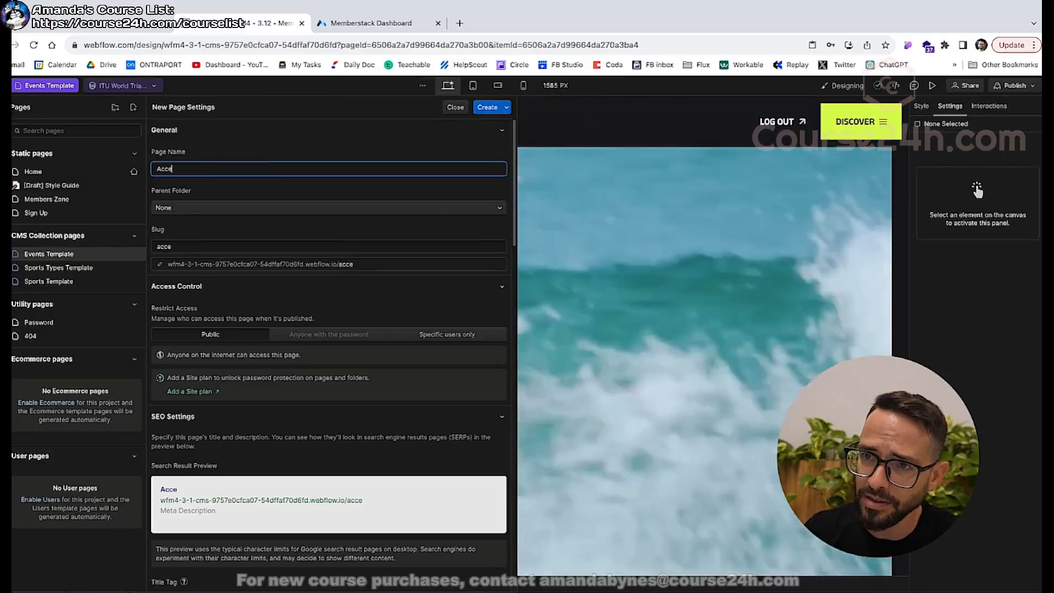
text(ss Denied)
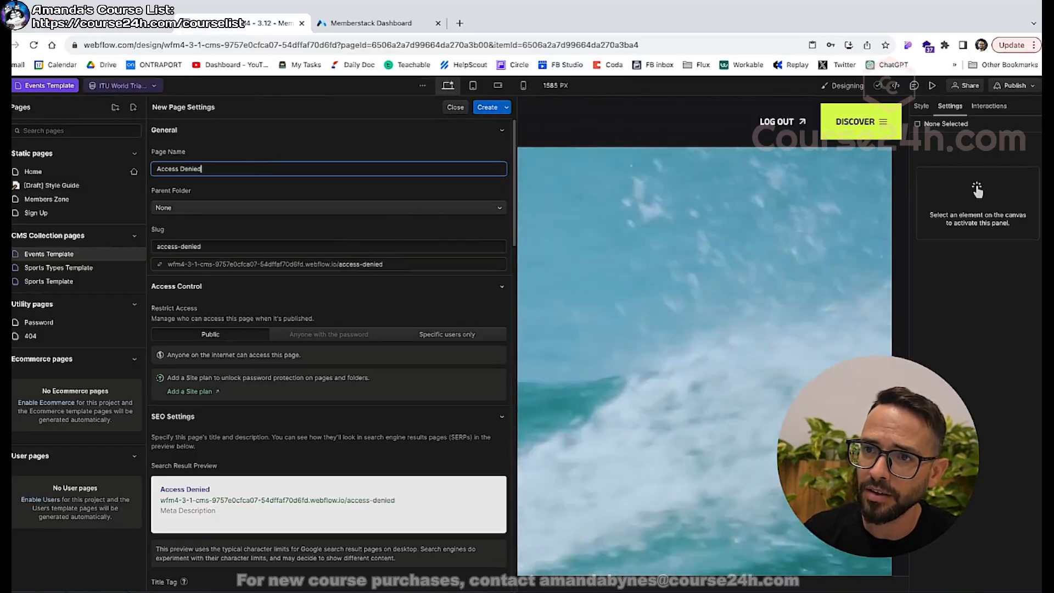
click(494, 106)
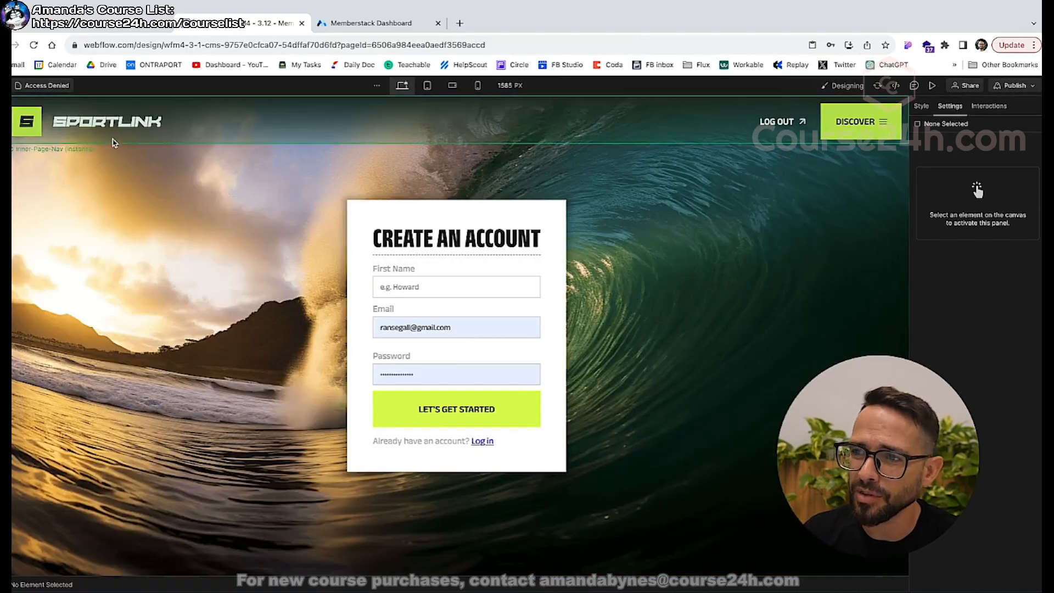
Delete the Form Wrapper with the account sign-up form from the white card on the Access Denied page.
click(416, 307)
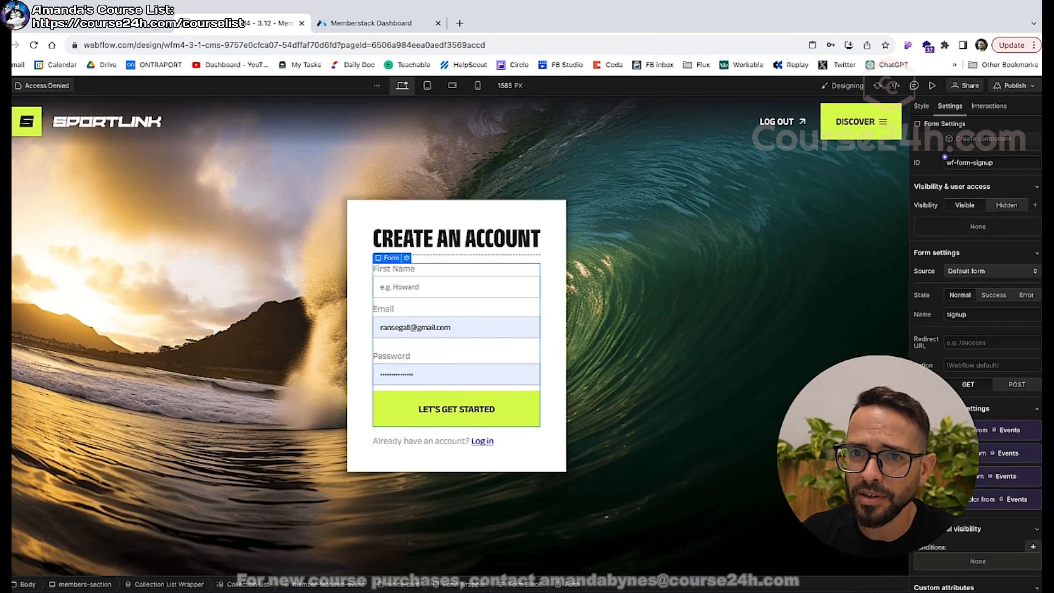
key(z)
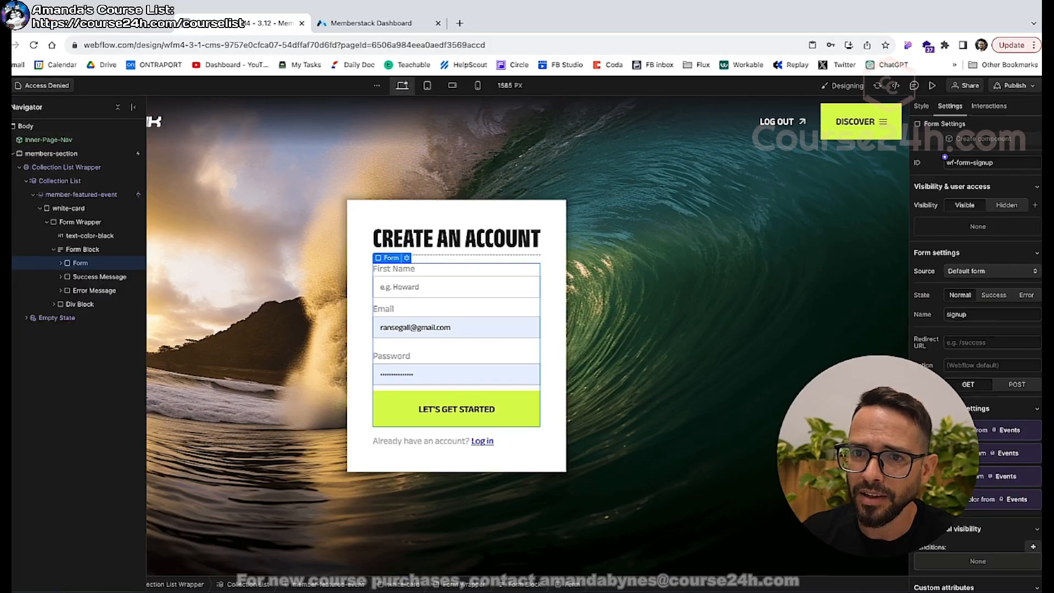
click(72, 222)
key(Delete)
Add a heading inside the empty white-card and change its type to H1.
click(78, 211)
key(ctrl+e)
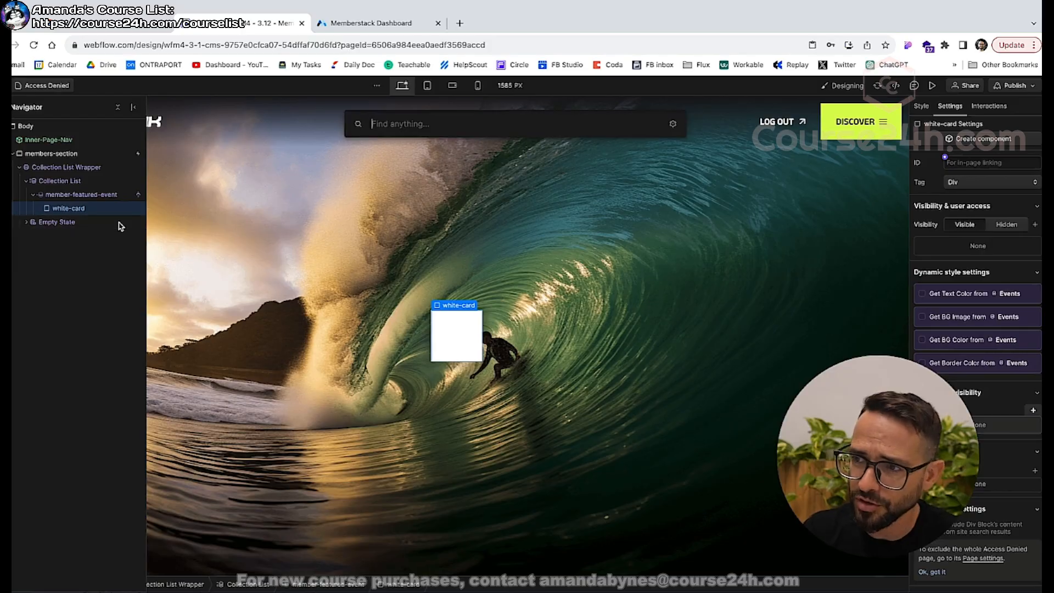
text(h2)
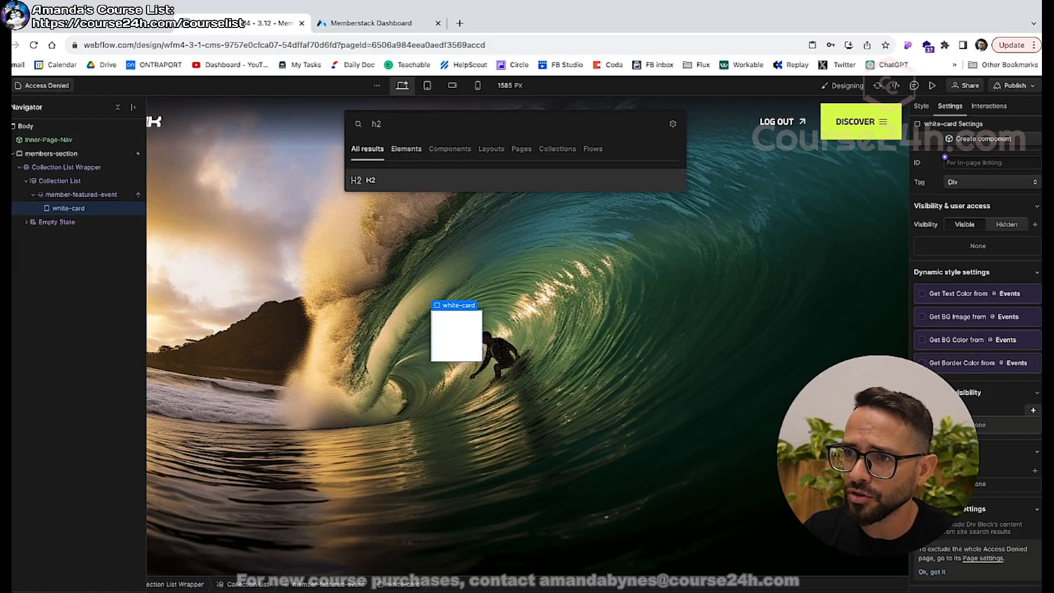
key(Return)
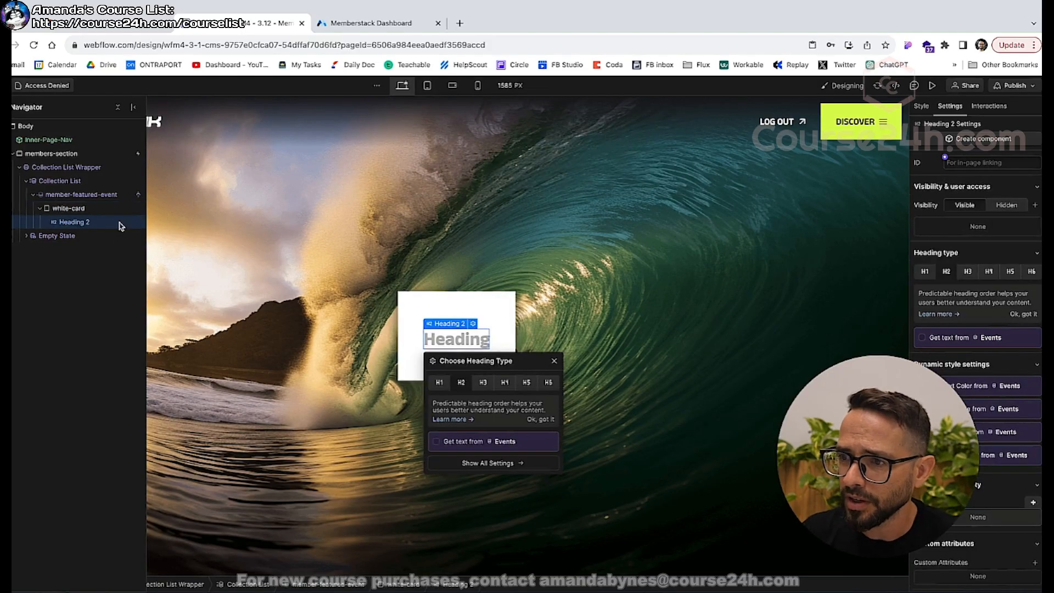
click(442, 340)
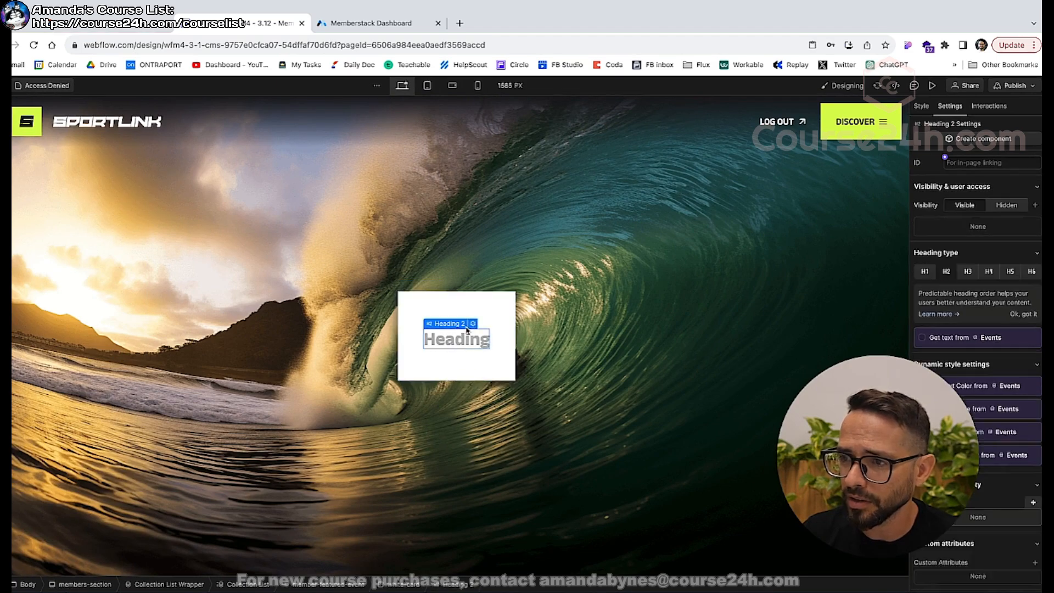
click(473, 324)
click(438, 385)
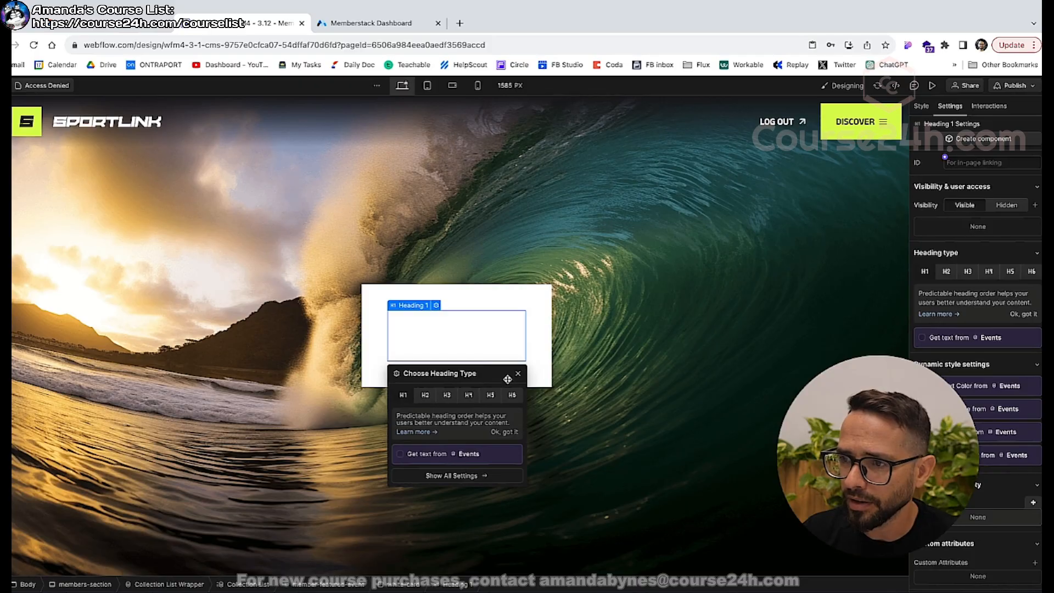
click(463, 349)
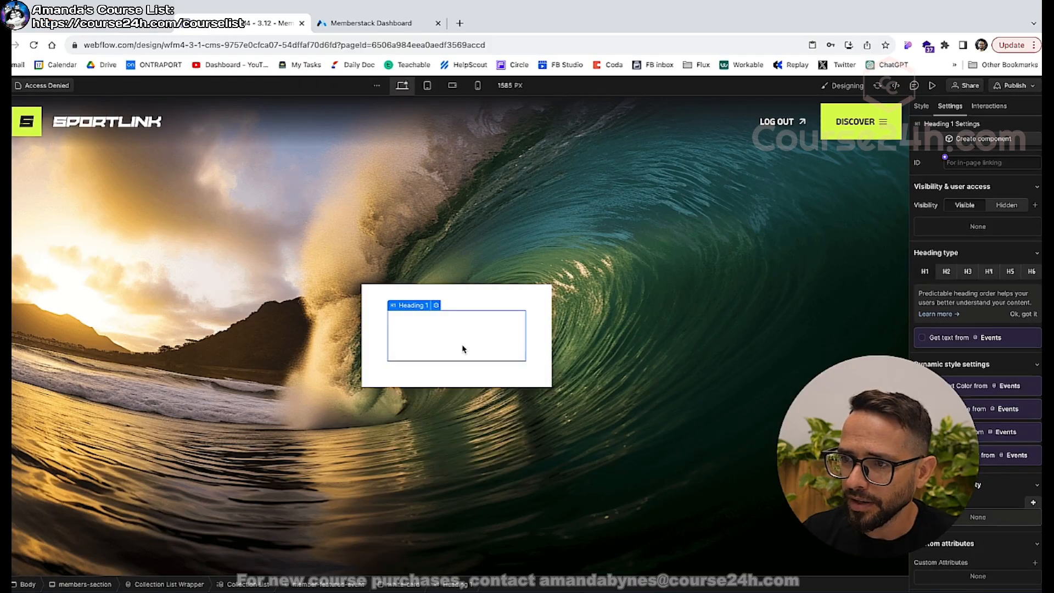
Apply the existing text-color-black class to the new heading.
click(926, 108)
click(960, 176)
text(black)
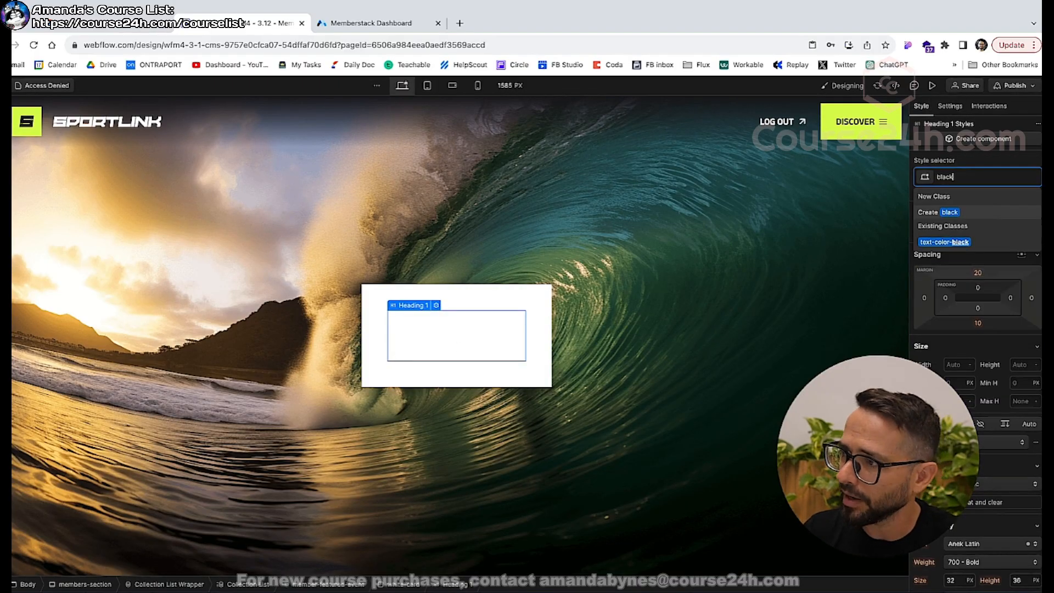
key(Down)
key(Return)
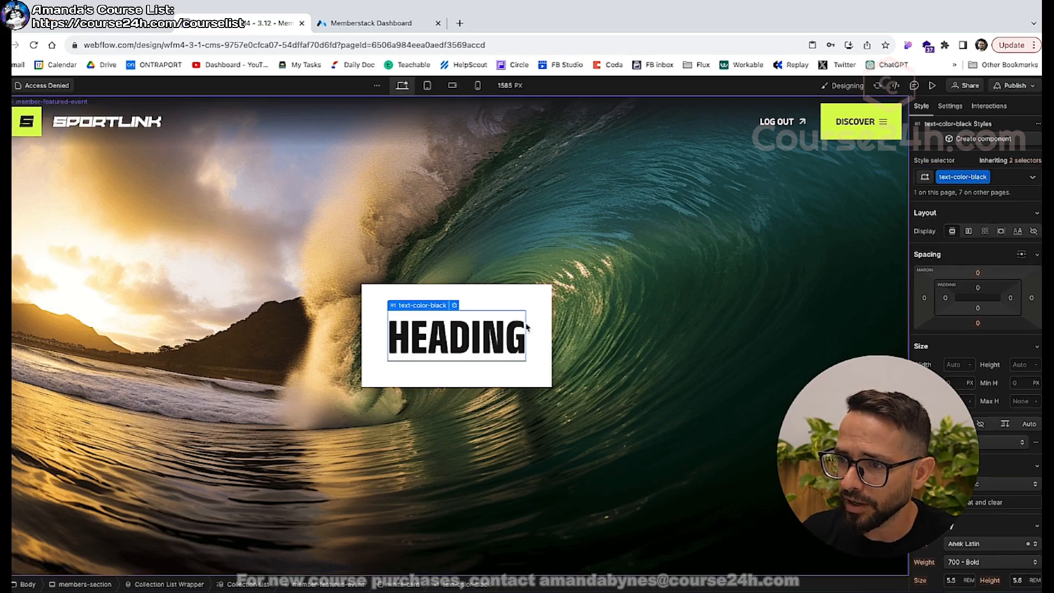
Replace the heading's placeholder text with ACCESS DENIED.
double_click(460, 346)
text(ACCED)
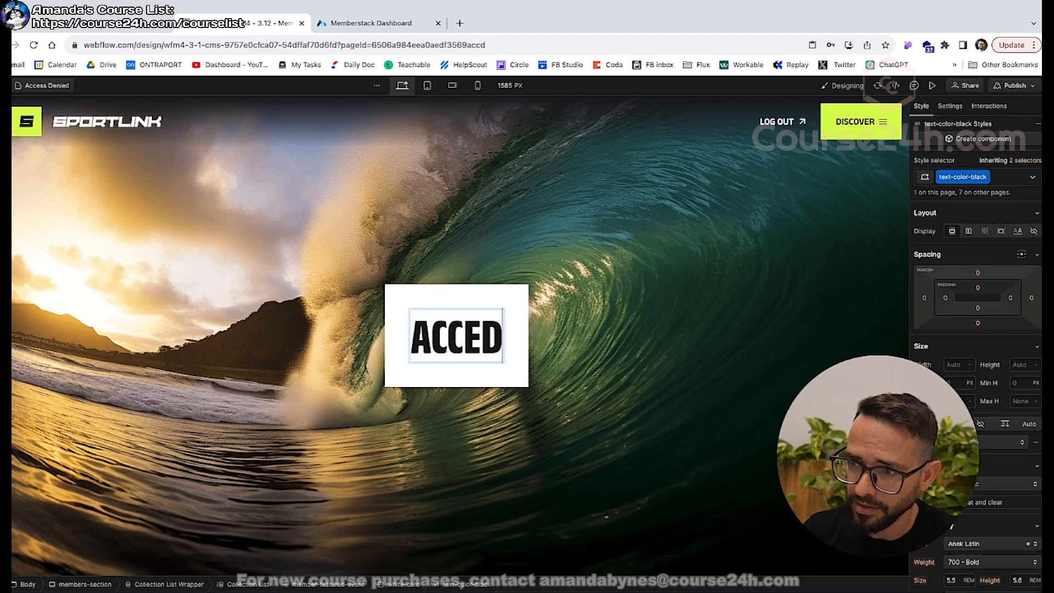
key(BackSpace)
text(SS DE)
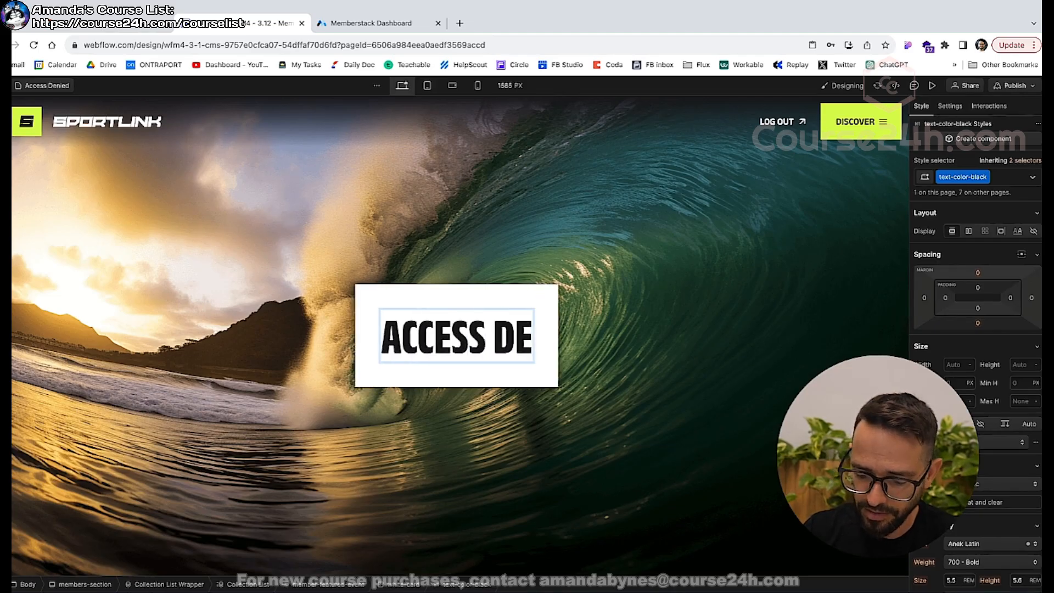
text(NIED)
key(Escape)
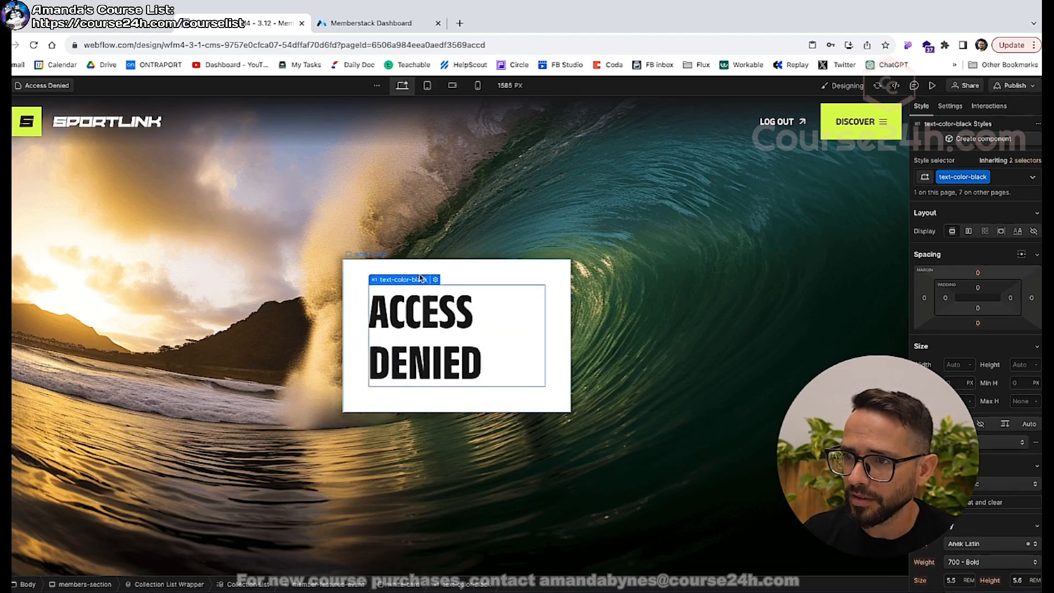
Create the combo class access-denied-text on the ACCESS DENIED heading and center its text.
click(1009, 177)
text(access-denied-text)
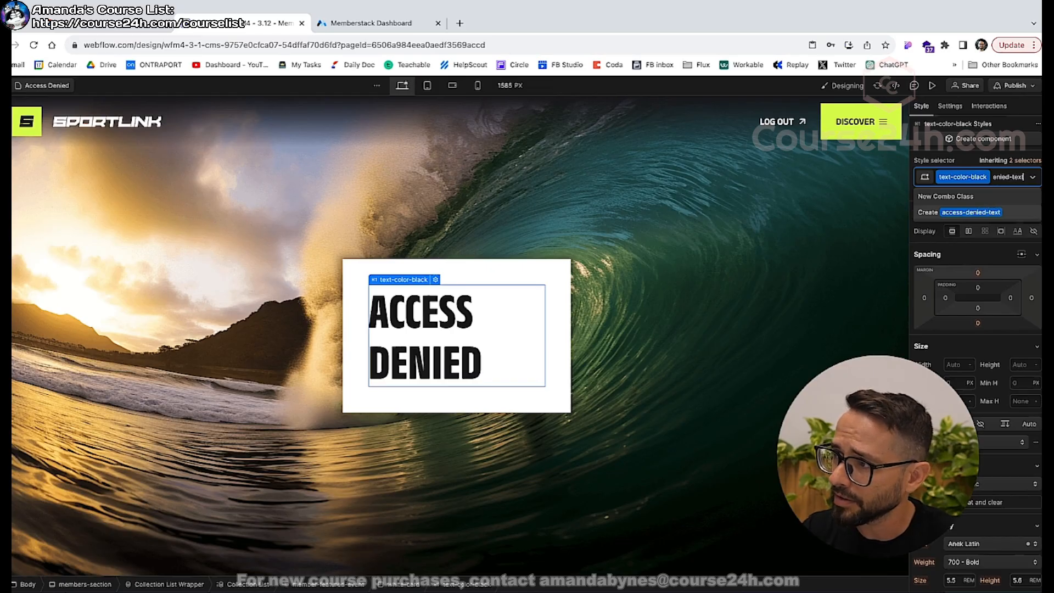
key(Return)
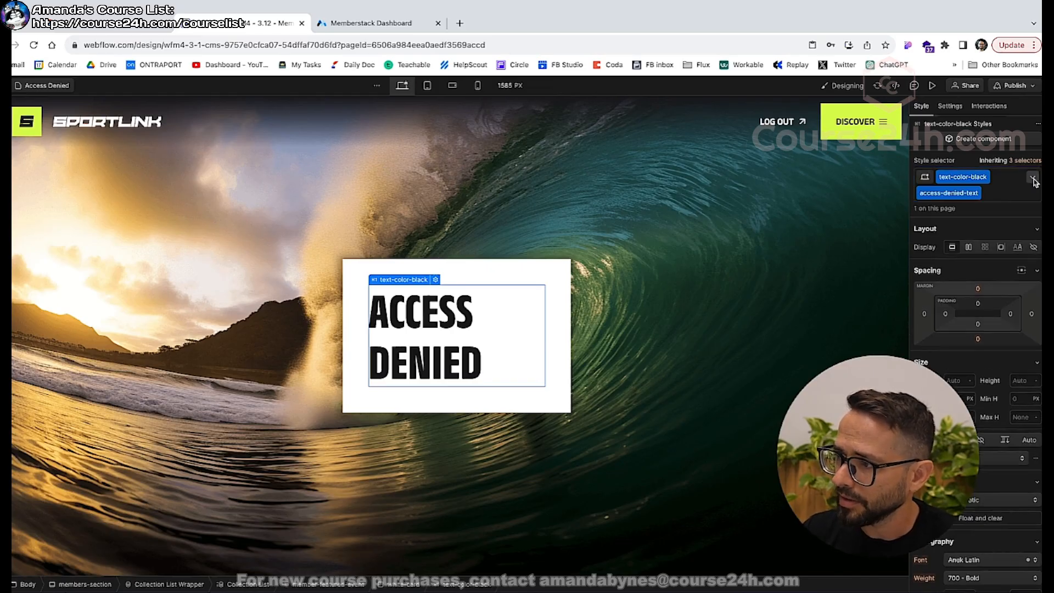
scroll(978, 297, down, 5)
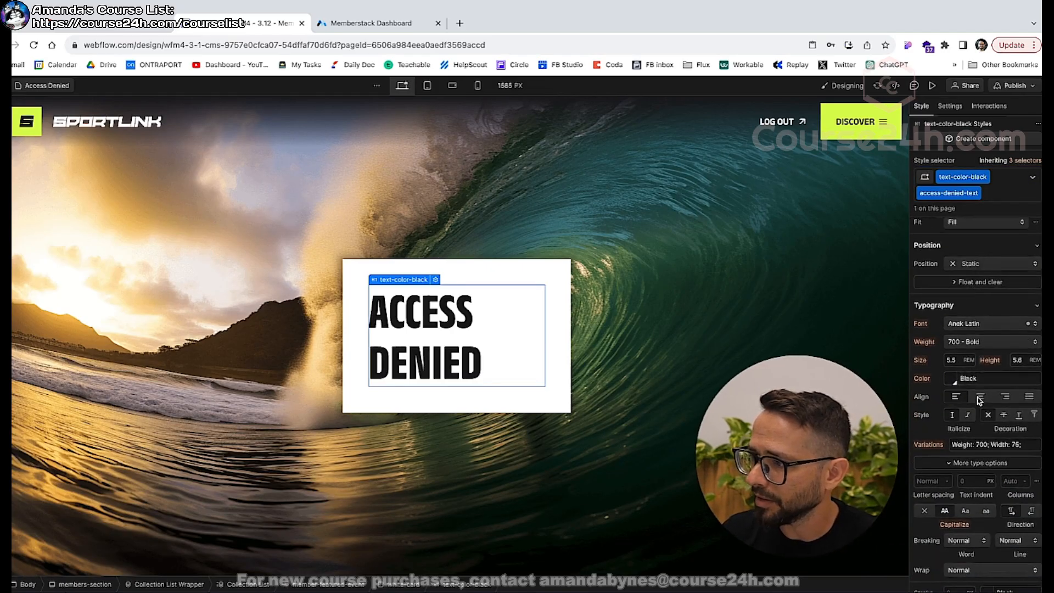
click(979, 399)
Set the ACCESS DENIED heading's background color to pure red.
scroll(972, 404, down, 5)
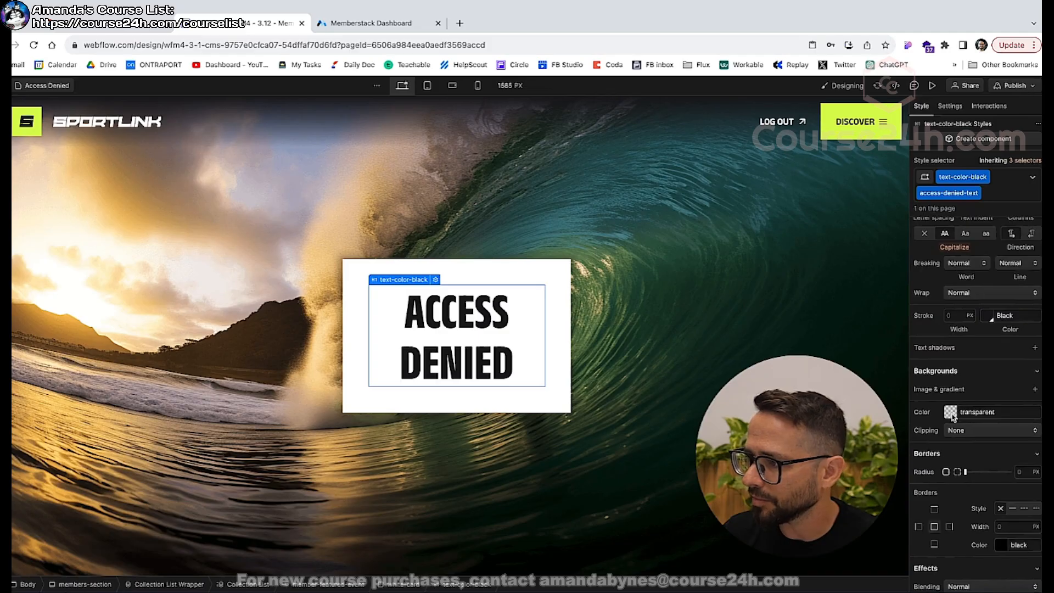
click(951, 413)
drag(992, 473, 1040, 424)
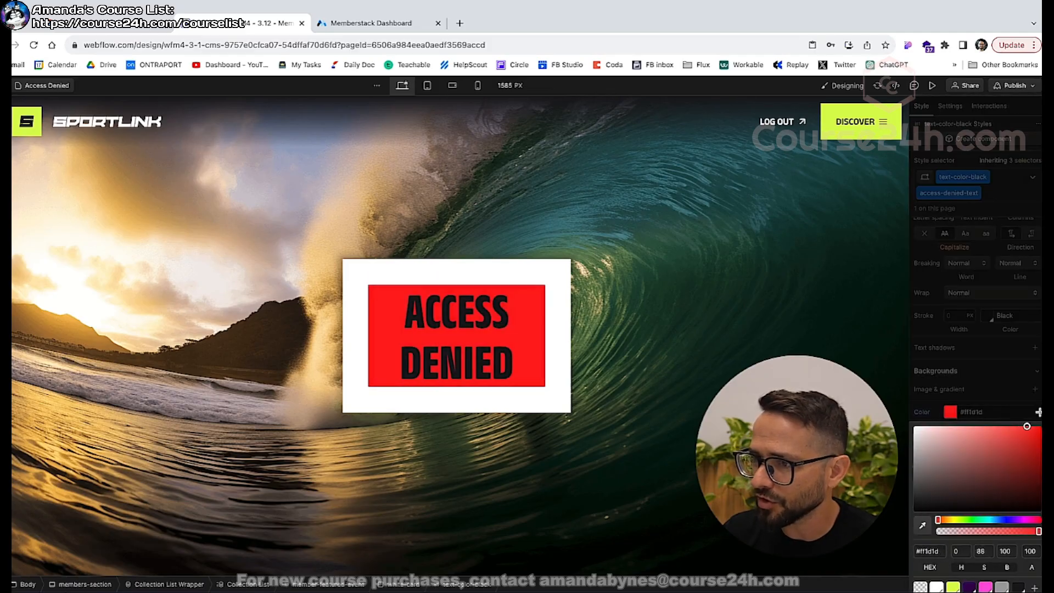
click(992, 401)
Change the ACCESS DENIED heading's text color to white.
scroll(936, 434, up, 8)
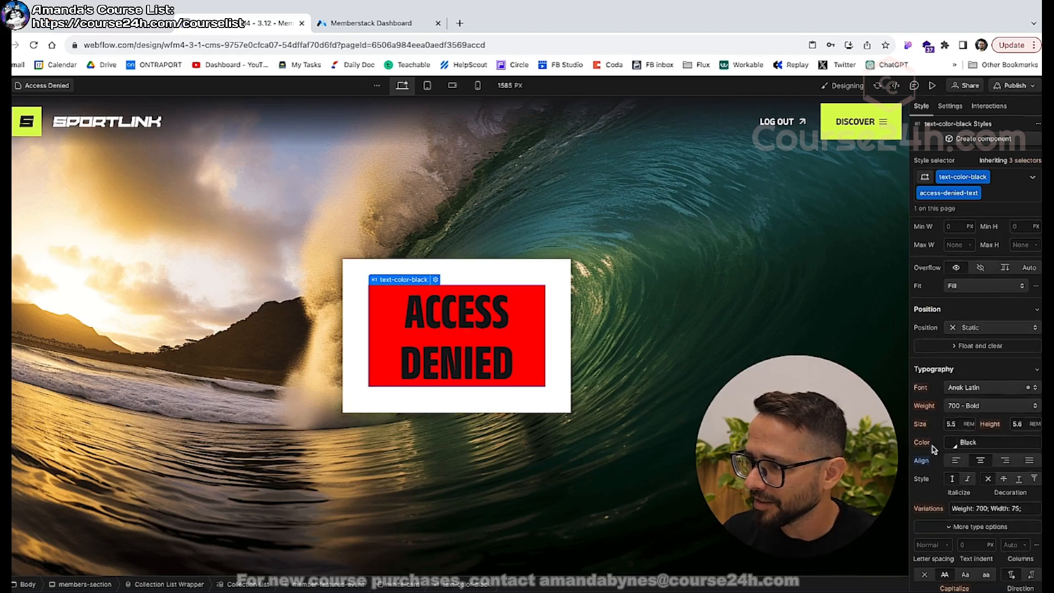
click(950, 443)
click(937, 397)
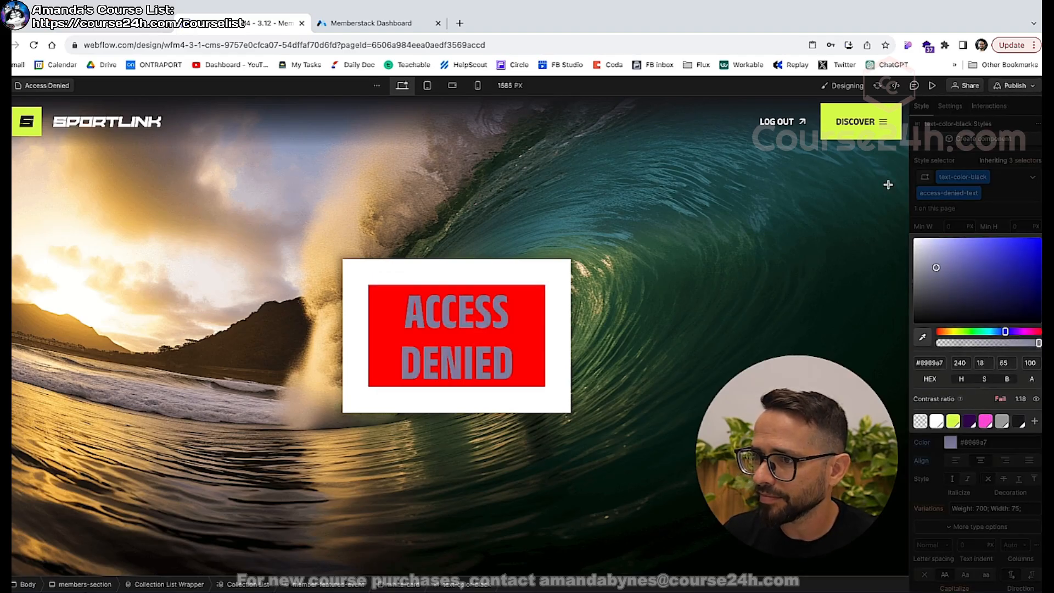
click(799, 280)
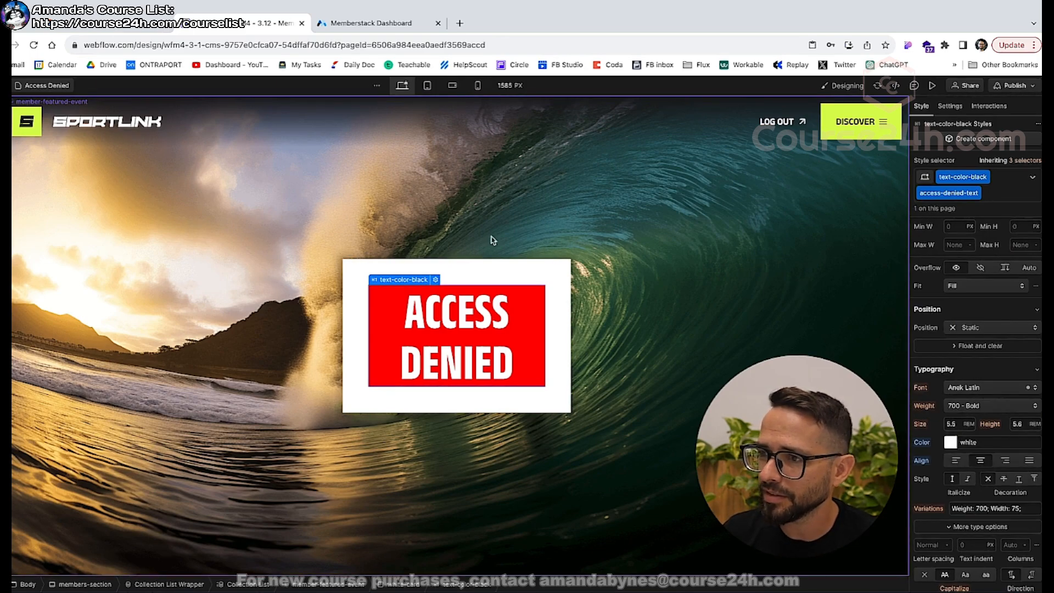
click(143, 295)
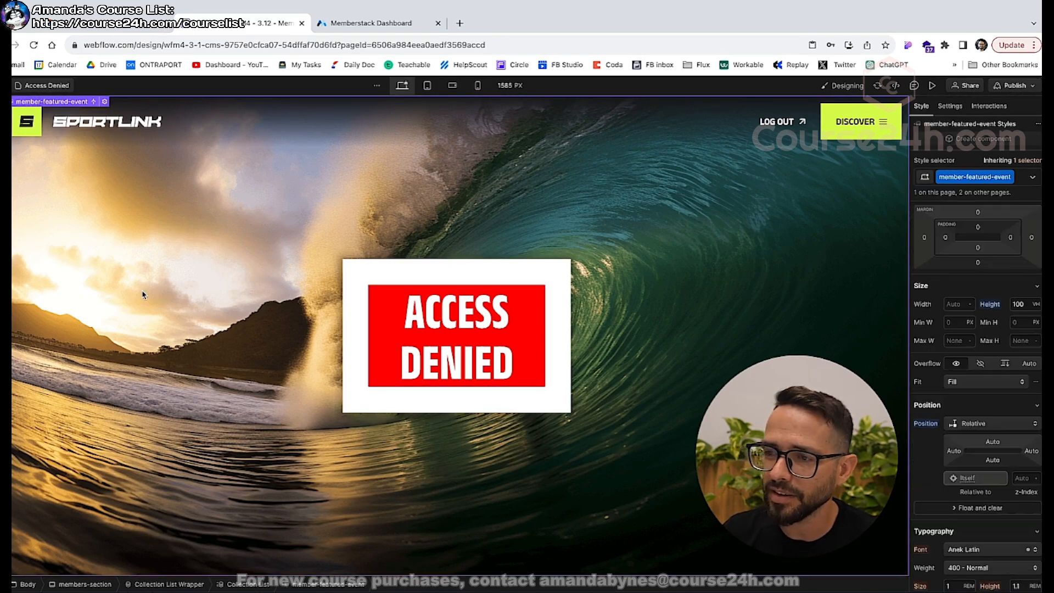
Set the ACCESS DENIED heading's line height to 4.1 rem and its top and bottom padding to 21 px.
click(438, 332)
scroll(988, 384, down, 5)
click(1018, 389)
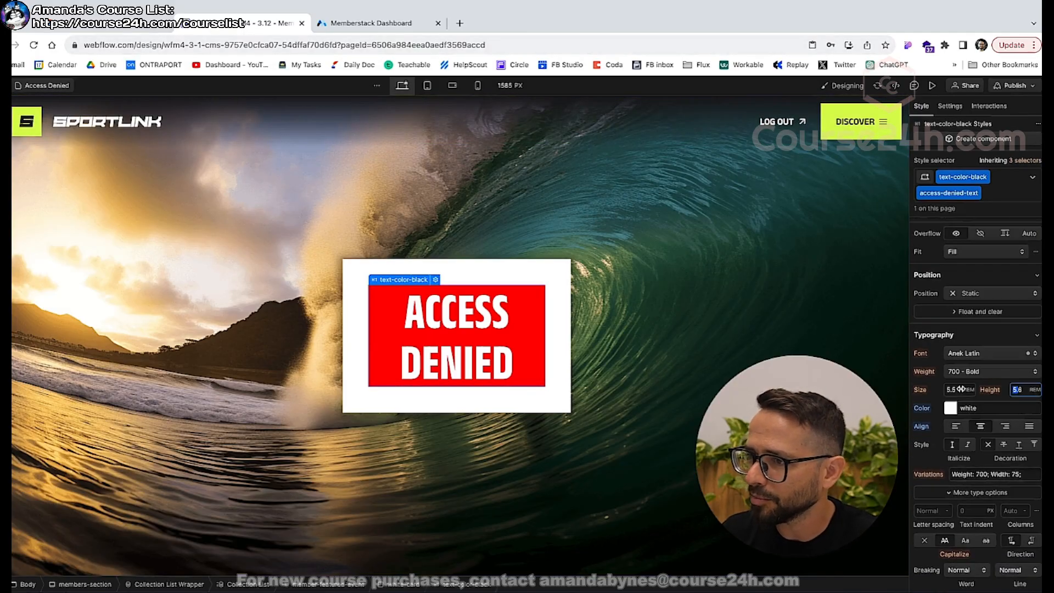
text(4.1)
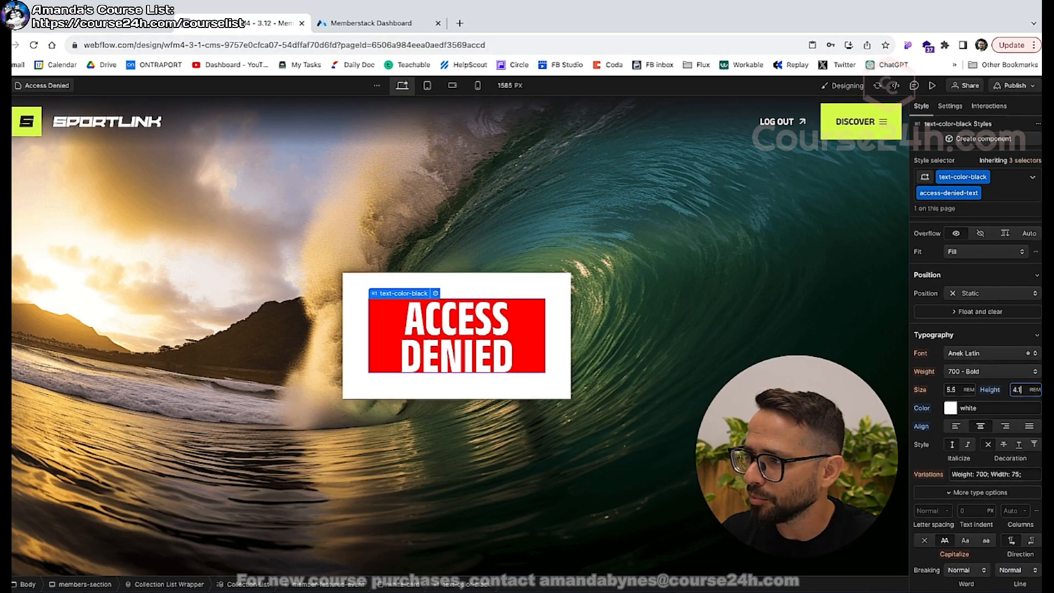
scroll(988, 357, up, 4)
drag(986, 326, 984, 301)
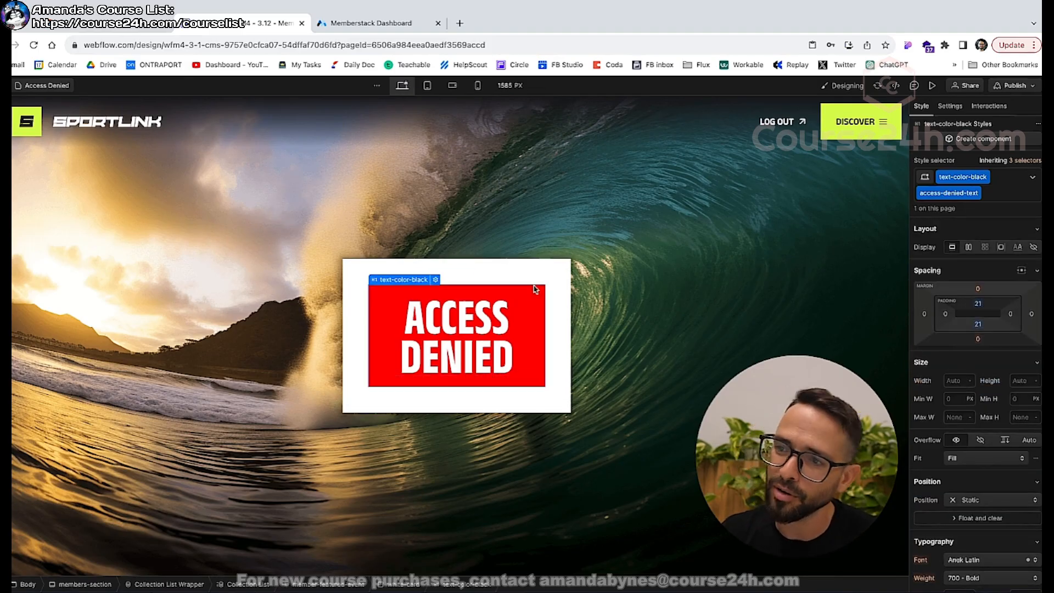
click(201, 290)
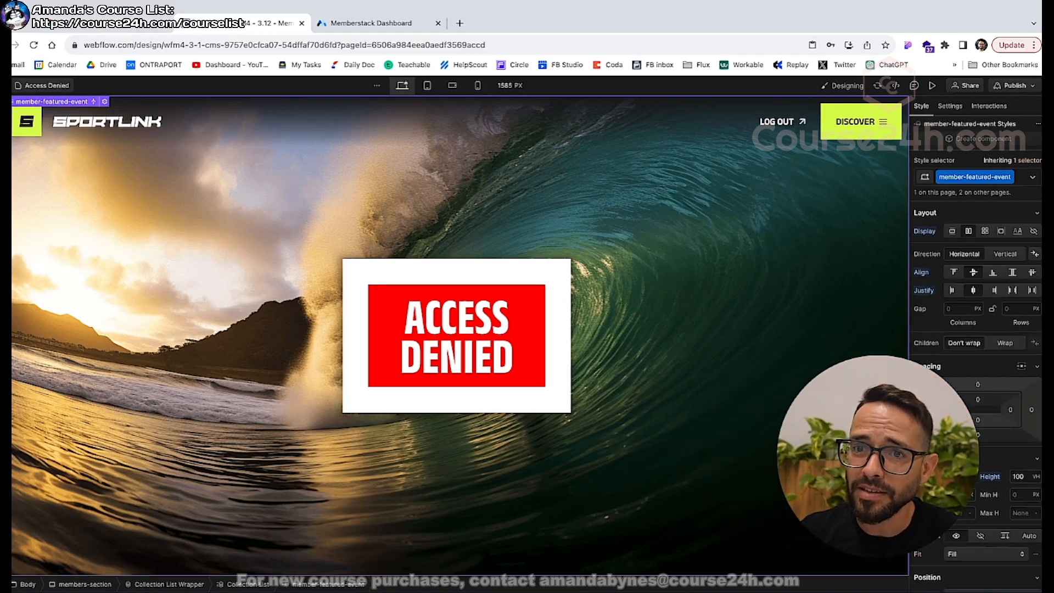
Copy the slug access-denied from the Access Denied page's settings.
key(z)
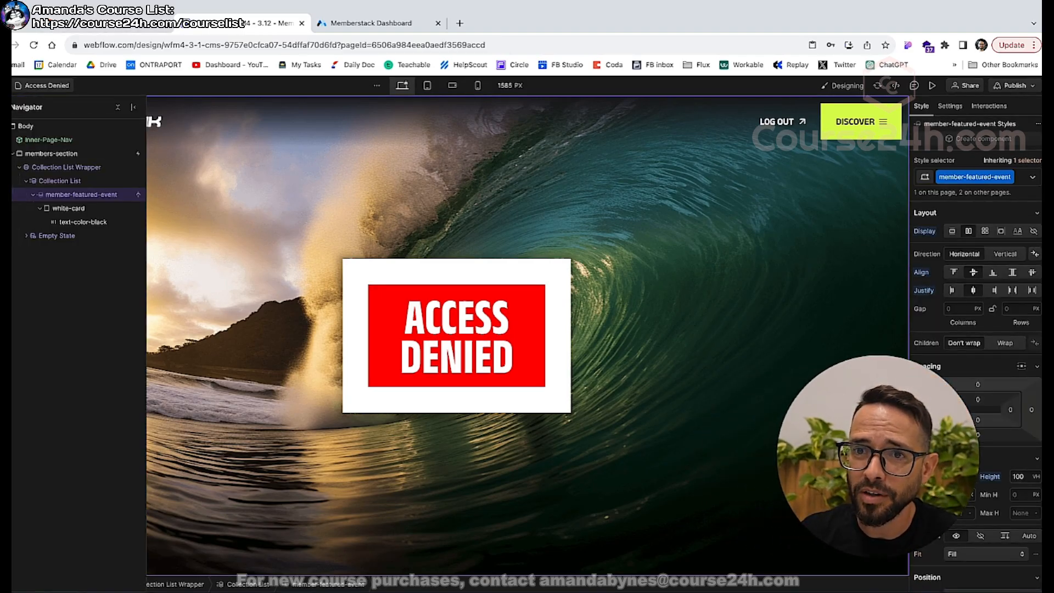
key(z)
key(p)
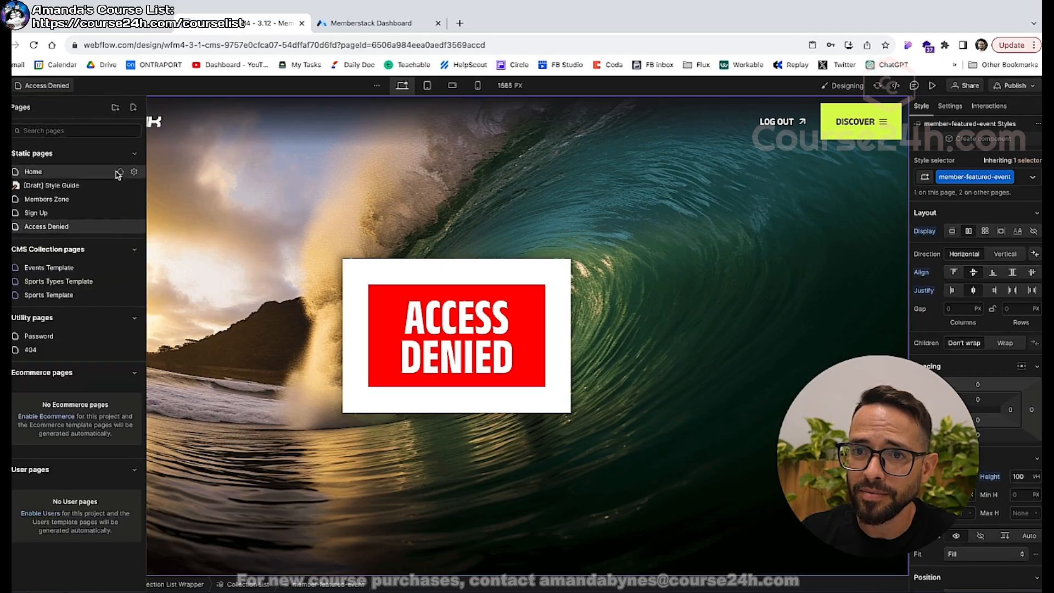
click(137, 229)
drag(224, 245, 146, 243)
key(ctrl+c)
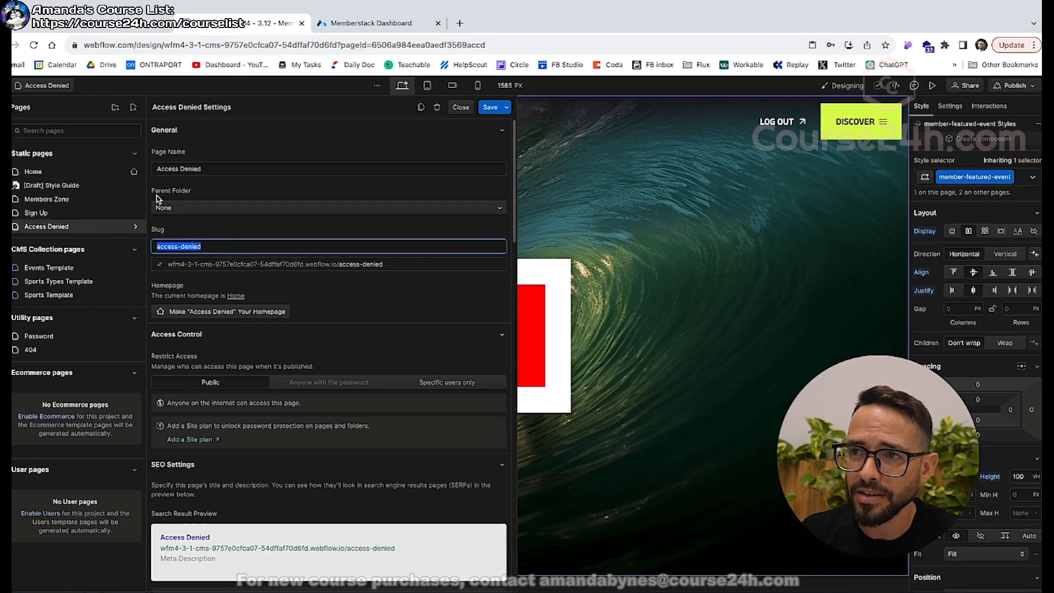
Switch to Memberstack, set the Premium Video gated content's Access Denied URL to access-denied, and save it.
click(345, 23)
click(714, 429)
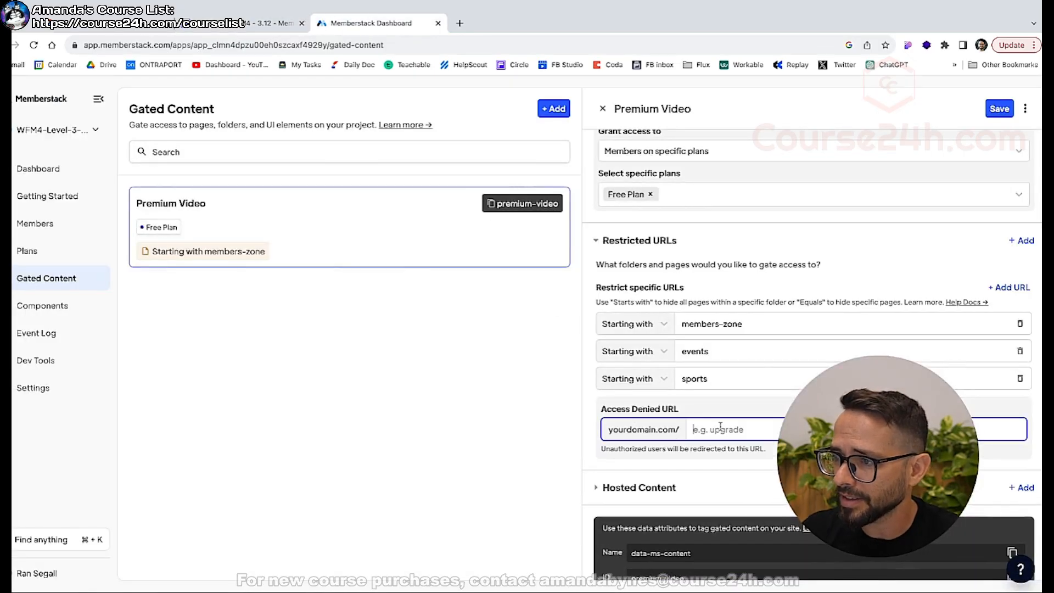
key(ctrl+v)
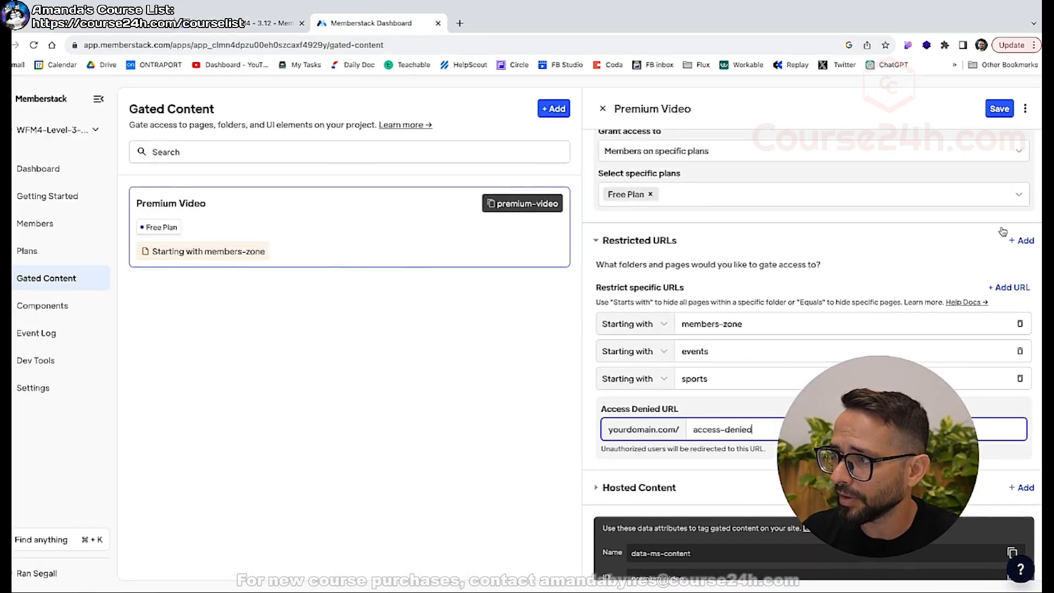
click(999, 109)
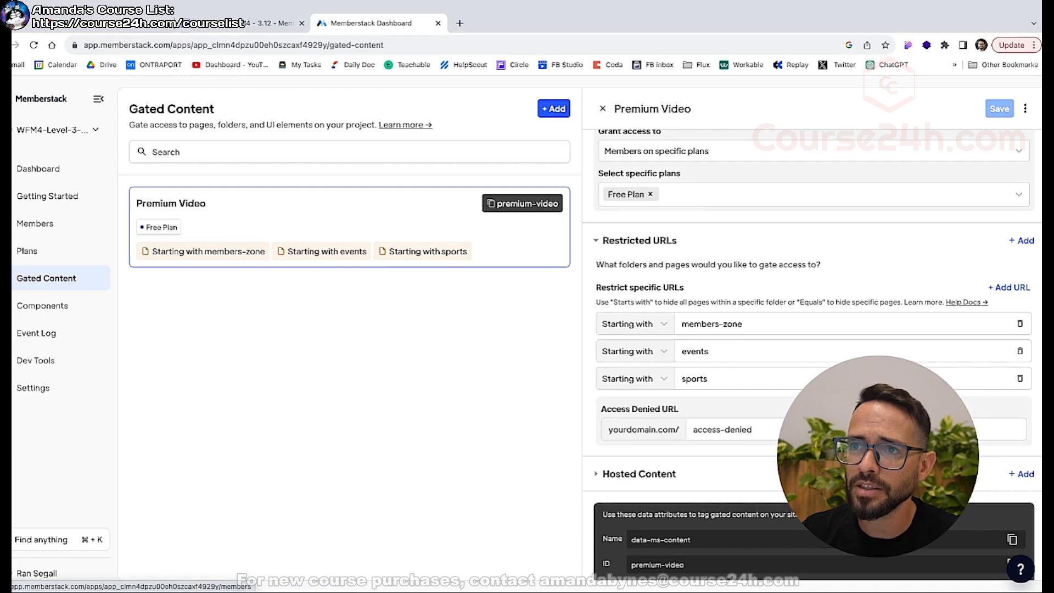
Switch back to Webflow, open the Home page, and publish the site to the staging domain.
click(253, 23)
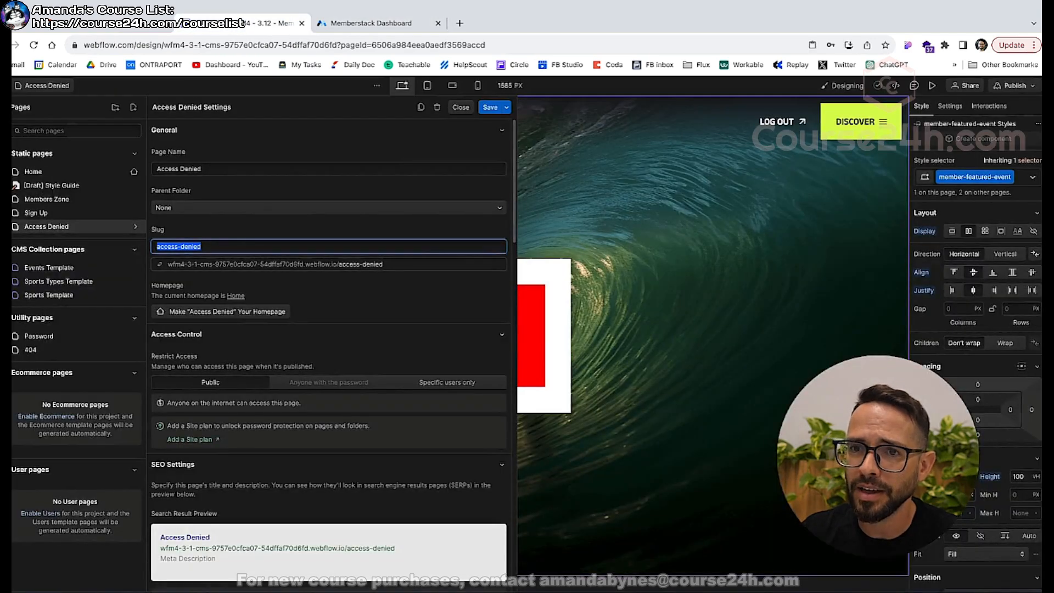
key(Escape)
click(5, 149)
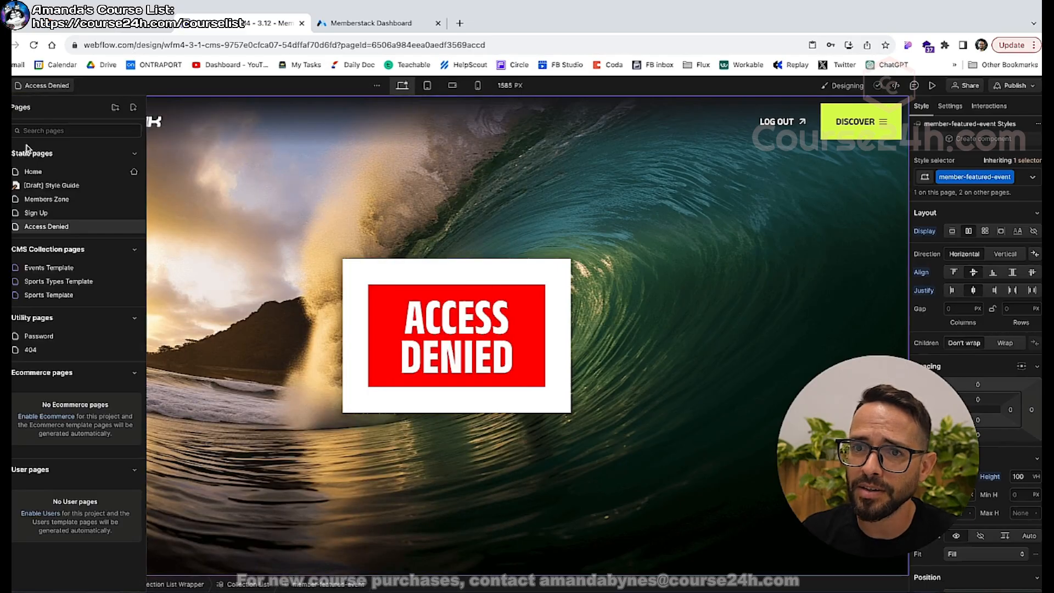
click(33, 172)
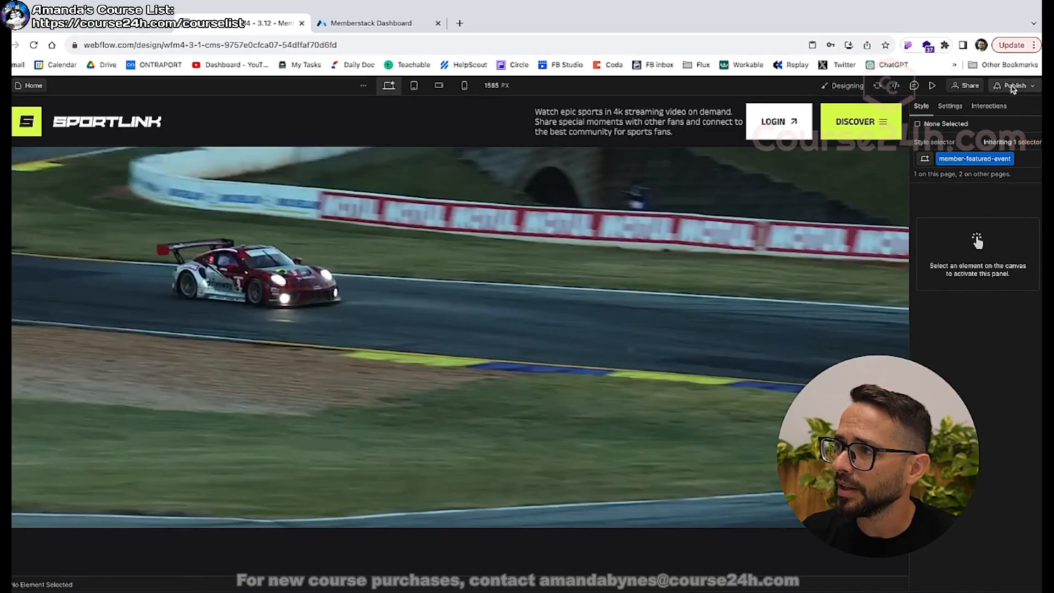
click(1014, 87)
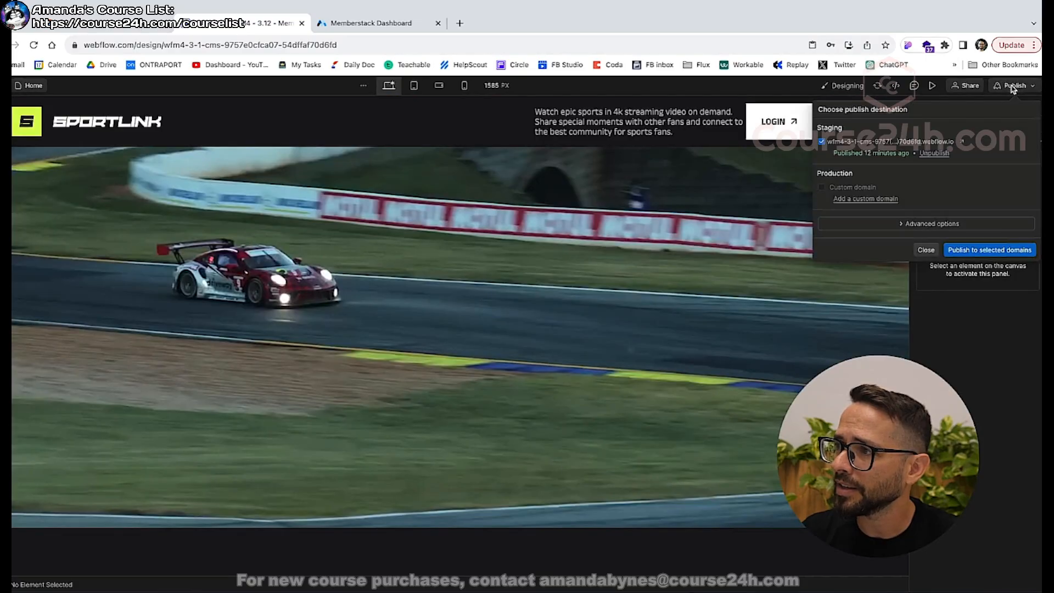
click(969, 249)
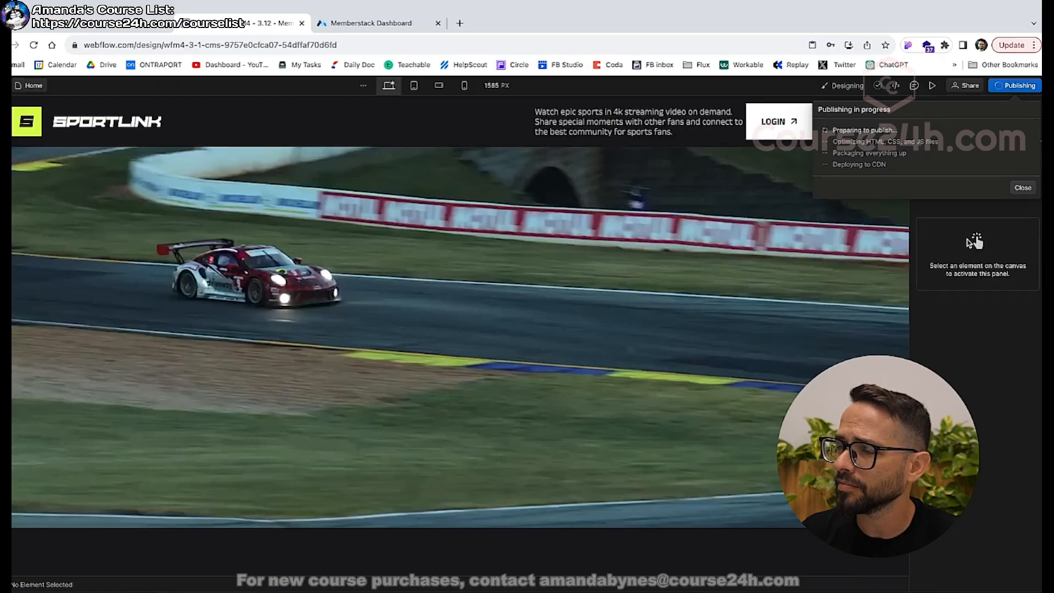
Open the published staging site and examine the home page's Recent Events, Members Only and Calendar of Events sections.
click(928, 131)
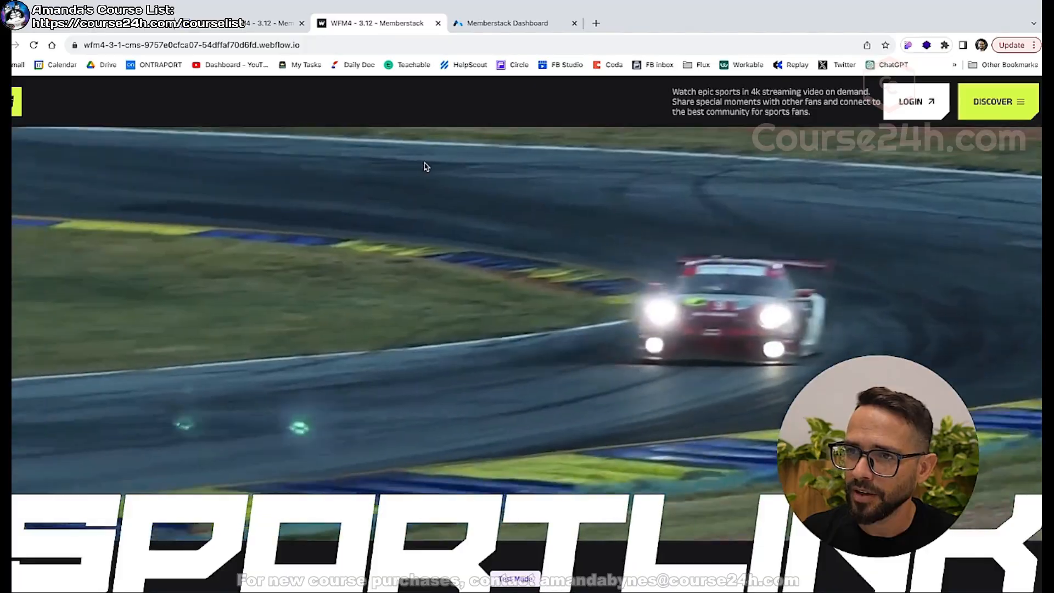
scroll(426, 167, down, 5)
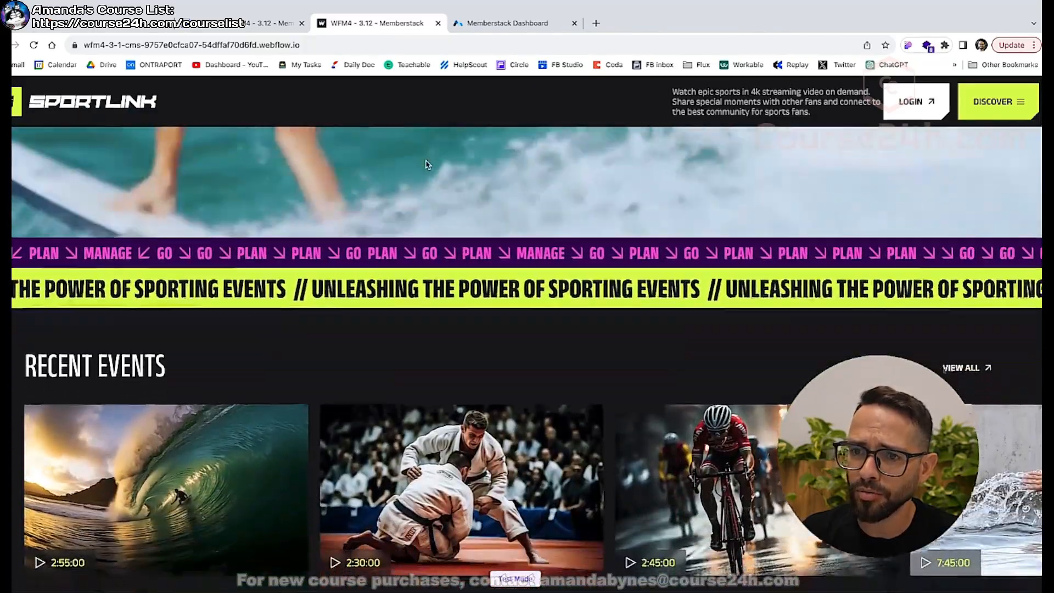
scroll(427, 166, down, 2)
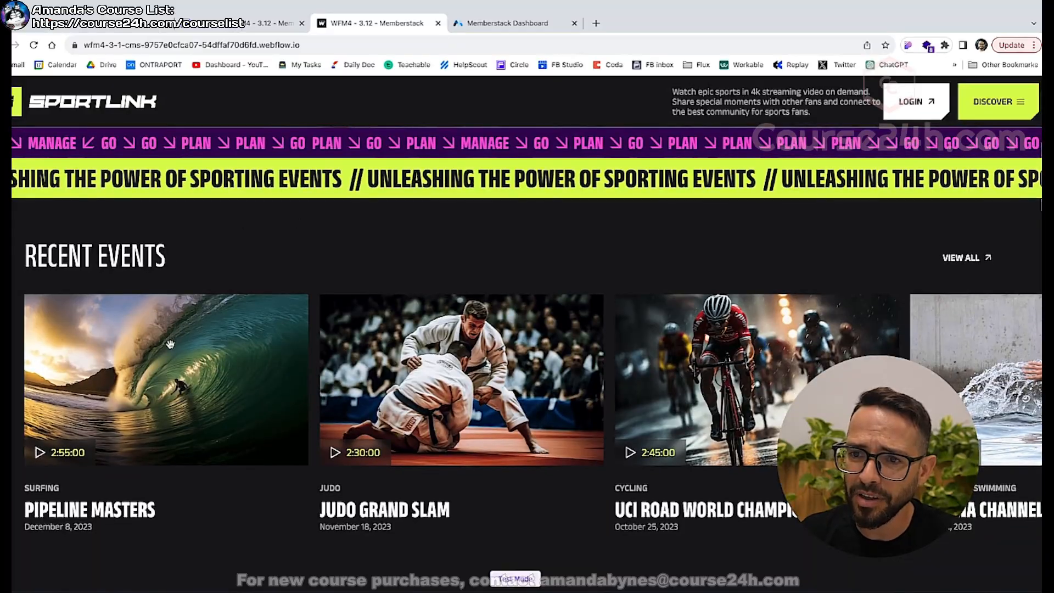
scroll(170, 344, down, 1)
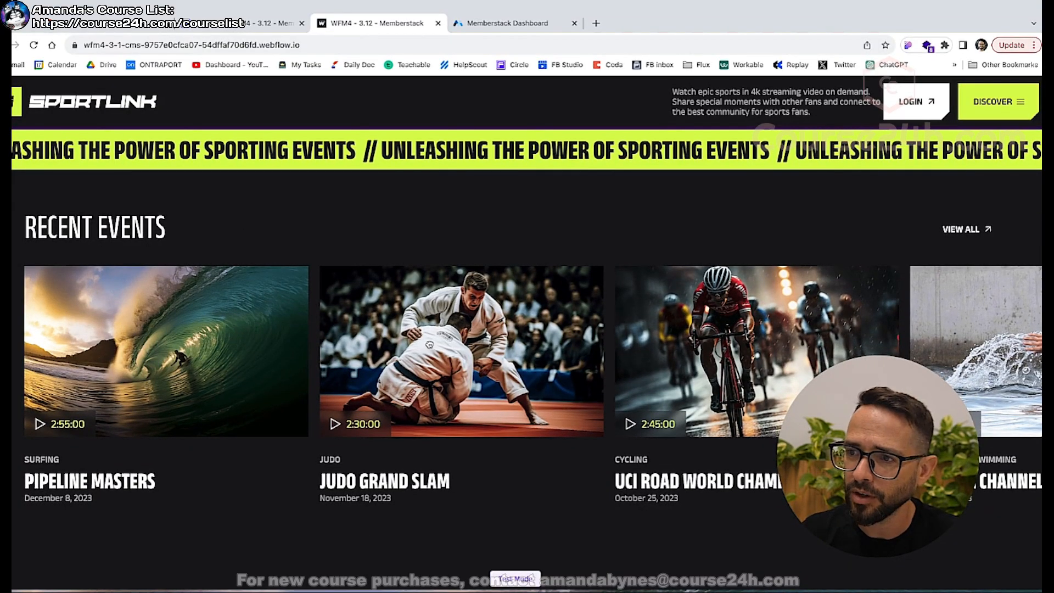
mouse_move(429, 344)
mouse_down()
mouse_move(247, 324)
mouse_move(417, 330)
mouse_up()
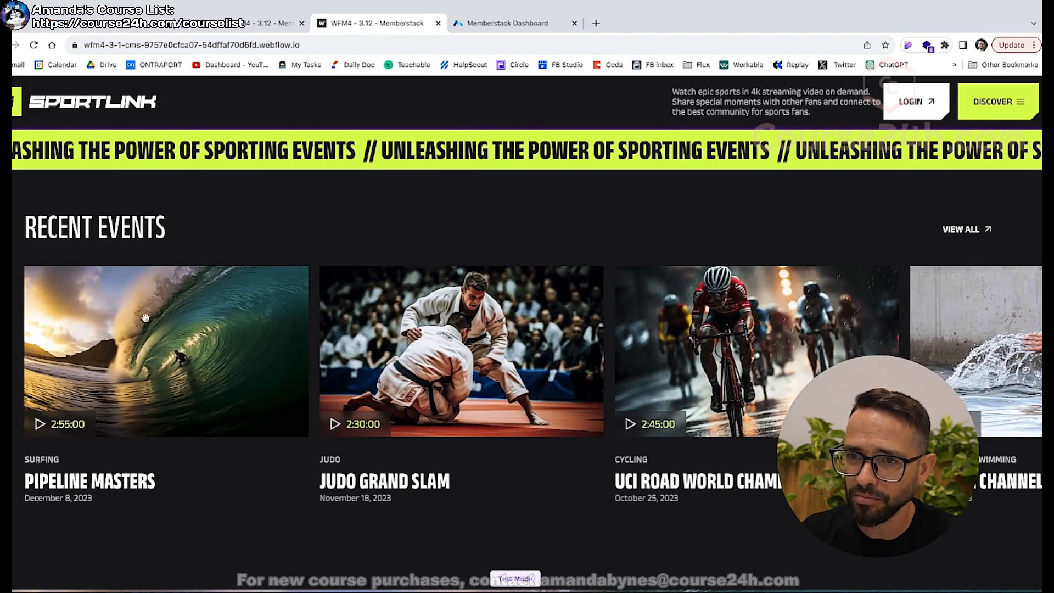
scroll(193, 343, down, 6)
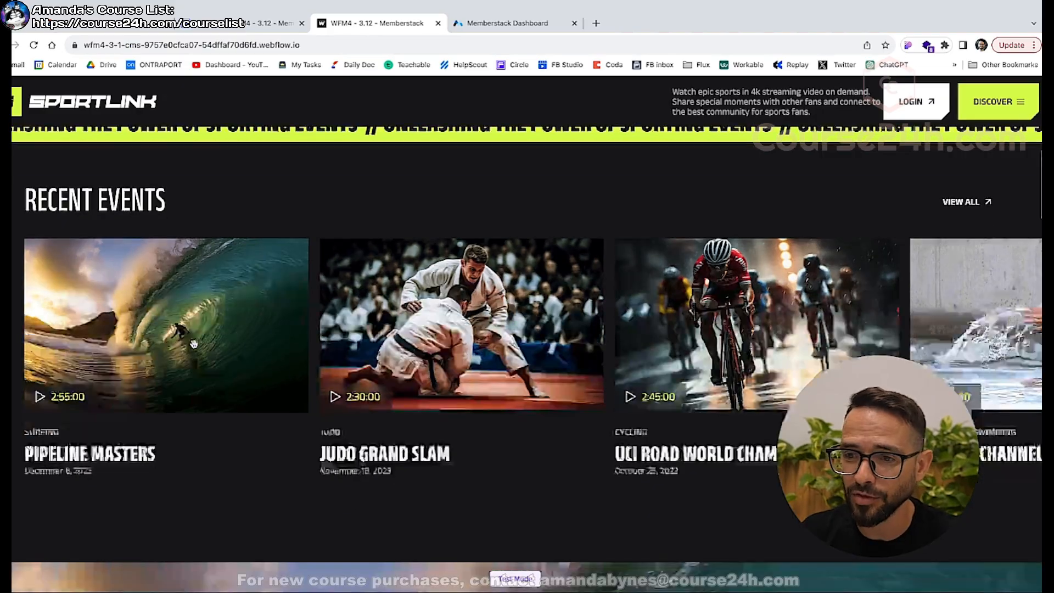
scroll(193, 347, down, 2)
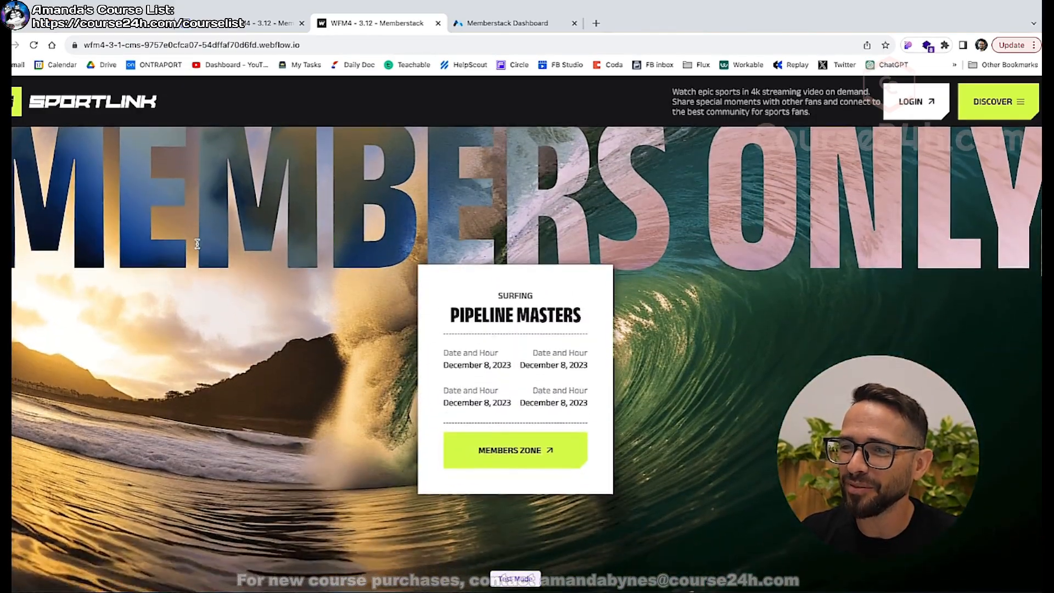
scroll(196, 240, up, 4)
scroll(197, 233, down, 4)
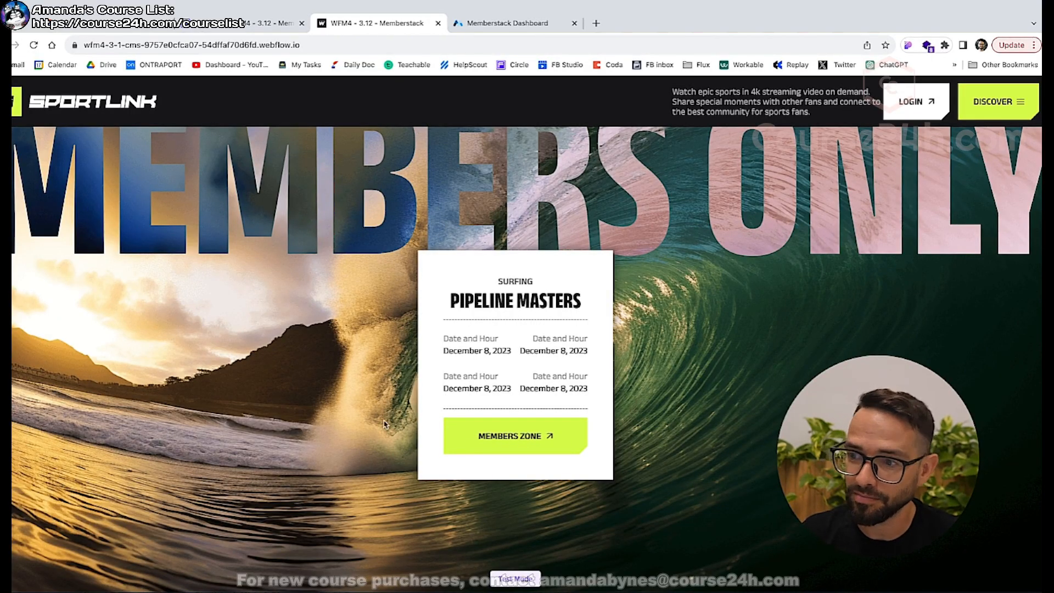
scroll(268, 324, down, 10)
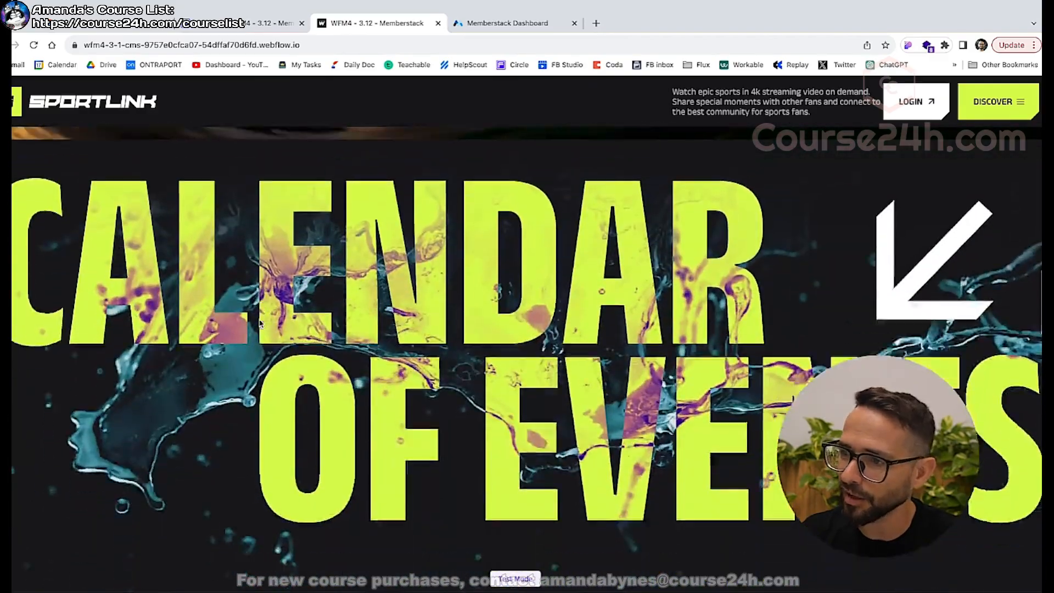
scroll(261, 323, up, 2)
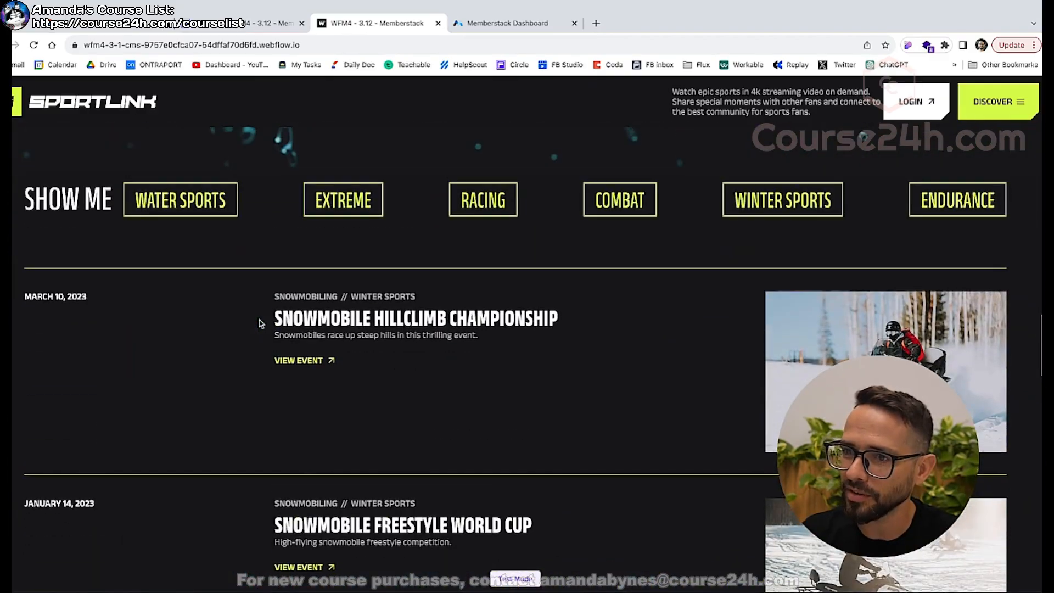
Test the gating by opening the Snowmobile Hillclimb Championship event from the calendar, then go back and return to the Webflow Designer.
click(302, 363)
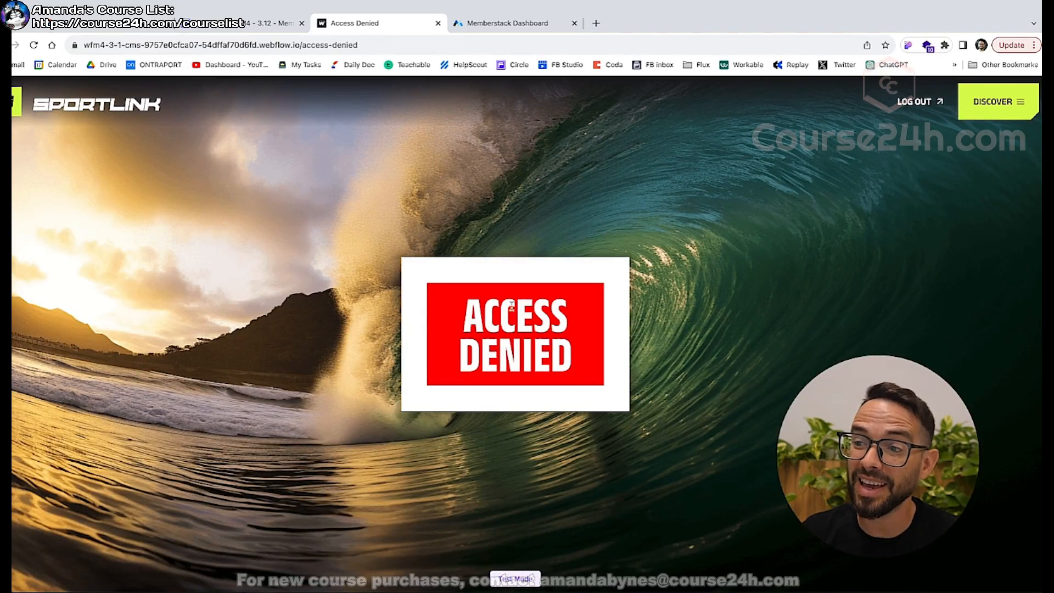
key(super+Left)
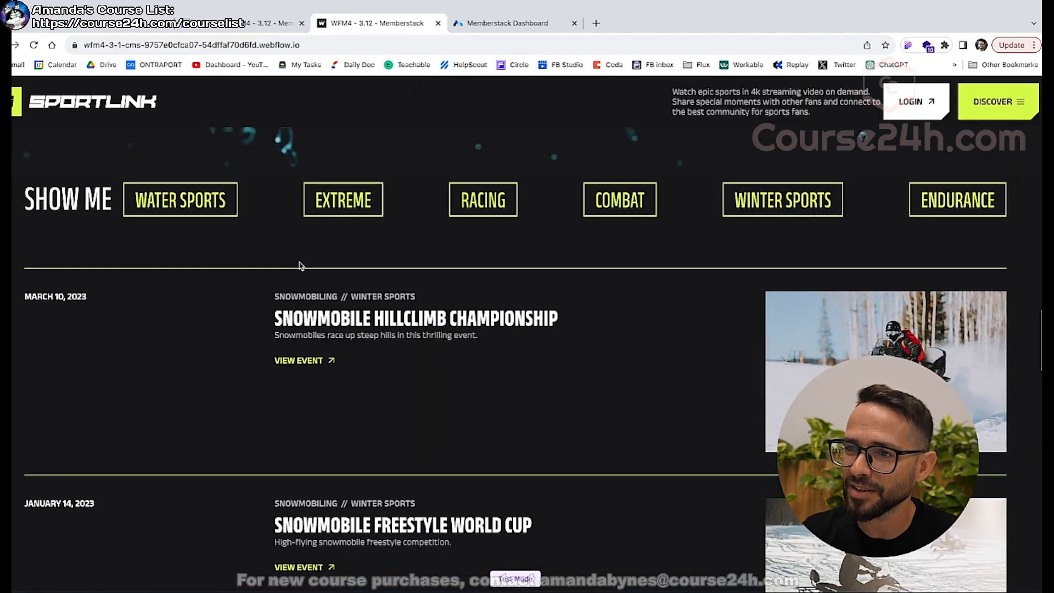
scroll(297, 247, up, 15)
key(super+w)
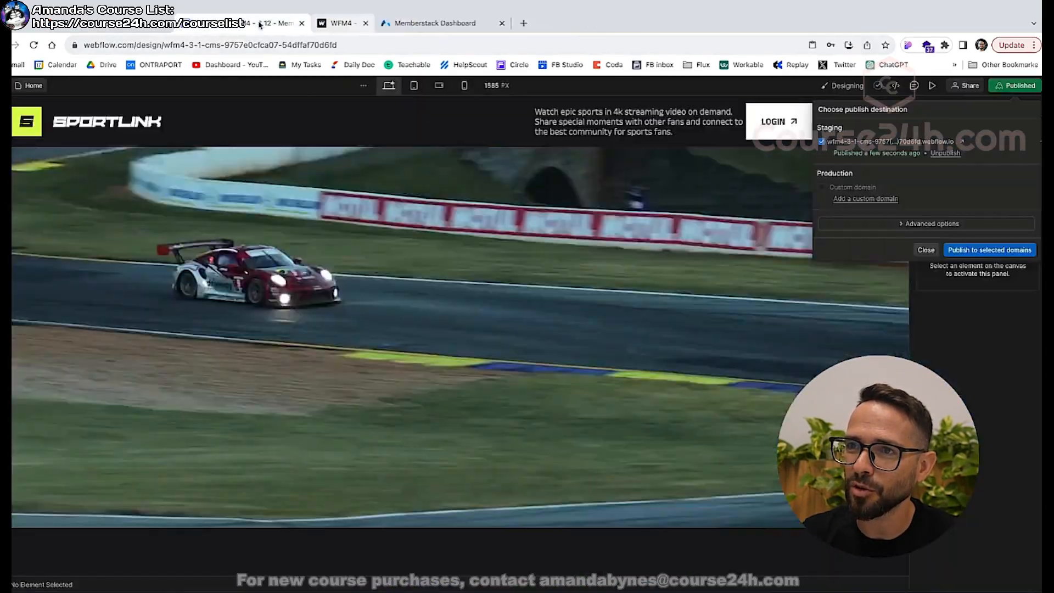
Close the publish options and link the Pipeline Masters card's Members Zone button to the Members Zone page.
click(925, 250)
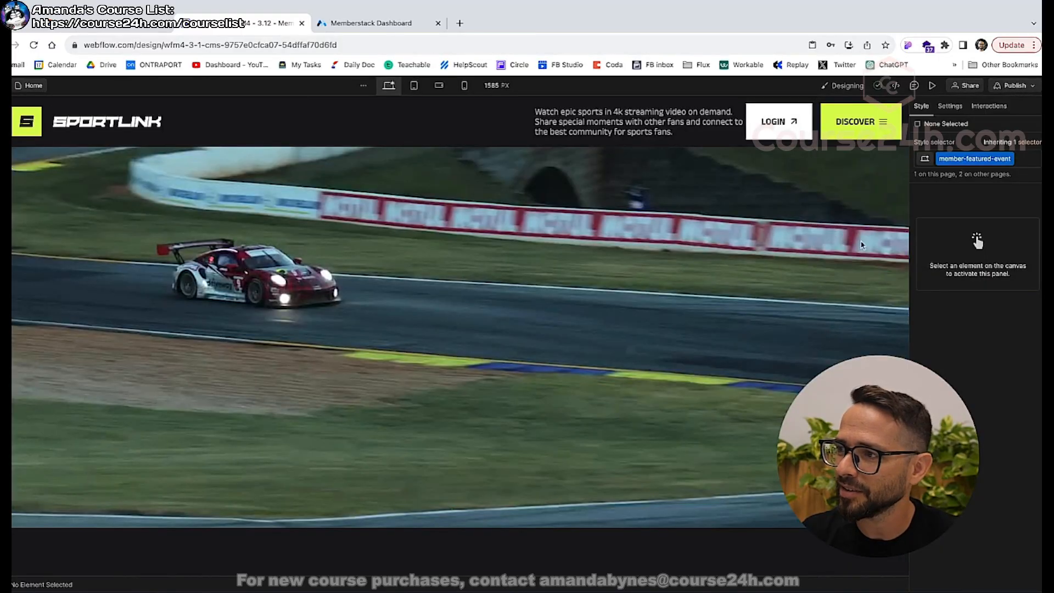
scroll(452, 218, down, 10)
scroll(452, 218, down, 2)
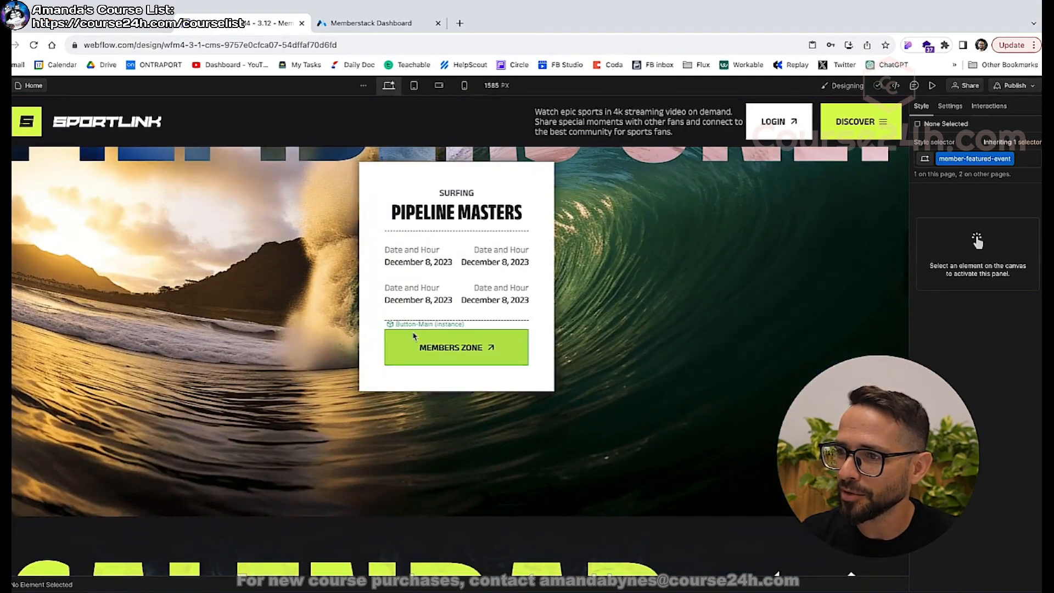
click(414, 336)
click(949, 107)
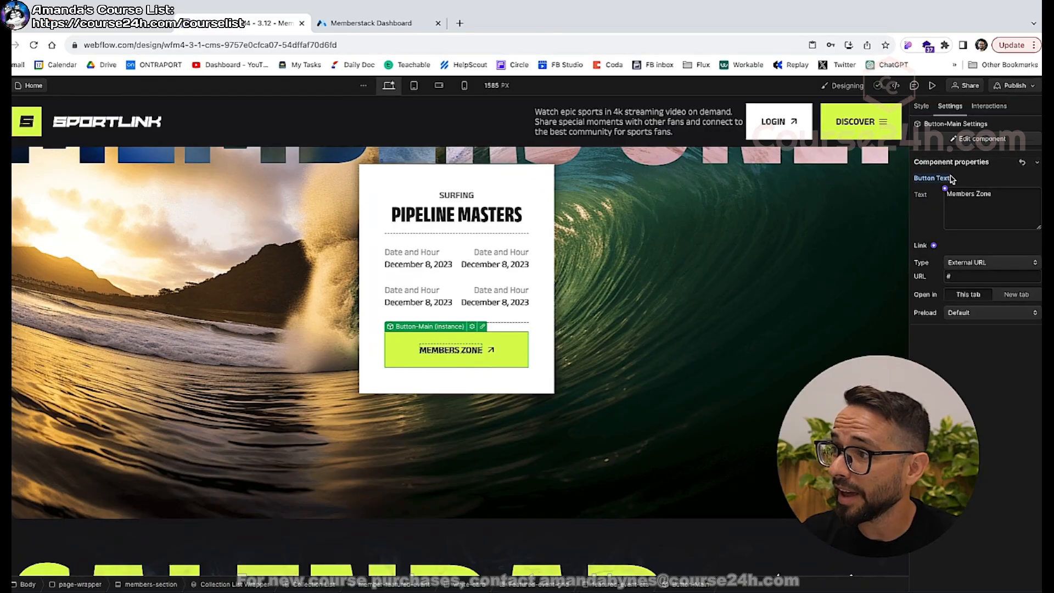
click(966, 264)
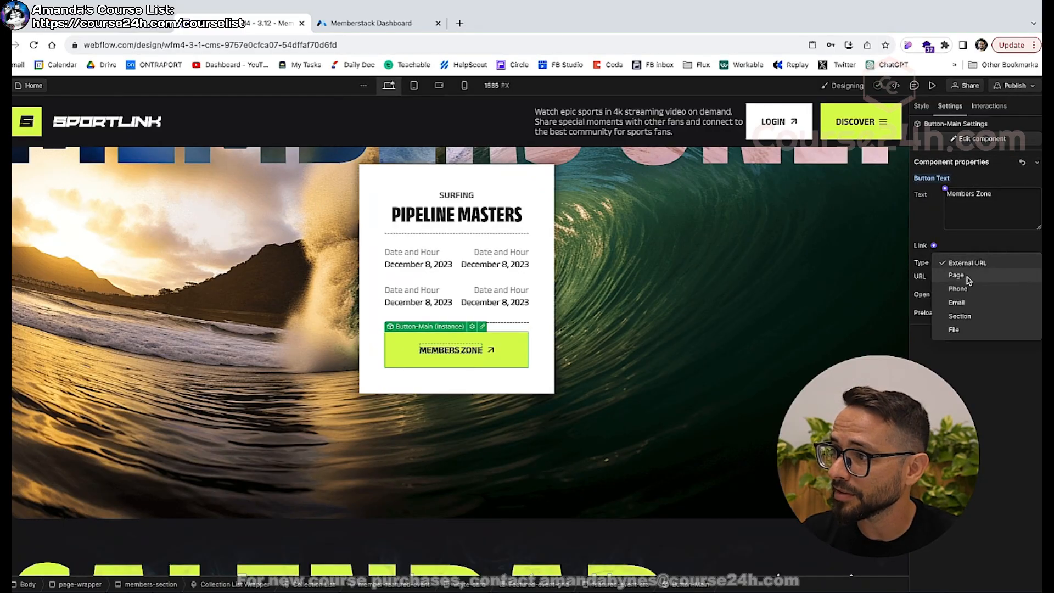
click(964, 276)
click(964, 276)
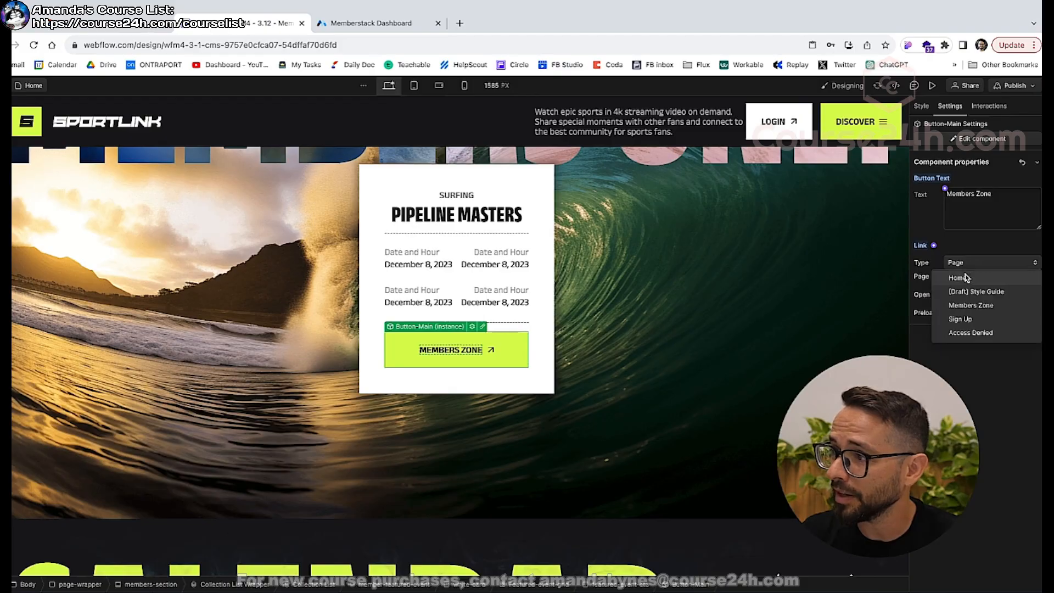
click(966, 304)
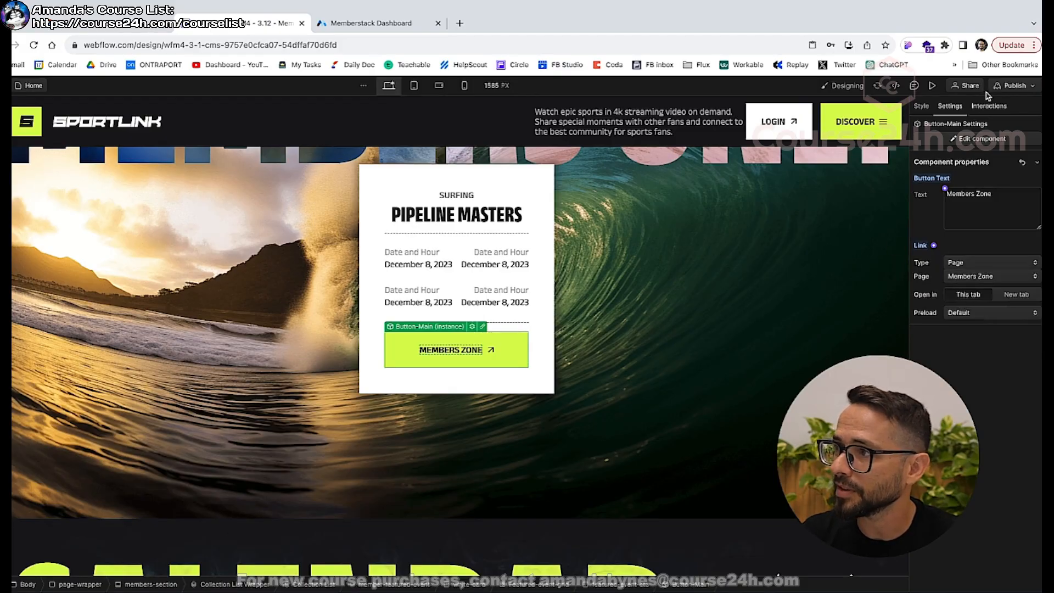
Publish the updated site to the staging domain and open the live site.
click(1010, 86)
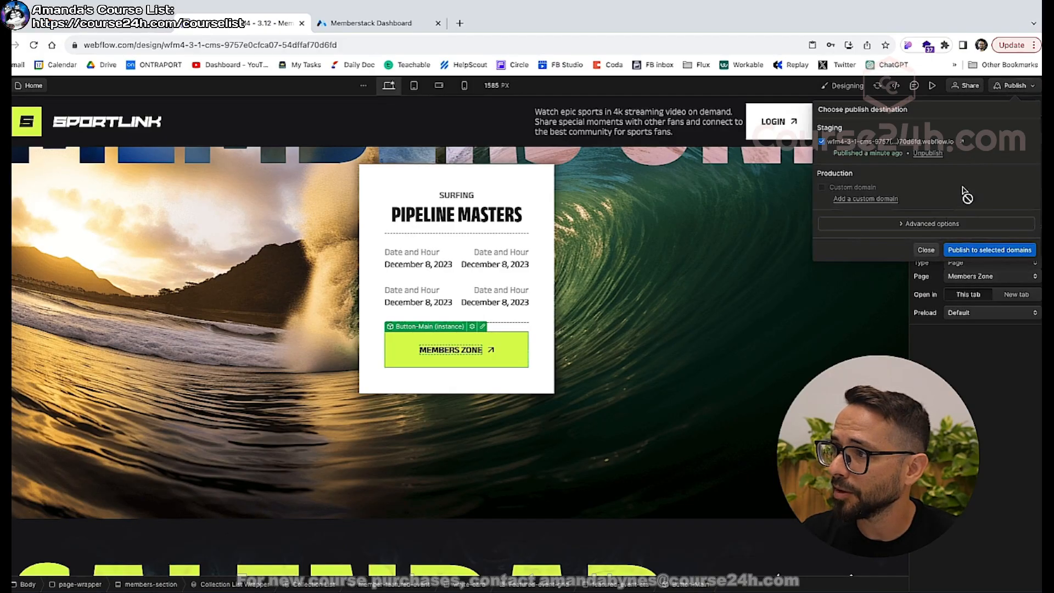
click(974, 248)
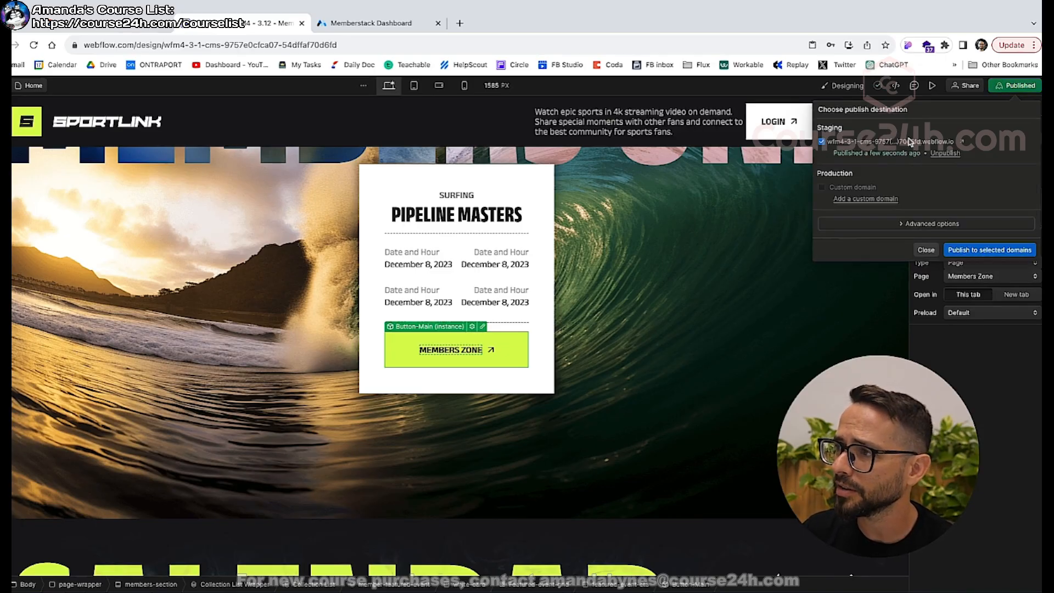
click(958, 142)
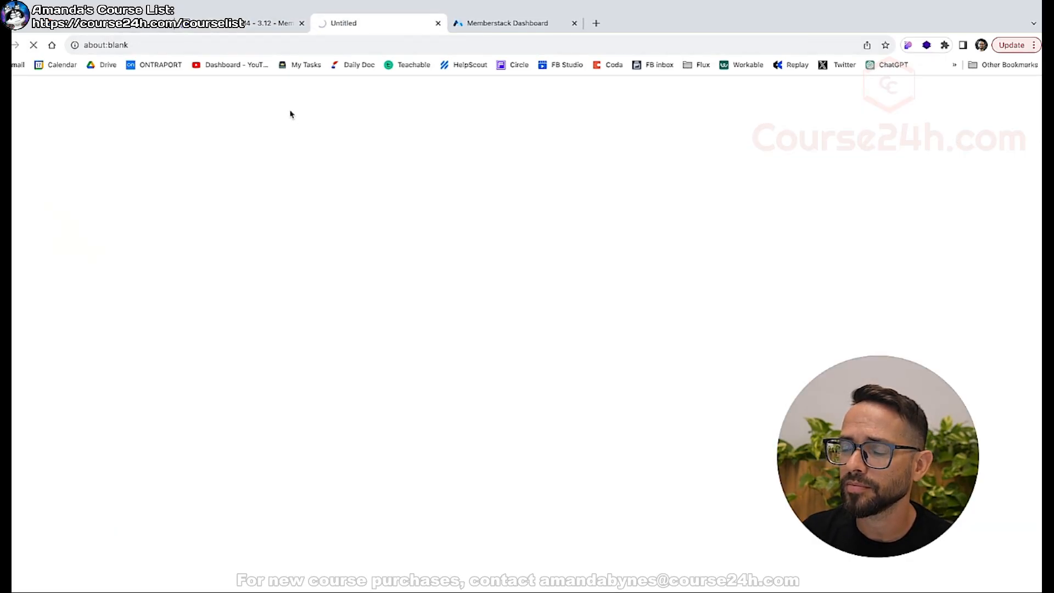
Test the gating by following the Pipeline Masters card's Members Zone button on the live home page, then go back.
scroll(239, 177, down, 5)
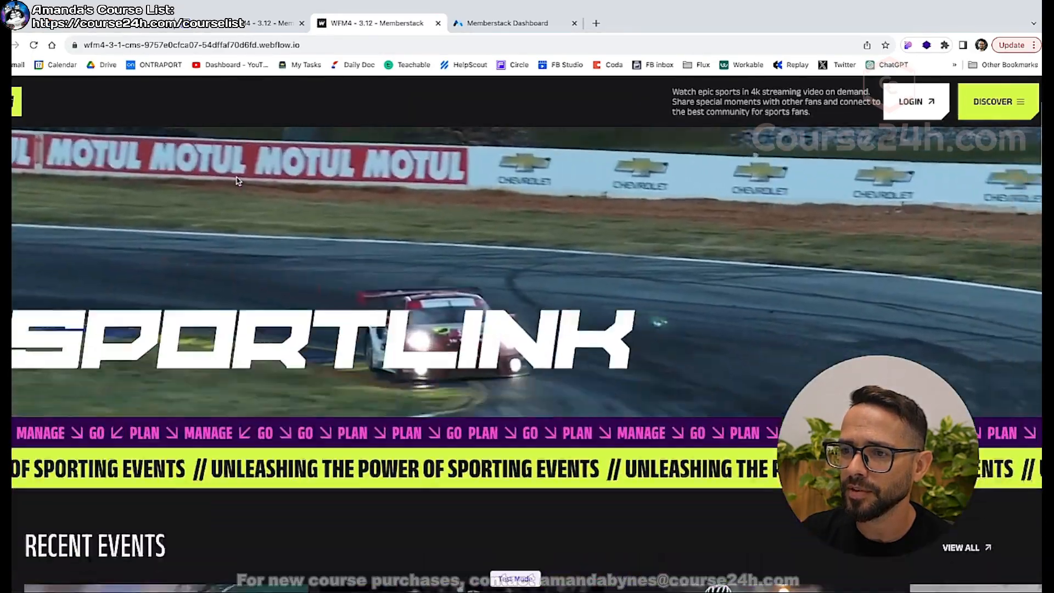
scroll(242, 179, down, 6)
scroll(341, 271, up, 3)
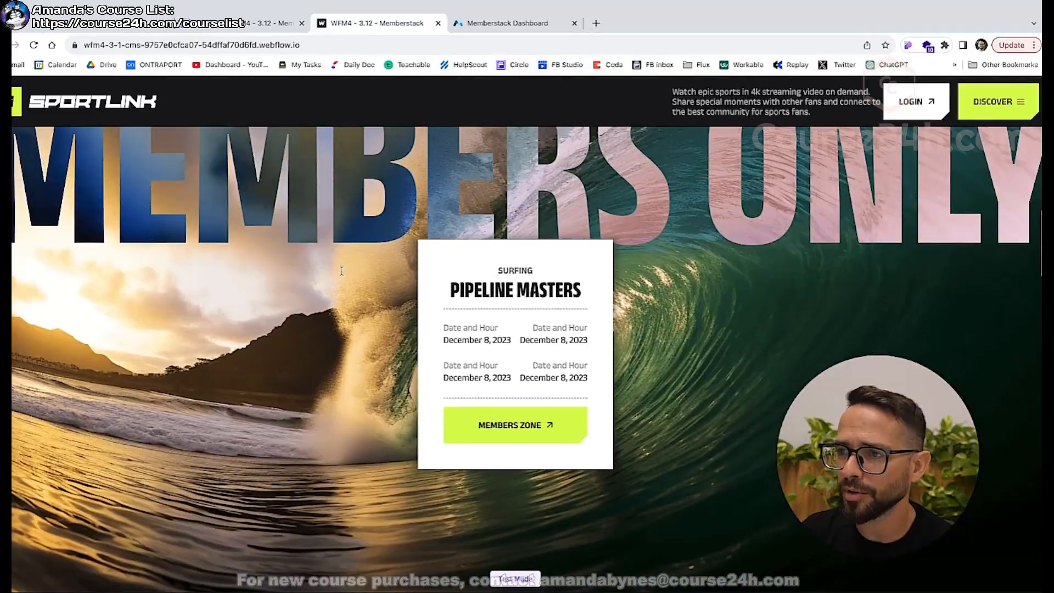
click(501, 424)
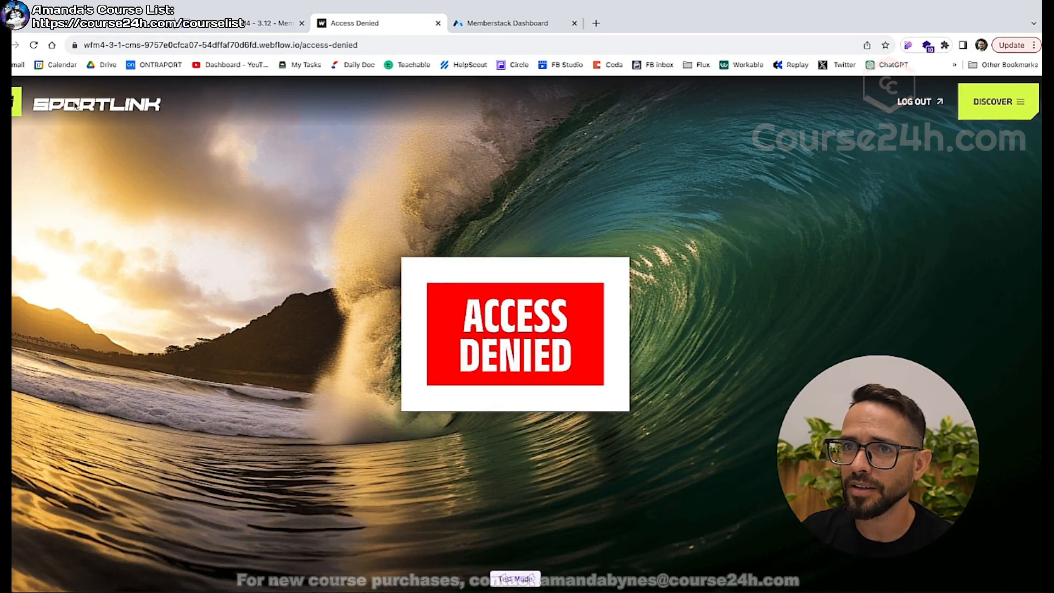
click(2, 45)
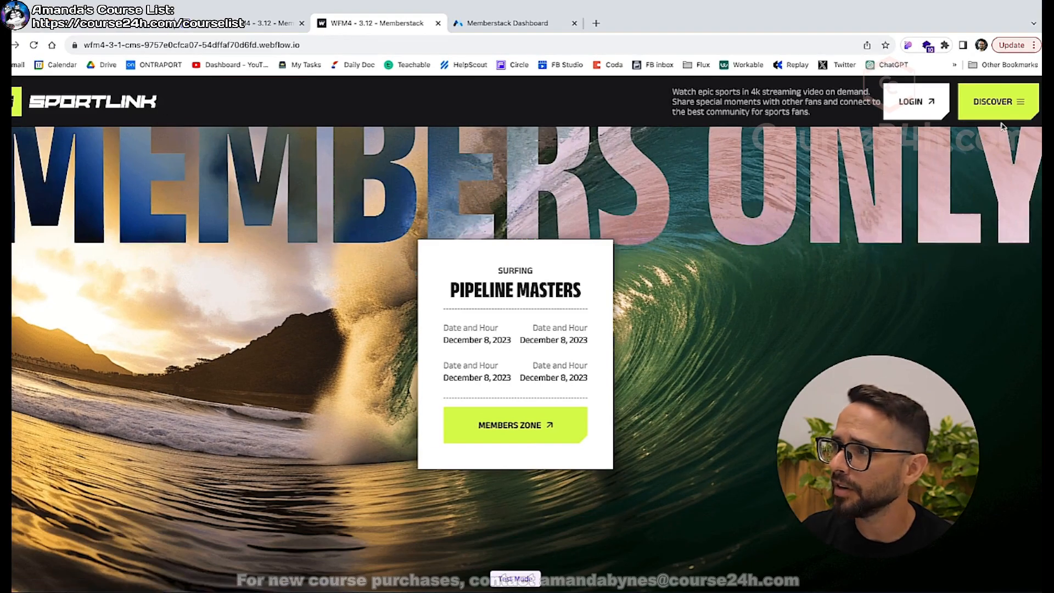
Test the gating by opening Surfing from the Discover navigation, then return to the home page, look it over and close the live site.
click(1013, 107)
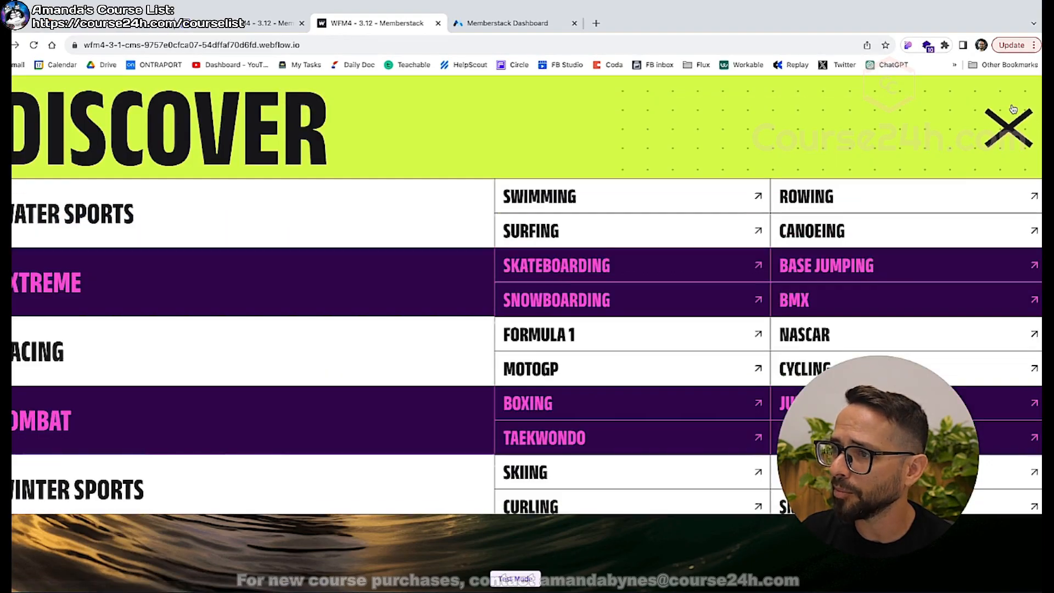
click(532, 232)
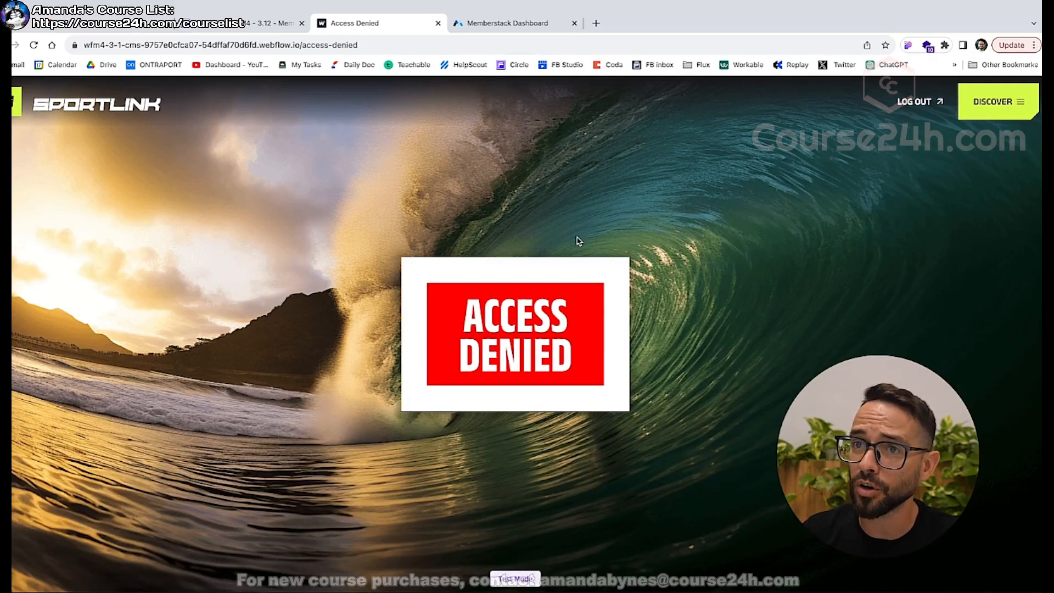
key(super+Left)
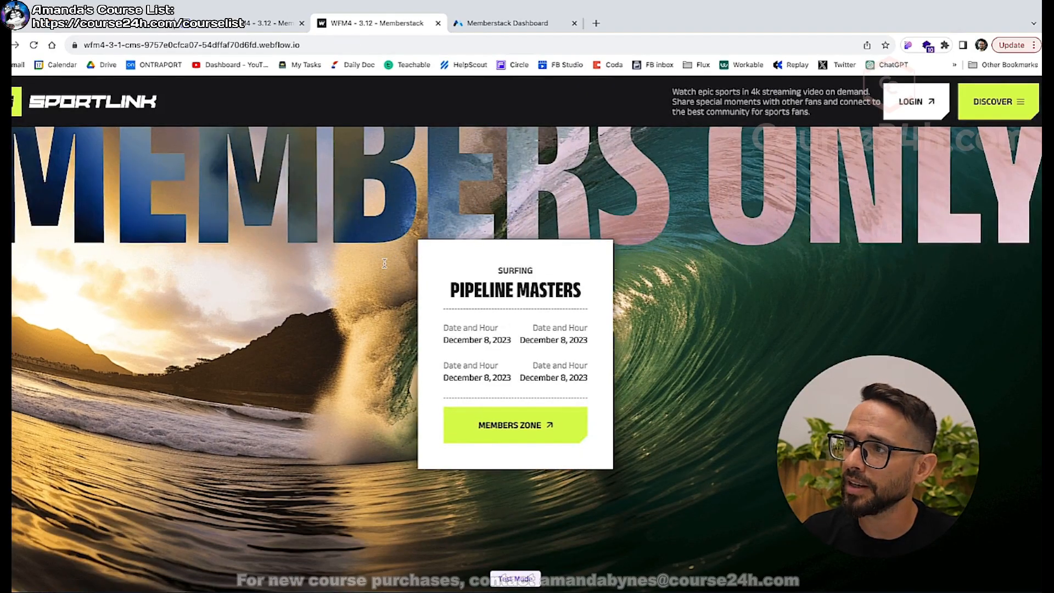
scroll(384, 267, up, 15)
scroll(593, 235, down, 5)
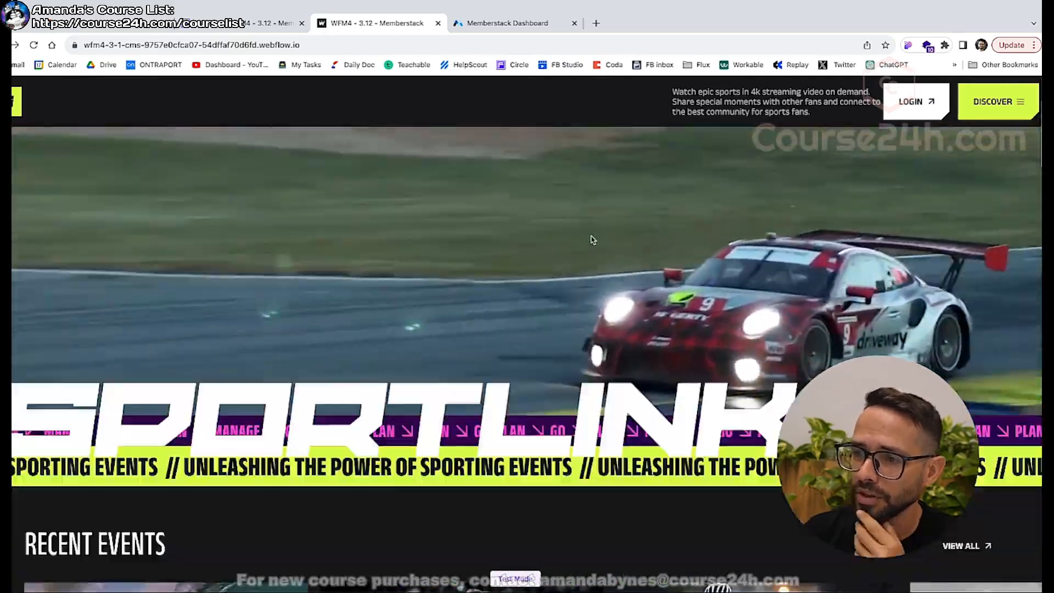
scroll(593, 235, down, 15)
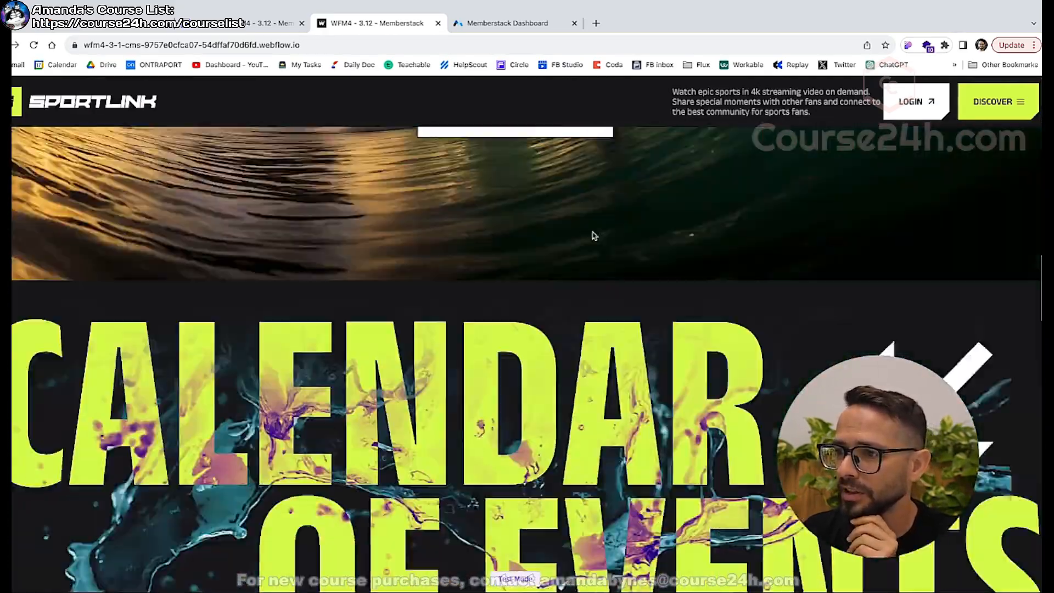
scroll(592, 235, up, 20)
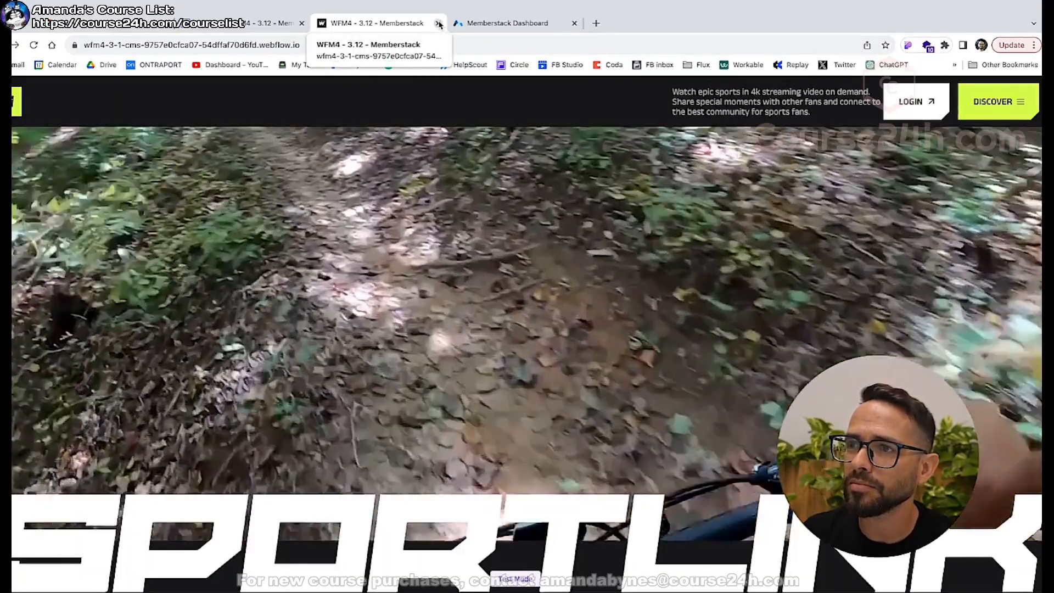
click(439, 23)
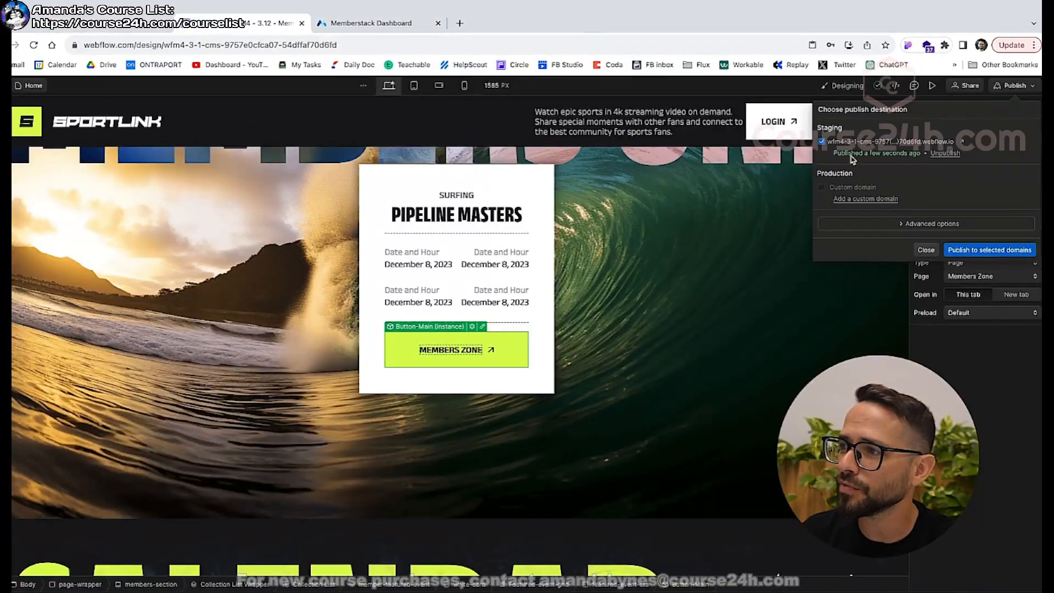
Close the publish options and link the navigation bar's Login button to the Sign Up page.
click(925, 251)
click(757, 117)
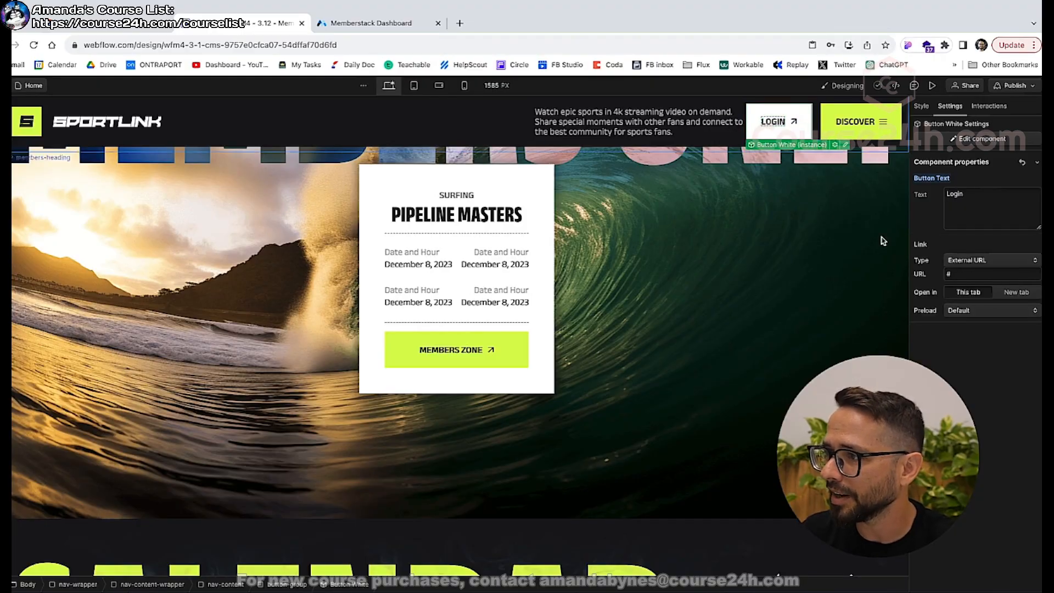
click(970, 262)
click(970, 272)
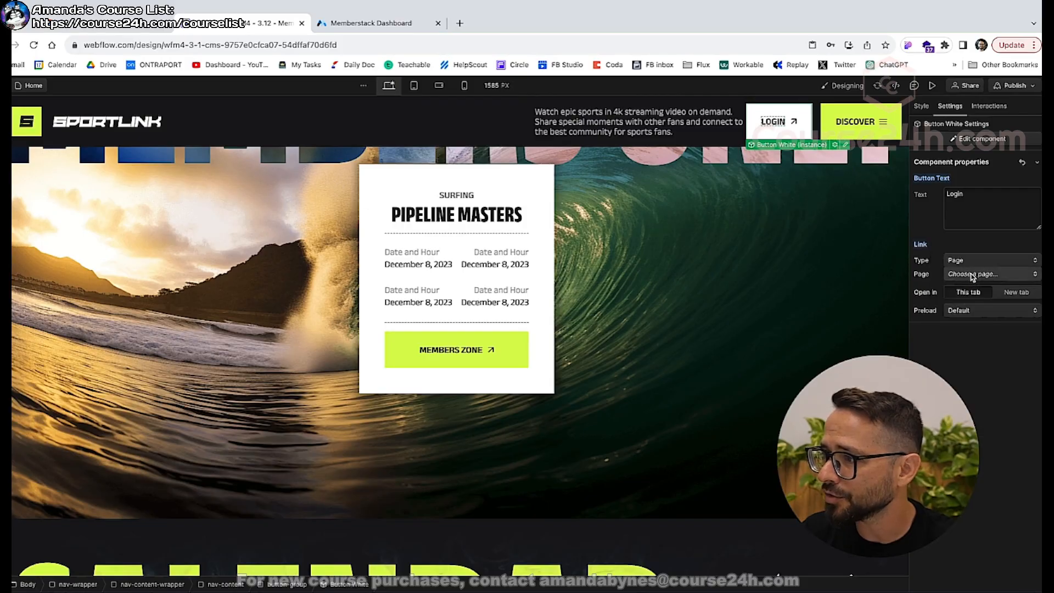
click(970, 274)
click(970, 317)
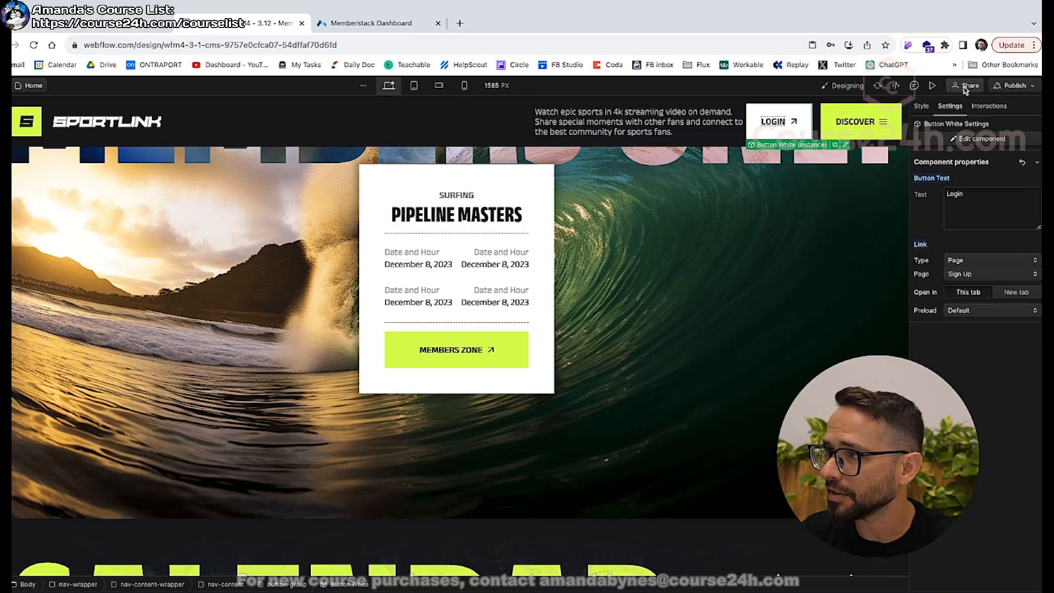
Publish the updated site to the staging domain and open the live sign-up page through the Login button.
click(1014, 88)
click(961, 250)
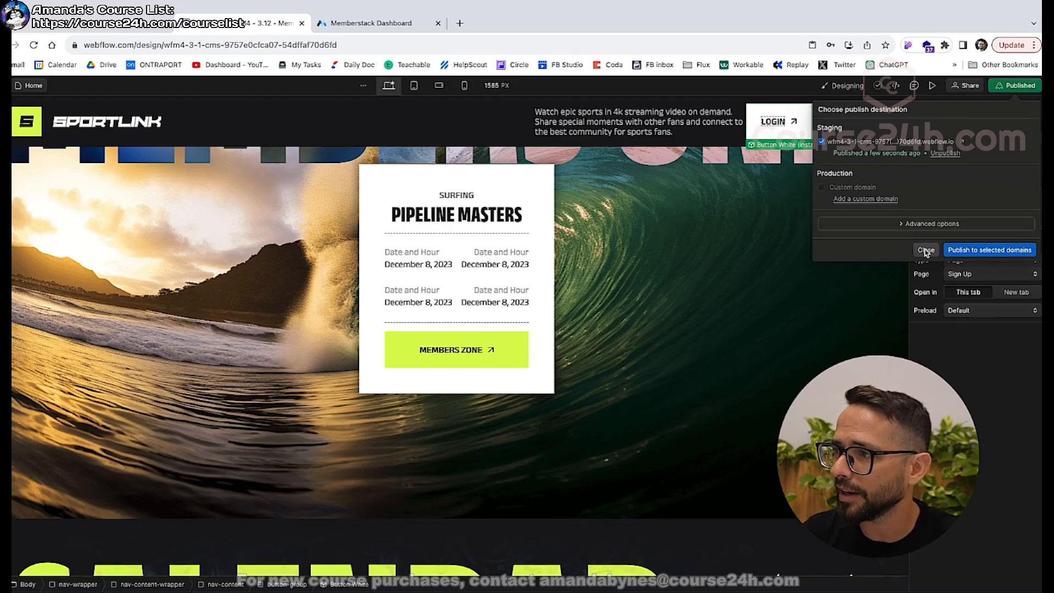
click(926, 250)
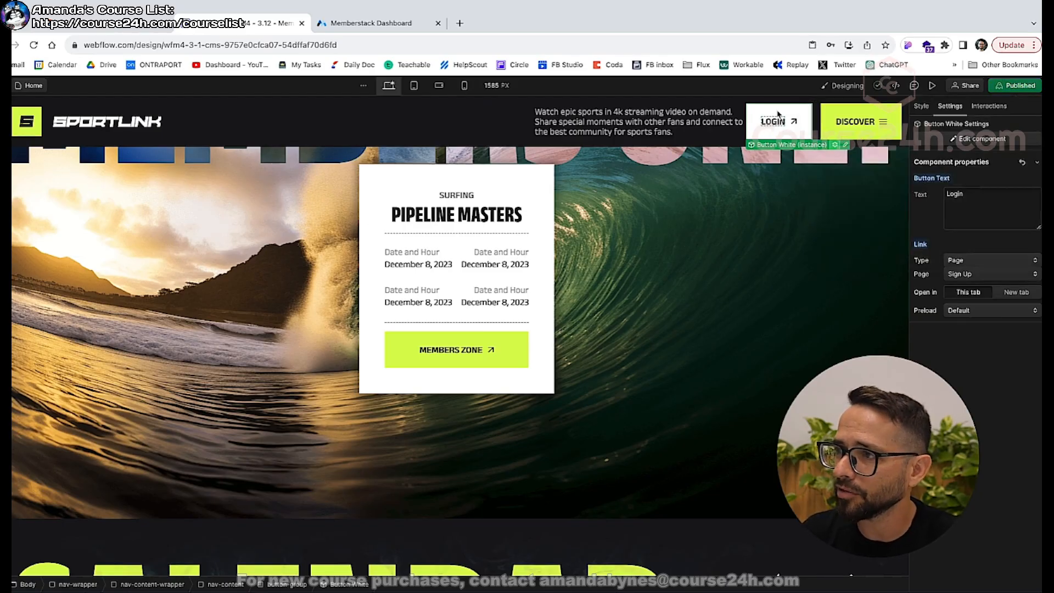
click(1010, 86)
click(964, 142)
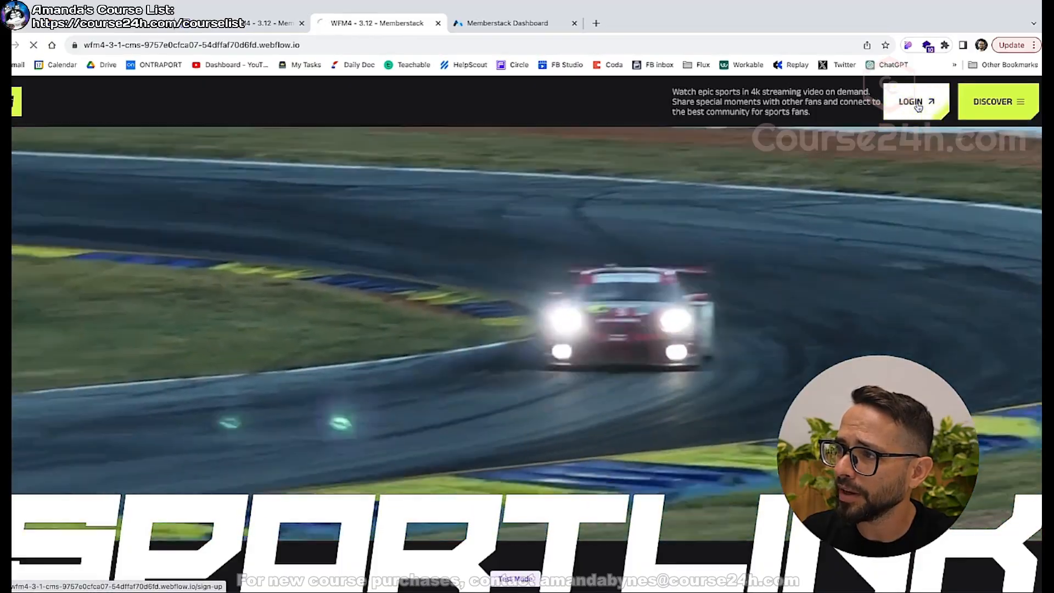
click(914, 102)
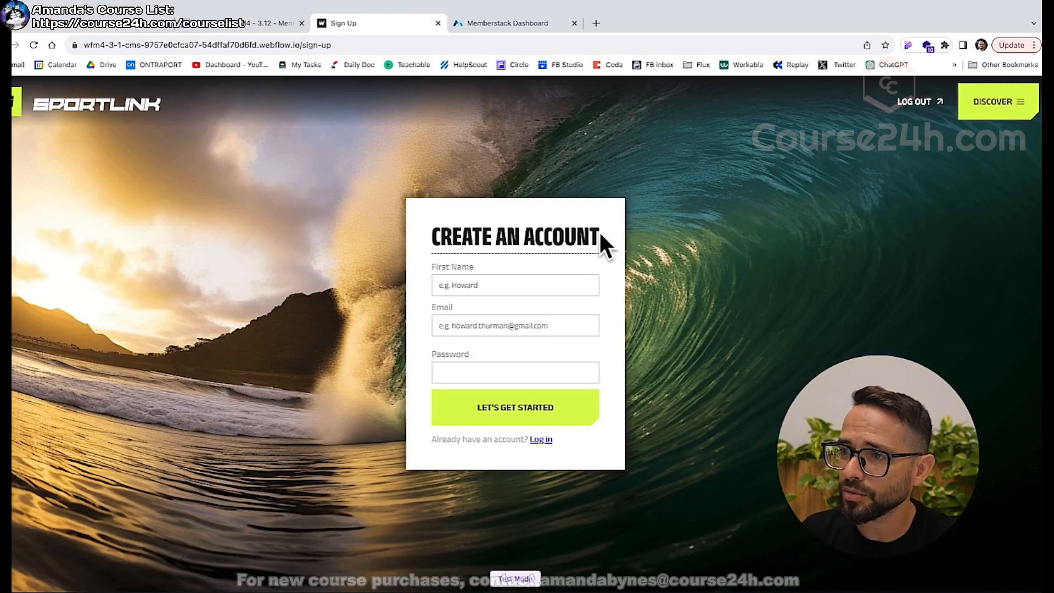
Try to create a test account with a first name, email and password, then submit the form again with a longer password.
click(470, 287)
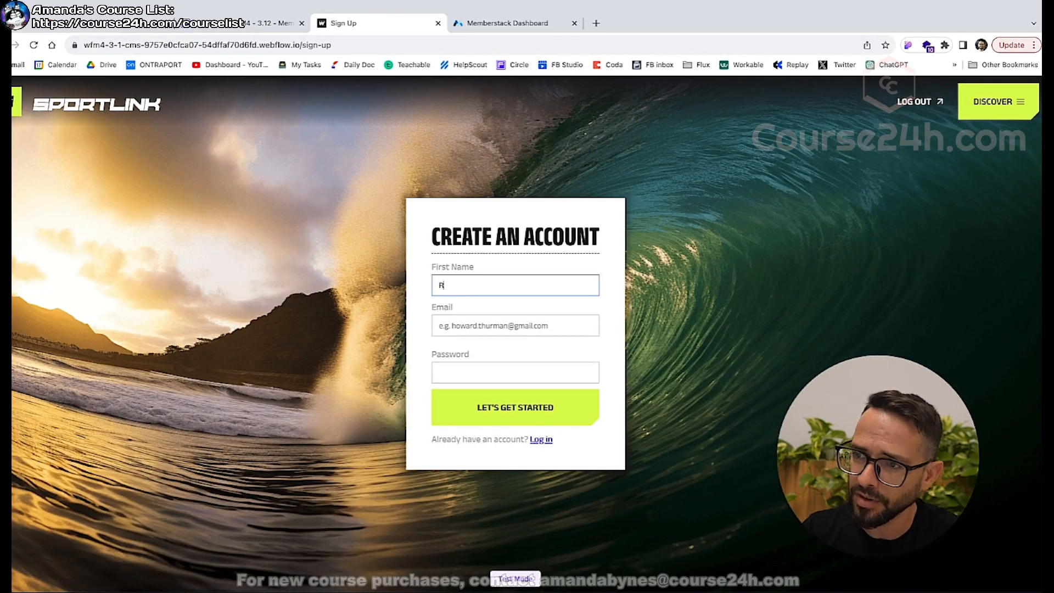
click(467, 325)
text(ran@)
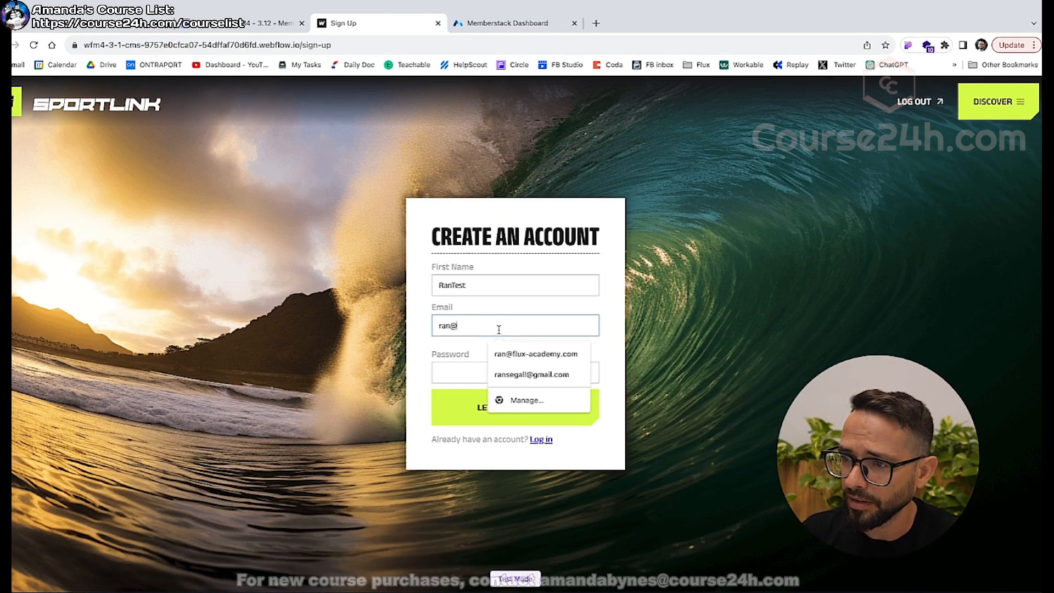
click(538, 356)
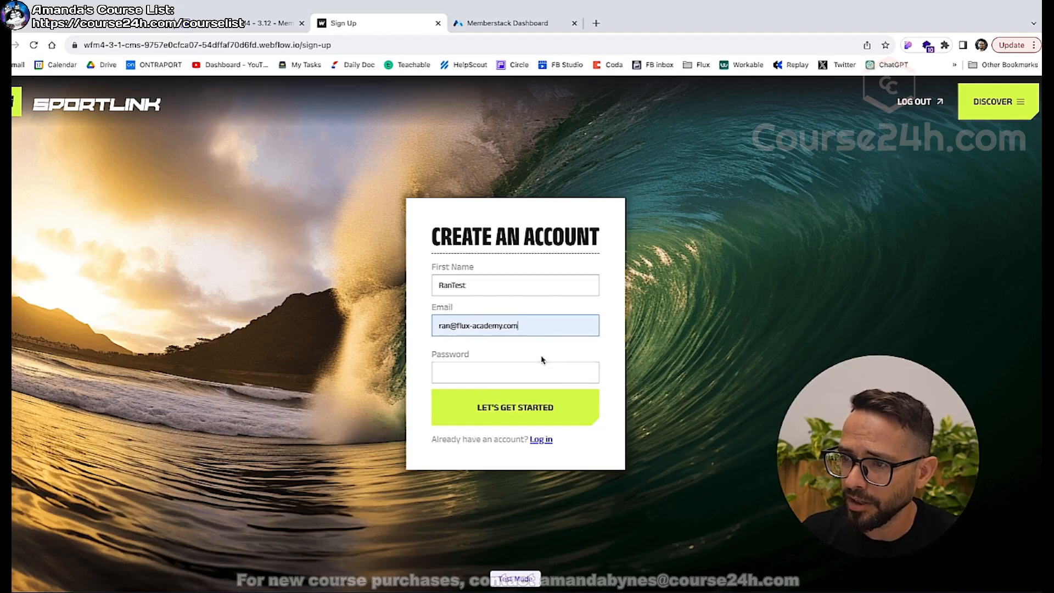
click(457, 368)
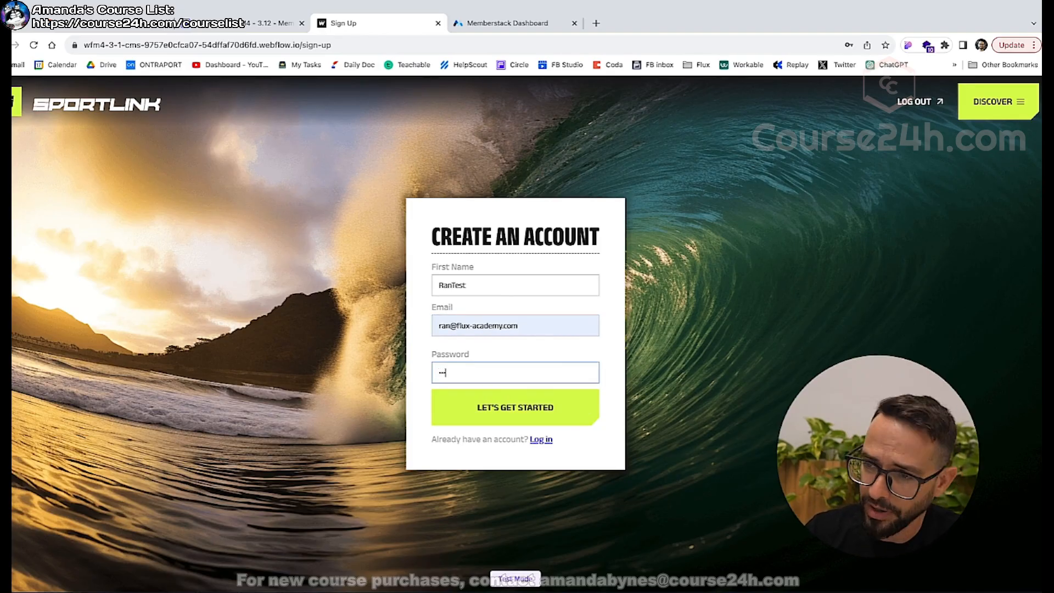
click(511, 405)
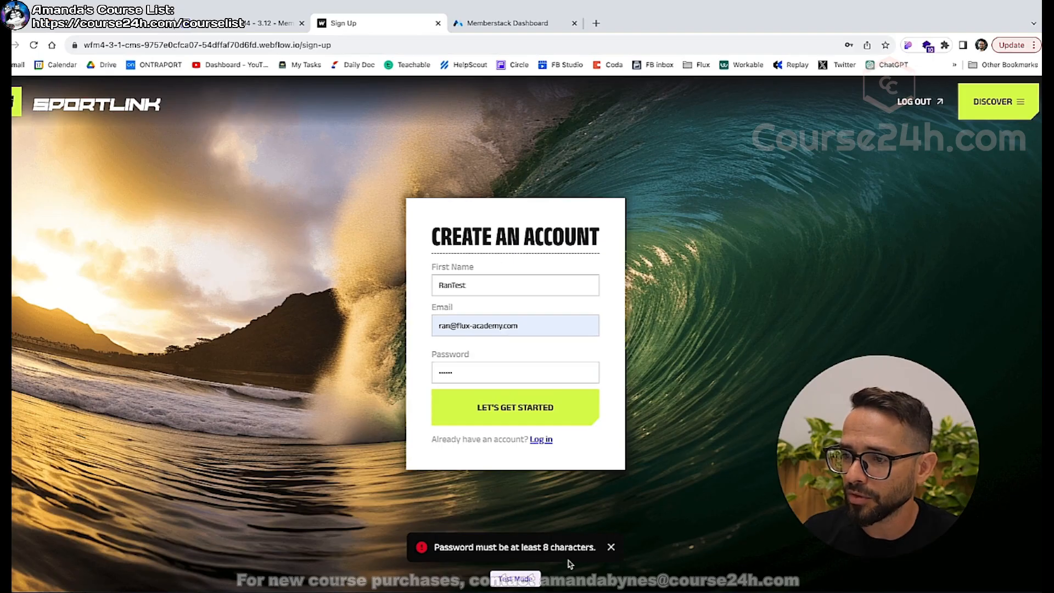
click(503, 373)
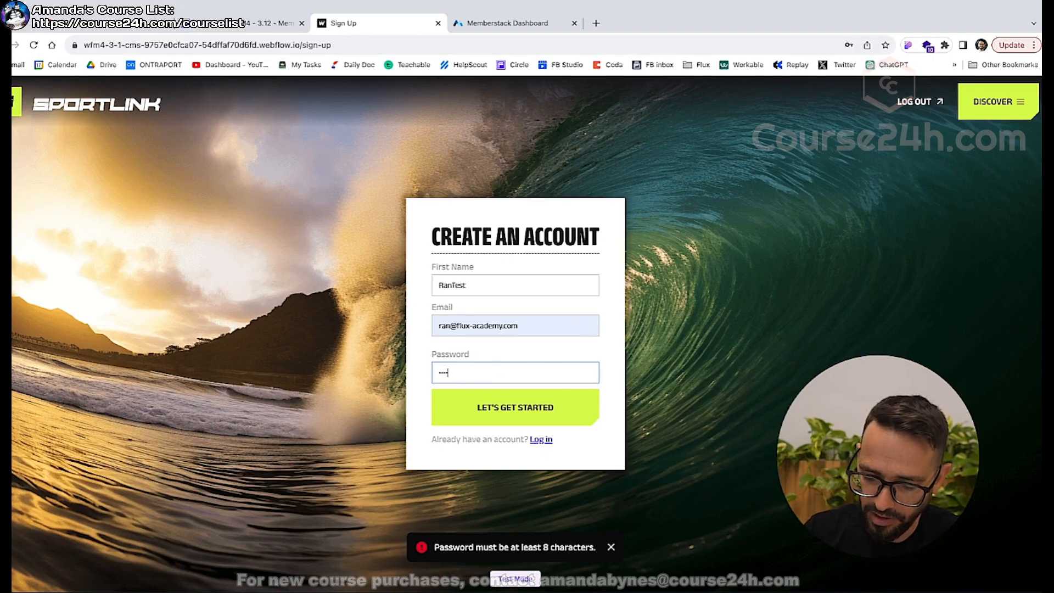
click(503, 406)
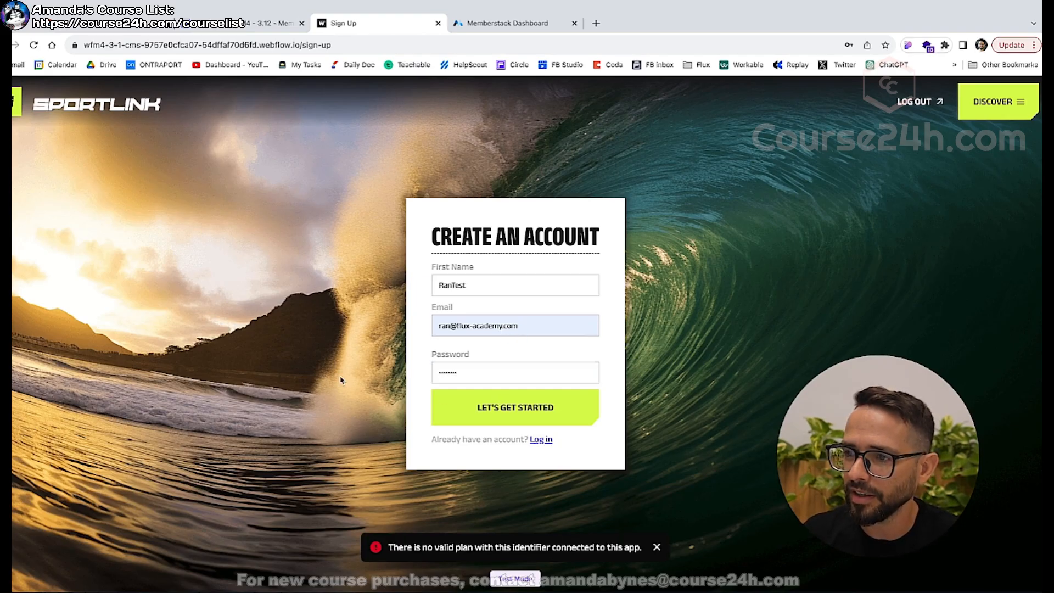
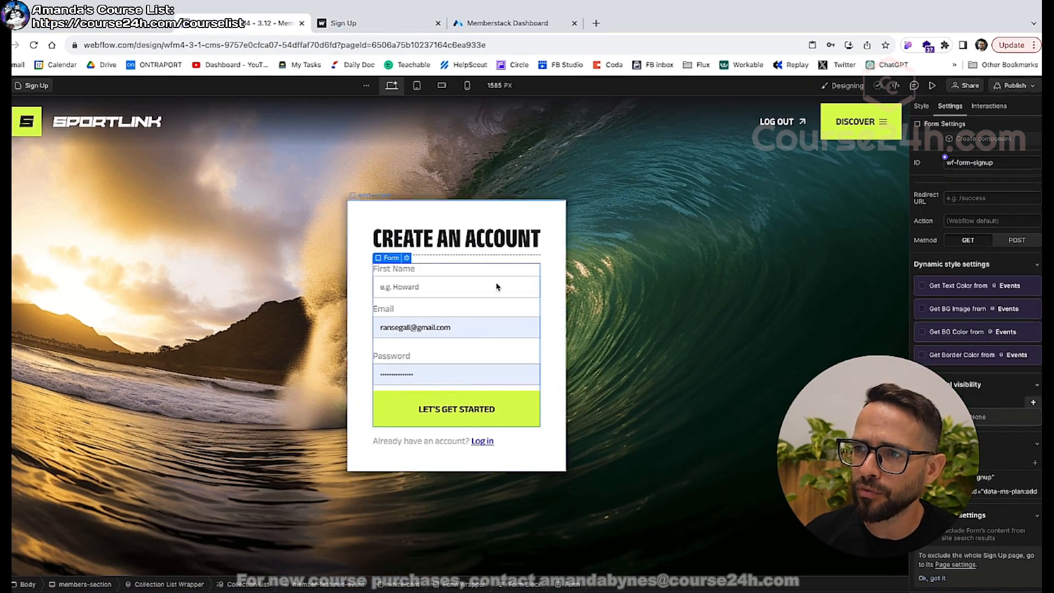
Select the Create an Account form and open its data-ms-plan:add custom attribute for editing.
click(323, 296)
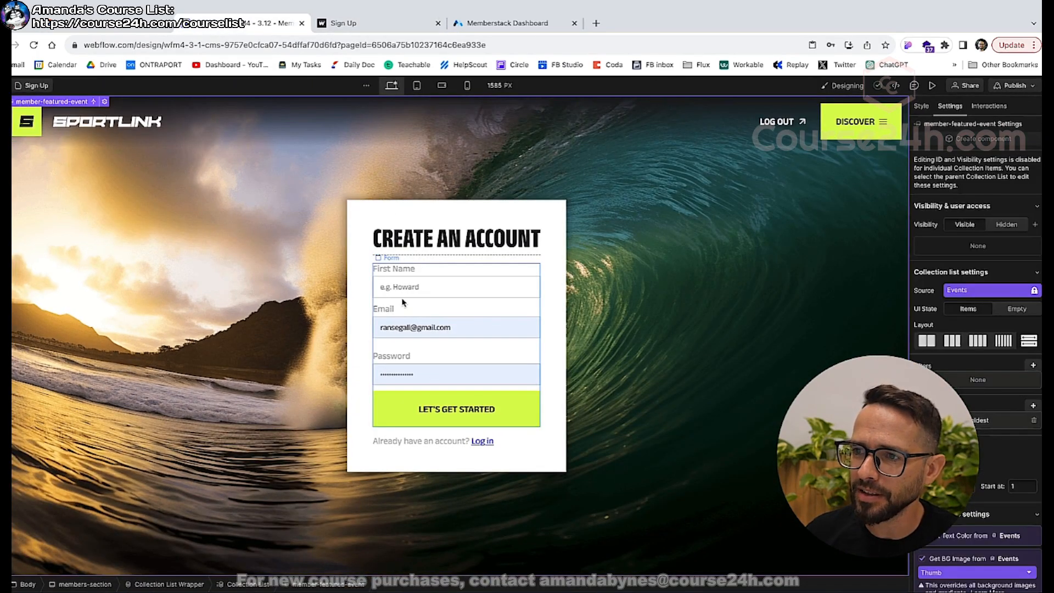
click(406, 307)
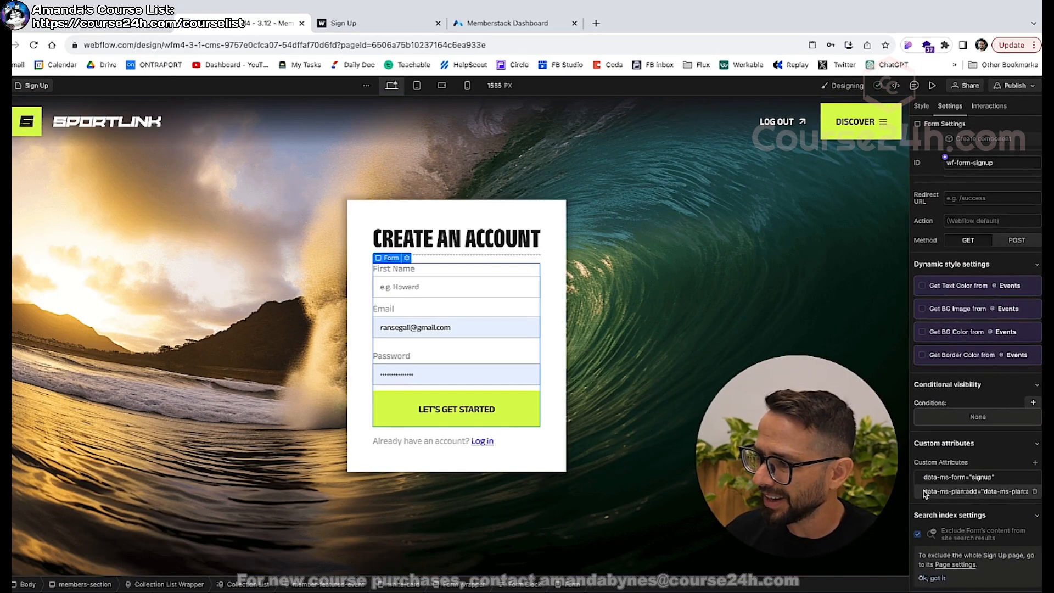
click(958, 494)
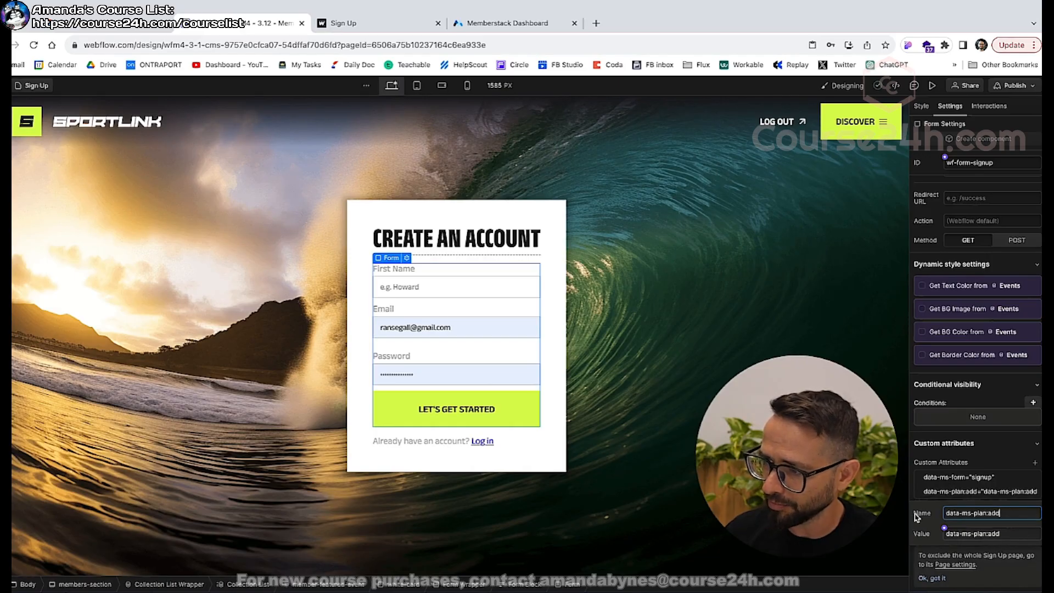
Open the Free Plan in Memberstack and compare its signup attribute name and plan ID value with the form's custom attribute.
click(337, 25)
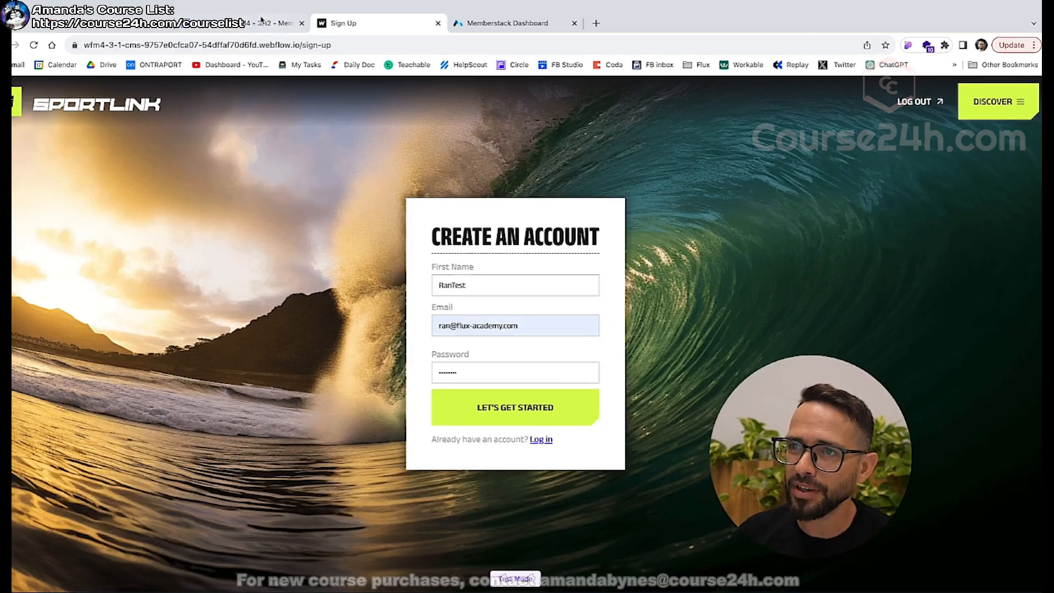
click(508, 23)
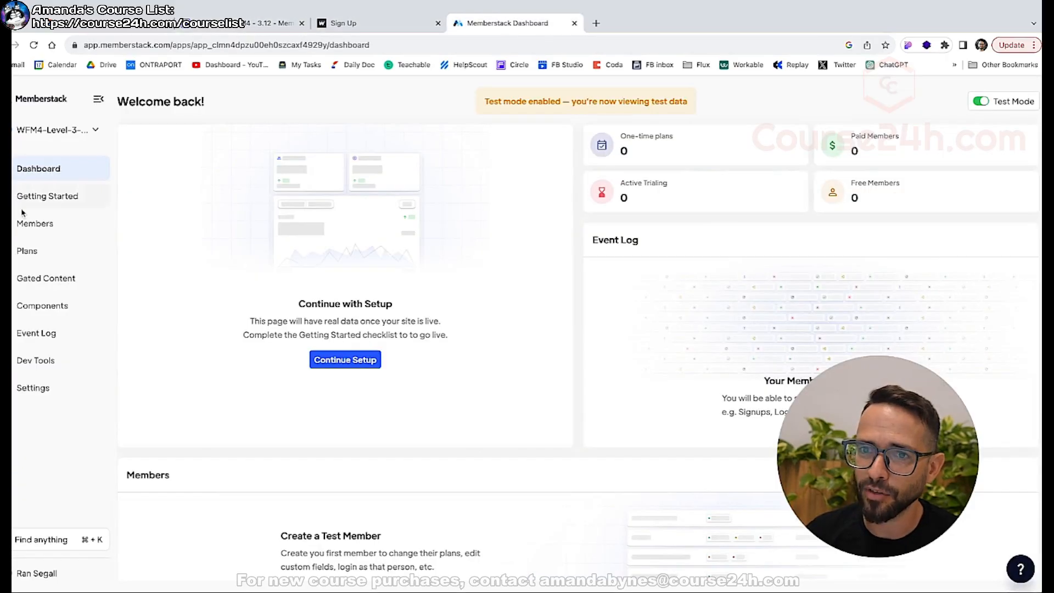
click(39, 252)
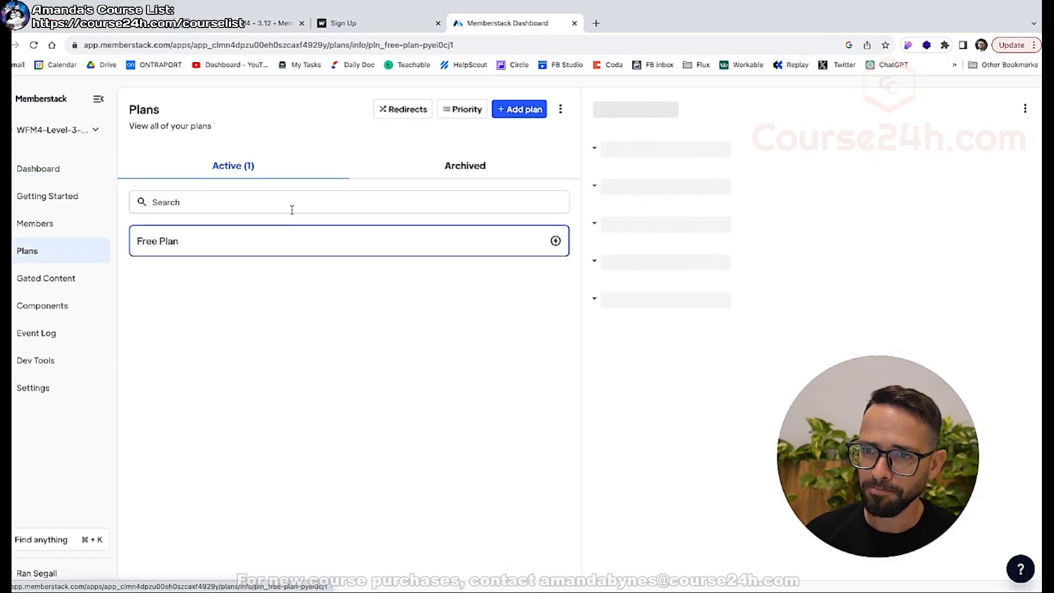
scroll(704, 337, down, 2)
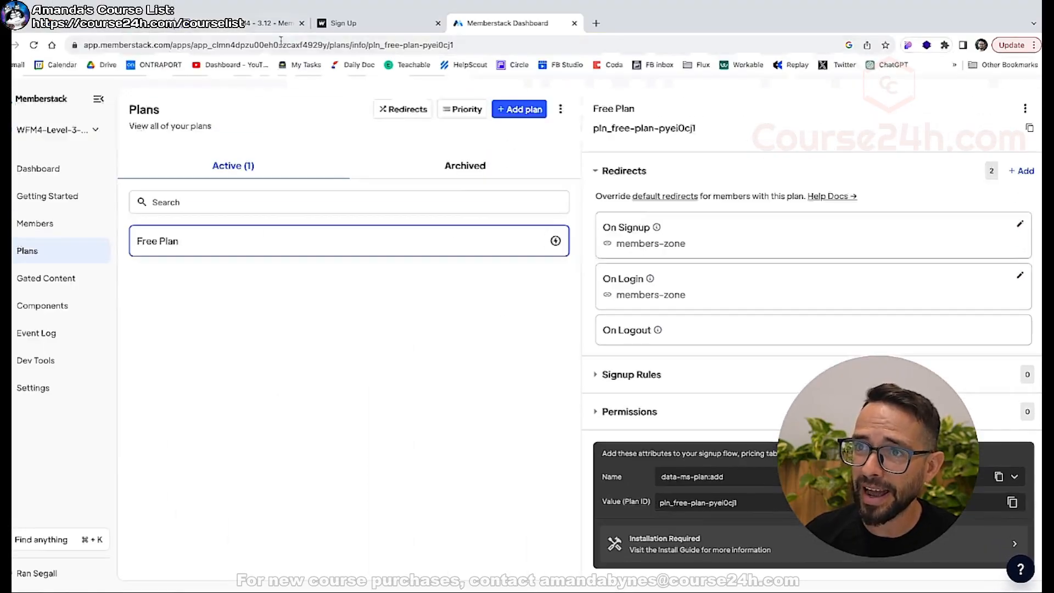
click(343, 23)
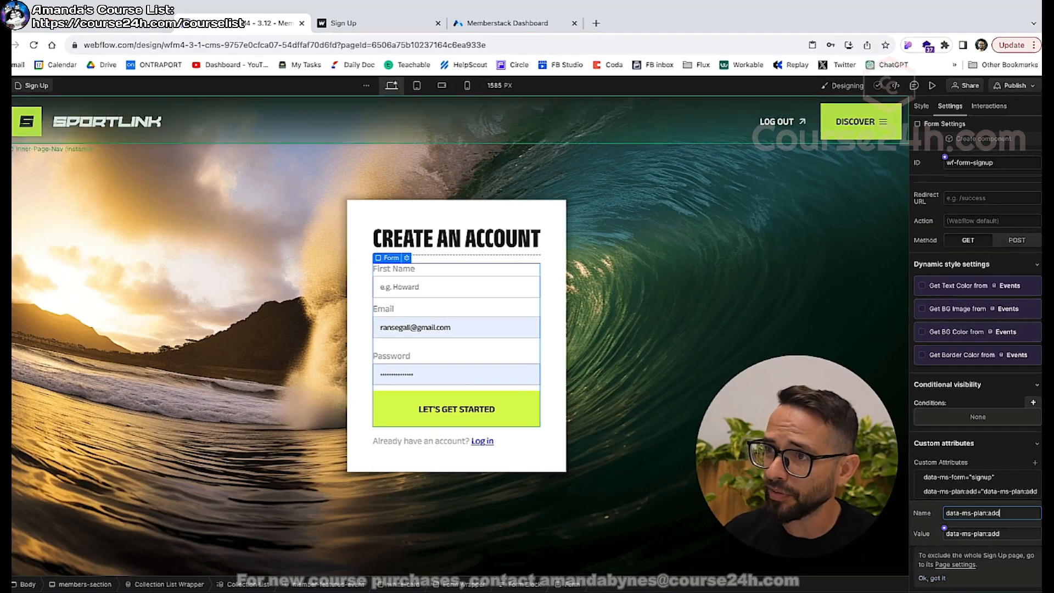
click(378, 24)
click(484, 23)
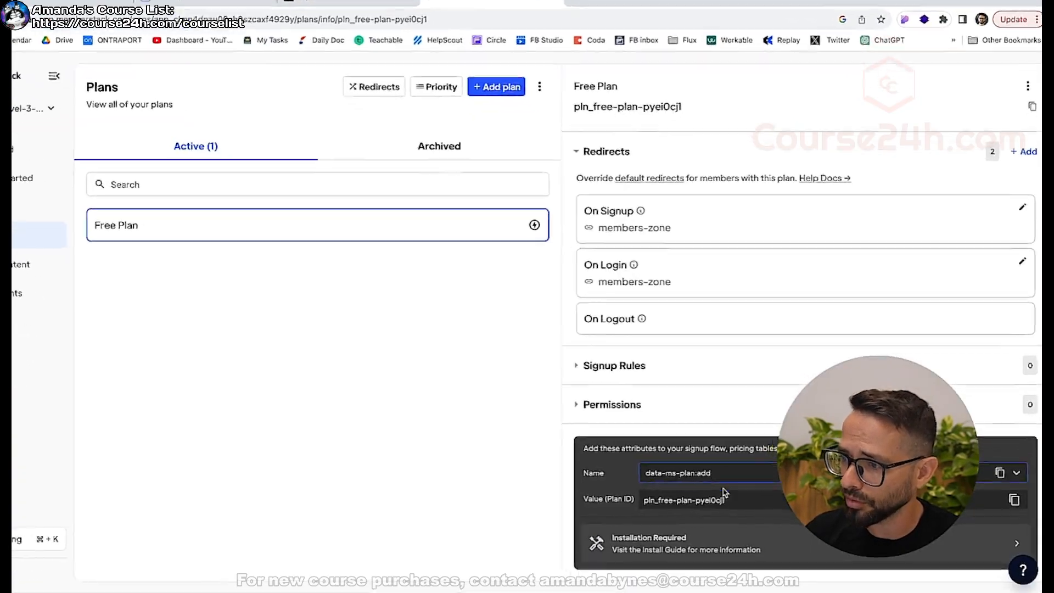
Copy the Free Plan's plan ID from Memberstack and set it as the sign-up form's data-ms-plan:add value in Webflow: pln_free-plan-pyei0cj1.
double_click(726, 500)
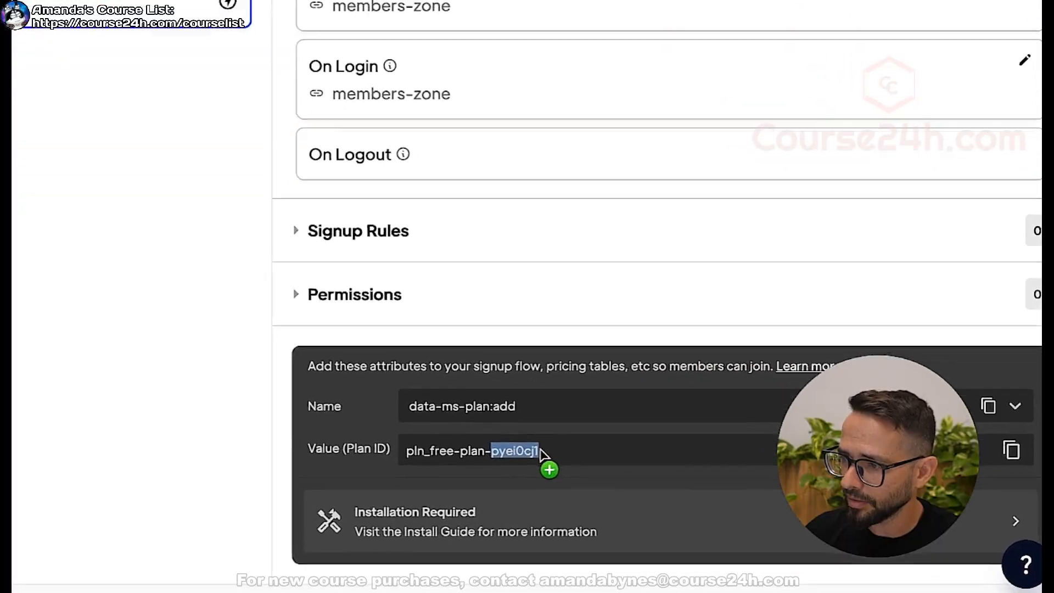
click(540, 449)
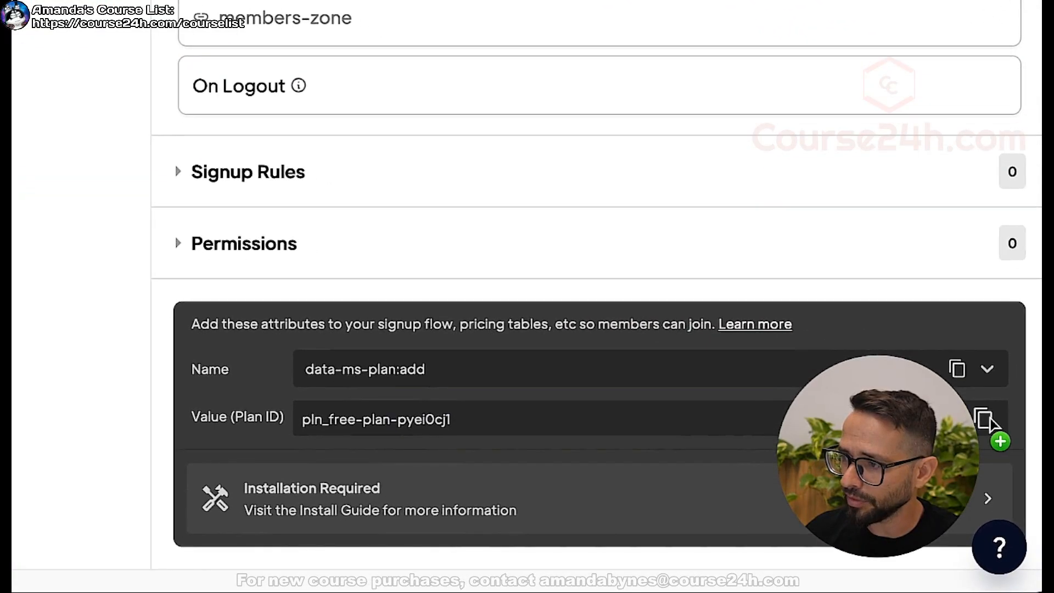
drag(988, 420, 265, 423)
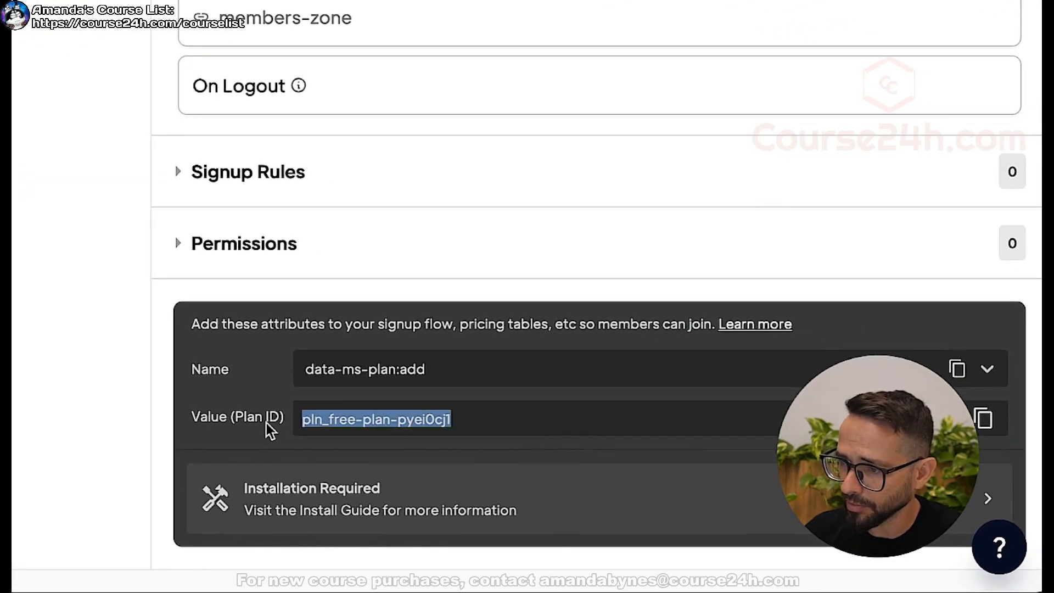
click(247, 23)
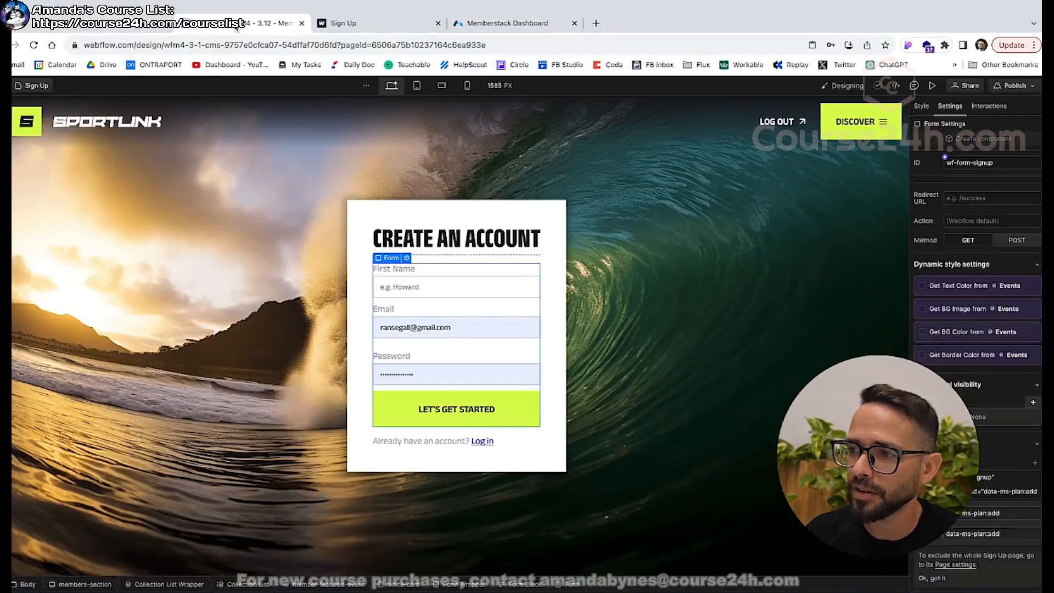
click(1017, 539)
key(super+a)
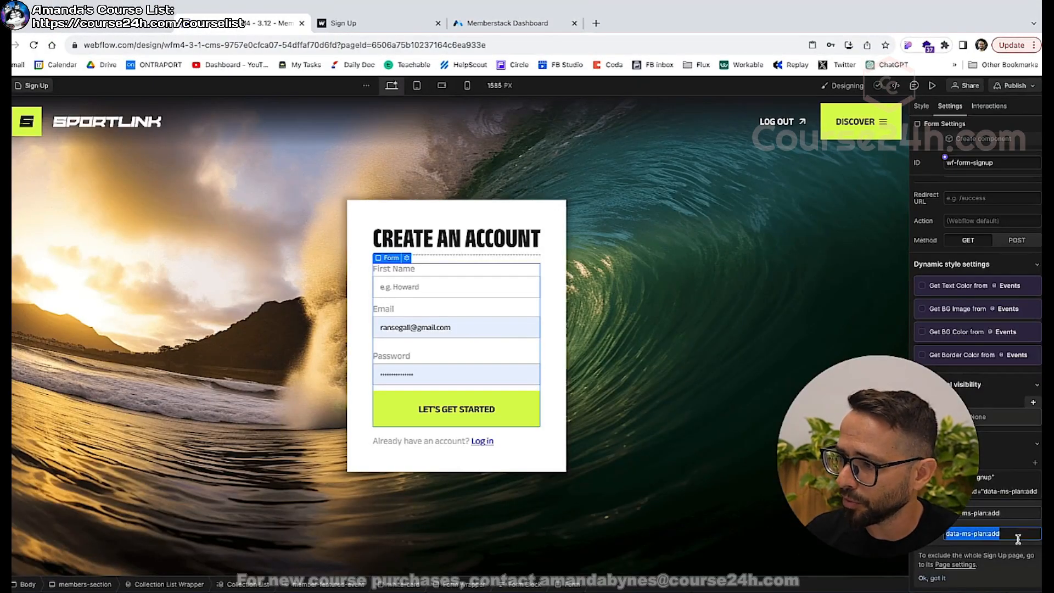
key(super+v)
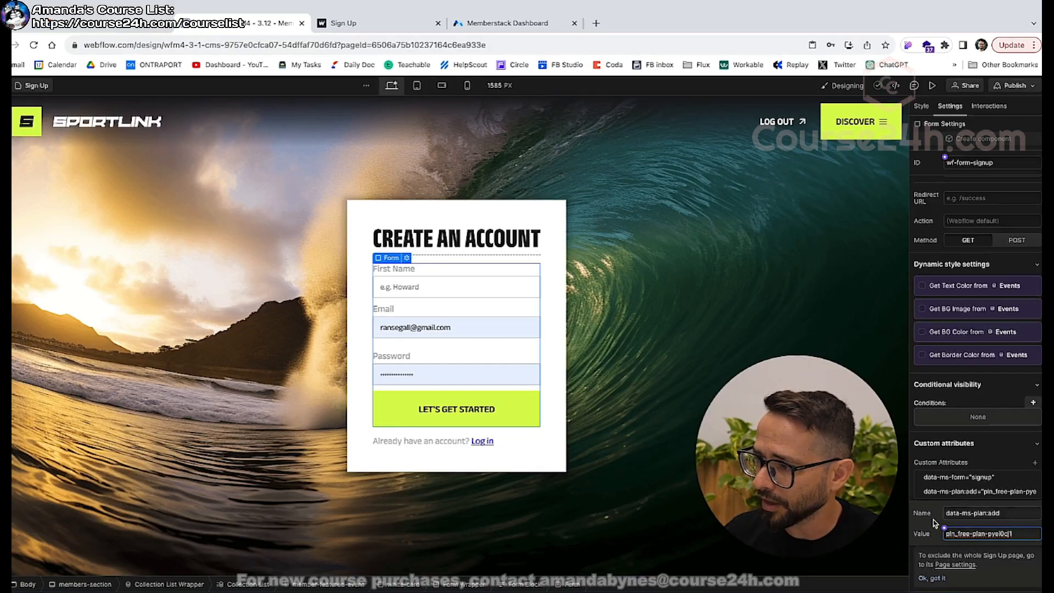
key(Return)
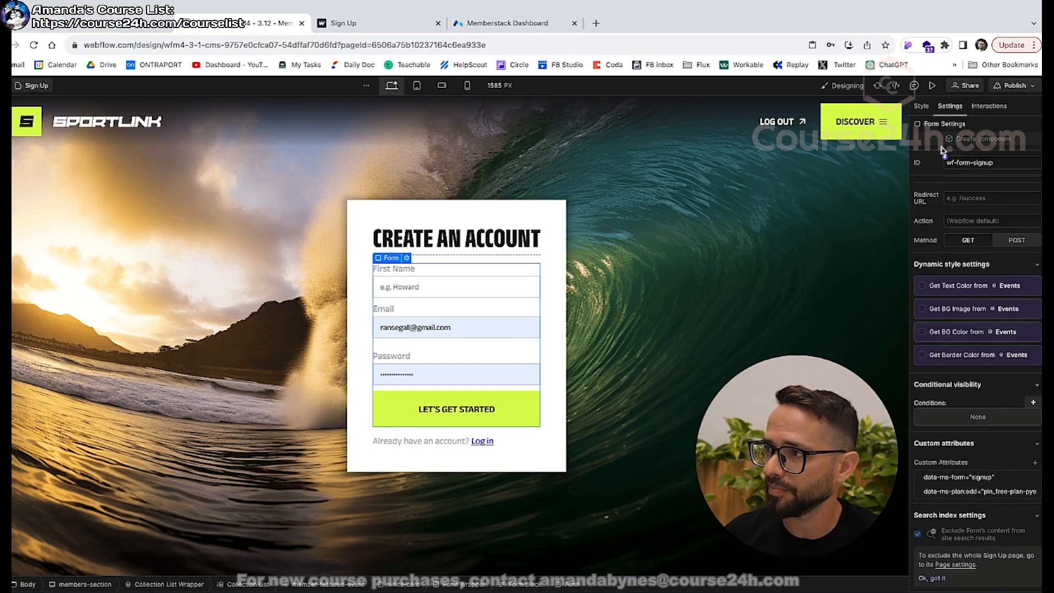
Publish the site to the staging domain, close the outdated live page, and open the newly published sign-up page.
click(1009, 88)
click(950, 250)
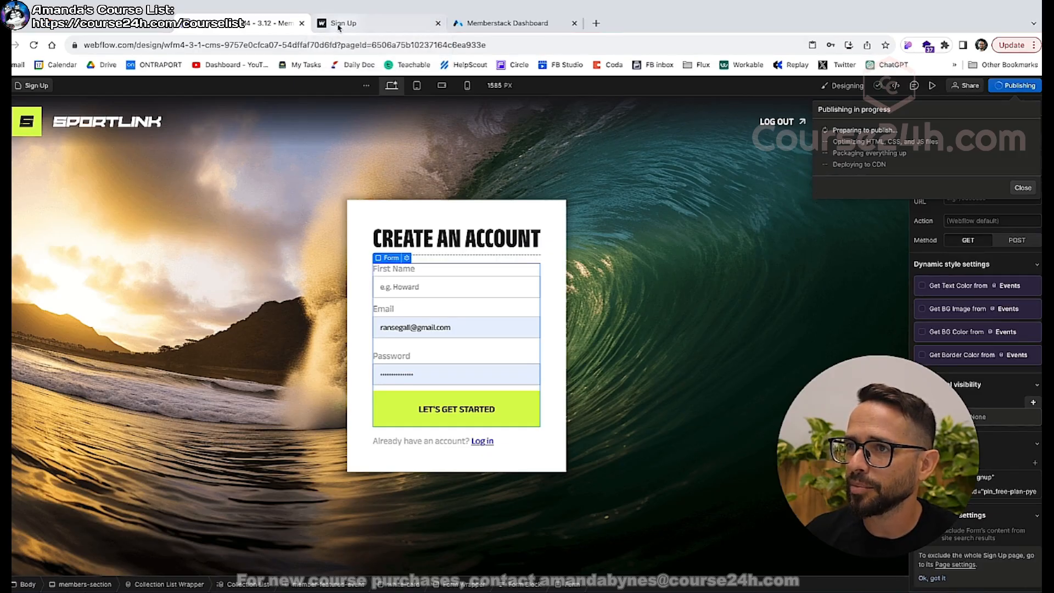
click(421, 27)
click(438, 23)
click(250, 25)
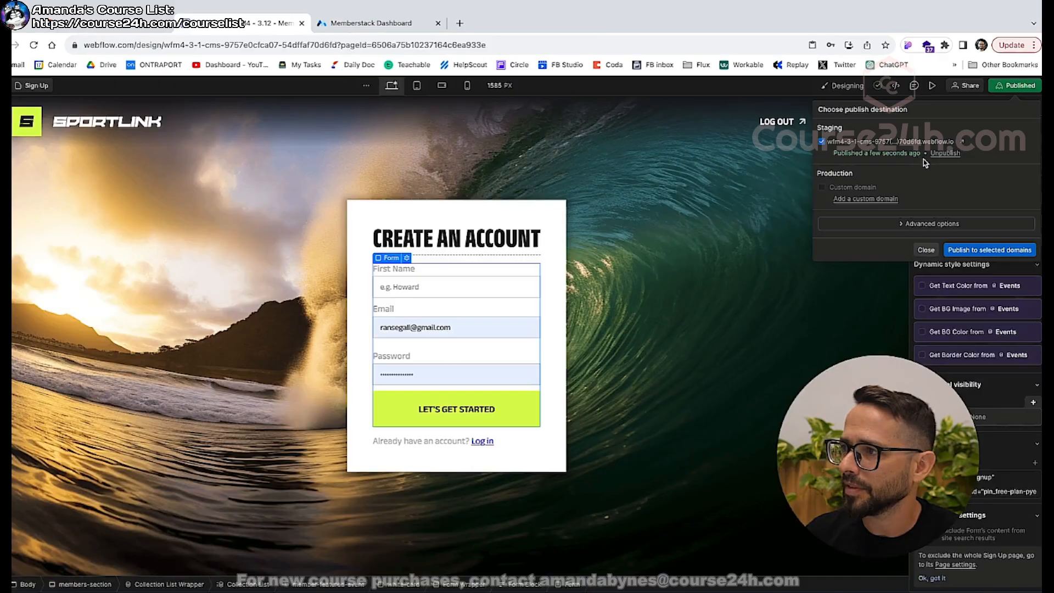
click(964, 144)
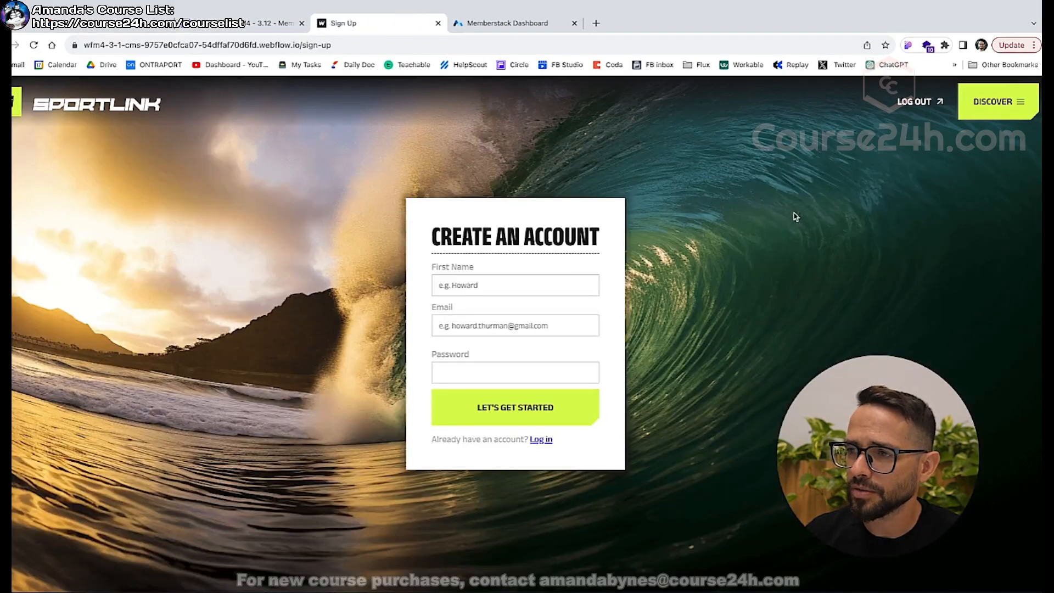
Create a test account with a first name, email and password, dismiss the save-password offer, and look over the Members Zone page.
click(440, 294)
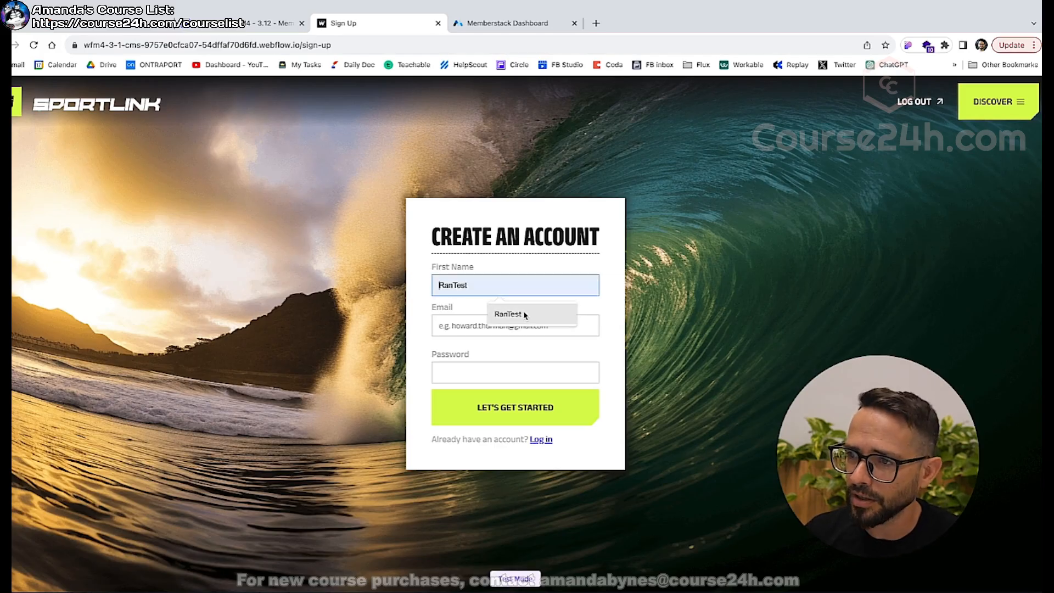
click(504, 316)
click(494, 328)
click(512, 354)
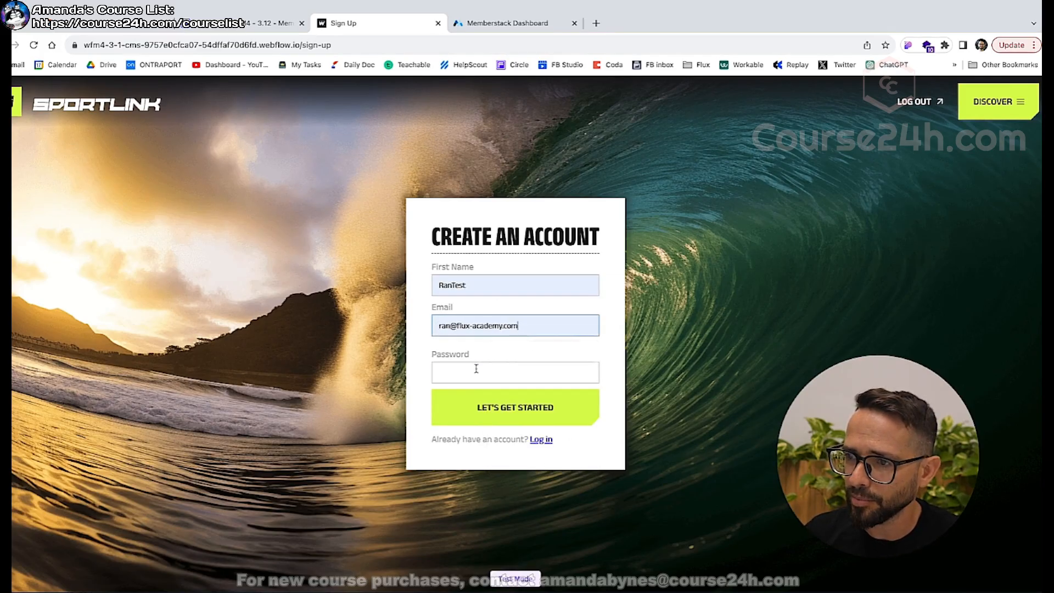
click(476, 369)
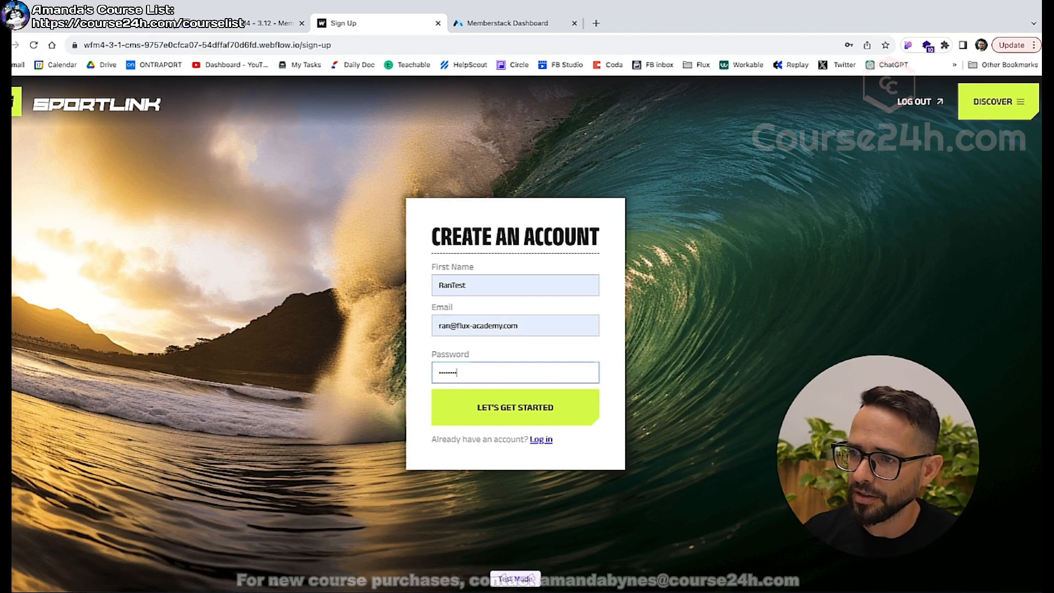
click(506, 415)
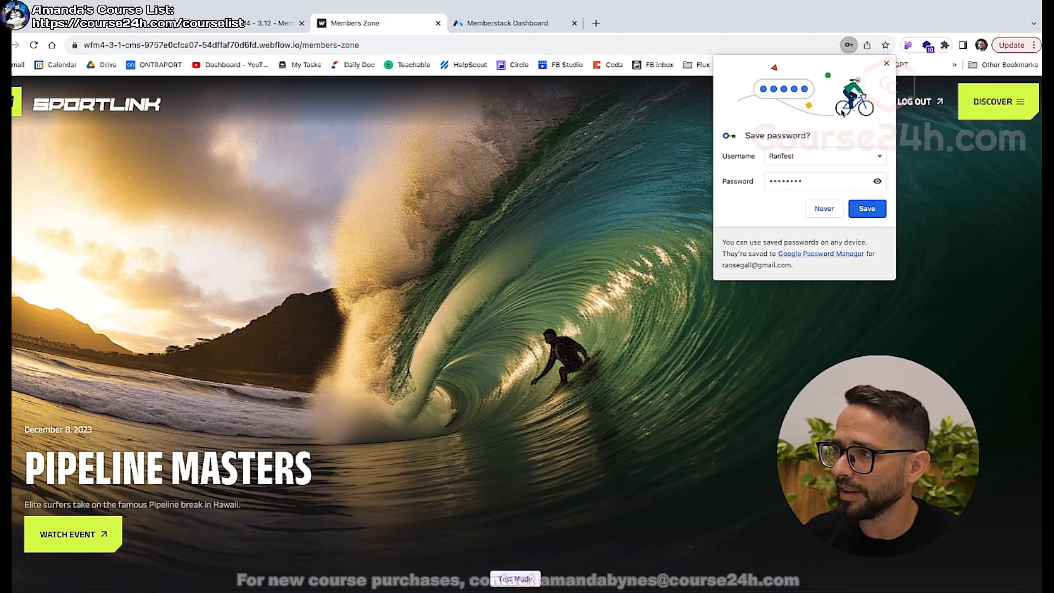
click(887, 64)
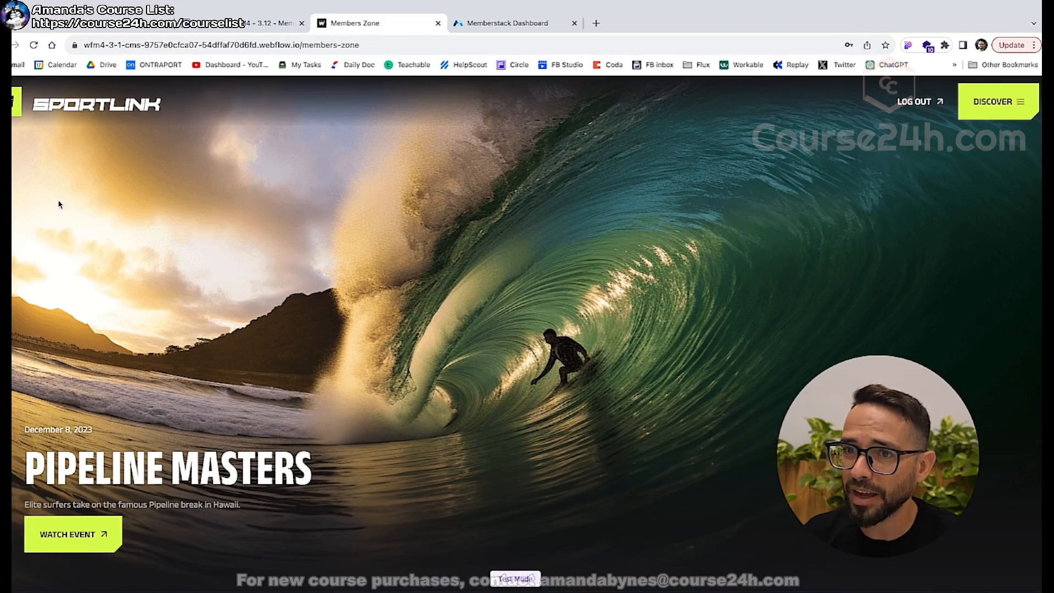
scroll(264, 328, down, 7)
scroll(265, 327, up, 7)
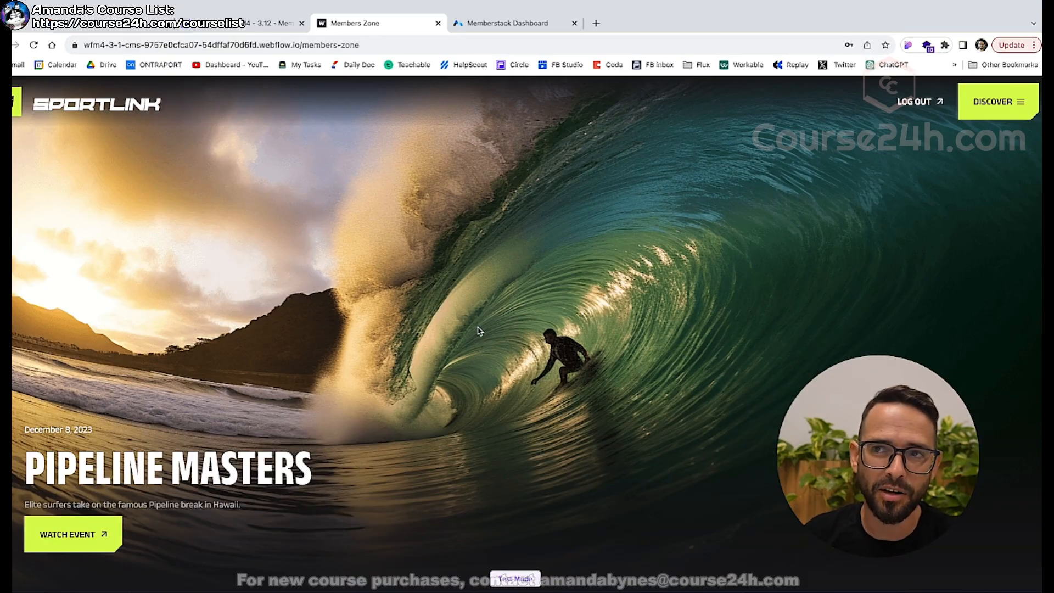
Set the sort order of the Sign Up page's member-featured-event collection list in Webflow to Date, Oldest to newest.
click(201, 21)
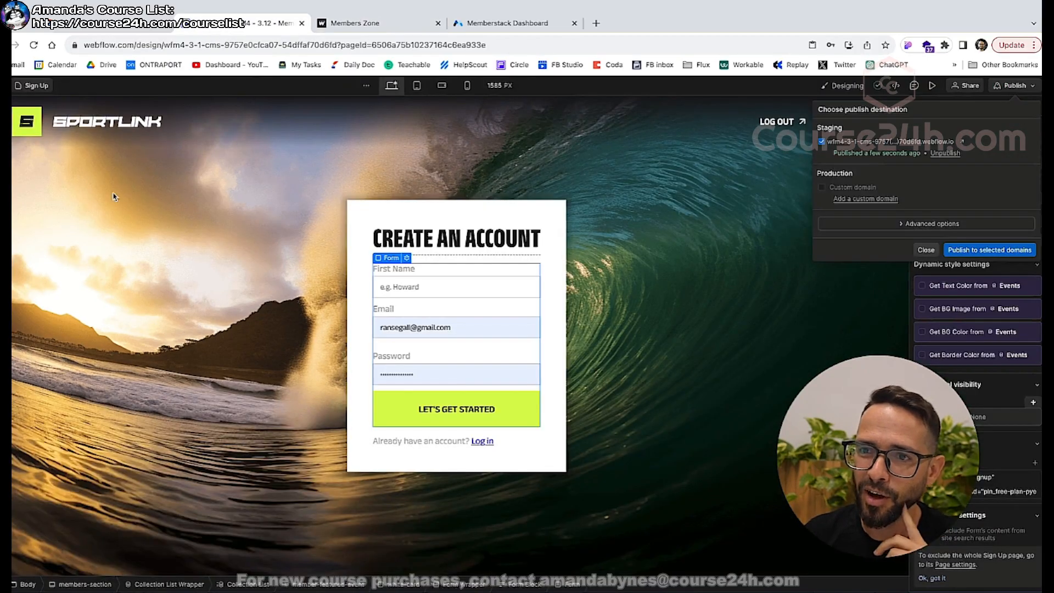
click(927, 251)
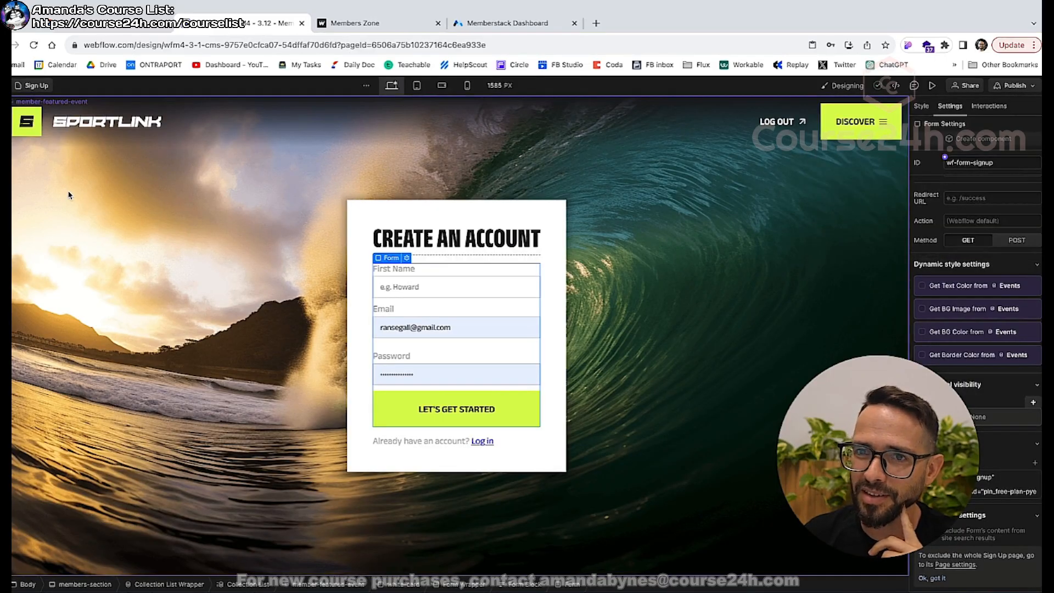
click(25, 160)
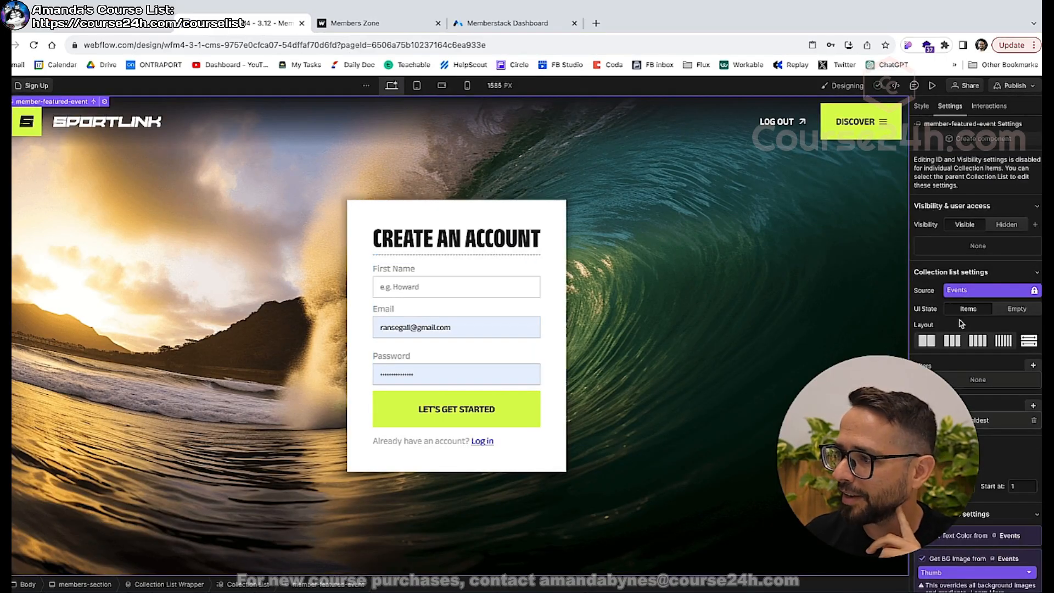
click(966, 420)
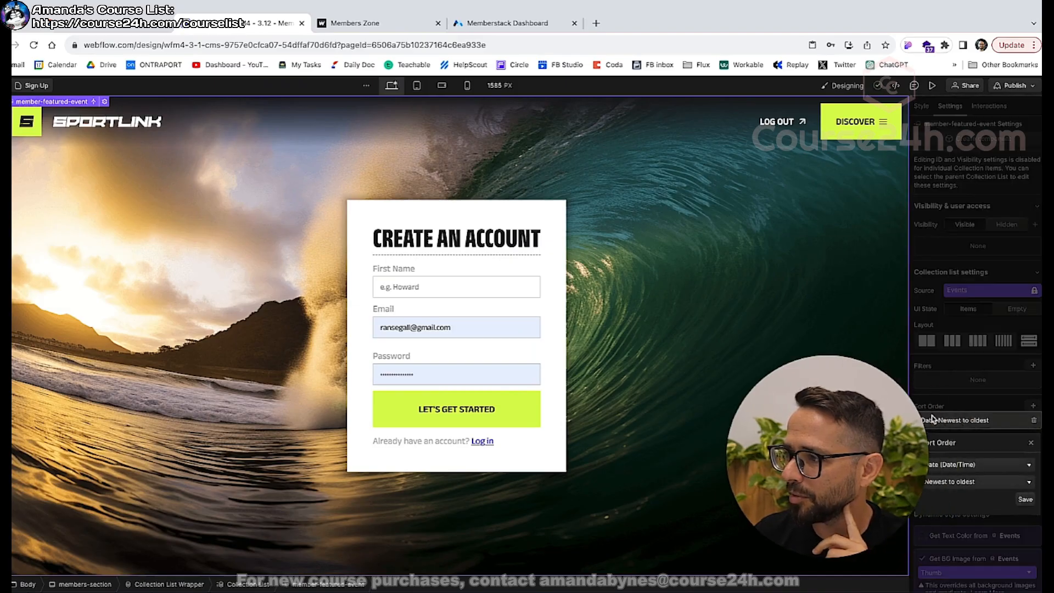
click(953, 482)
click(949, 495)
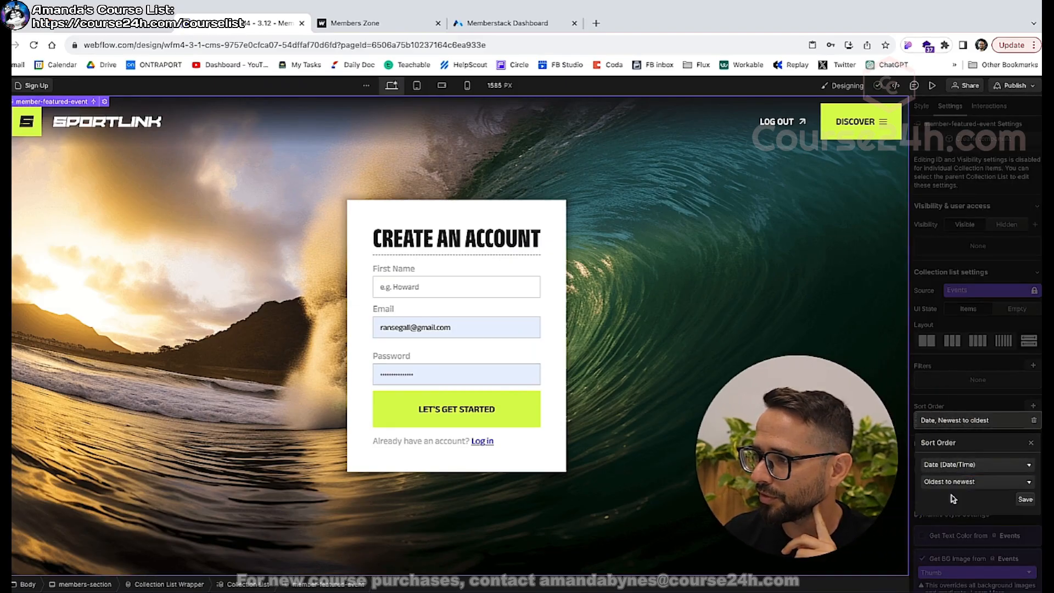
click(1030, 443)
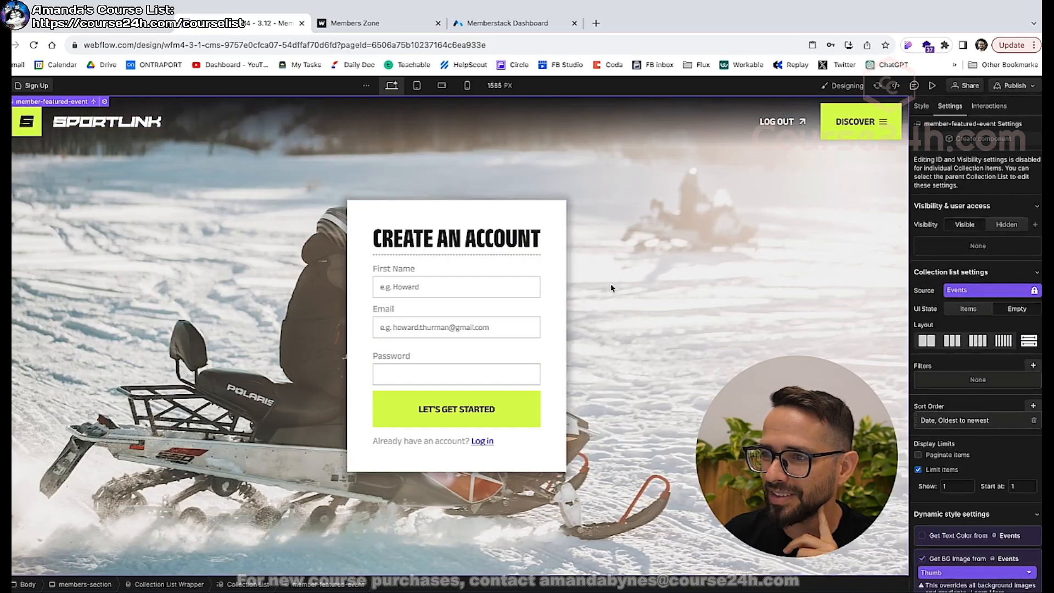
Browse the live Members Zone, open the Snowmobile Hillclimb Championship event, and review its gated page.
click(362, 22)
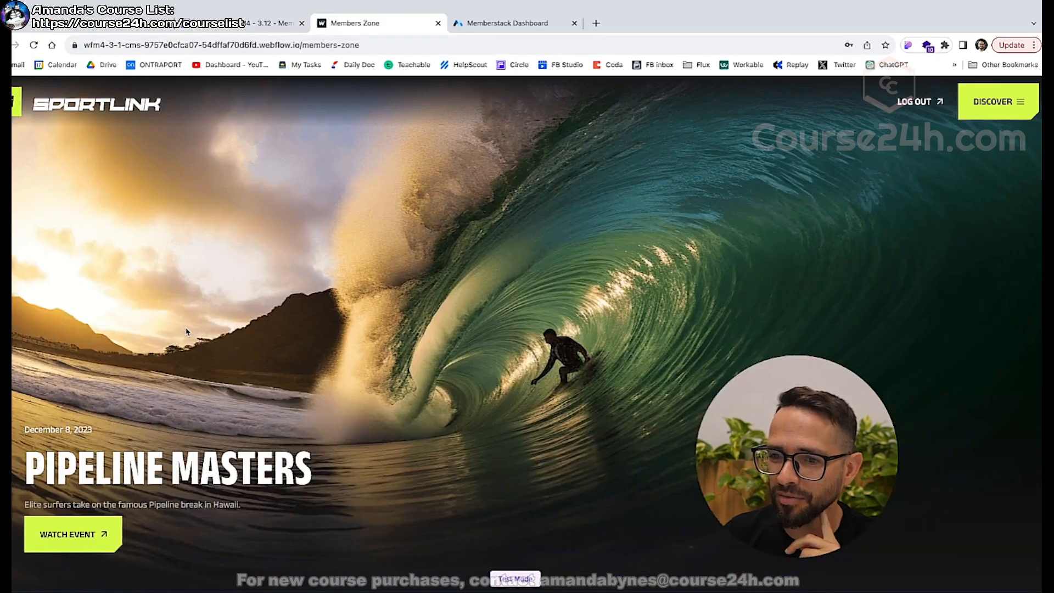
scroll(184, 329, down, 5)
scroll(185, 330, down, 3)
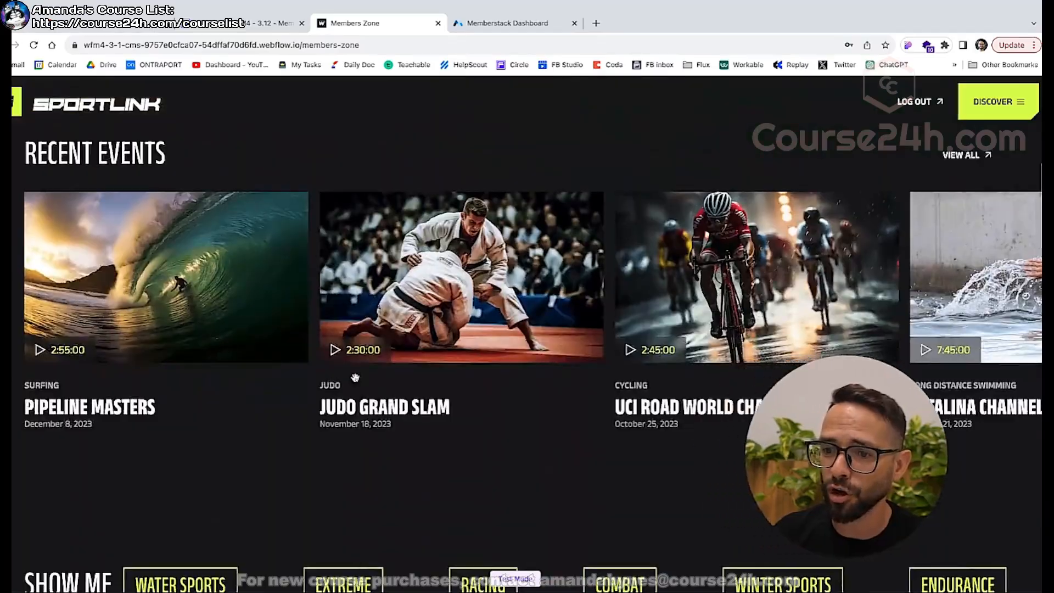
scroll(353, 376, down, 6)
click(299, 366)
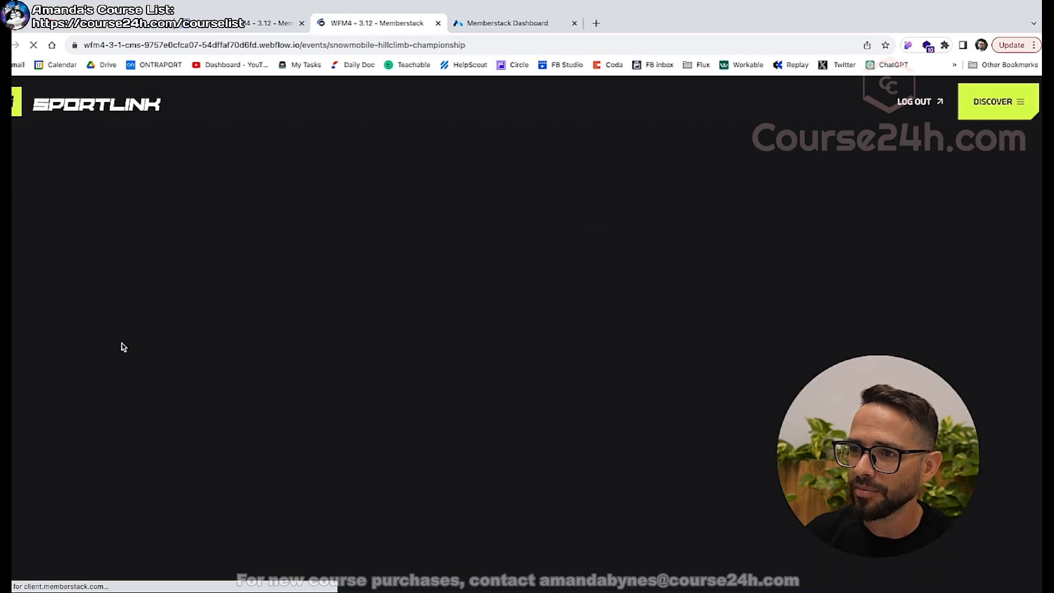
scroll(438, 314, down, 10)
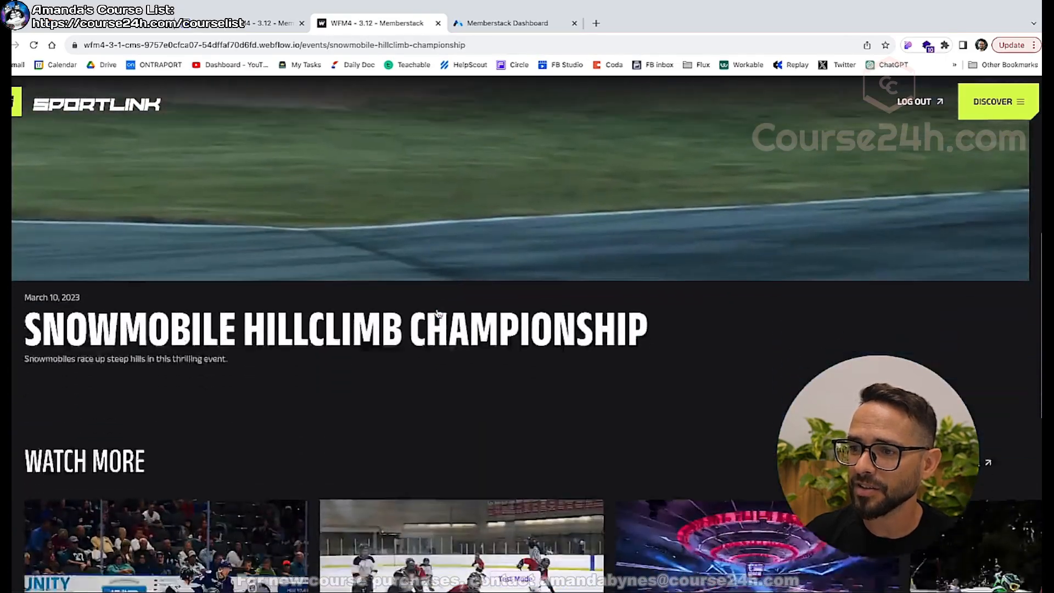
scroll(438, 313, up, 10)
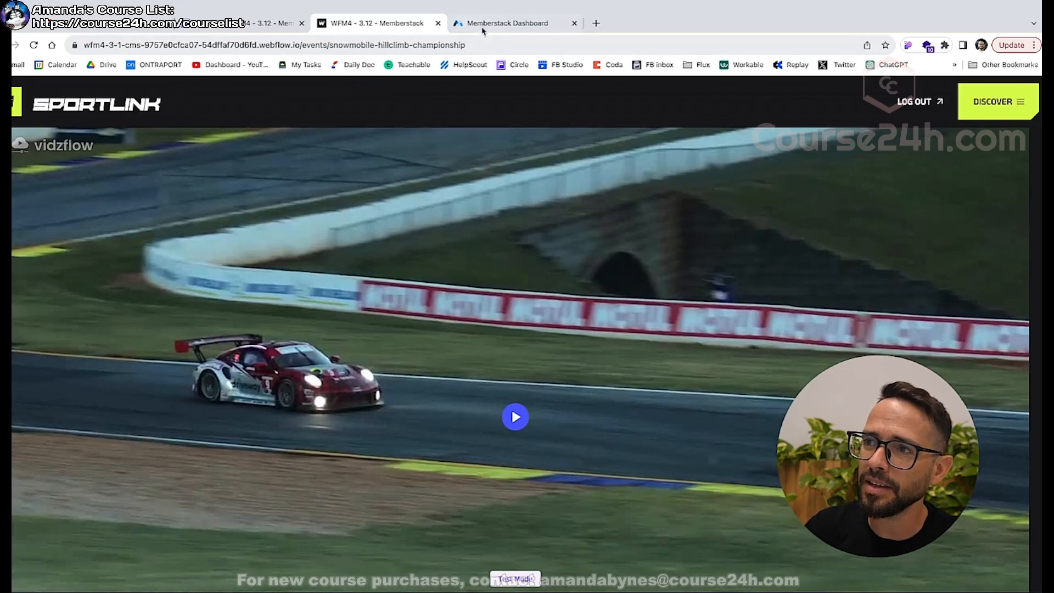
Open the new test member's record in Memberstack and check the profile and First Name custom field.
click(478, 24)
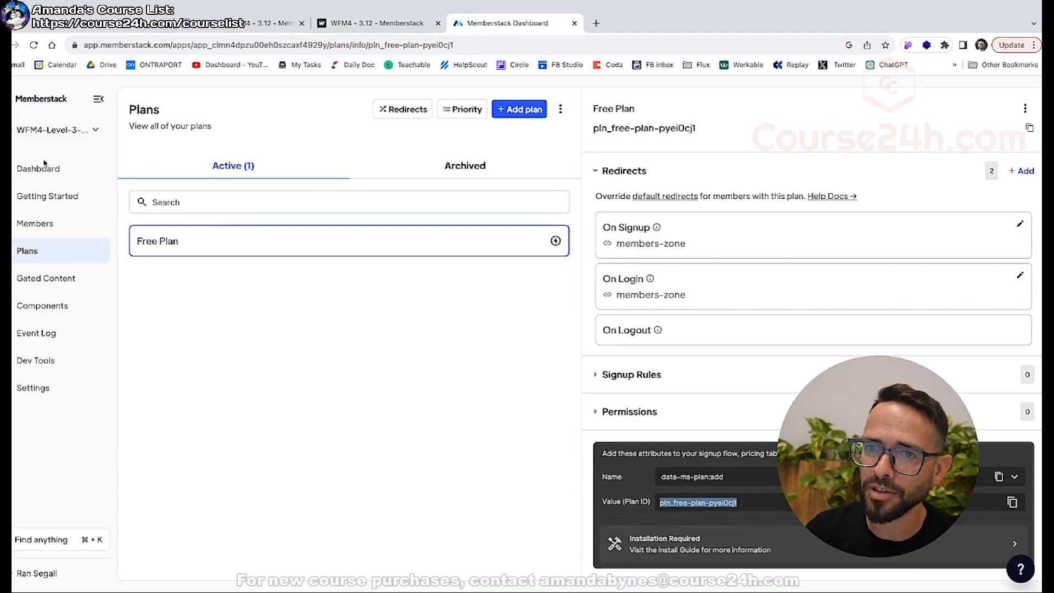
click(44, 229)
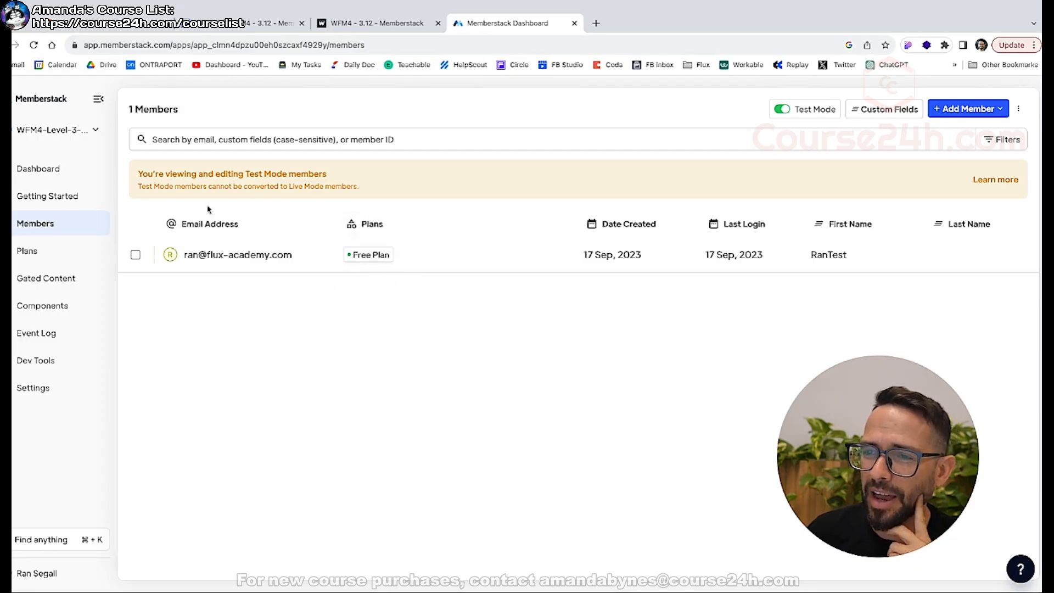
click(239, 271)
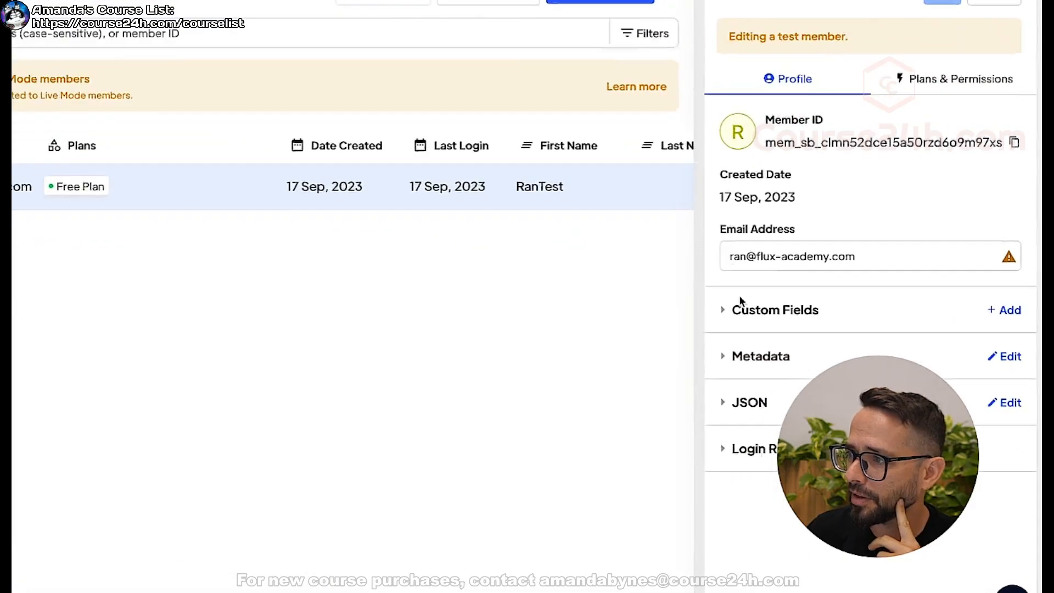
click(722, 310)
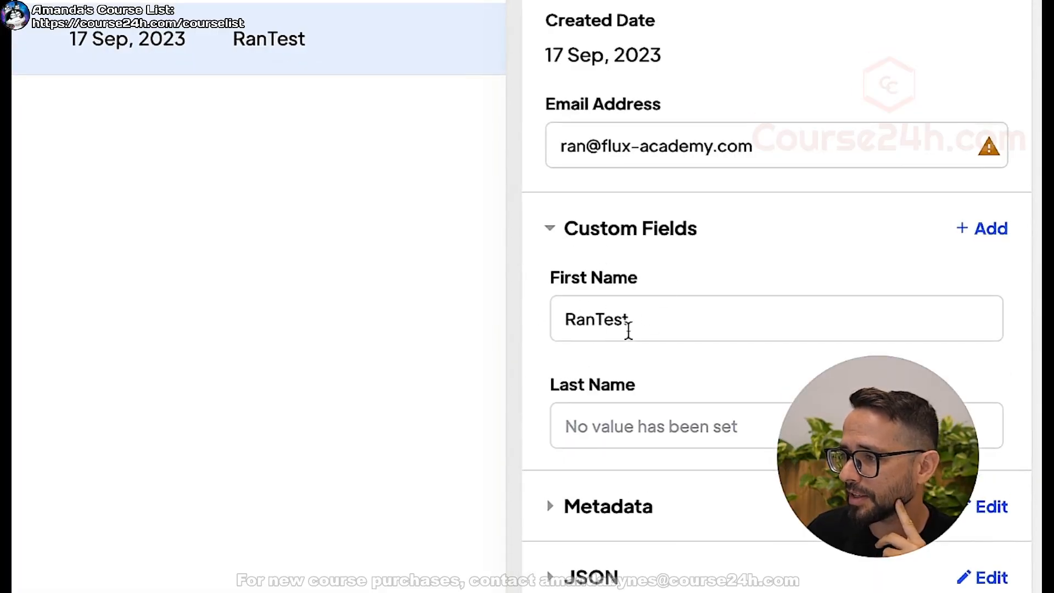
click(551, 230)
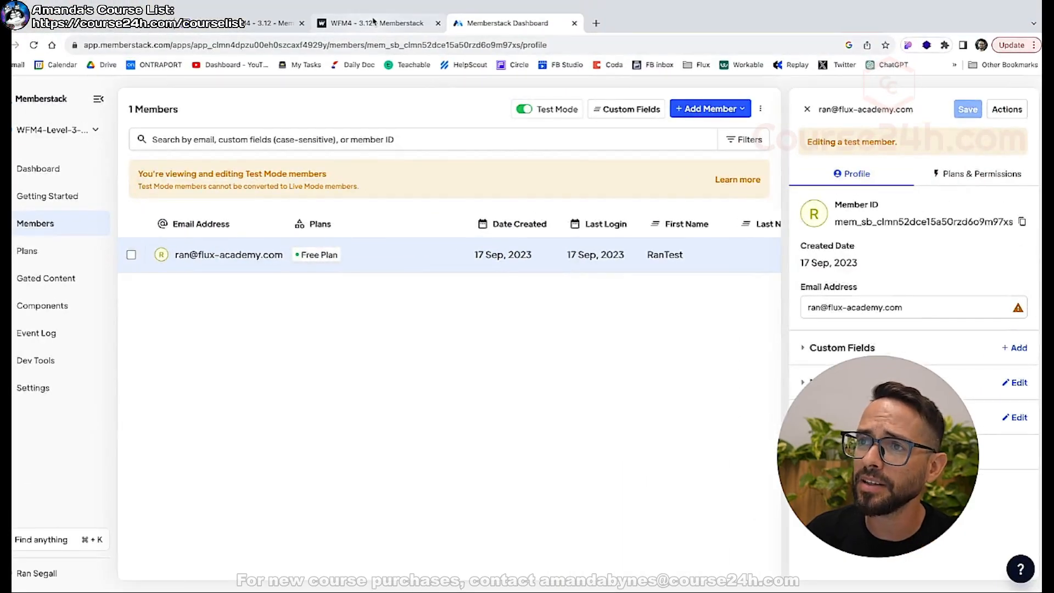
Review the live Snowmobile Hillclimb Championship page while logged in, and return to the sign-up page in the Webflow Designer.
click(372, 25)
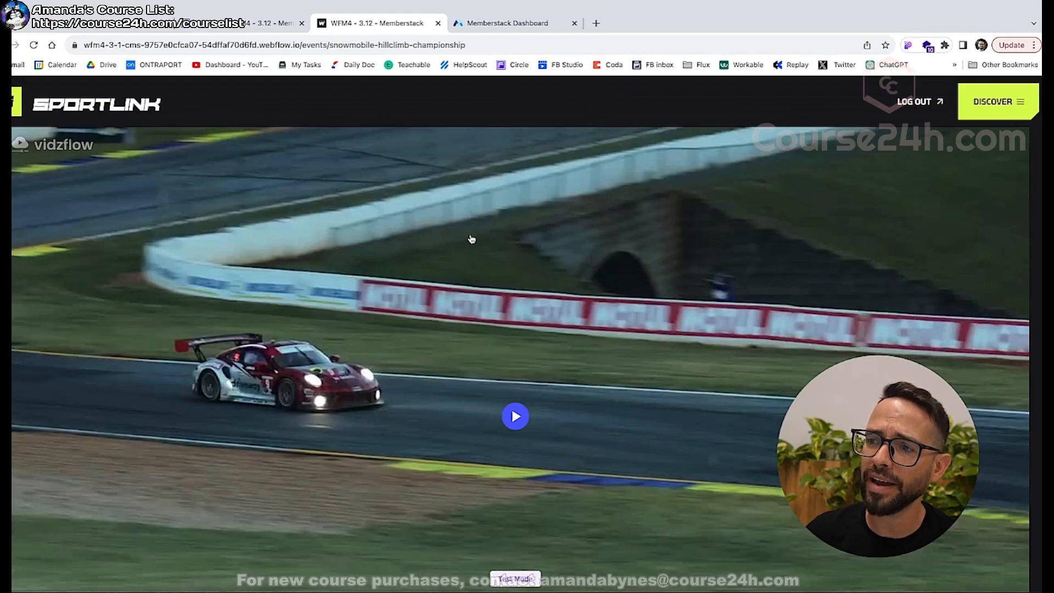
scroll(471, 240, down, 4)
scroll(470, 240, up, 4)
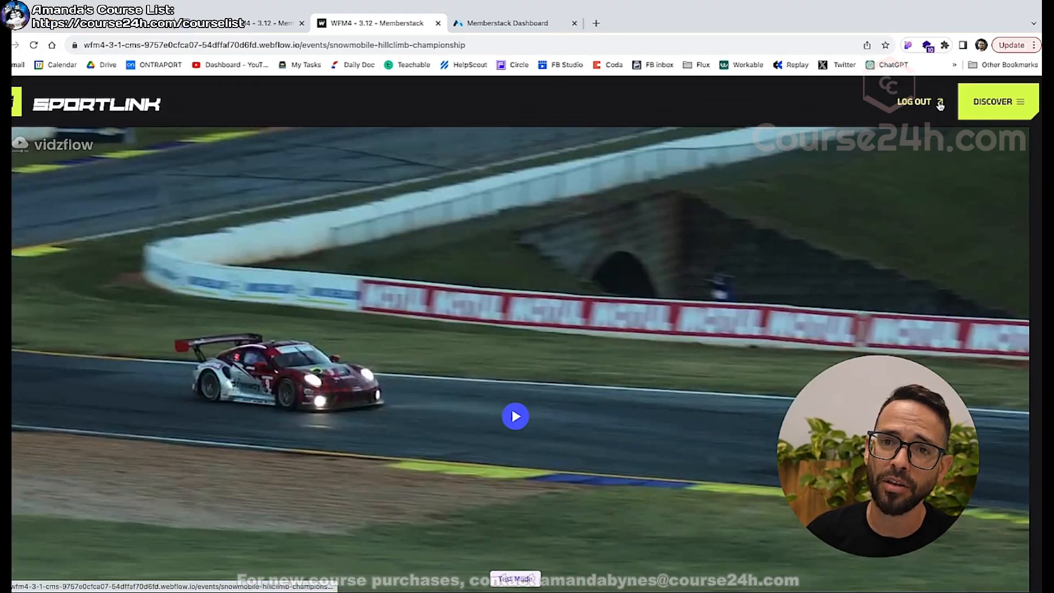
click(207, 27)
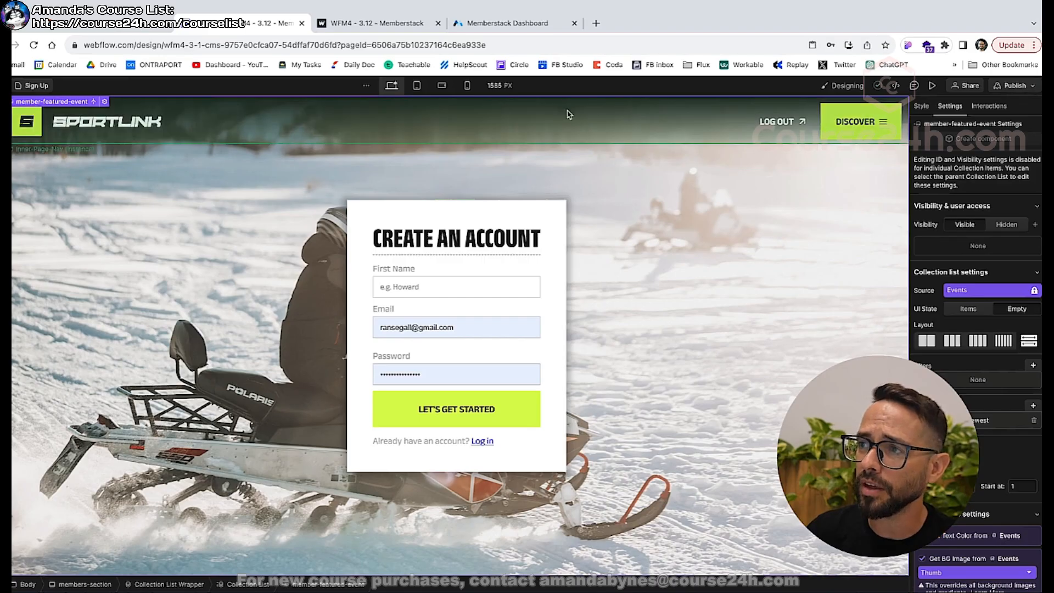
Open the Inner-Page-Nav component for editing and unlink the Log Out button from its Ghost-Button component instance.
double_click(591, 118)
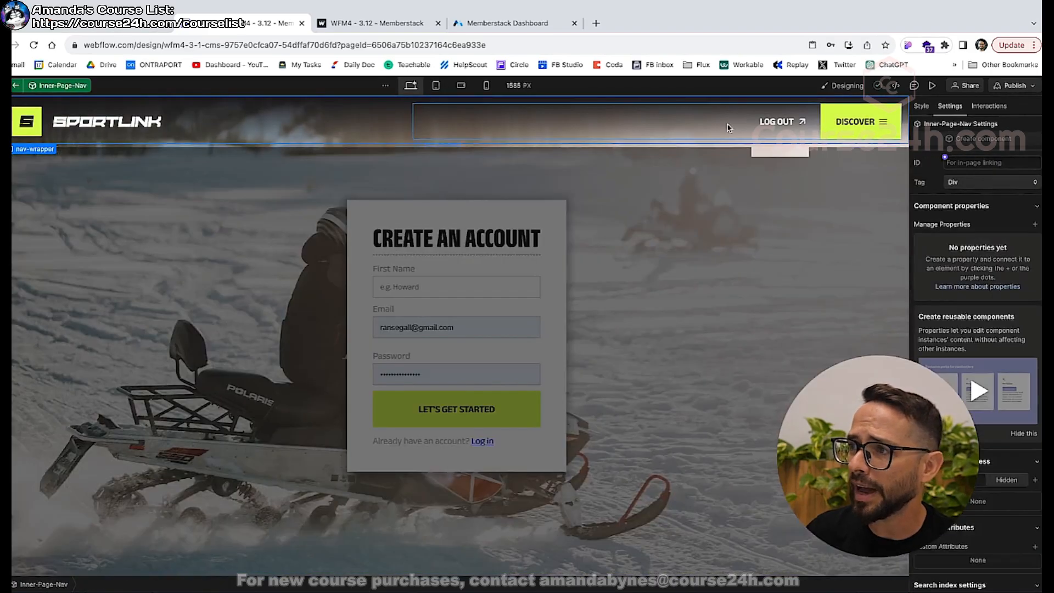
click(783, 119)
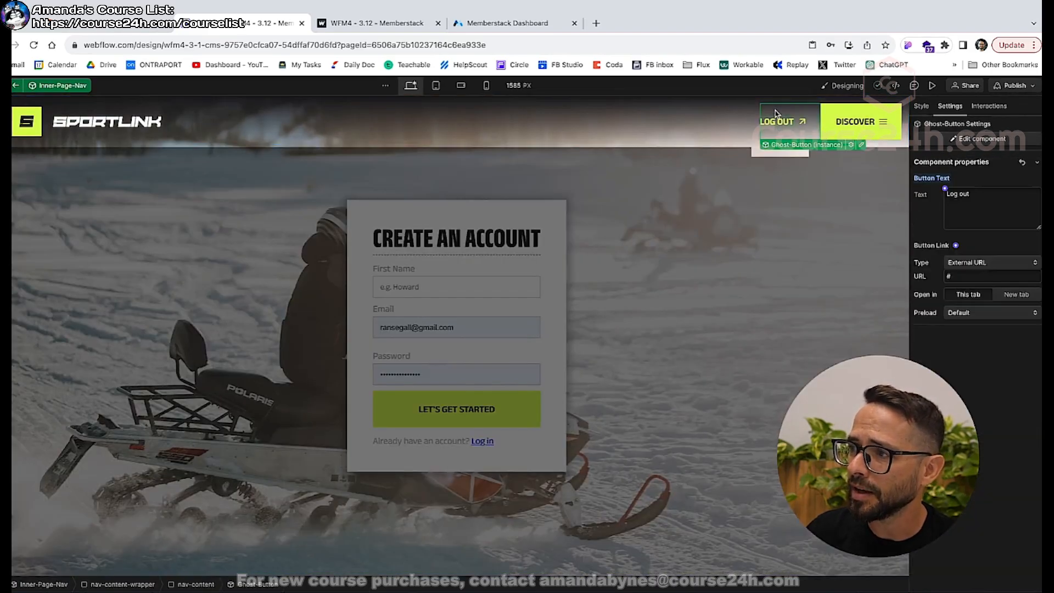
right_click(792, 137)
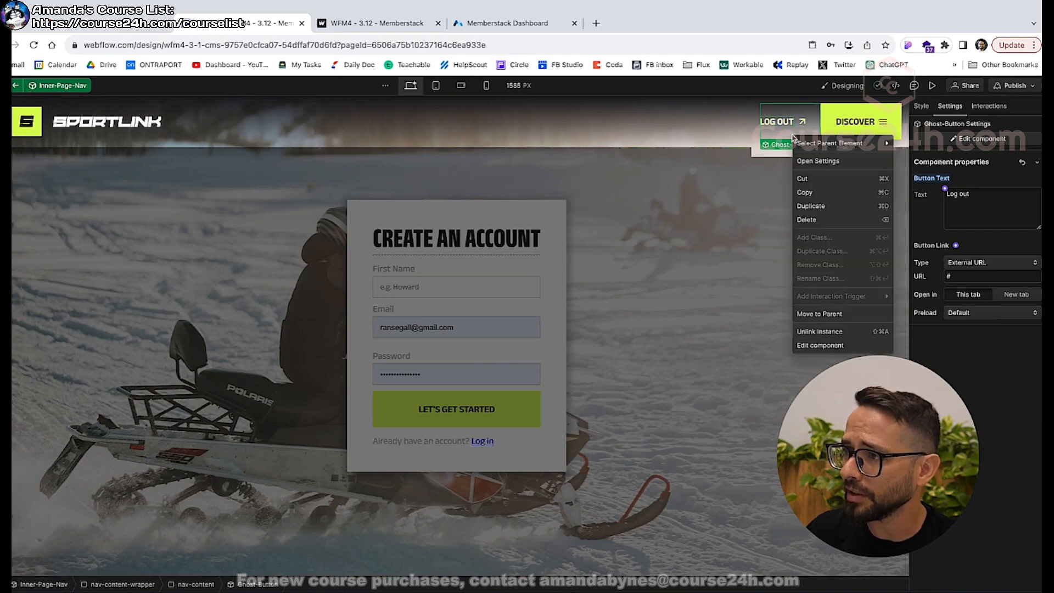
click(822, 332)
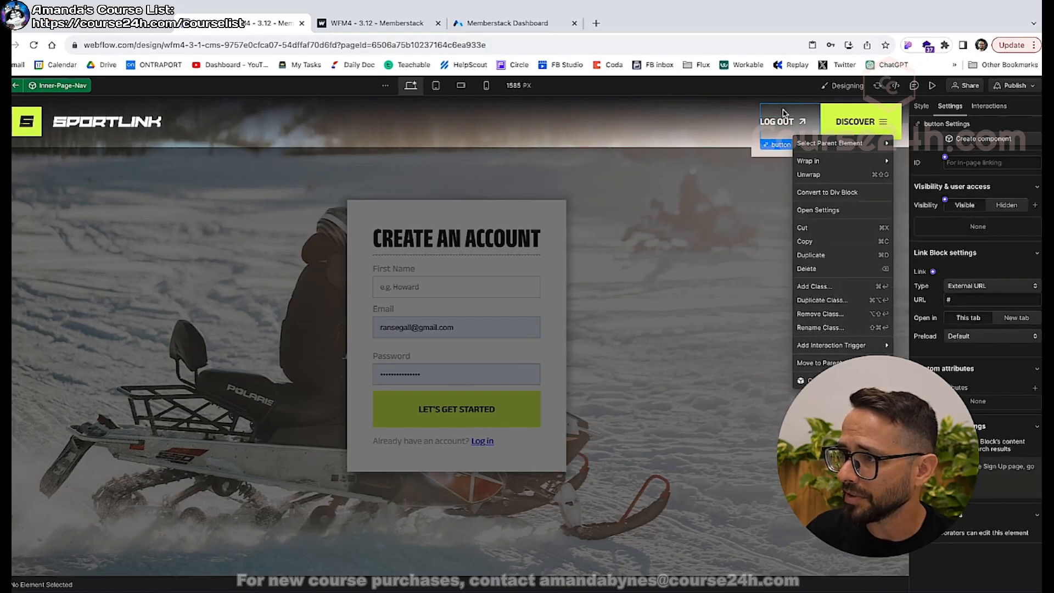
click(749, 138)
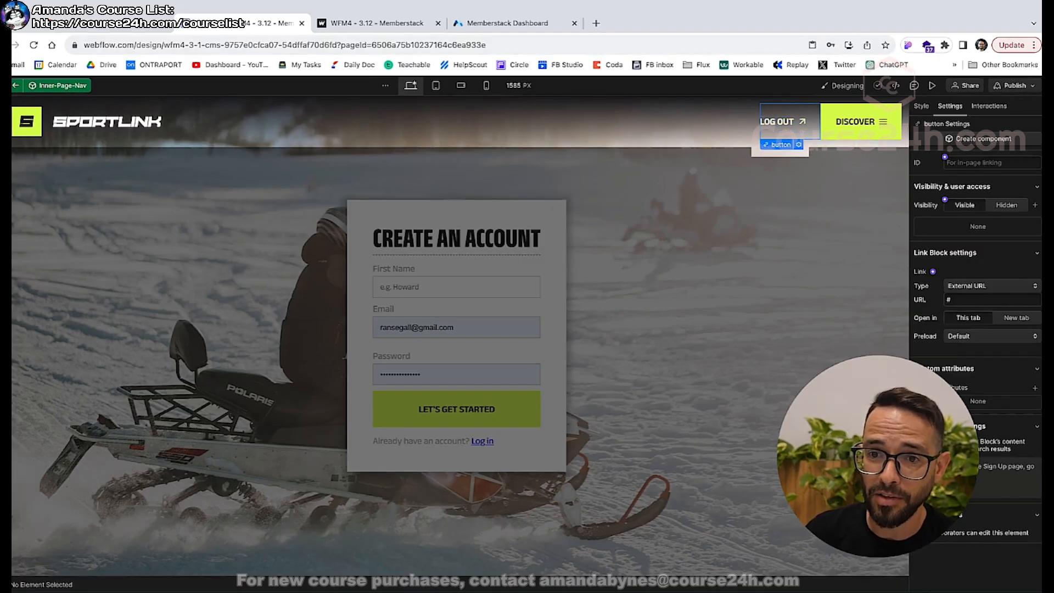
Open the Memberstack app for the unlinked Log Out button and filter the available attributes by "logout".
key(e)
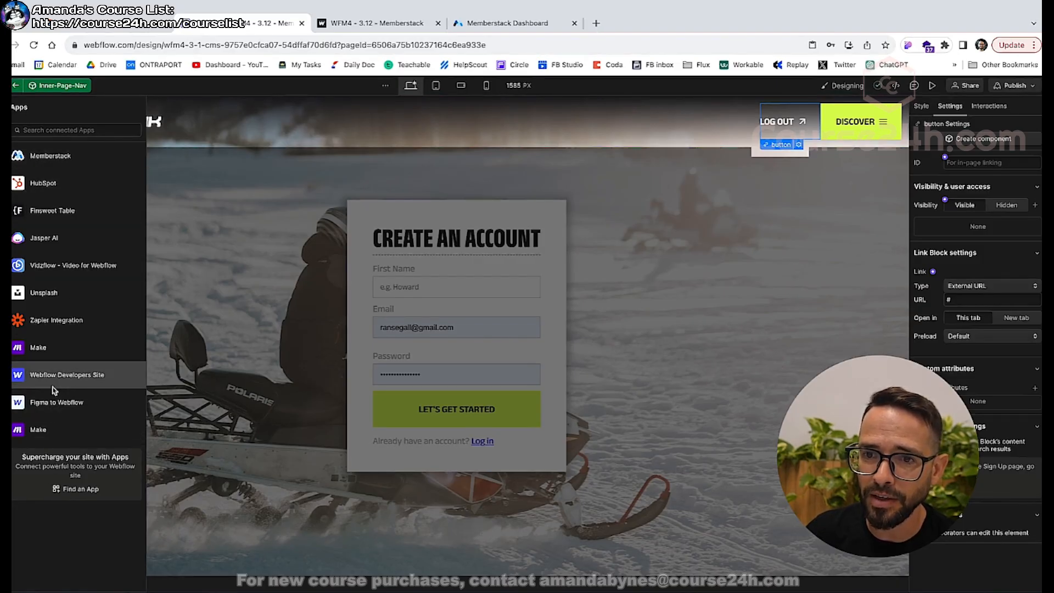
mouse_move(71, 155)
click(123, 156)
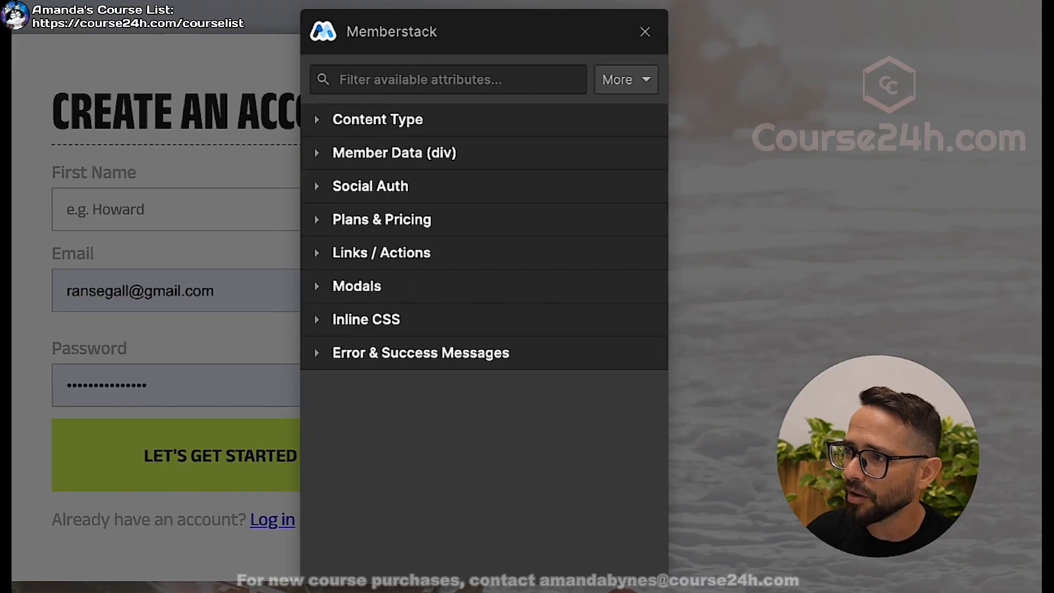
click(458, 79)
text(logout)
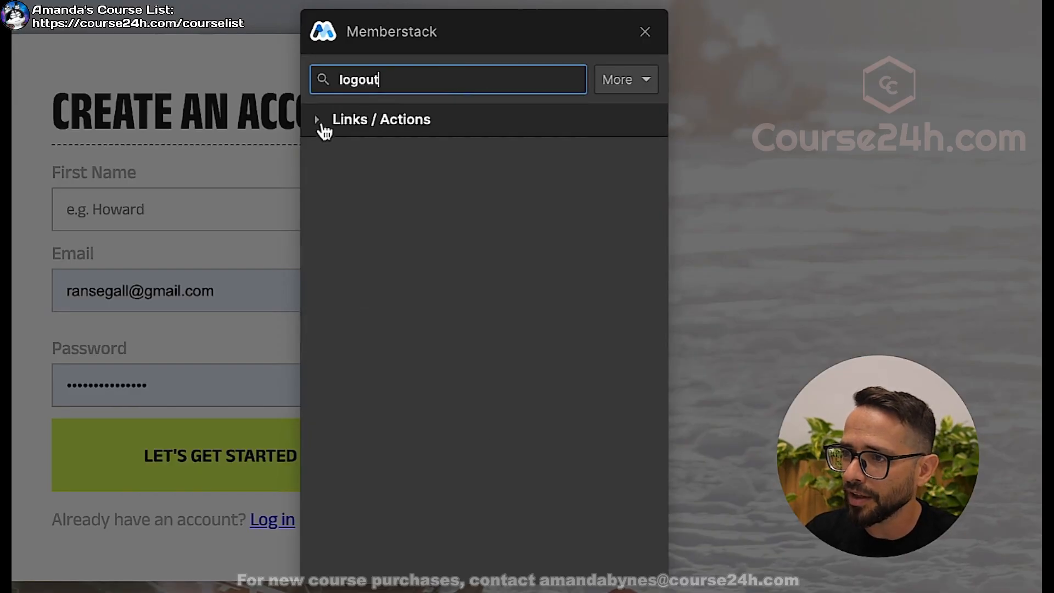
Set the Log Out button's Memberstack Links / Actions action to Logout and return from the nav component to the Sign Up page.
click(325, 132)
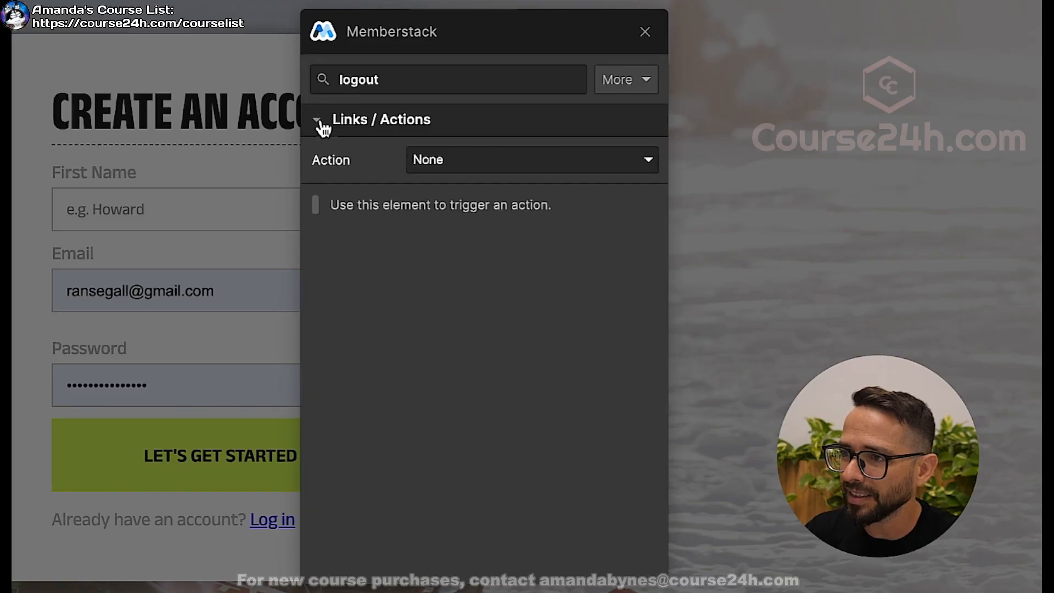
click(450, 174)
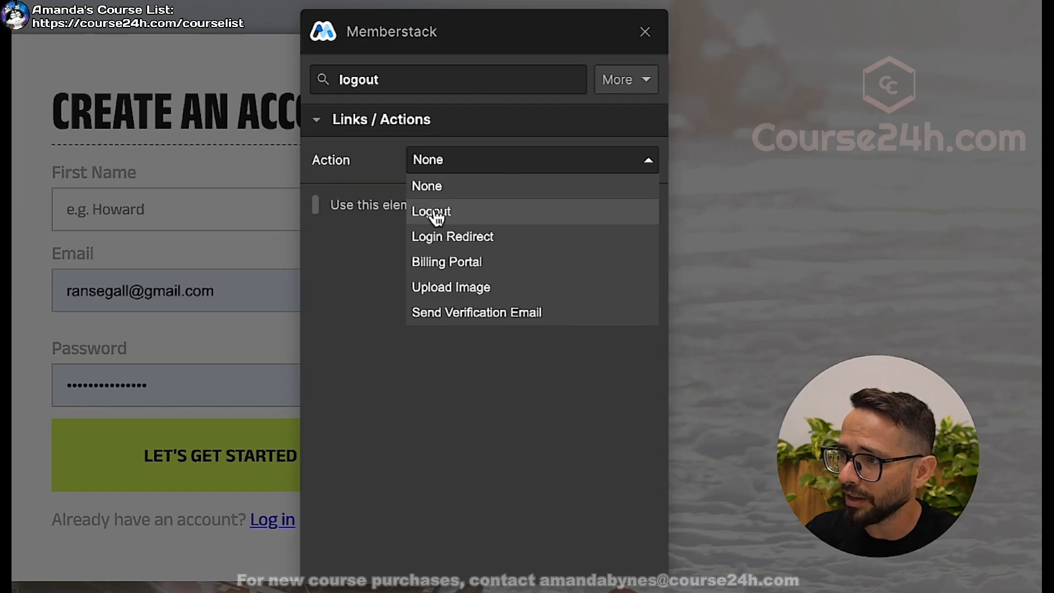
click(413, 79)
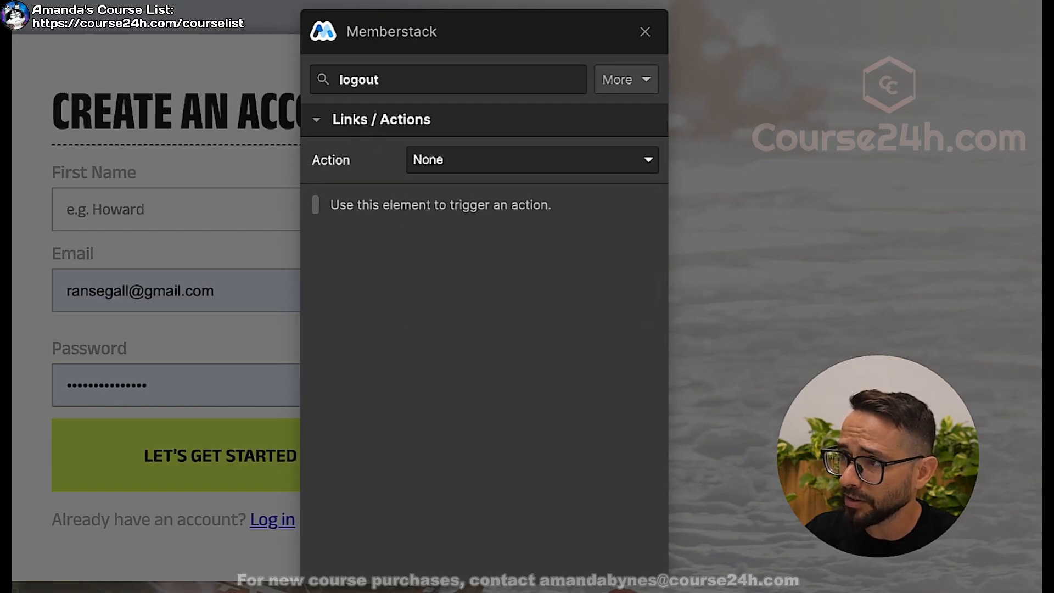
click(435, 164)
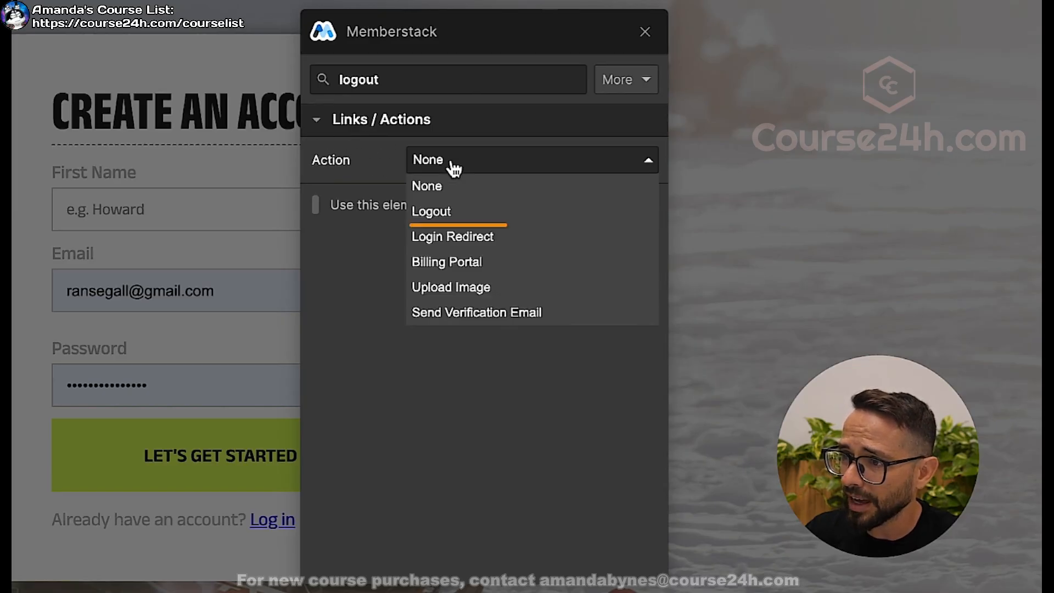
click(446, 218)
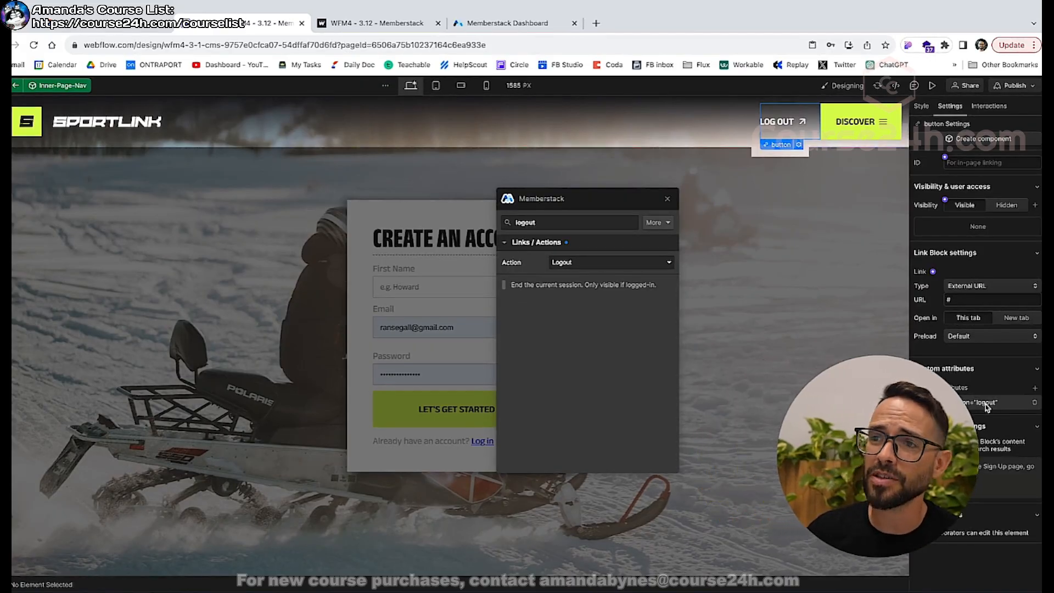
click(556, 17)
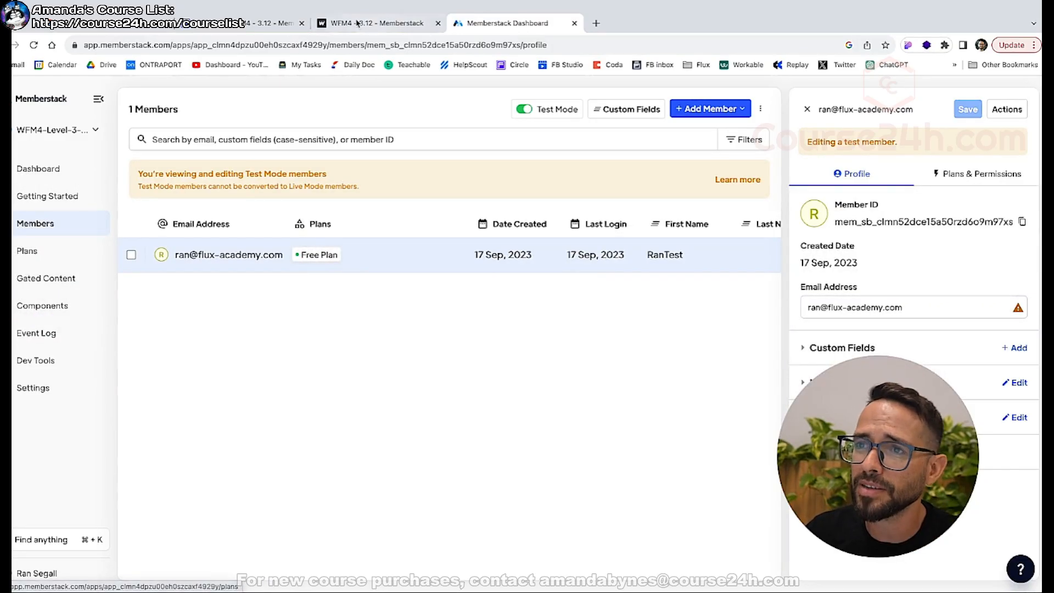
click(247, 23)
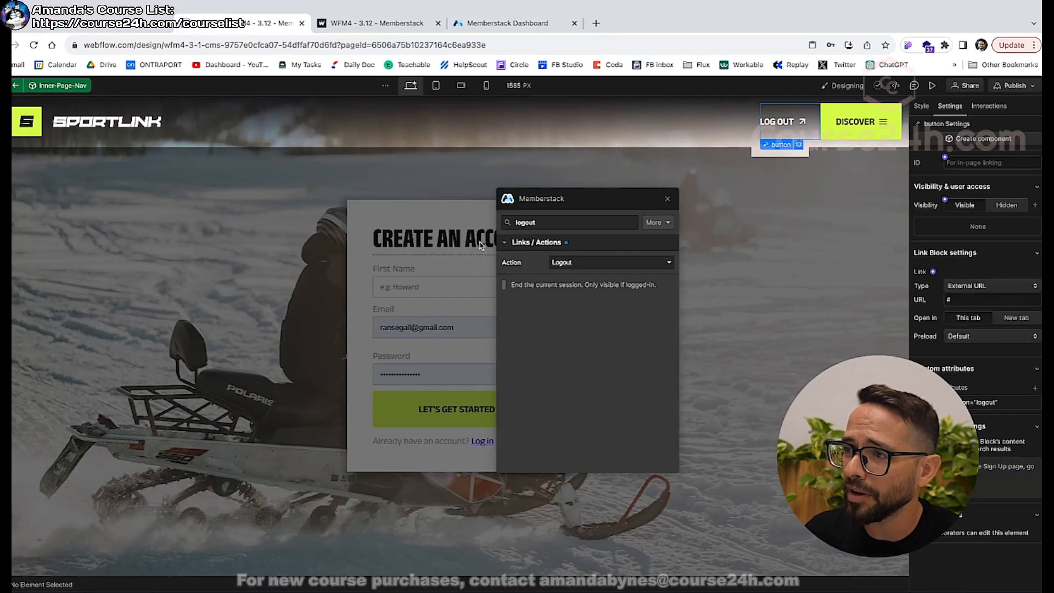
click(668, 200)
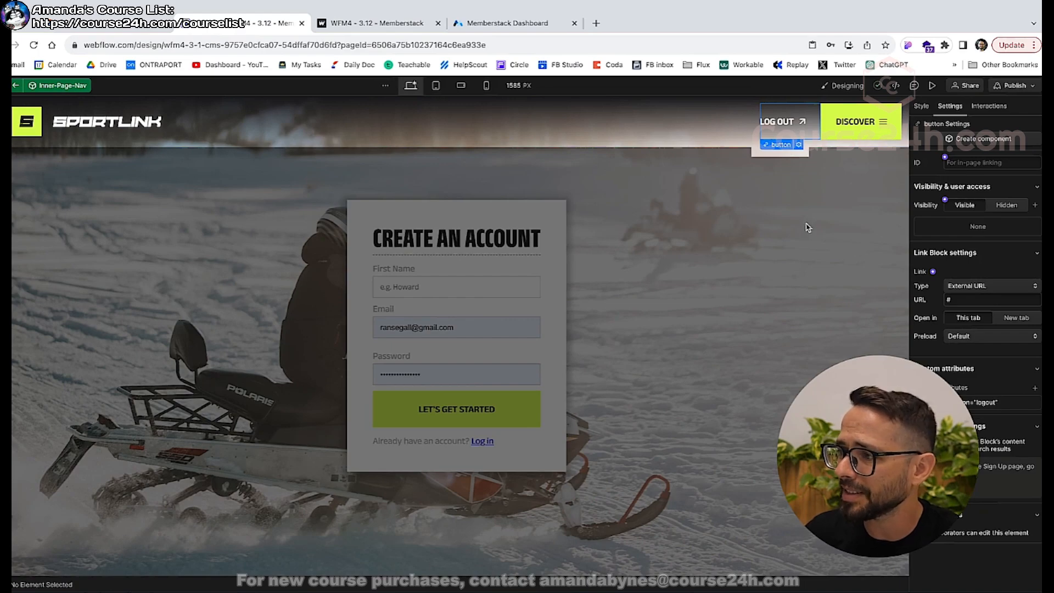
click(689, 201)
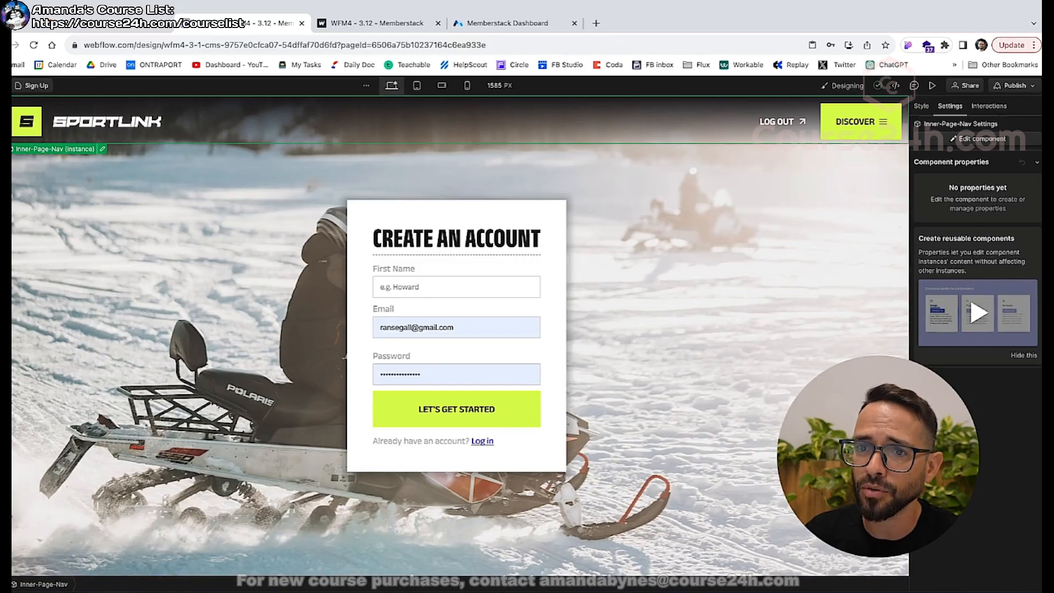
Duplicate the Sign Up page as a new page named Login.
key(p)
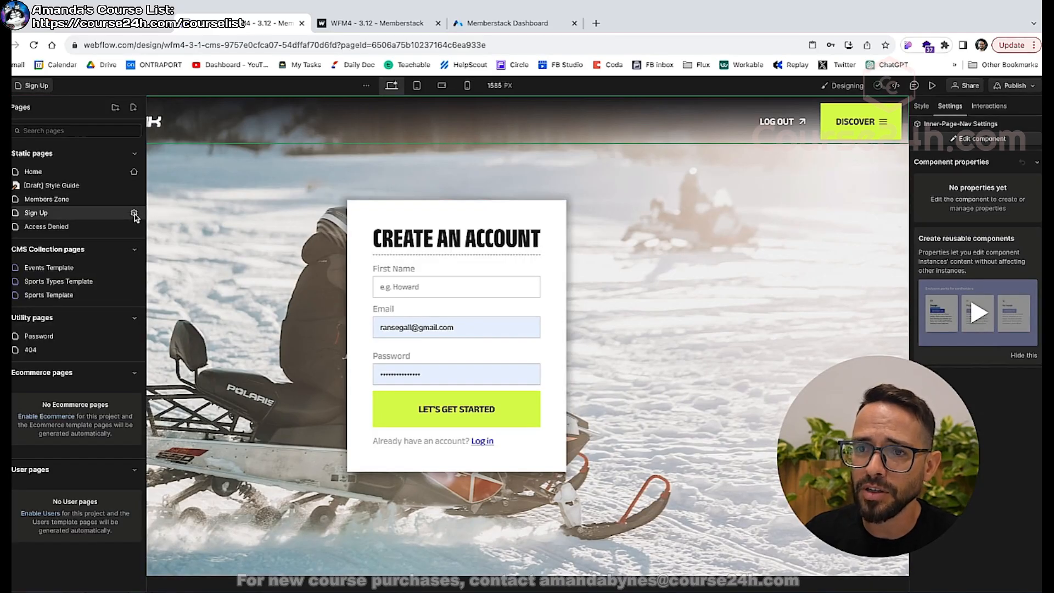
click(138, 218)
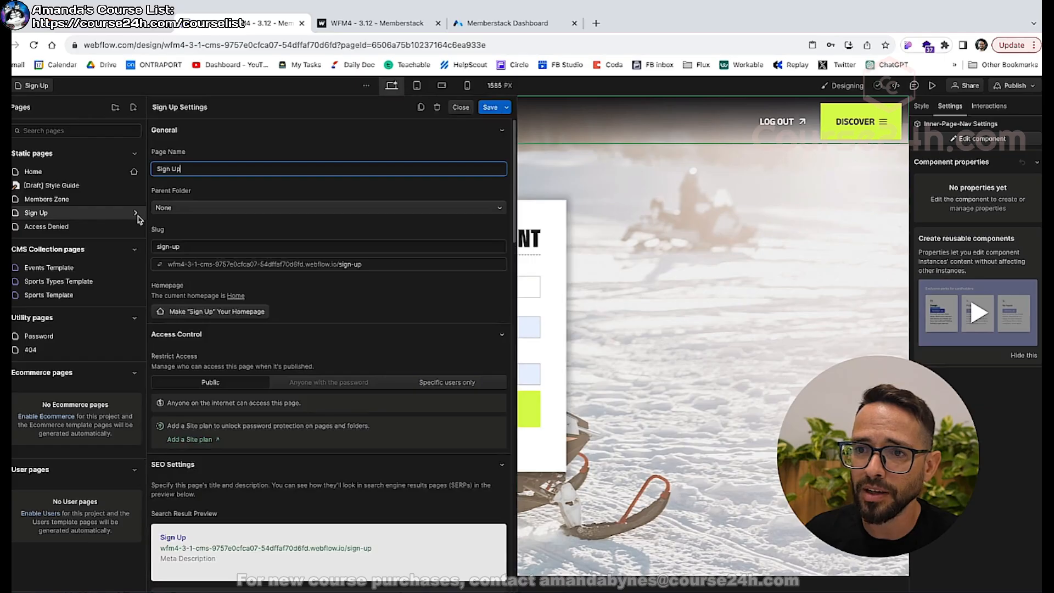
click(421, 107)
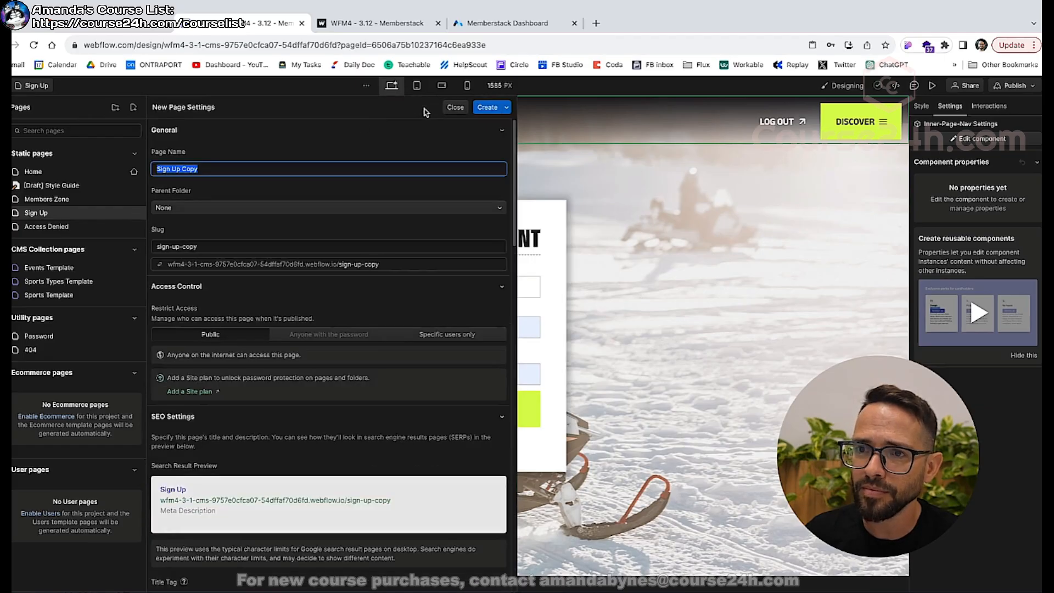
text(Login)
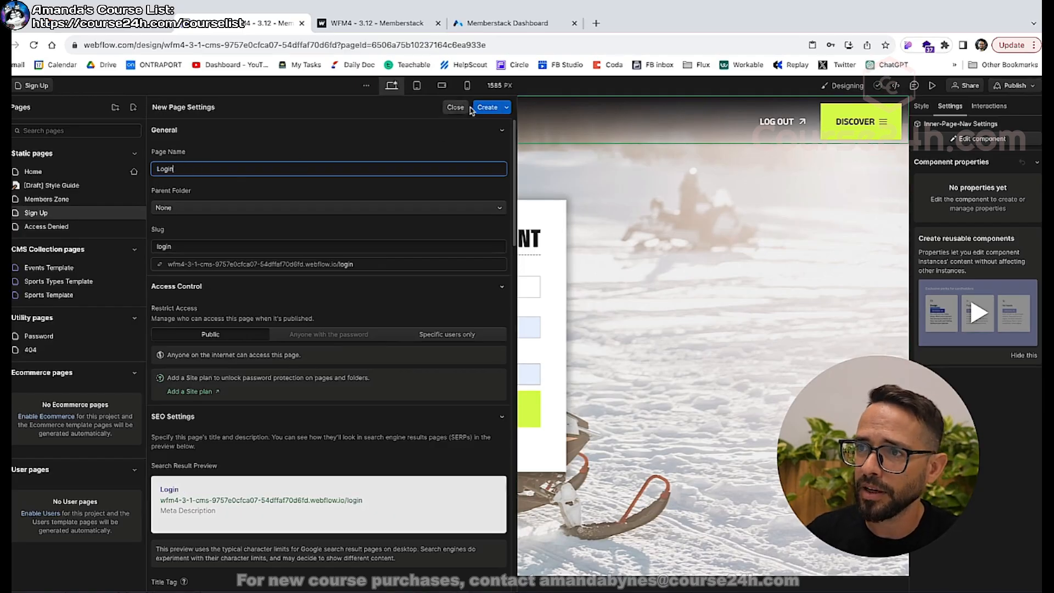
click(488, 108)
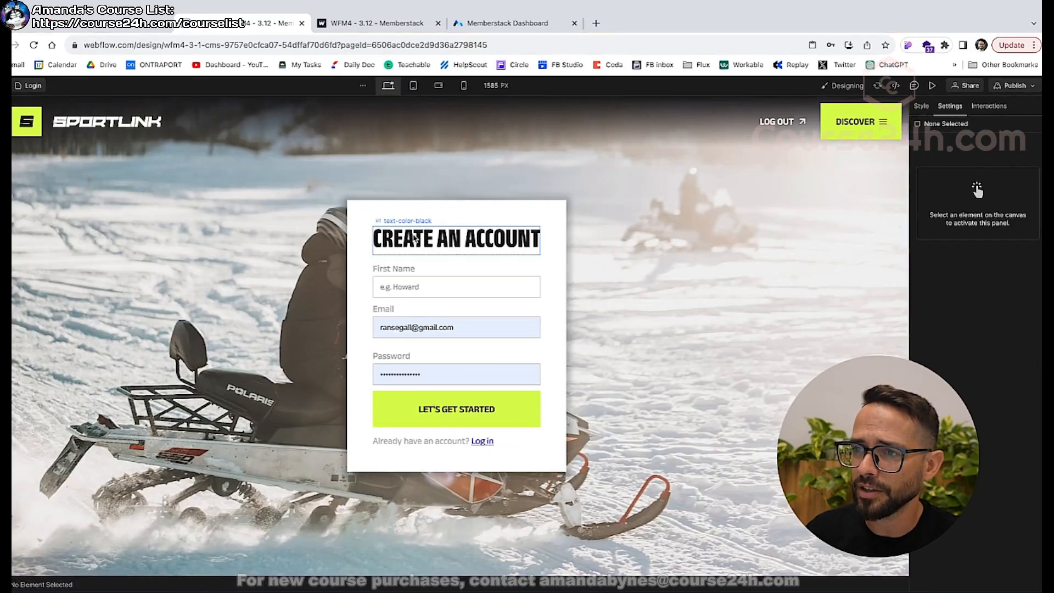
Change the Login page's form heading to "LOG IN".
click(416, 238)
double_click(415, 238)
key(ctrl+a)
text(LOG IN)
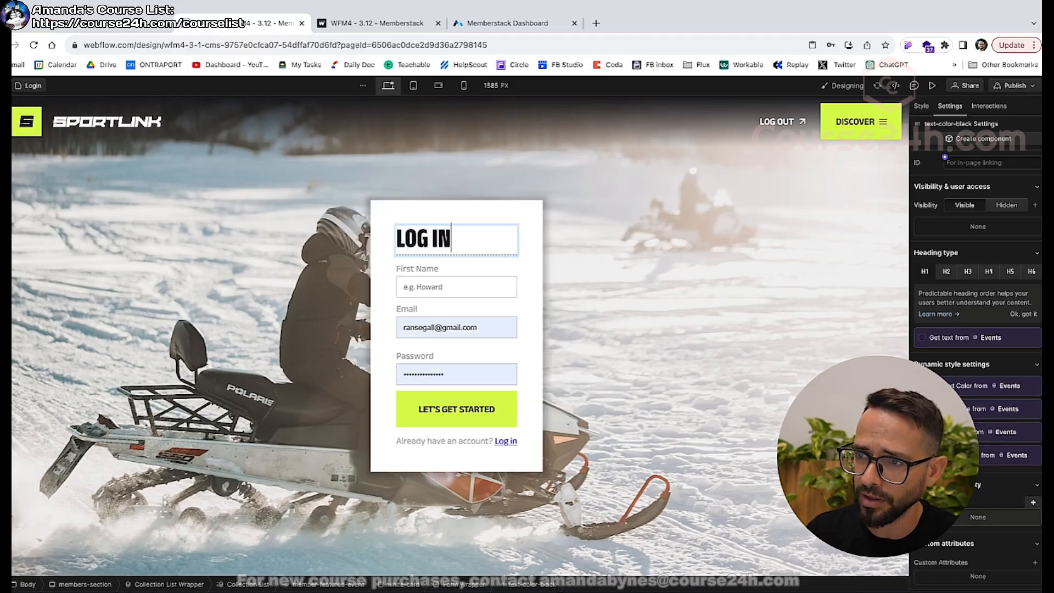
click(322, 266)
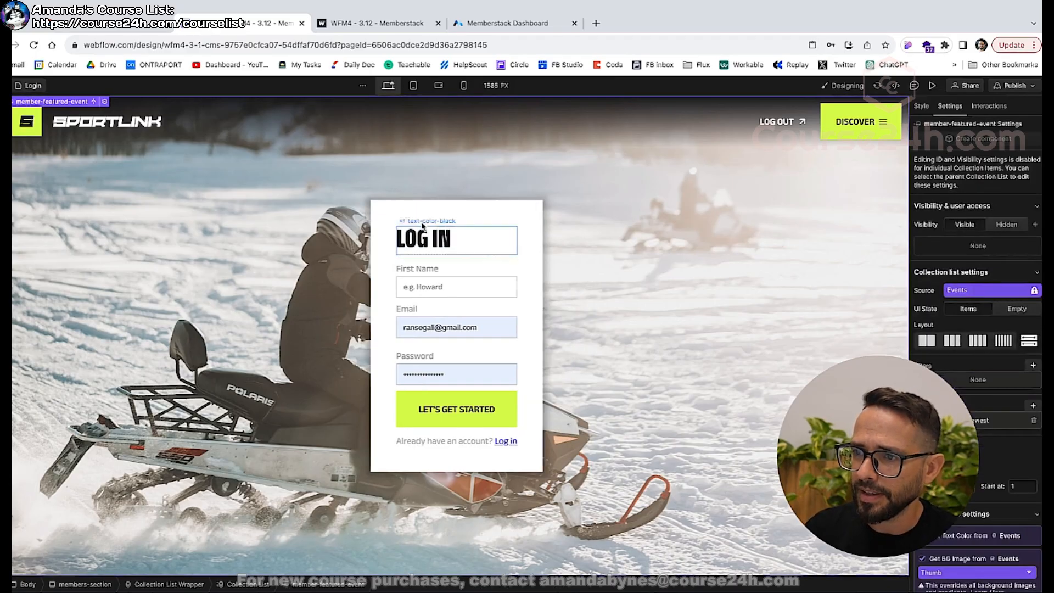
Delete the First Name label and input block from the Login page's form.
click(462, 277)
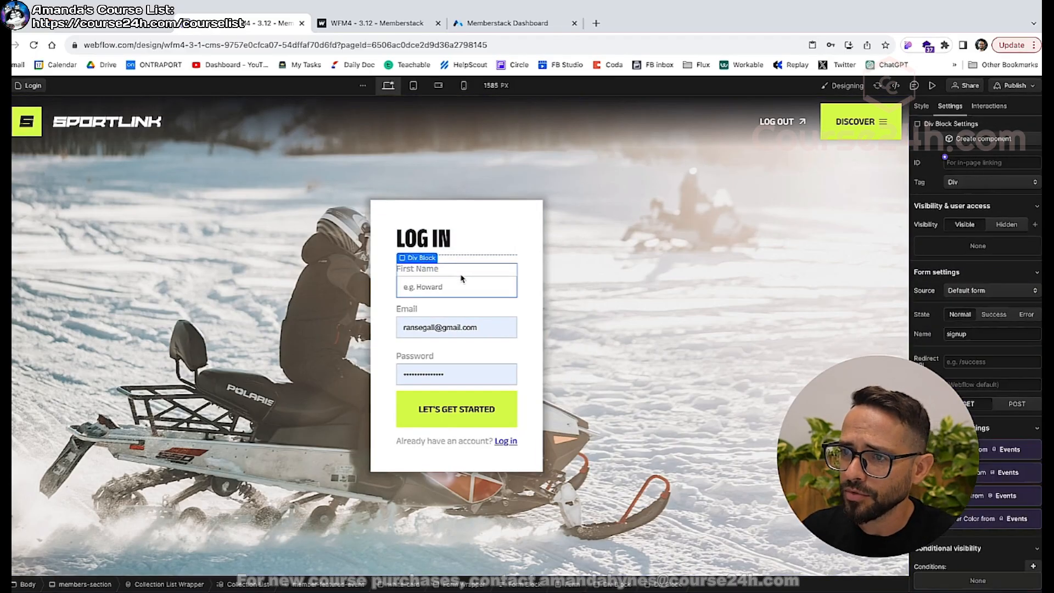
key(Delete)
click(453, 295)
key(Delete)
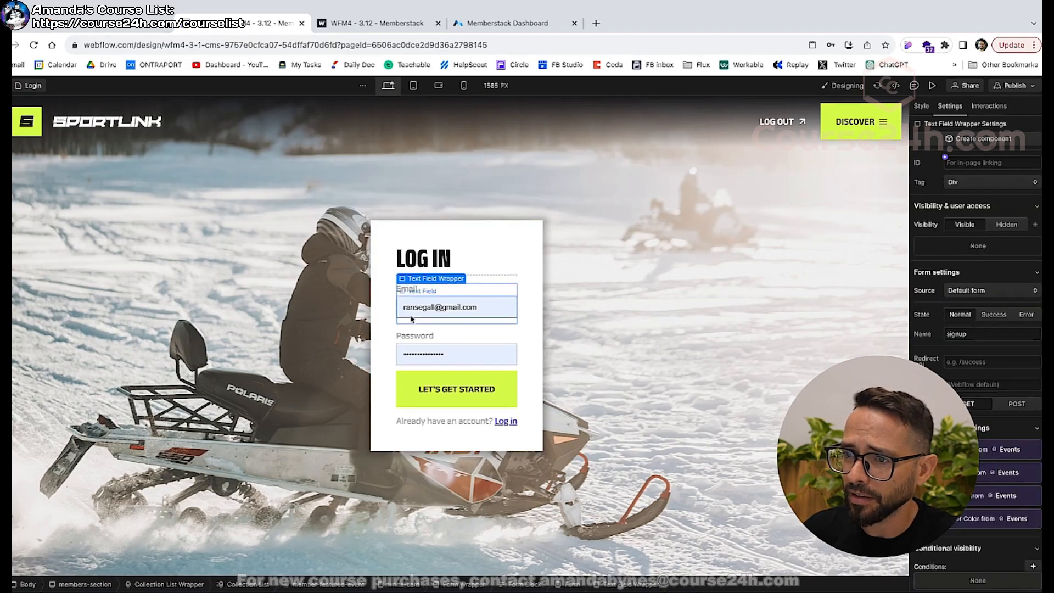
Change the text line below the login form's button to "don't have an account? Sign up".
click(390, 424)
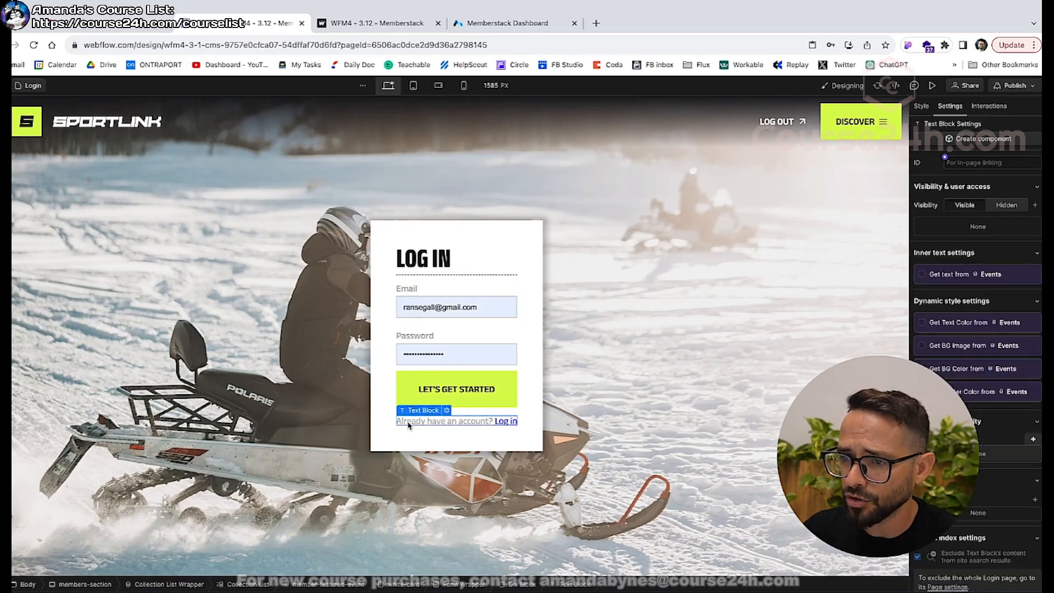
double_click(387, 427)
text(don't)
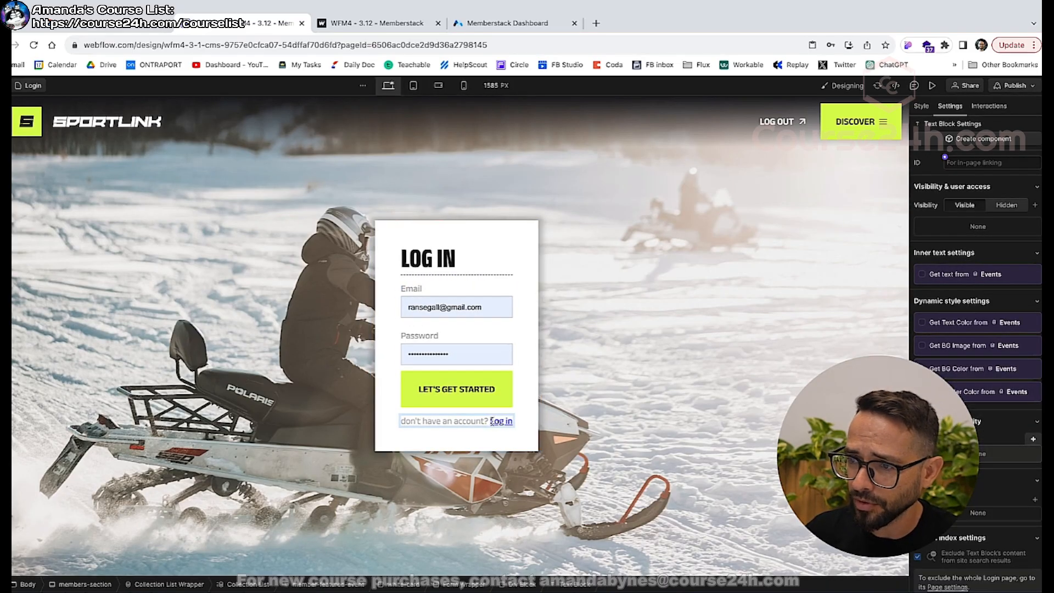
drag(490, 421, 513, 420)
text(Sing)
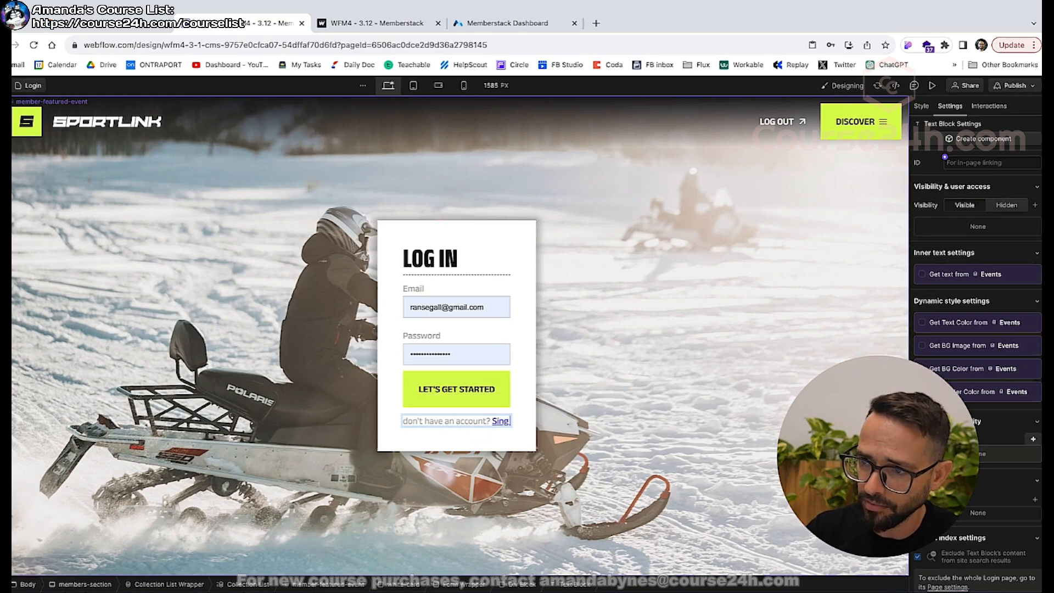
key(BackSpace)
key(BackSpace)
text(gn up)
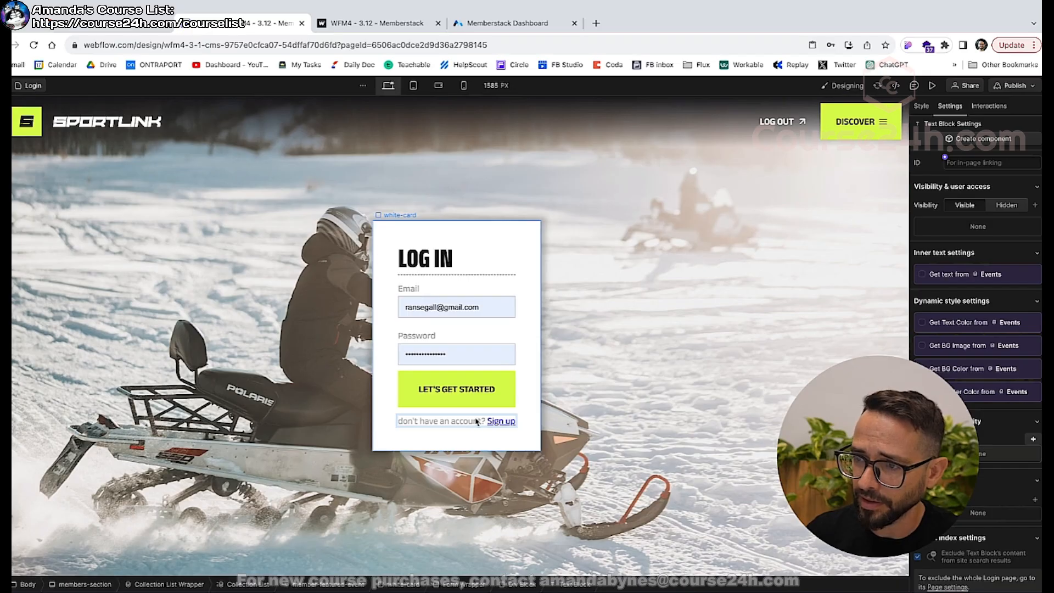
Point the "Sign up" text link below the login form to the Sign Up page.
click(503, 422)
click(519, 410)
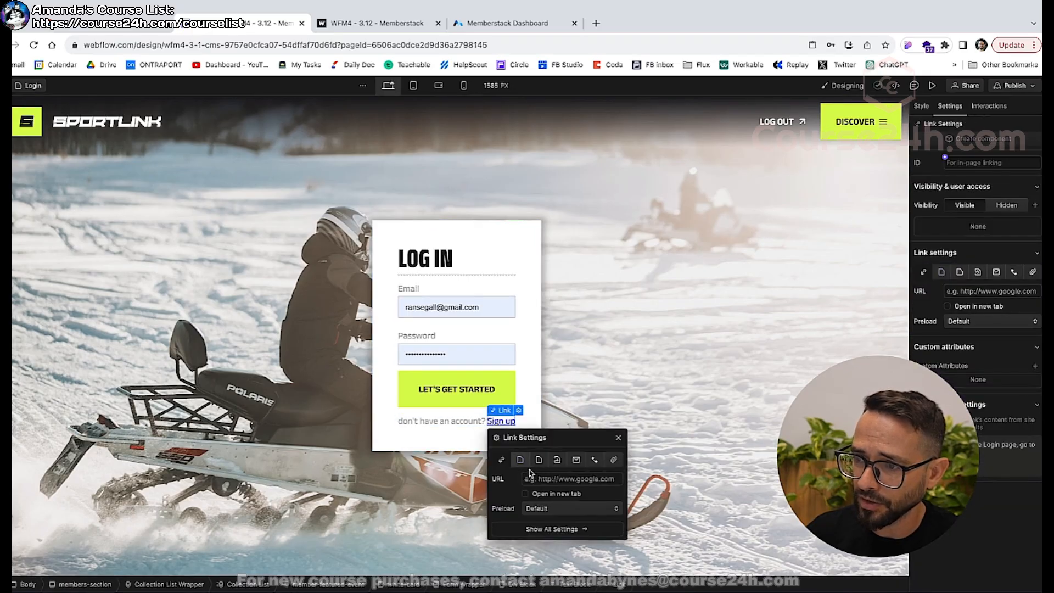
click(539, 460)
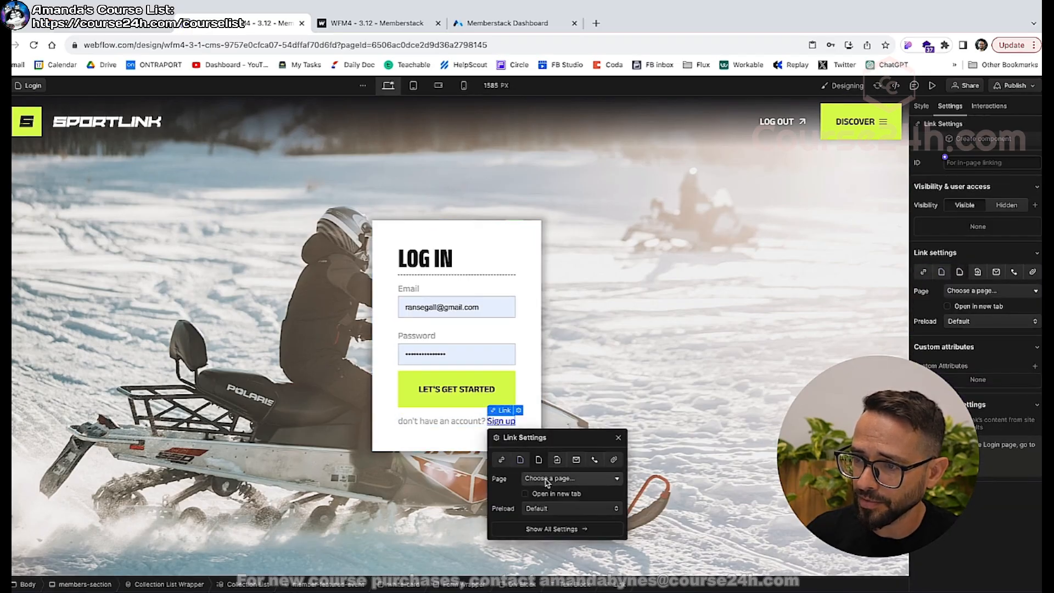
click(546, 479)
click(549, 537)
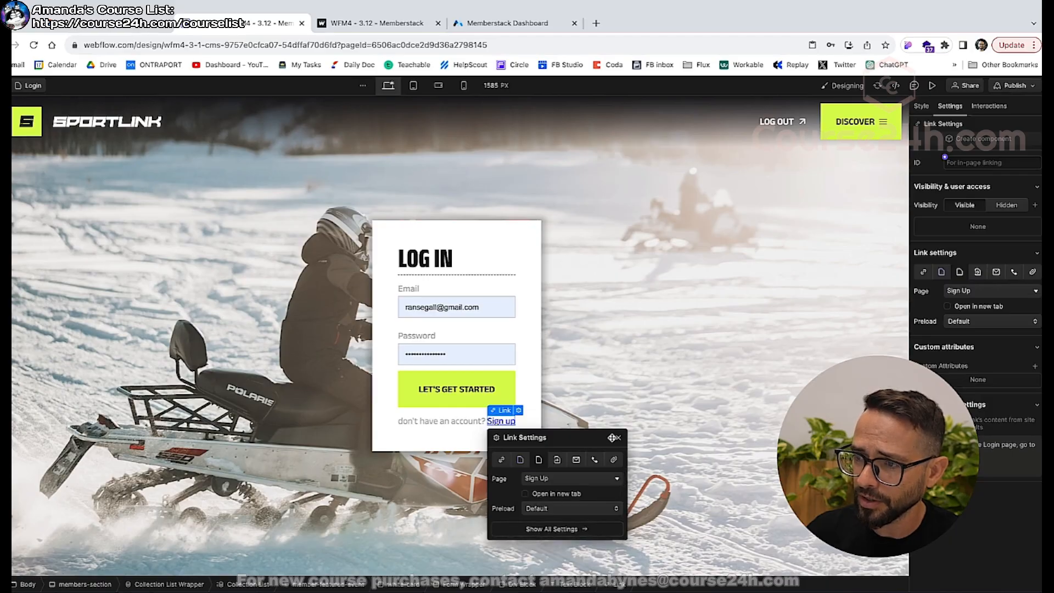
click(619, 438)
Delete the signup form attribute and the free-plan attribute from the Login page form's custom attributes.
click(432, 331)
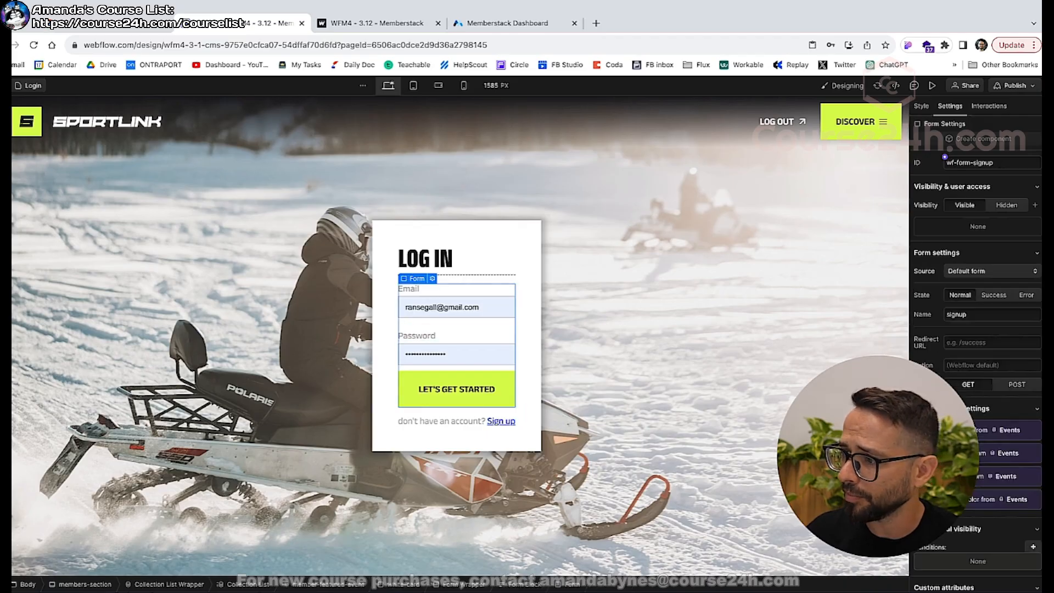
scroll(962, 409, down, 3)
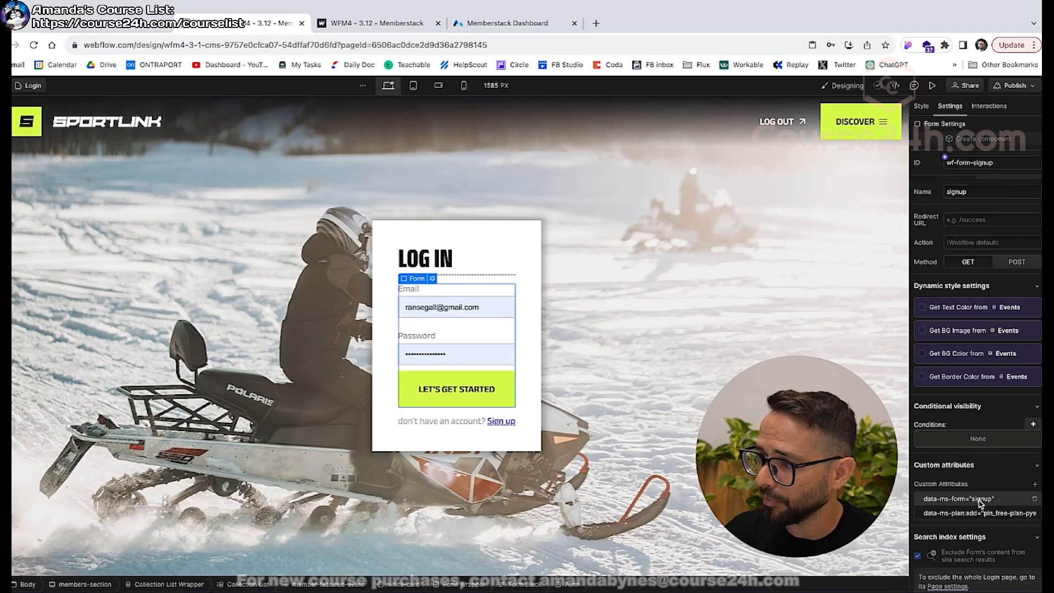
click(1035, 499)
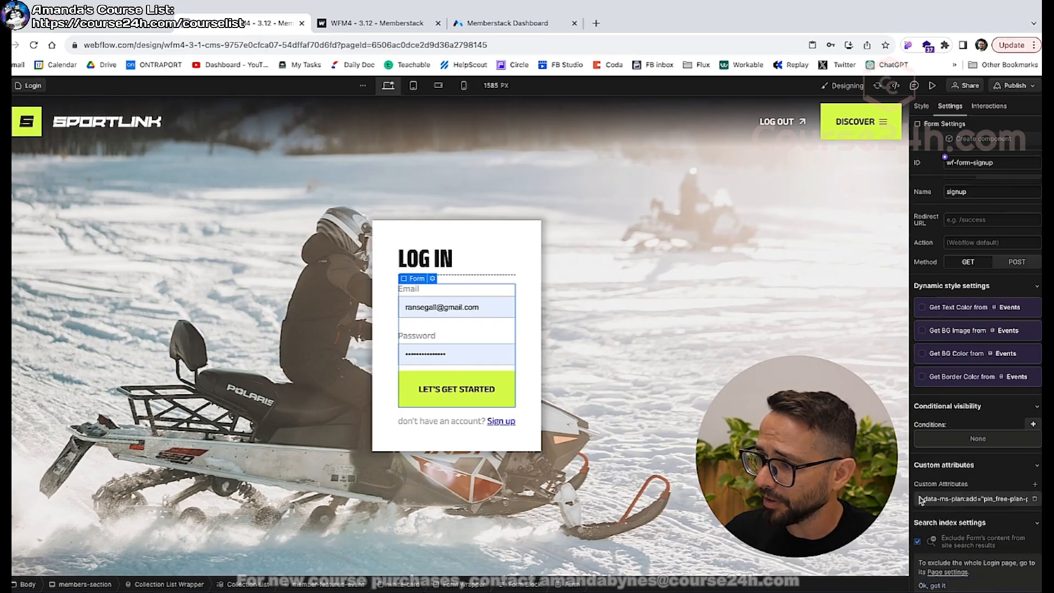
click(1035, 498)
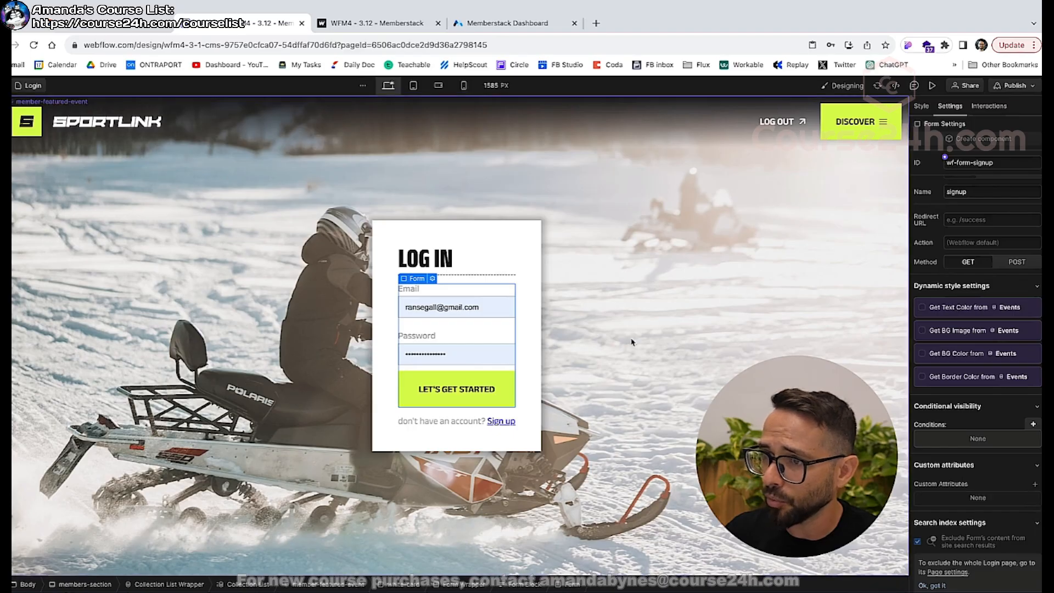
Launch the Memberstack app for the selected form, filter its attributes by "login", and set the form type to Login.
key(e)
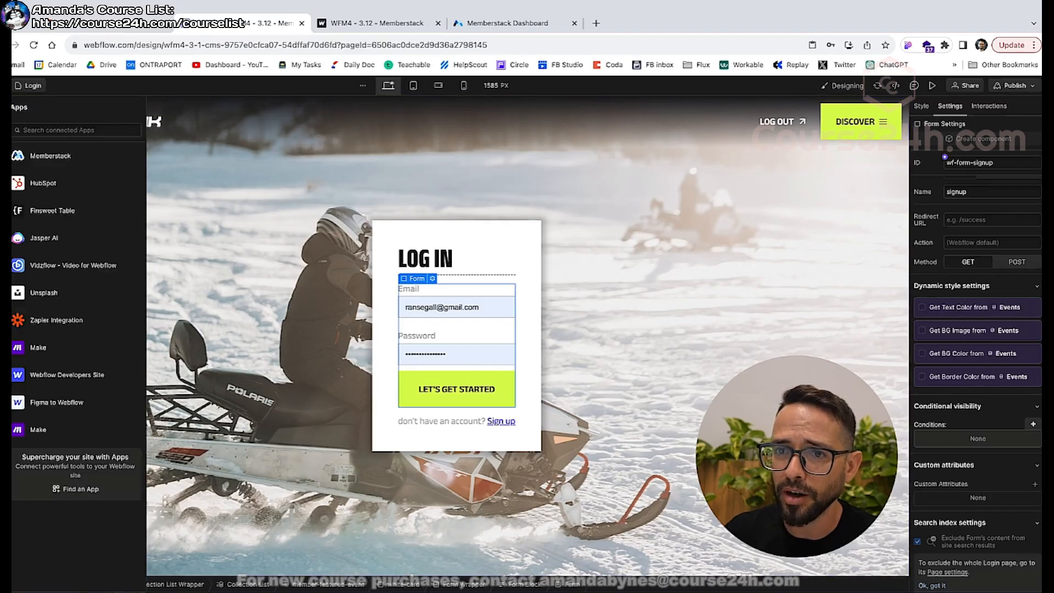
click(59, 157)
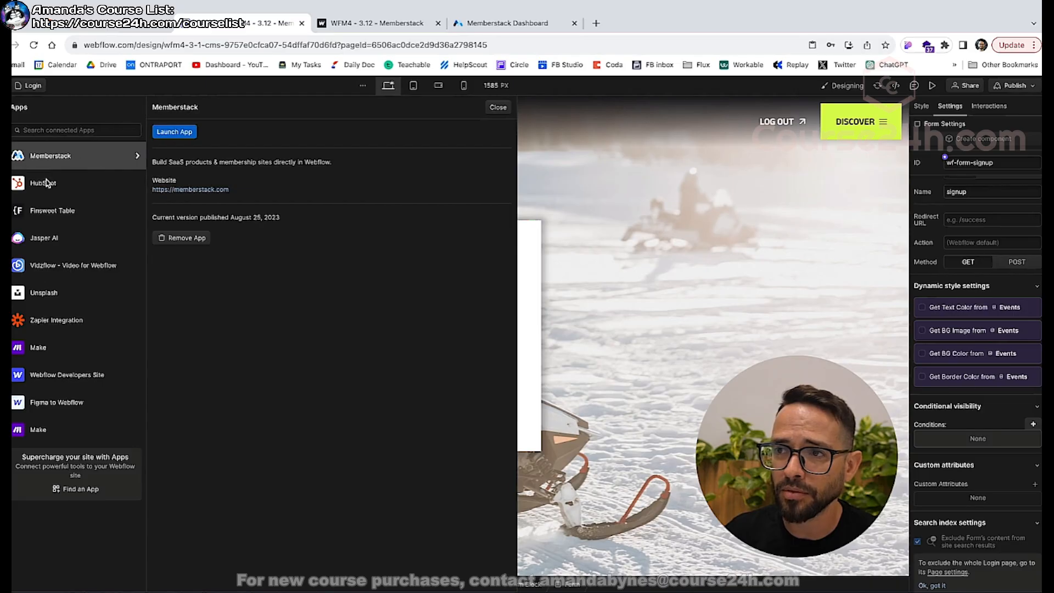
click(498, 107)
click(121, 157)
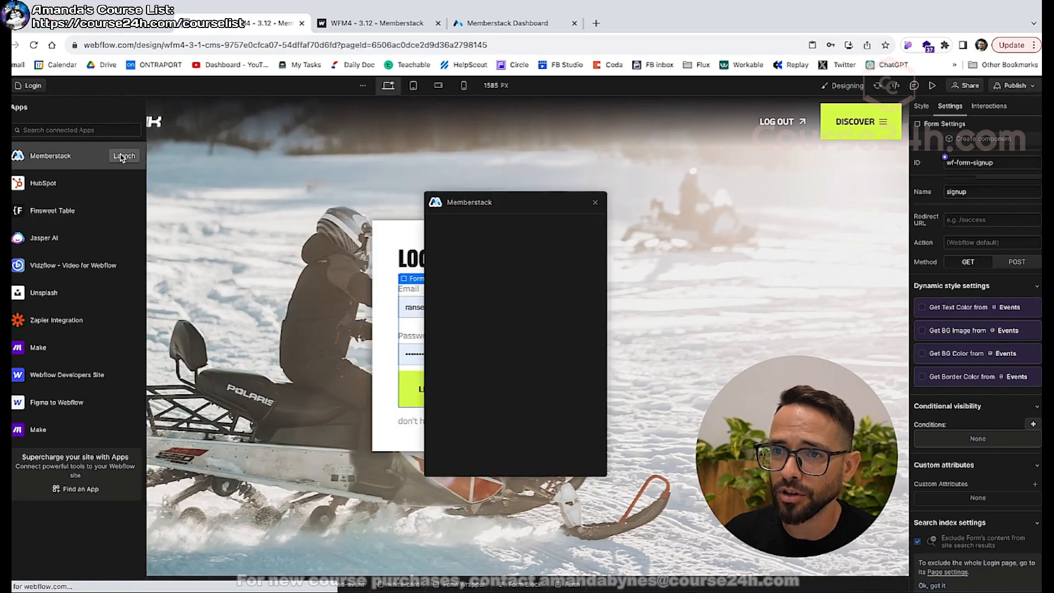
drag(527, 203, 712, 186)
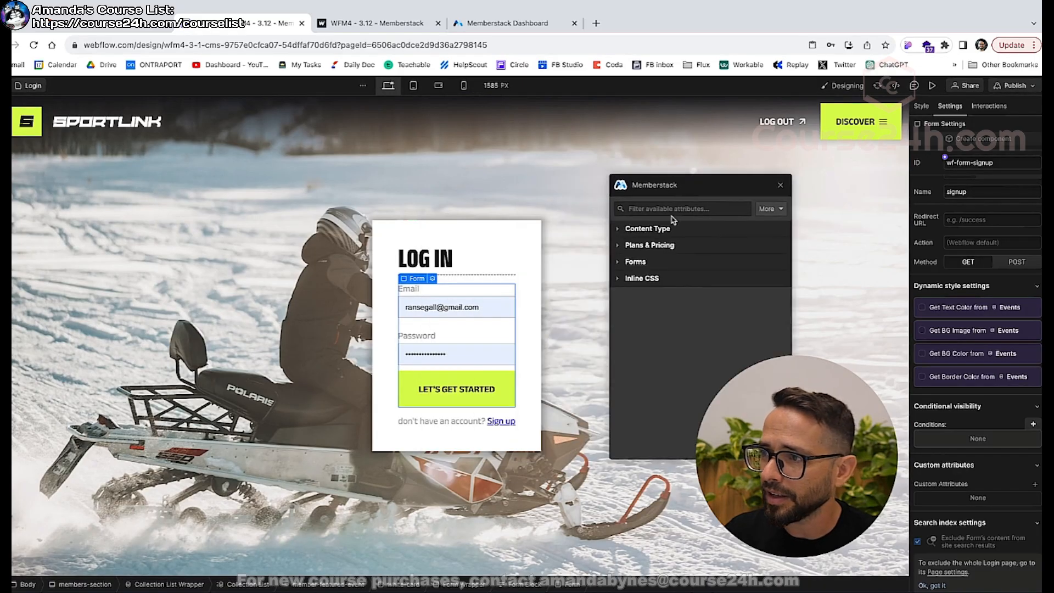
click(678, 209)
text(login)
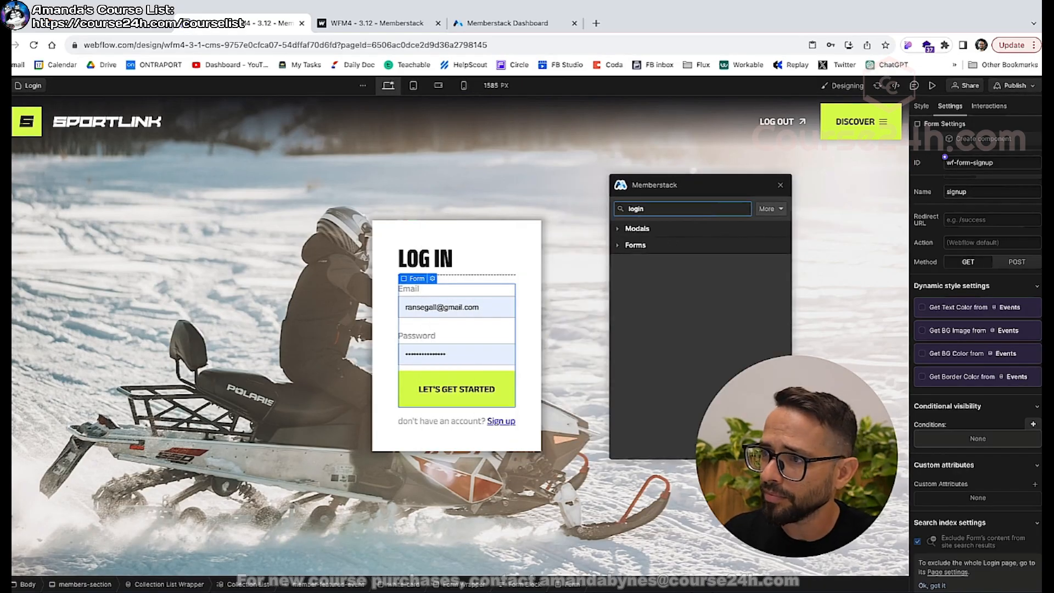
click(618, 246)
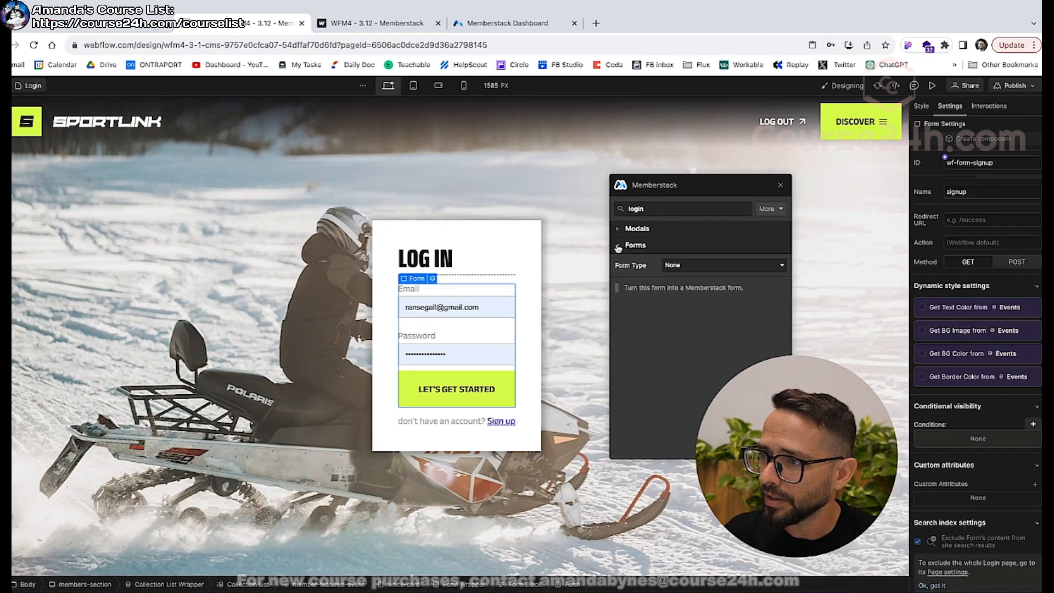
click(686, 268)
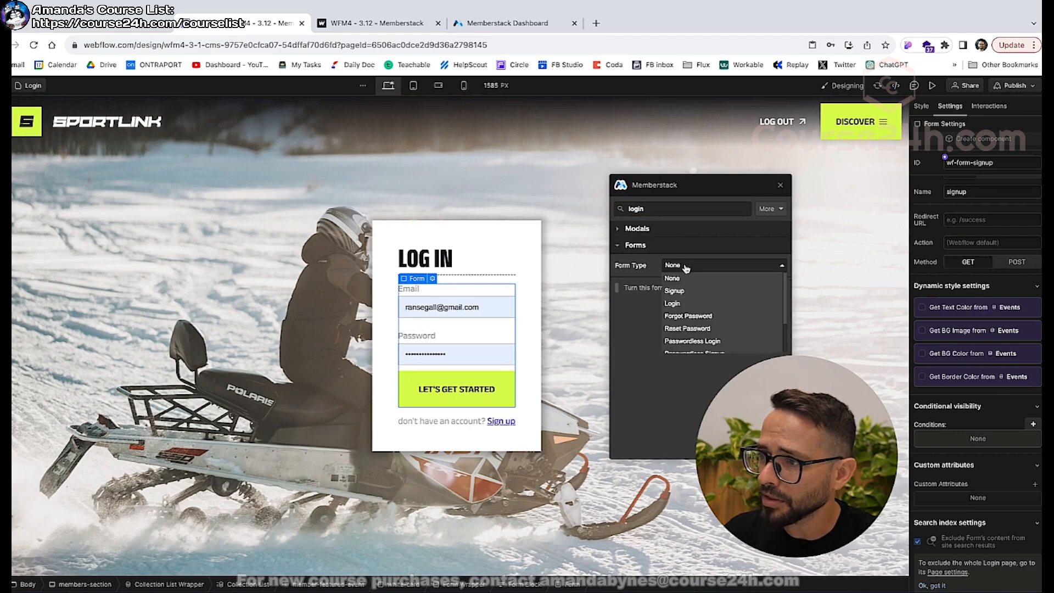
click(676, 302)
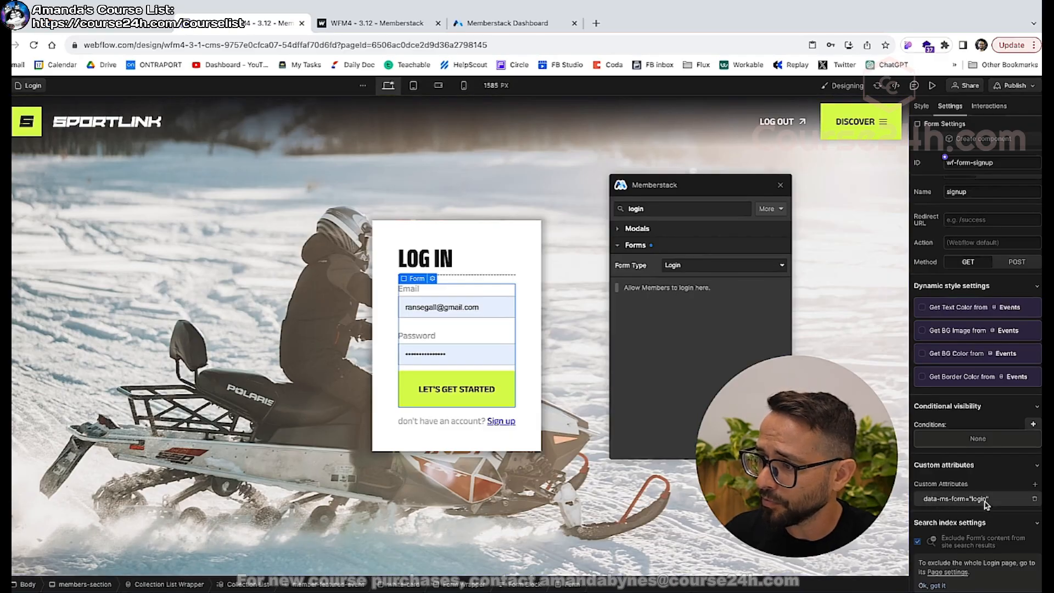
click(781, 187)
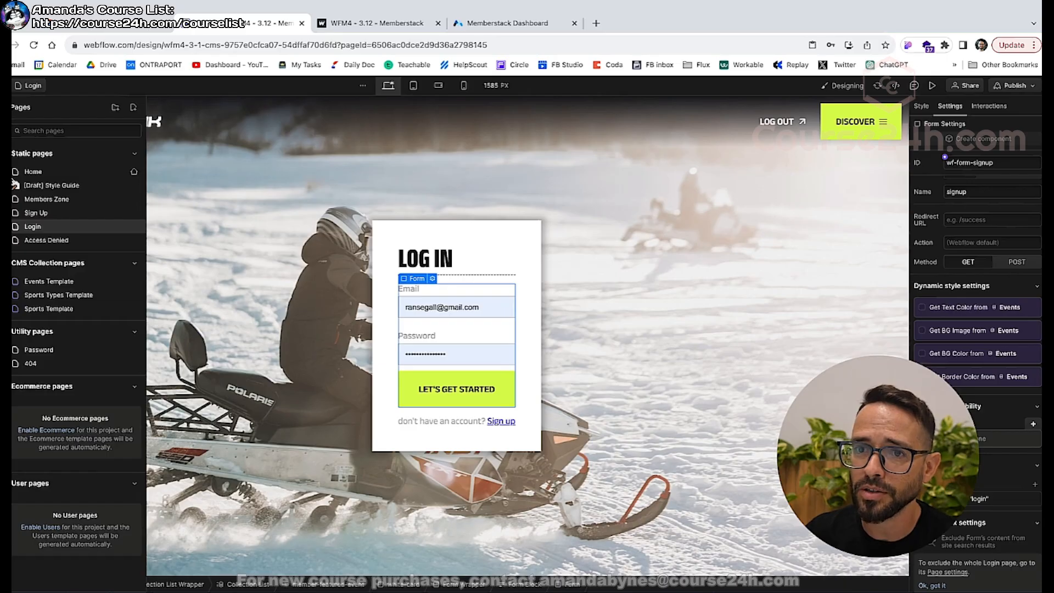
Switch to the Home page, publish the site, and open the published home page in the browser.
click(32, 171)
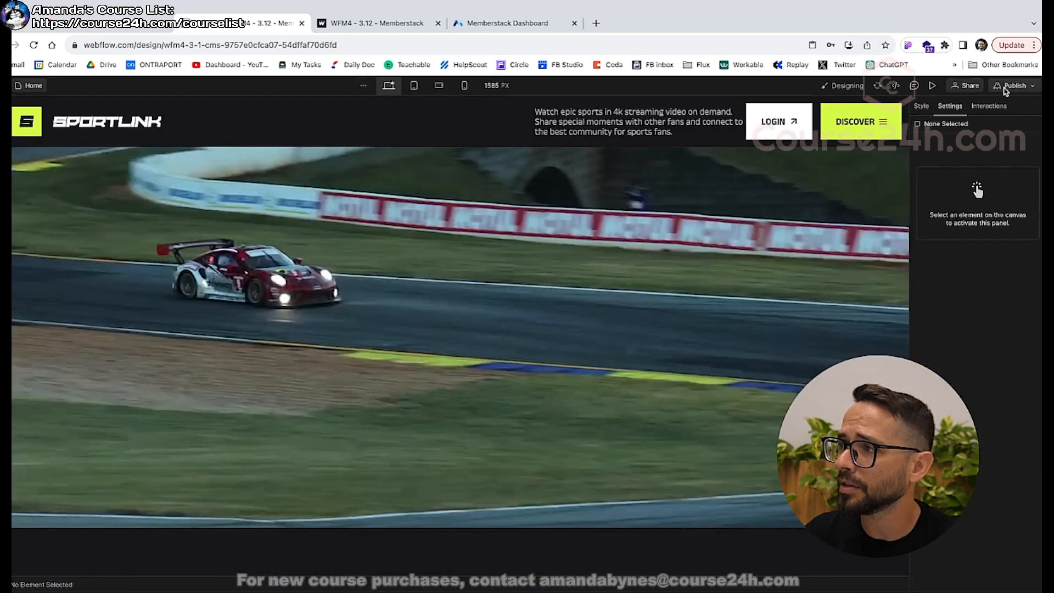
click(1006, 90)
click(965, 273)
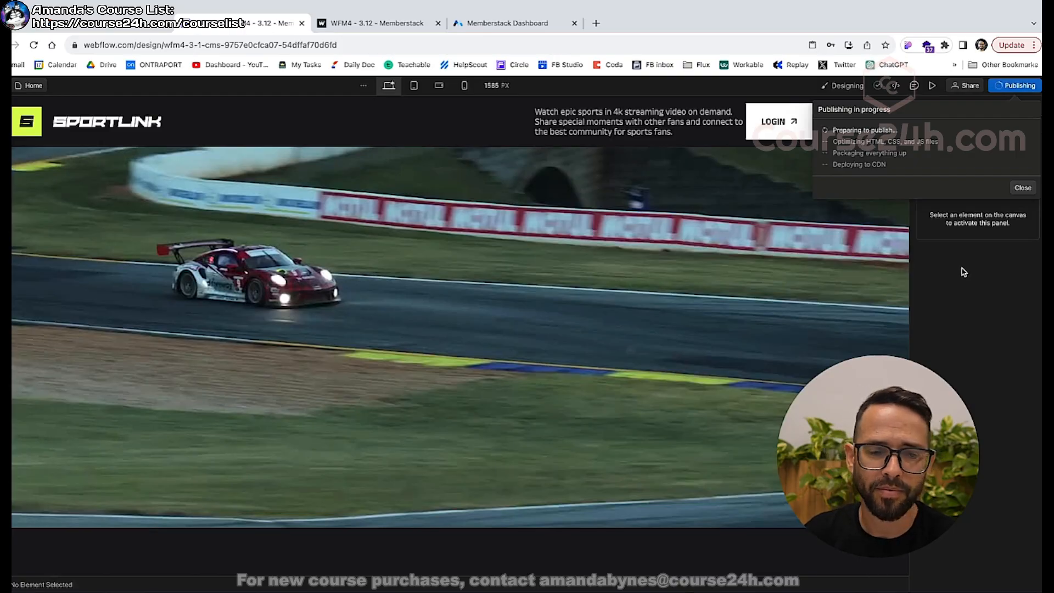
click(936, 160)
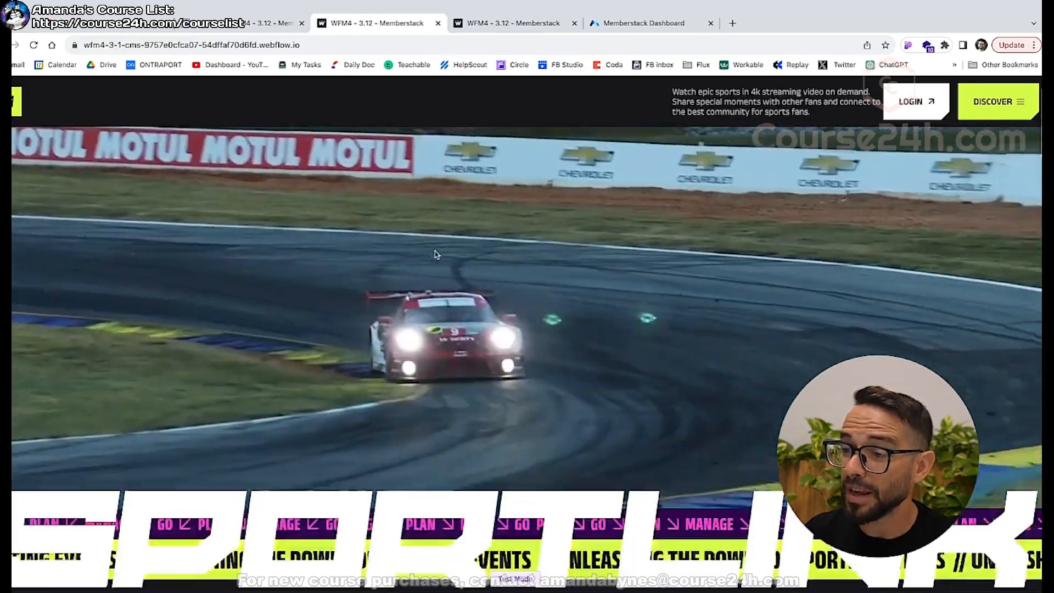
Open the Members Zone from the home page's Pipeline Masters card and look through its gated content.
scroll(436, 254, down, 10)
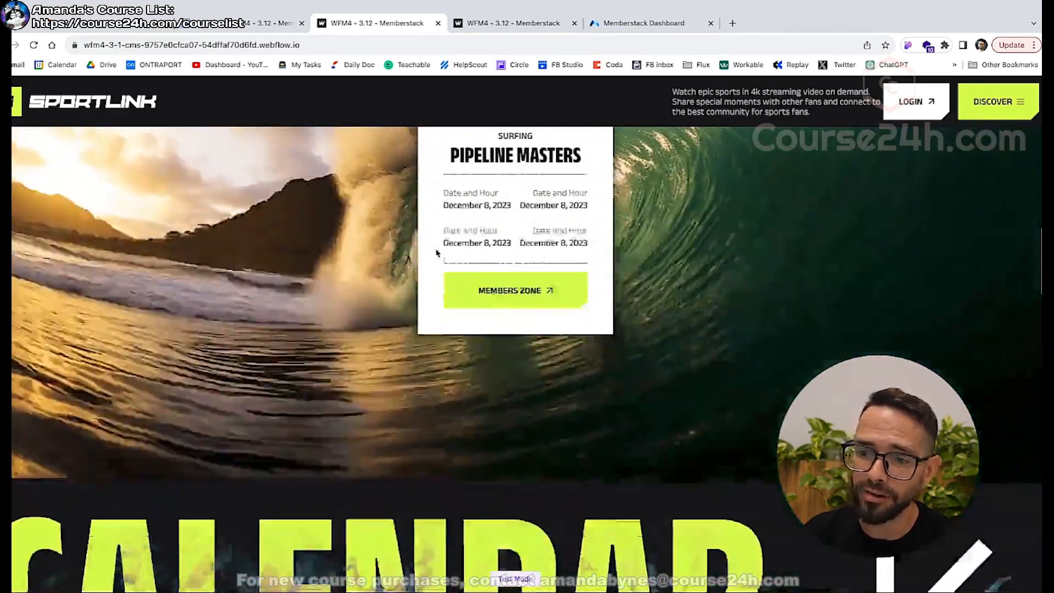
click(509, 301)
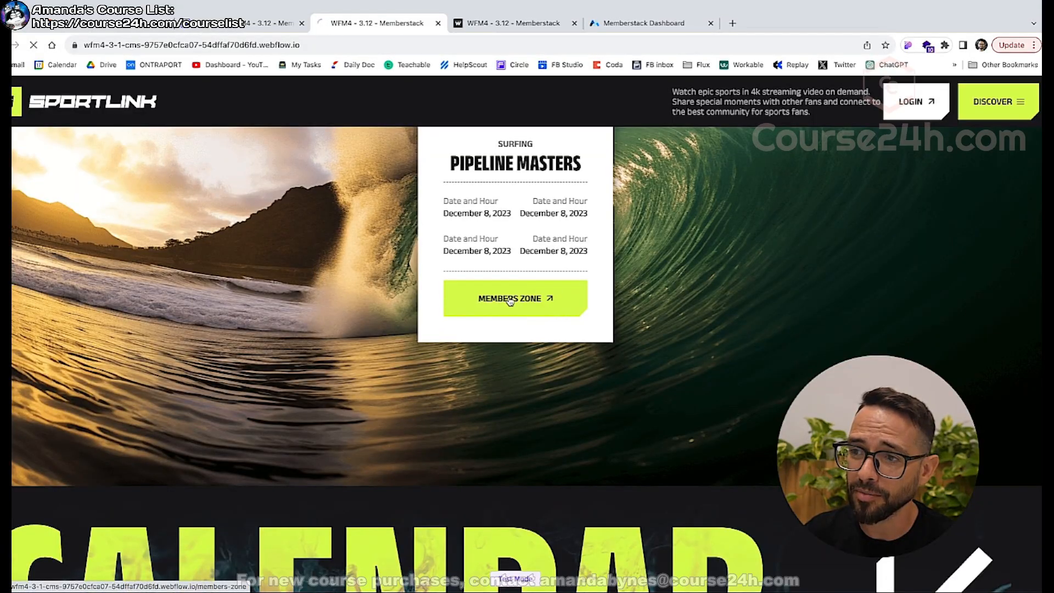
scroll(267, 258, down, 5)
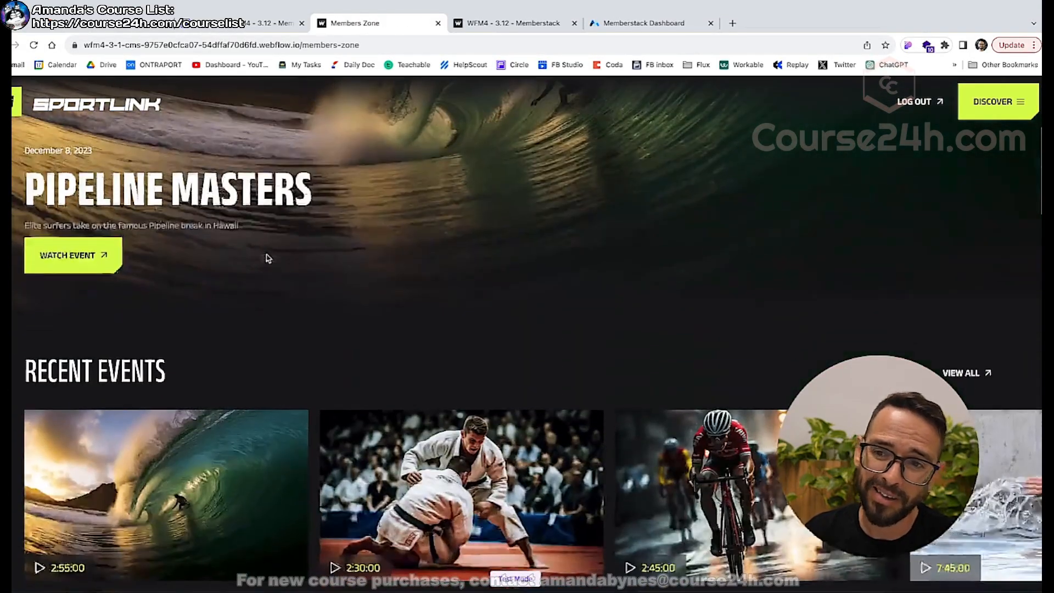
scroll(267, 258, up, 5)
scroll(273, 243, down, 10)
scroll(274, 242, down, 10)
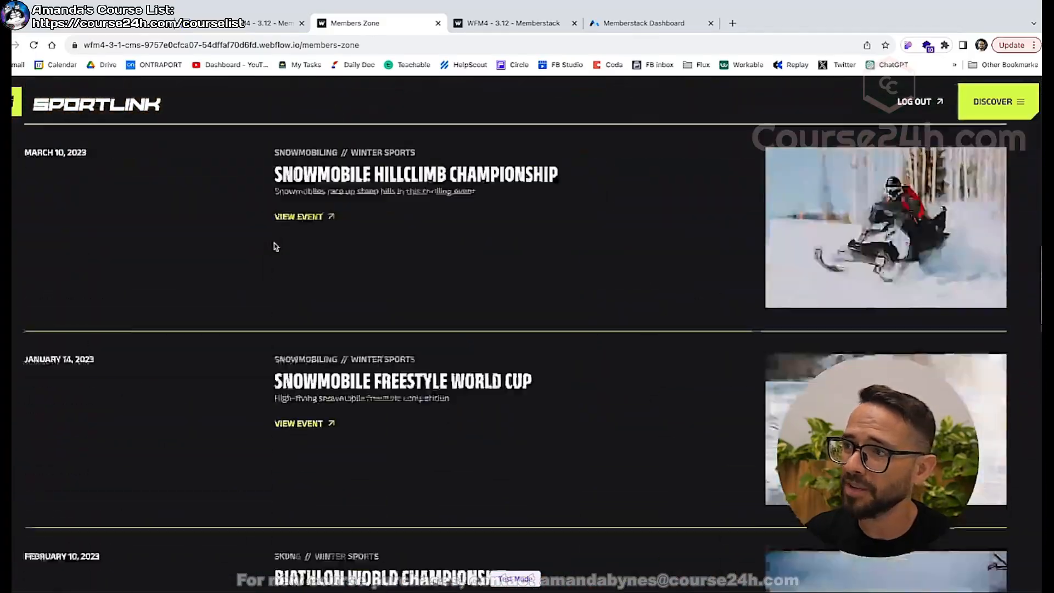
scroll(273, 244, up, 20)
Log out of the Members Zone and go to the home page's Members Only section.
click(915, 102)
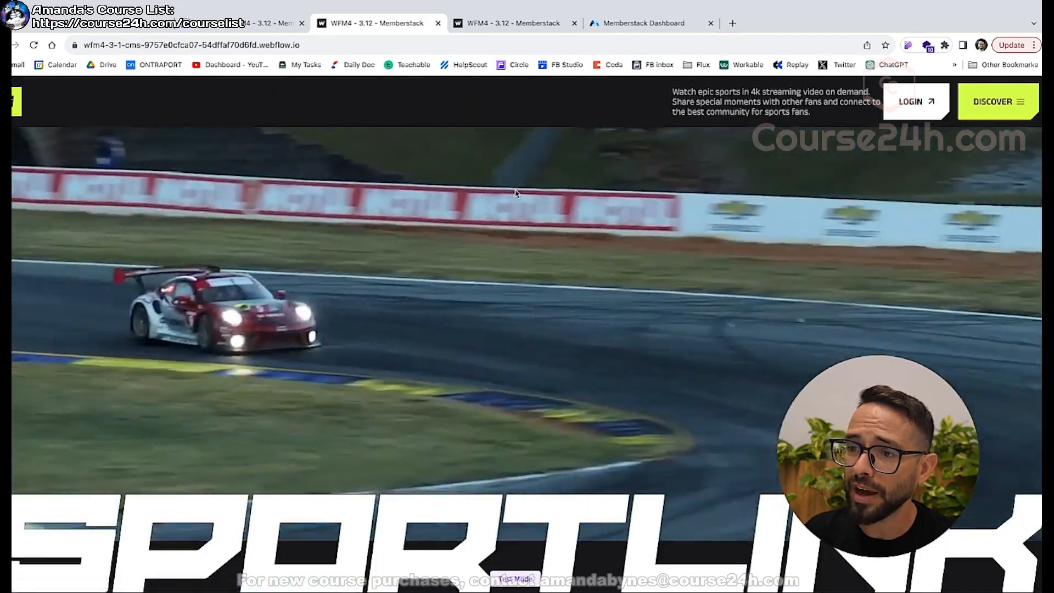
scroll(300, 305, down, 2)
scroll(301, 305, down, 15)
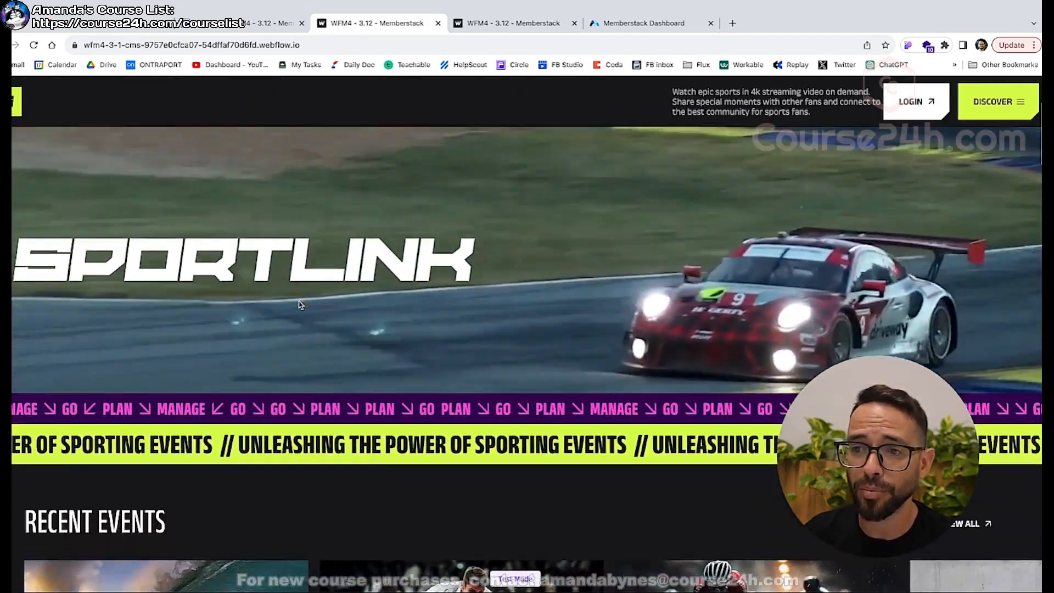
scroll(301, 302, down, 3)
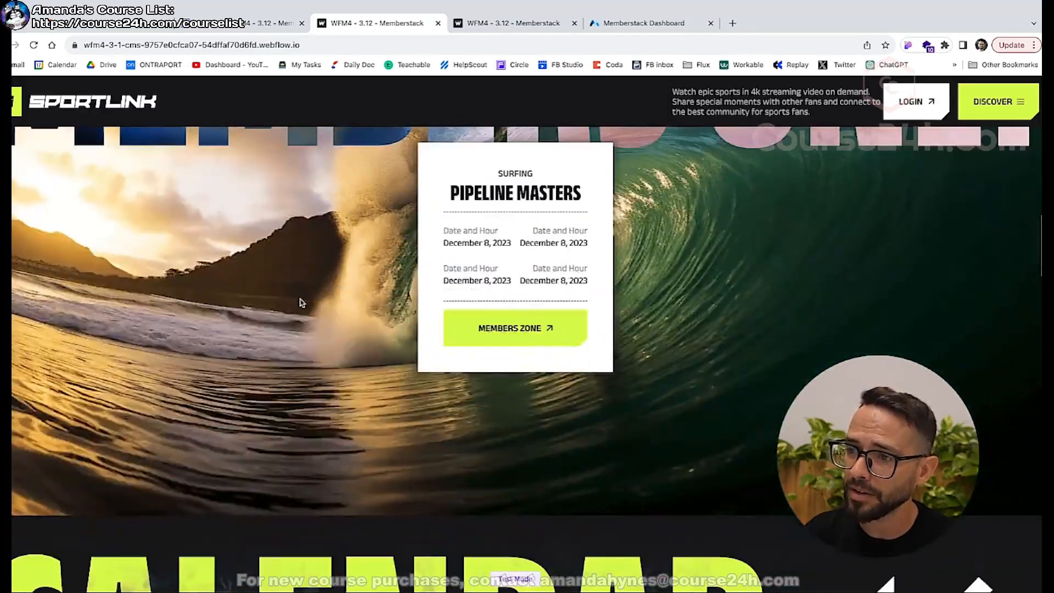
scroll(301, 302, up, 3)
scroll(300, 302, down, 2)
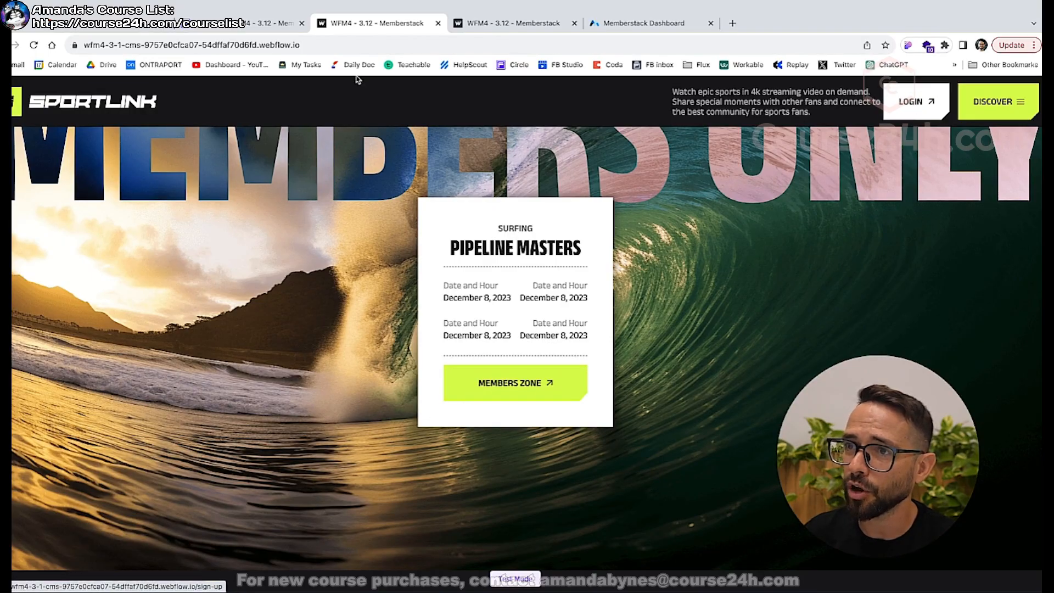
Open the header's Login link and replace the sign-up slug in the page address with "login".
click(914, 101)
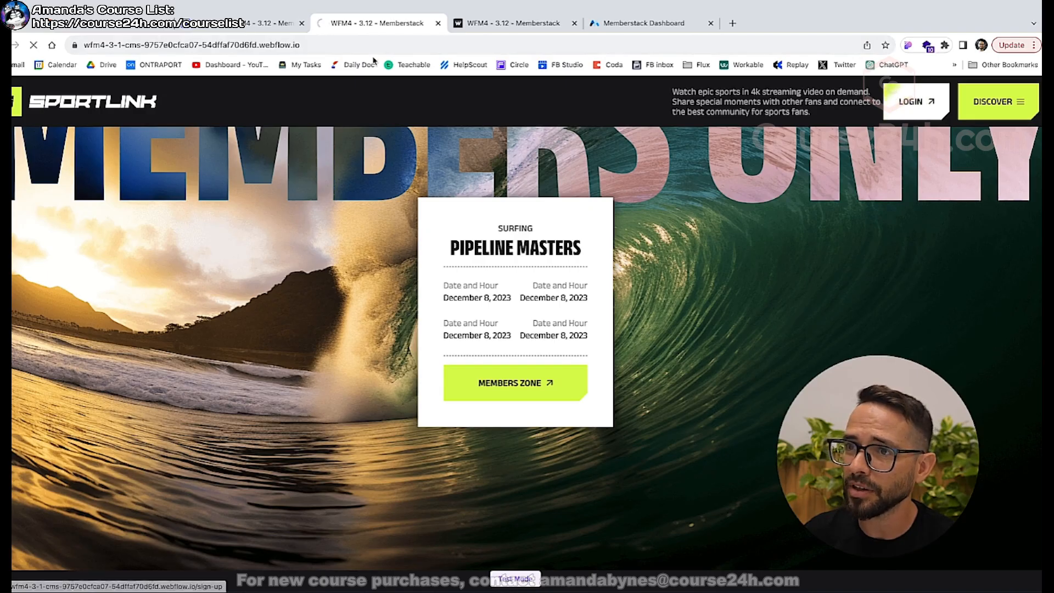
drag(303, 46, 377, 48)
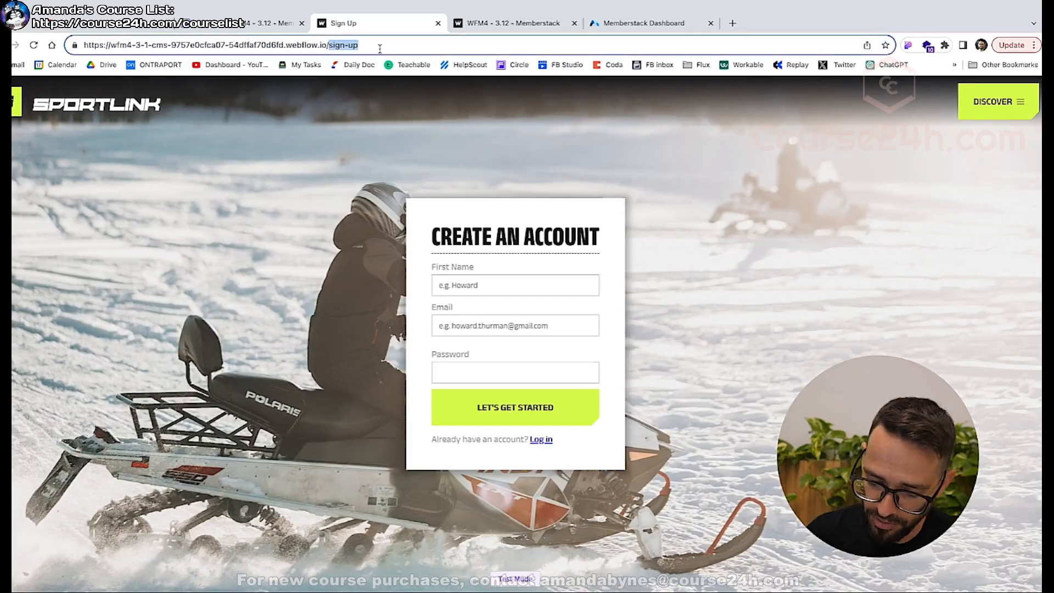
text(login)
key(Return)
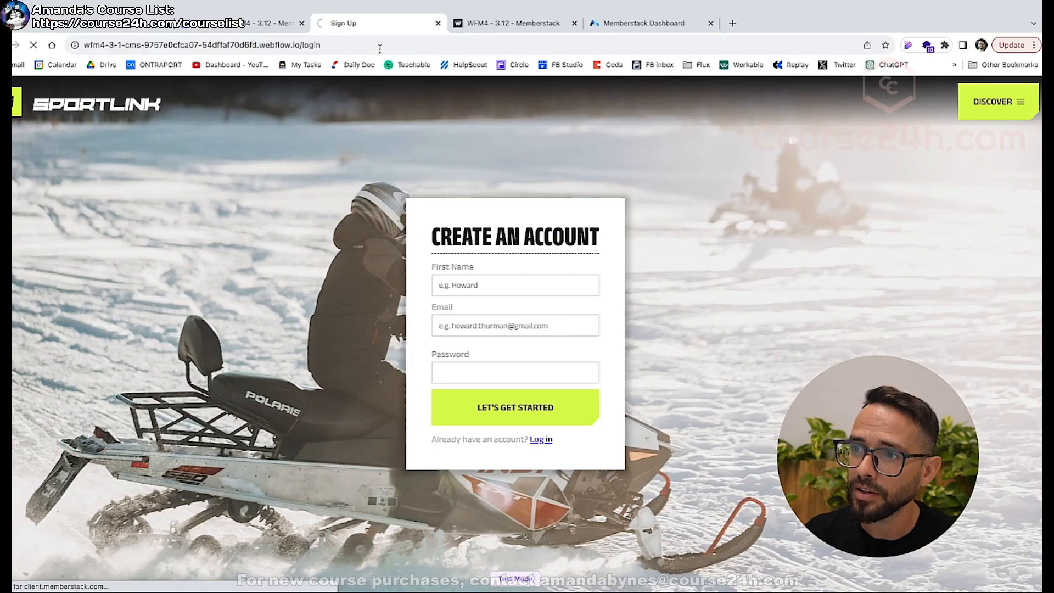
Log in with the test member's e-mail and account password, and dismiss the saved-passwords warning.
click(498, 305)
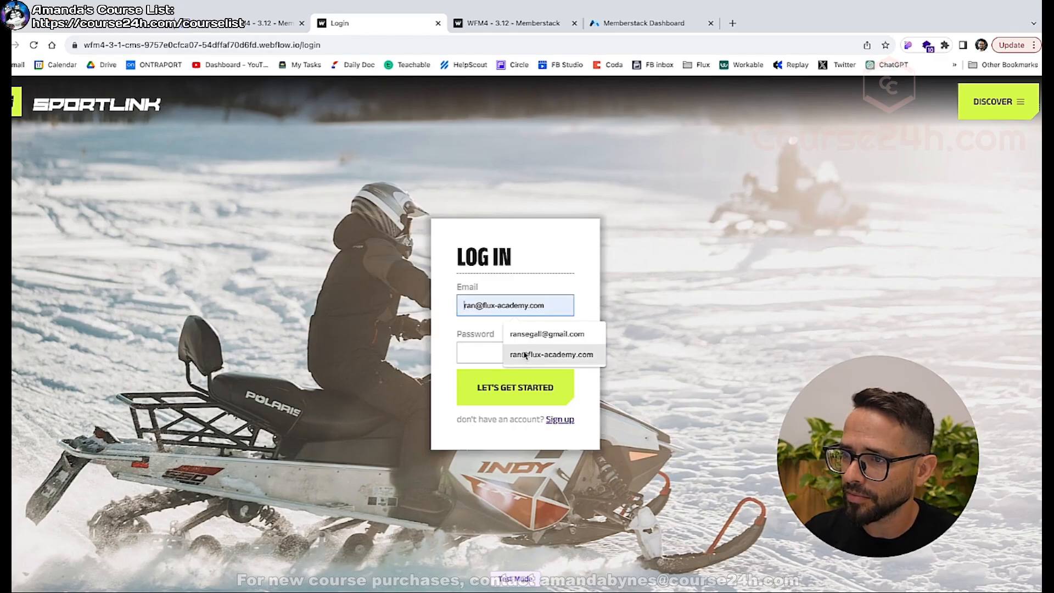
click(508, 355)
click(500, 350)
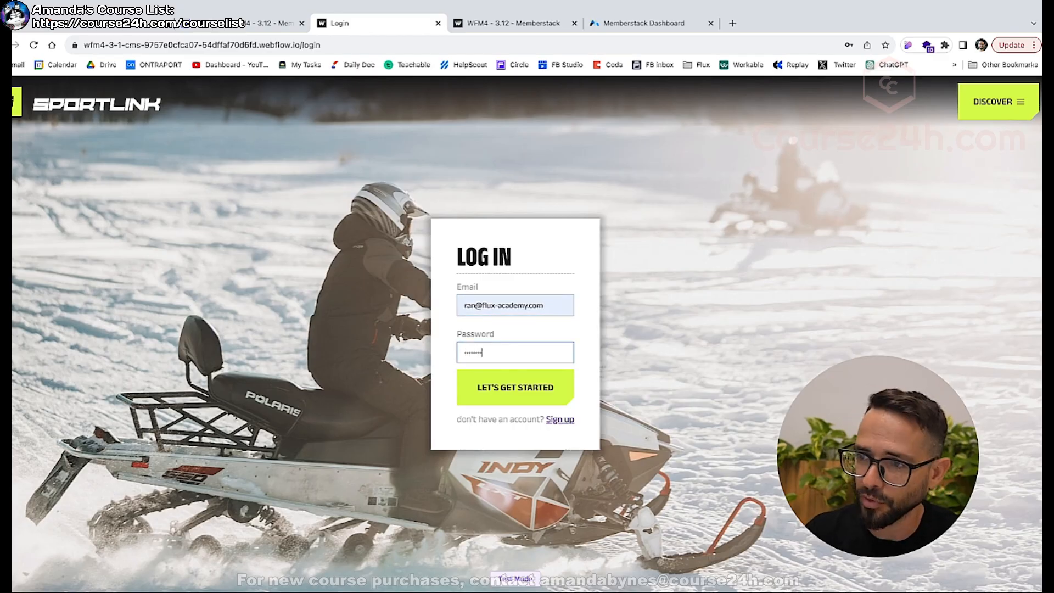
click(501, 386)
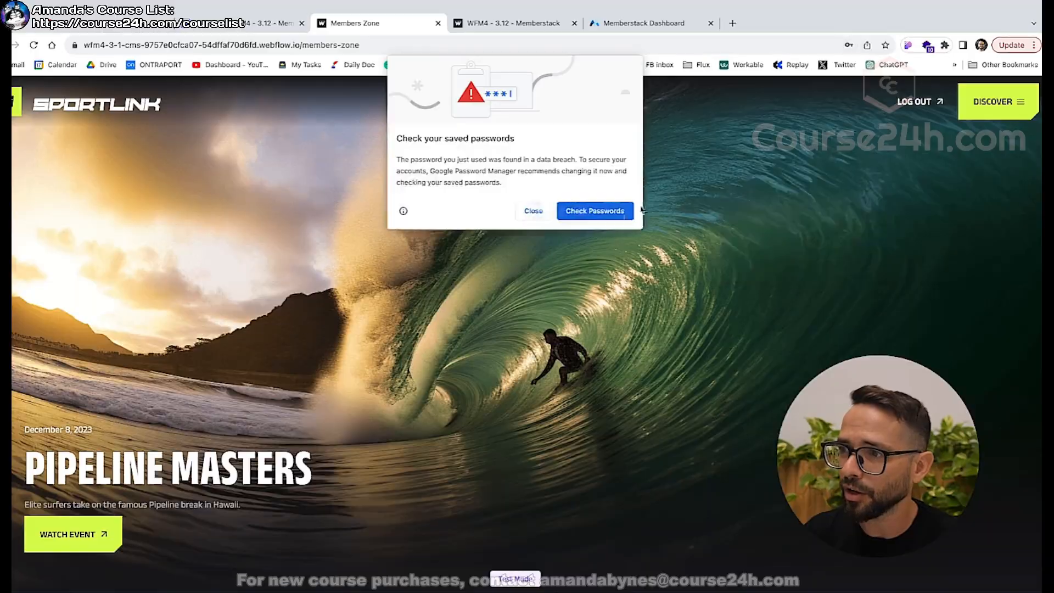
click(533, 211)
Decline saving the password and look through the Members Zone as the logged-in member.
scroll(231, 302, down, 3)
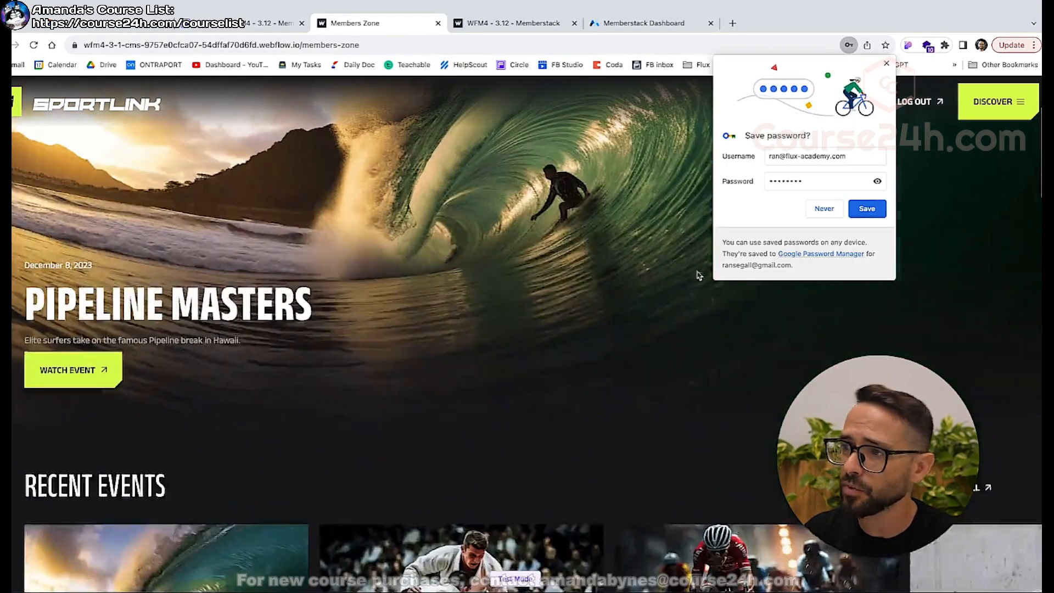
click(817, 214)
scroll(454, 231, down, 5)
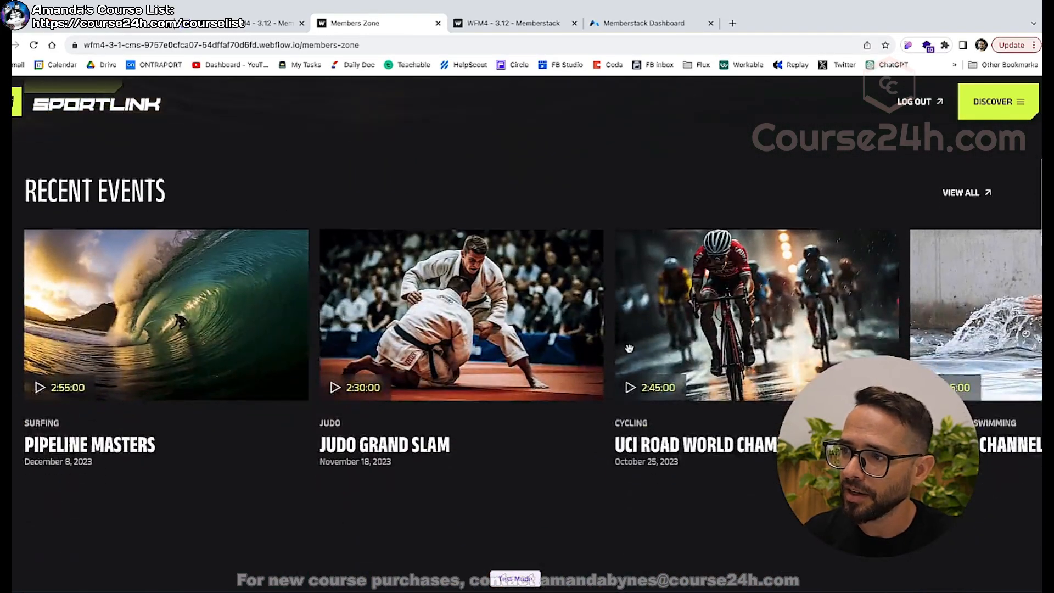
scroll(629, 349, down, 10)
scroll(625, 350, up, 20)
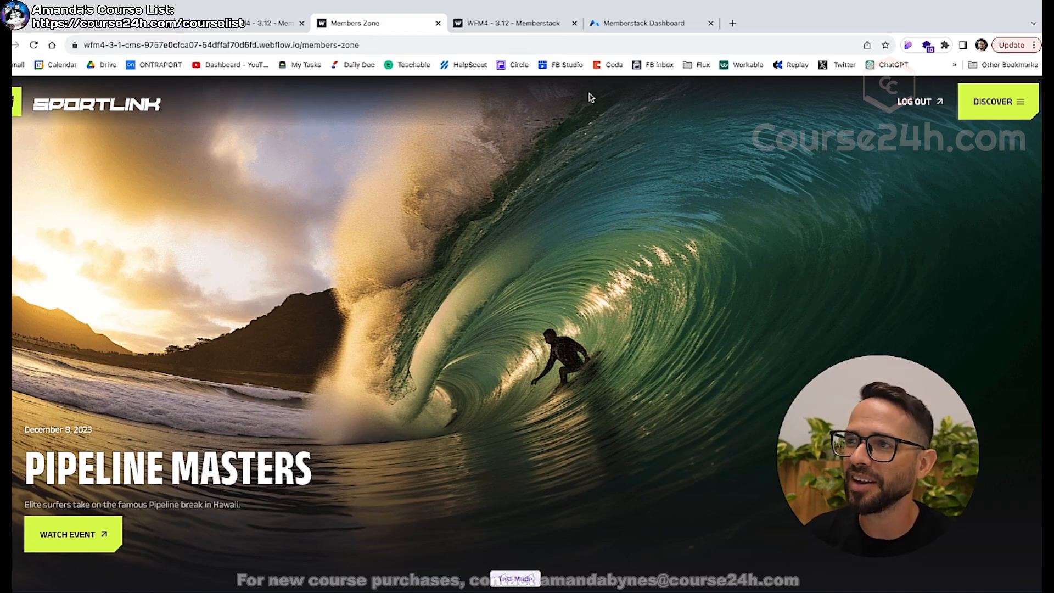
Switch to the Memberstack dashboard, open the application settings, and examine the Application Domains and DNS Settings sections.
click(646, 24)
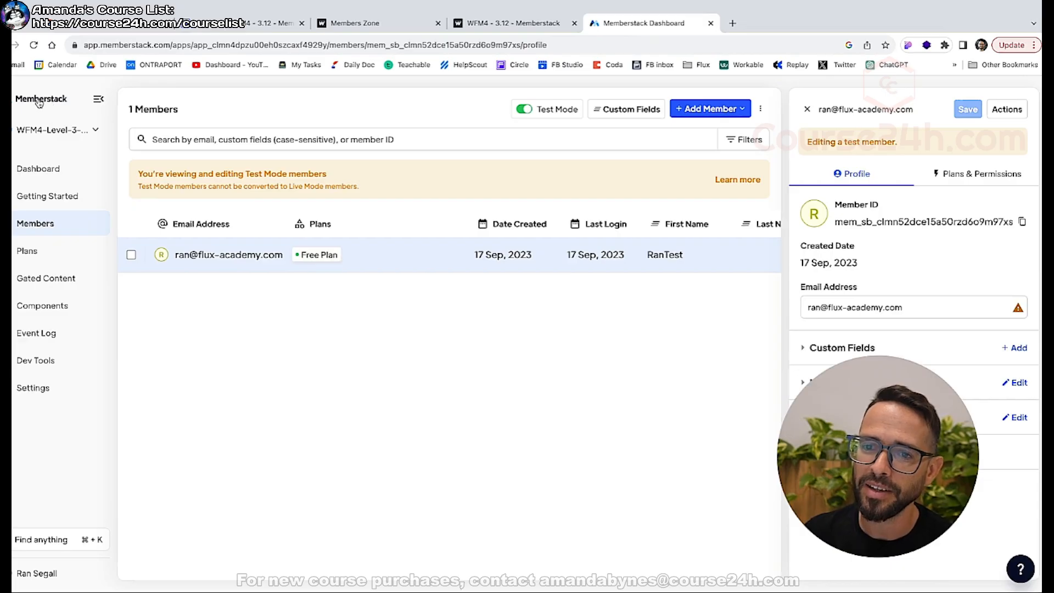
click(34, 388)
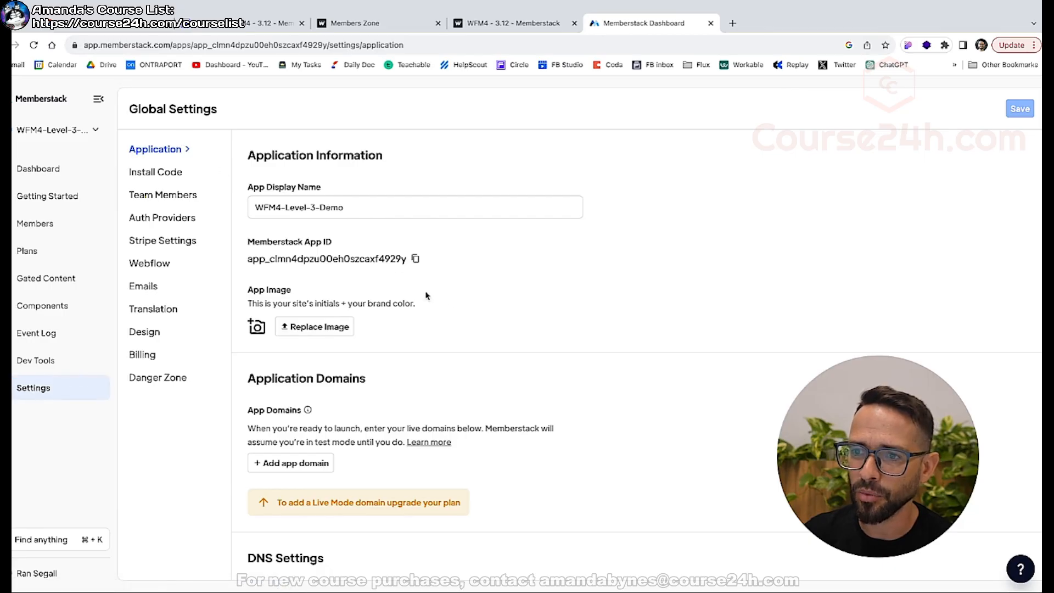
scroll(439, 297, down, 3)
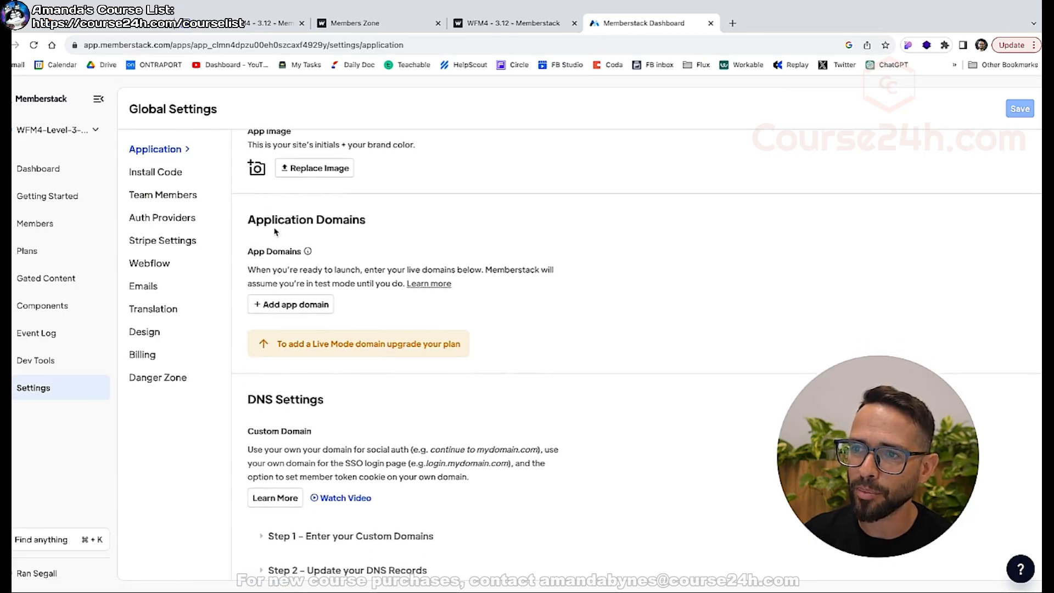
scroll(329, 303, down, 3)
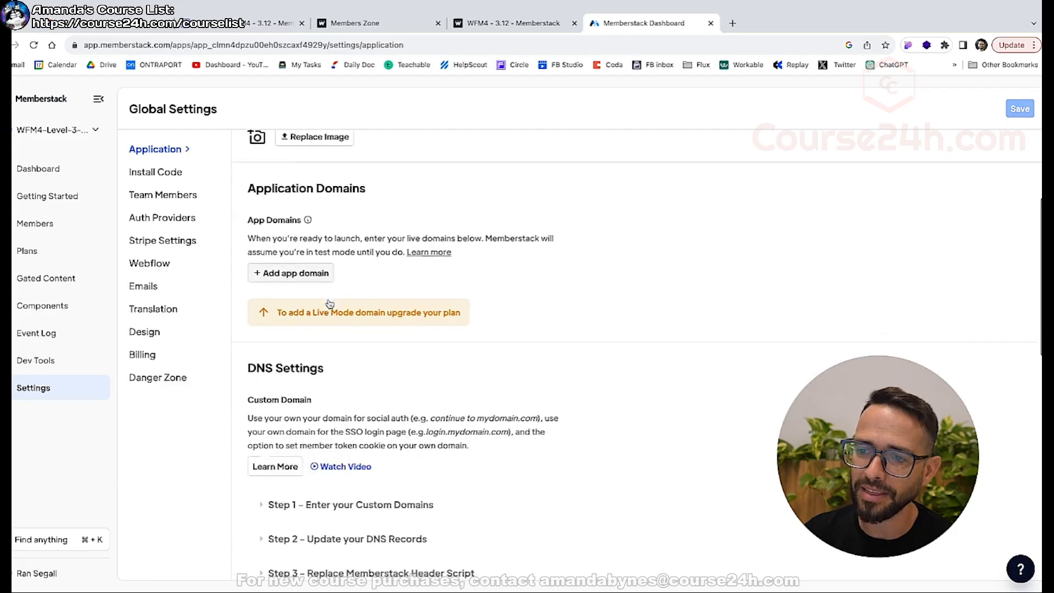
scroll(306, 315, up, 4)
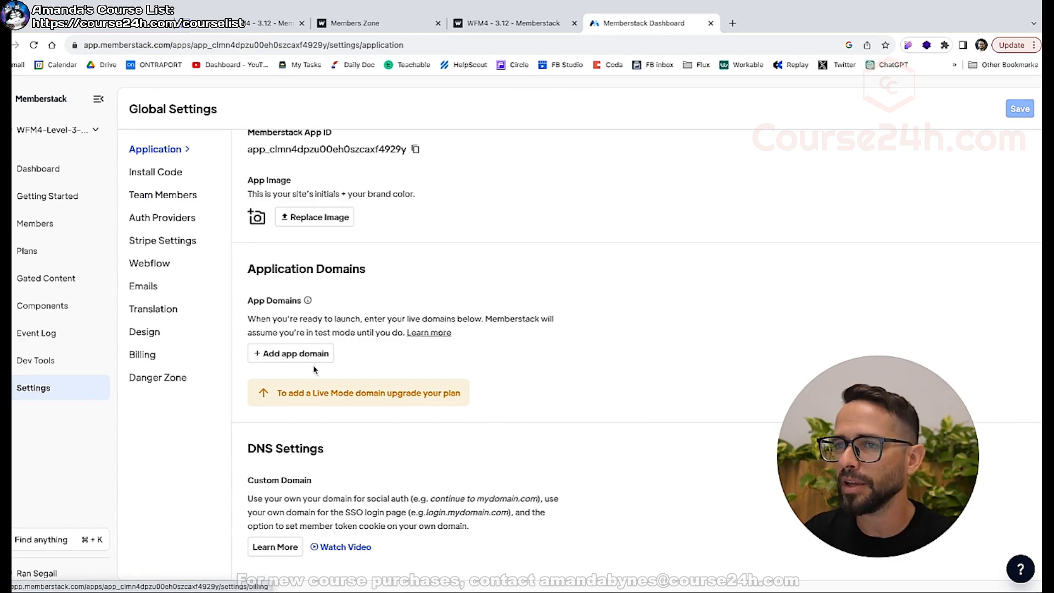
scroll(315, 370, up, 2)
scroll(314, 370, down, 3)
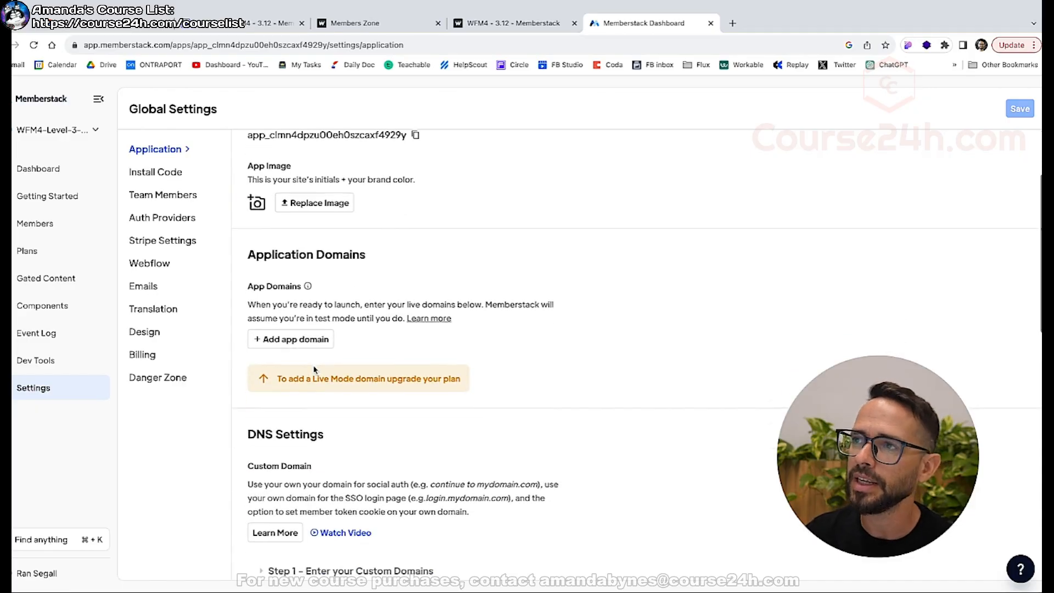